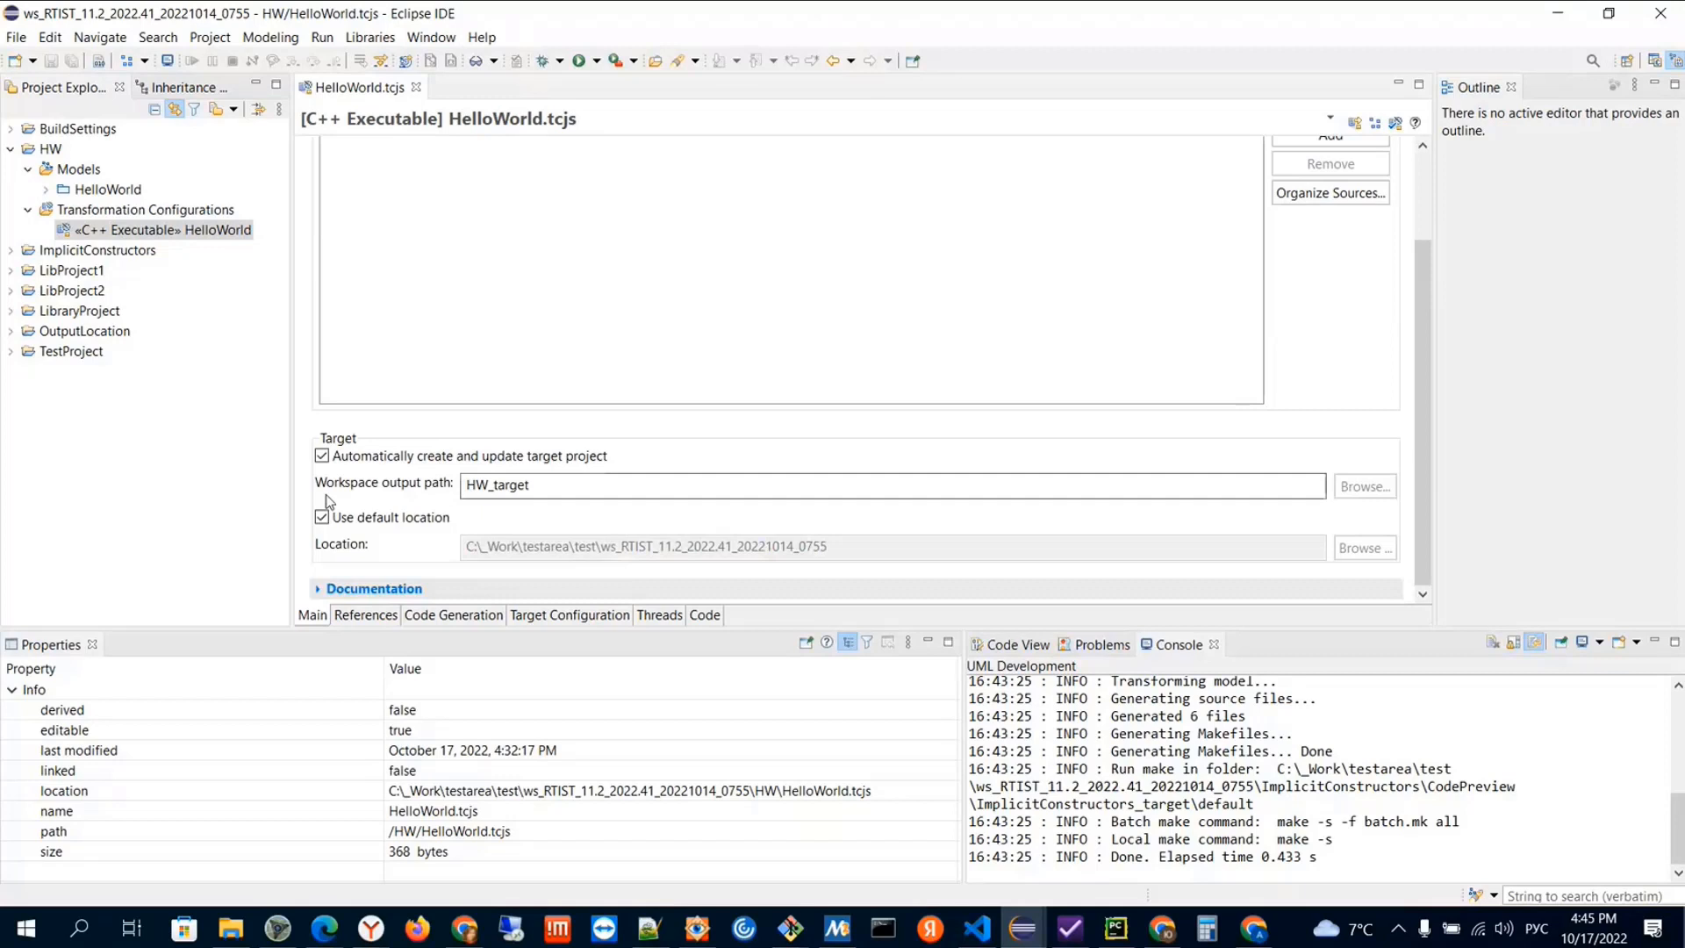
Set the HelloWorld configuration's workspace output path to sub1/sub2/HW_target and save the configuration
{"action": "left_click", "coordinate": [468, 484]}
{"action": "left_click_drag", "start_coordinate": [468, 485], "coordinate": [581, 489]}
{"action": "left_click", "coordinate": [581, 490]}
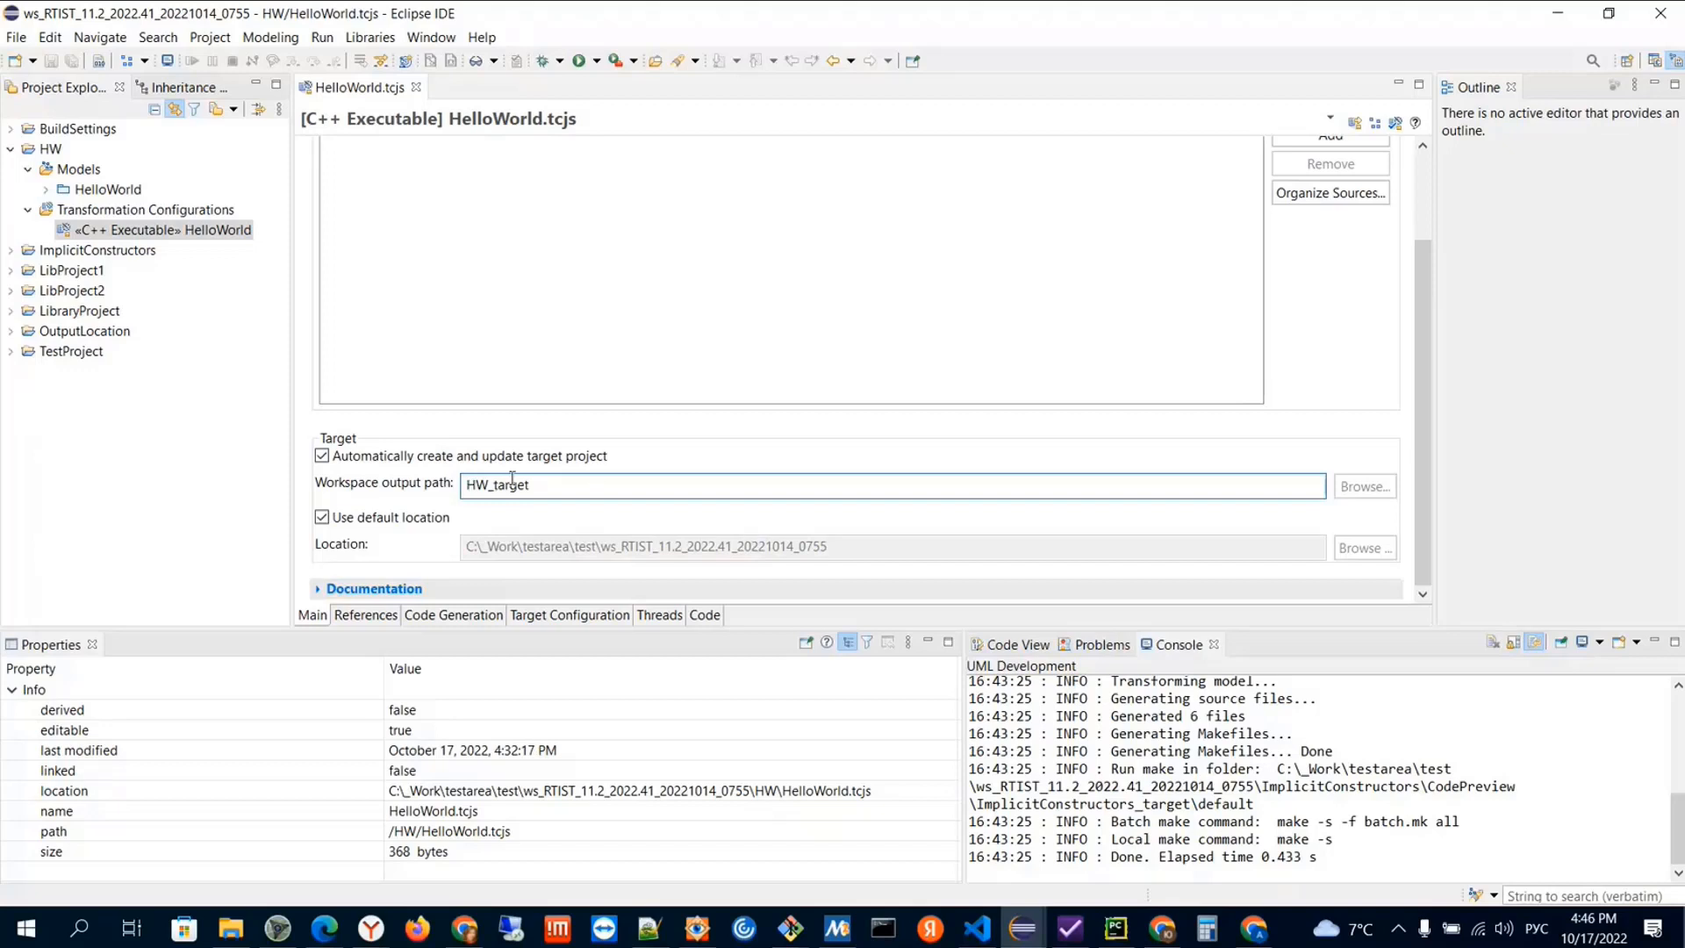
{"action": "type", "text": "щгез"}
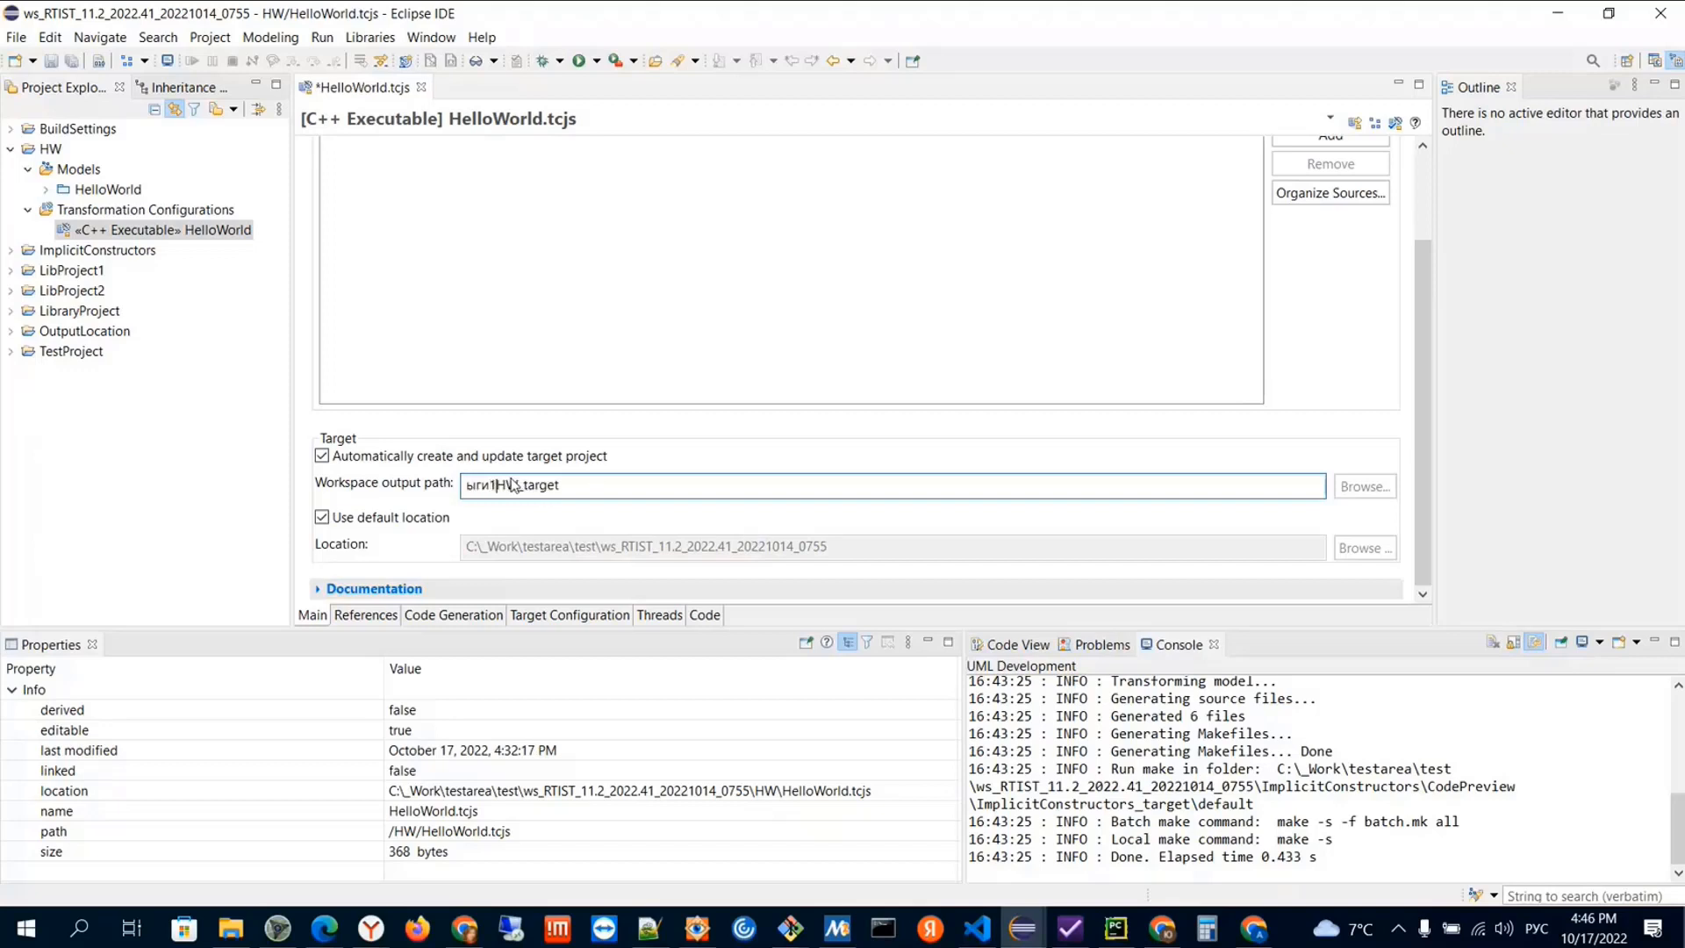
{"action": "key", "text": "BackSpace"}
{"action": "key", "text": "BackSpace"}
{"action": "key", "text": "BackSpace"}
{"action": "key", "text": "BackSpace"}
{"action": "key", "text": "alt+shift"}
{"action": "type", "text": "sub1/sub2/"}
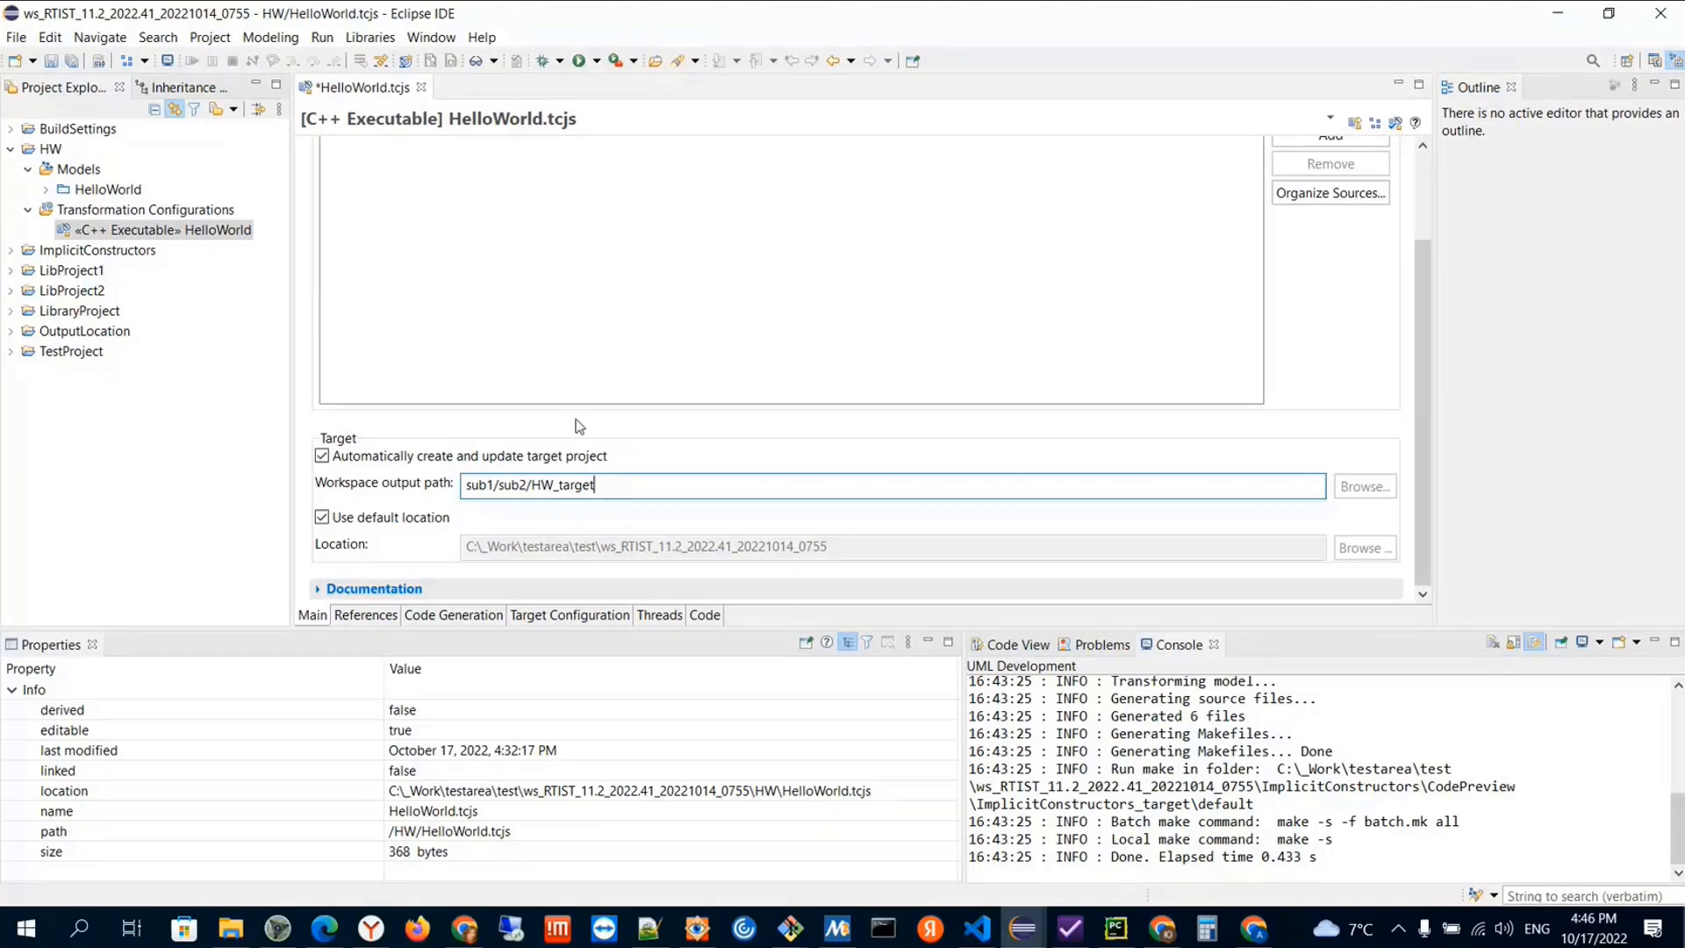
{"action": "key", "text": "ctrl+s"}
Build the «C++ Executable» HelloWorld transformation configuration of the HW project
{"action": "left_click", "coordinate": [209, 233]}
{"action": "right_click", "coordinate": [207, 230]}
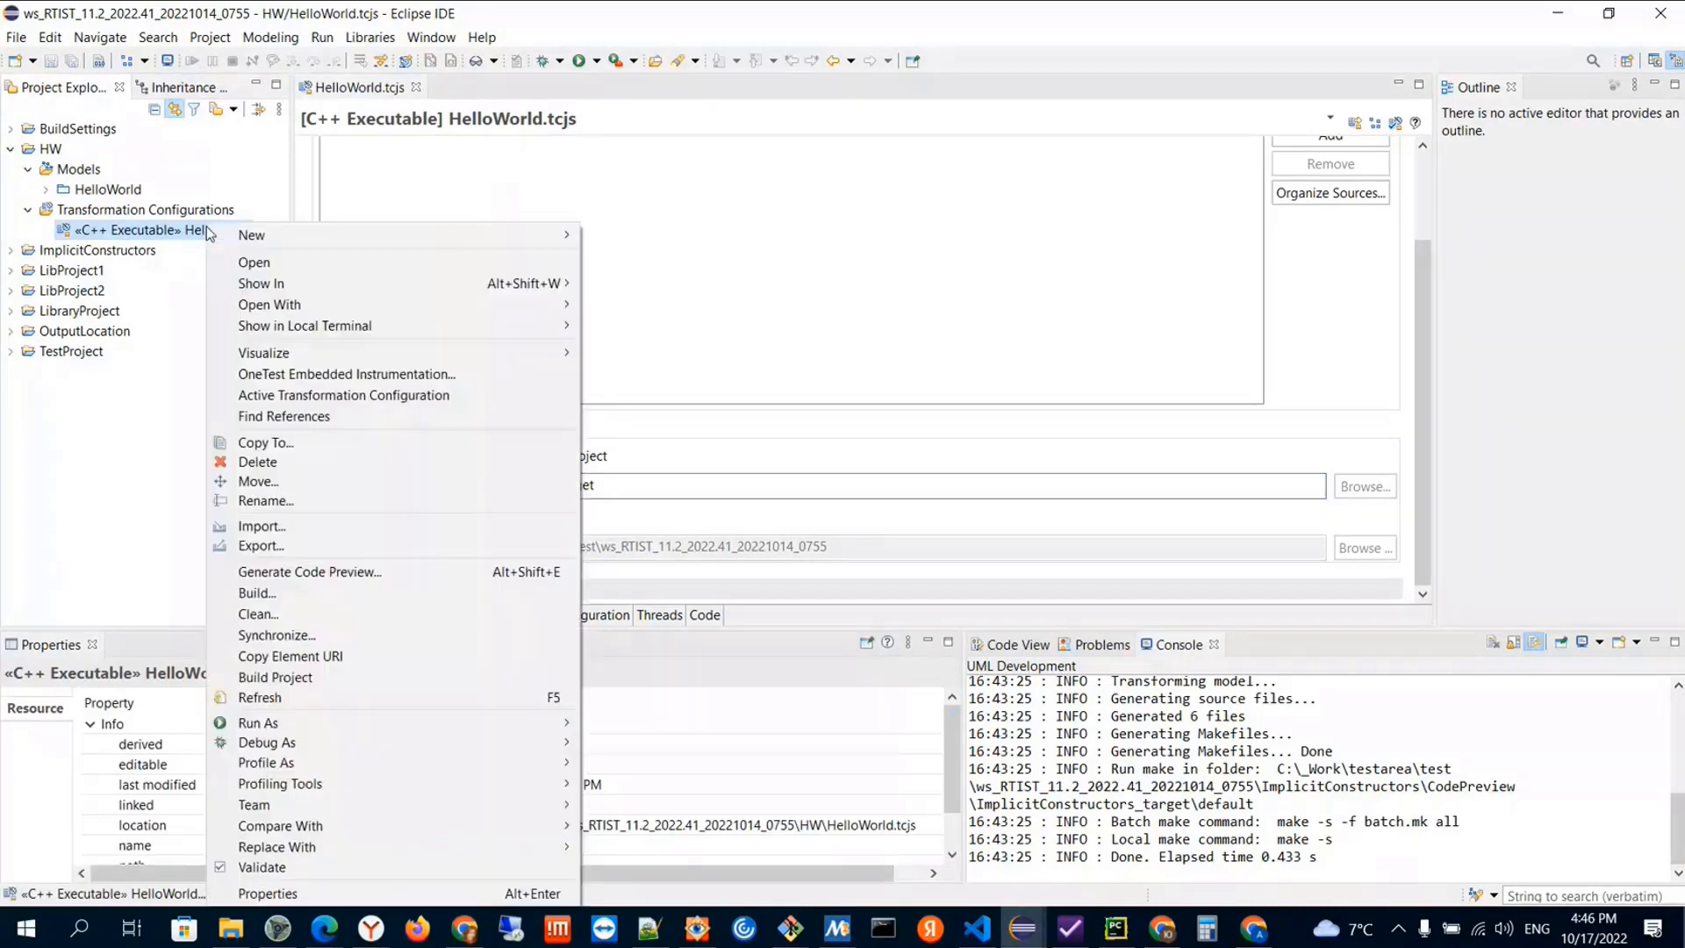
{"action": "left_click", "coordinate": [260, 595]}
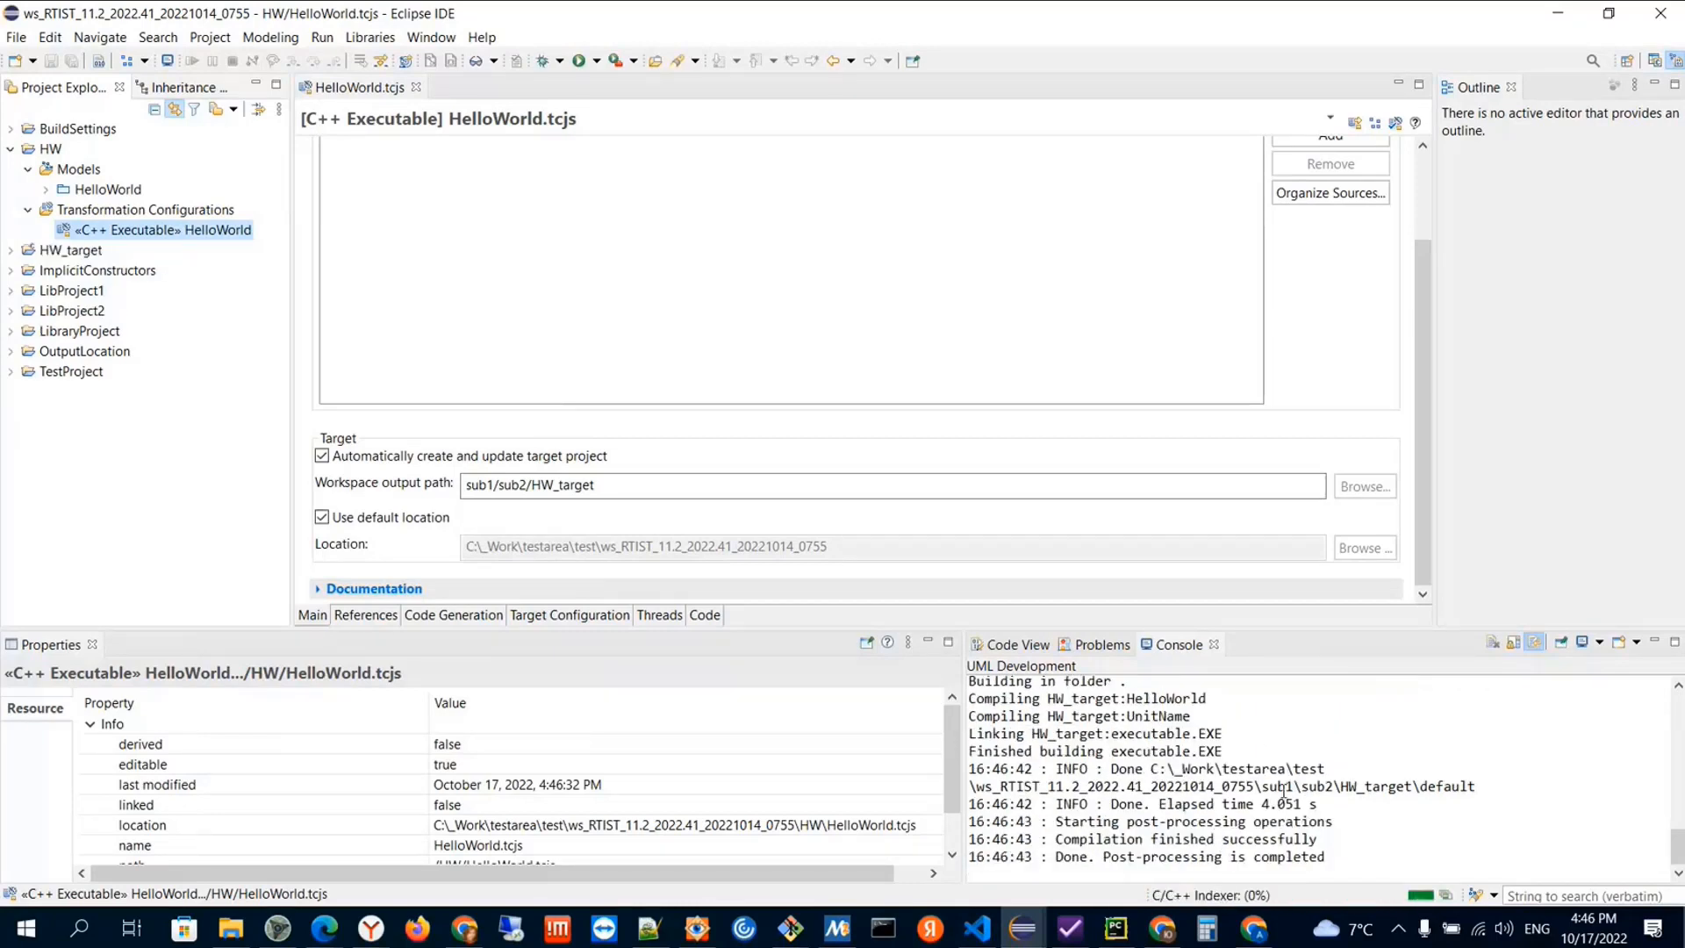
Compare the build folder in the console and the HW_target project's location property with the configured workspace output path
{"action": "left_click_drag", "start_coordinate": [1261, 788], "coordinate": [1410, 788]}
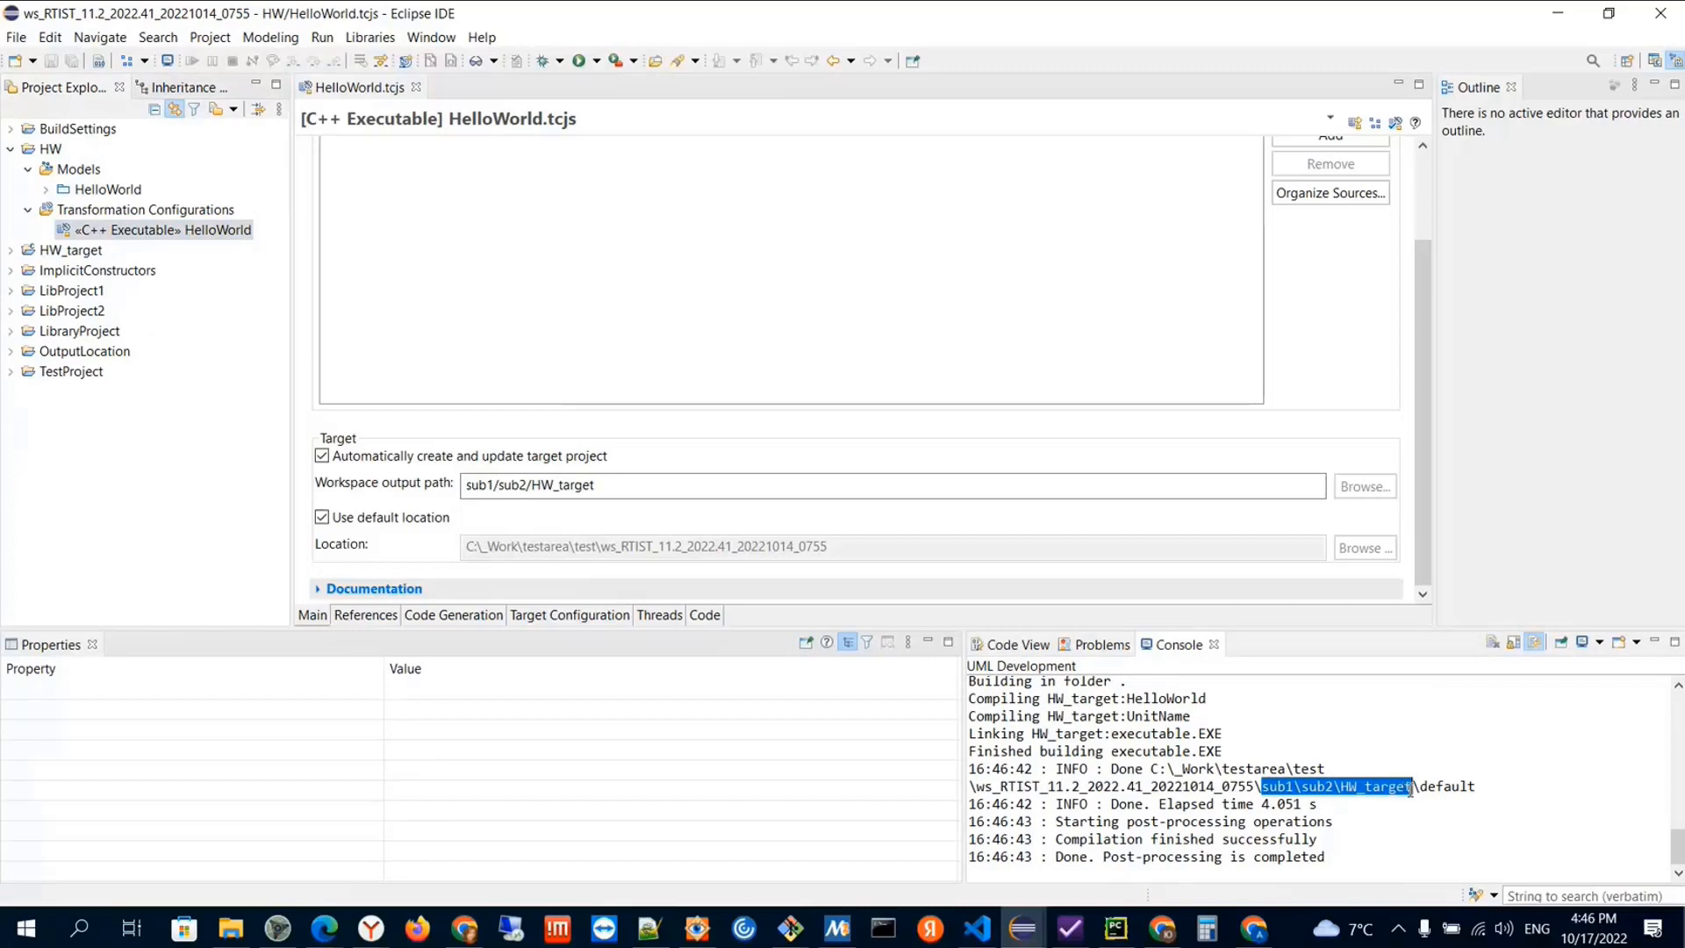
{"action": "left_click", "coordinate": [1411, 789]}
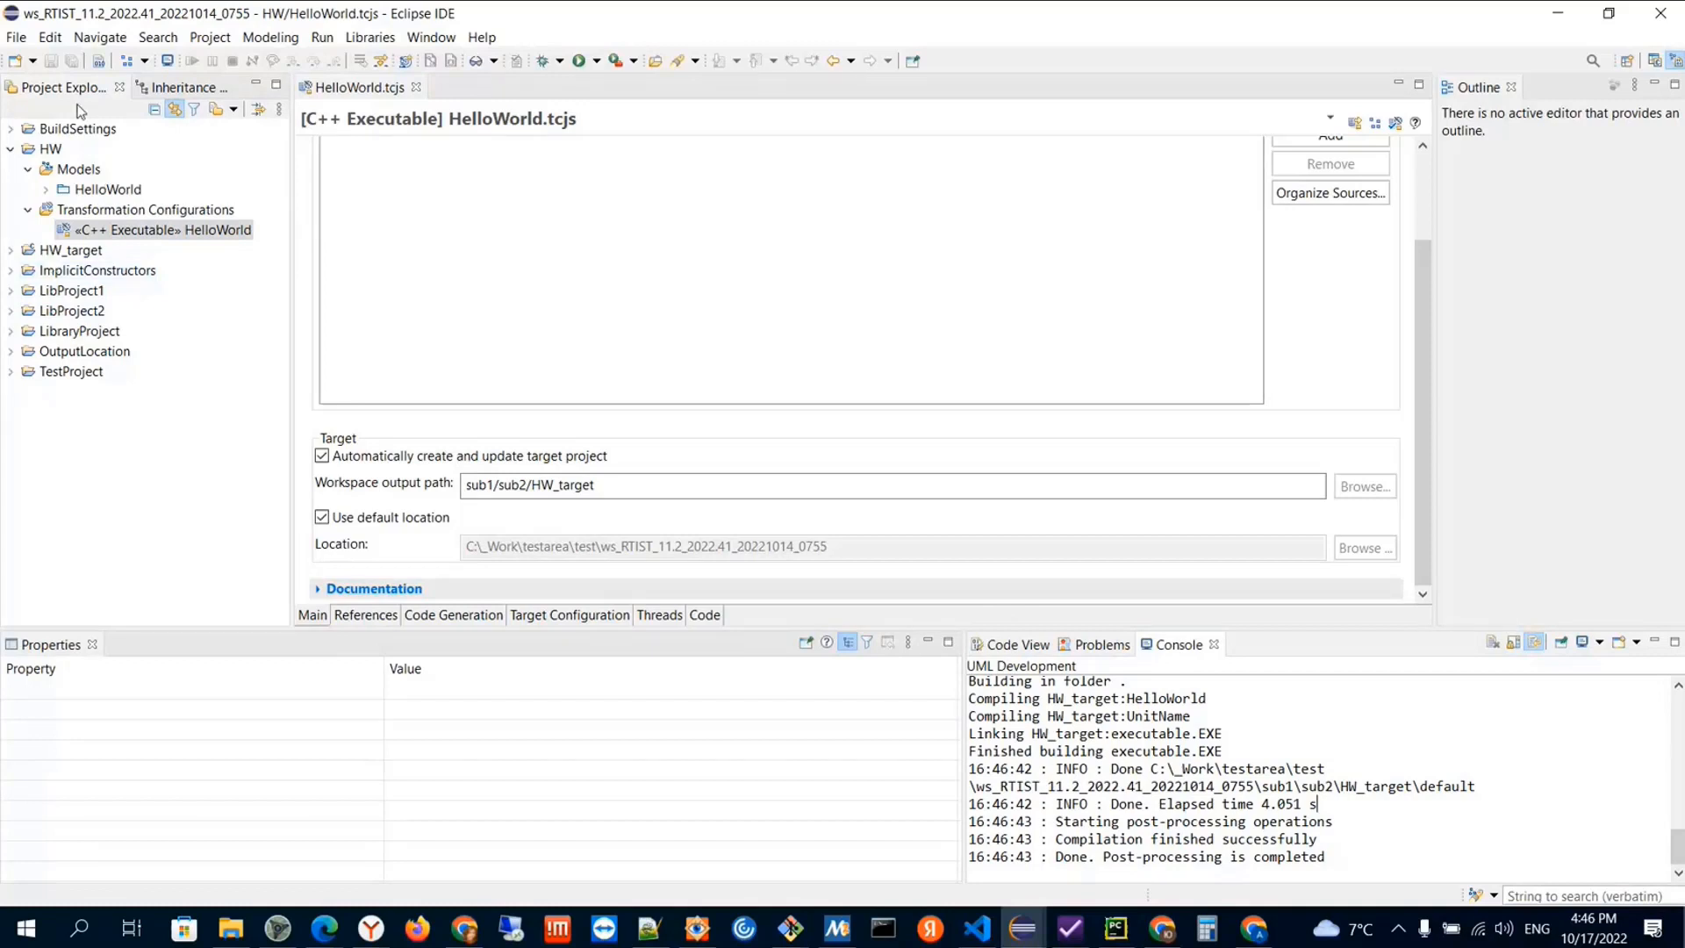
{"action": "left_click", "coordinate": [51, 254]}
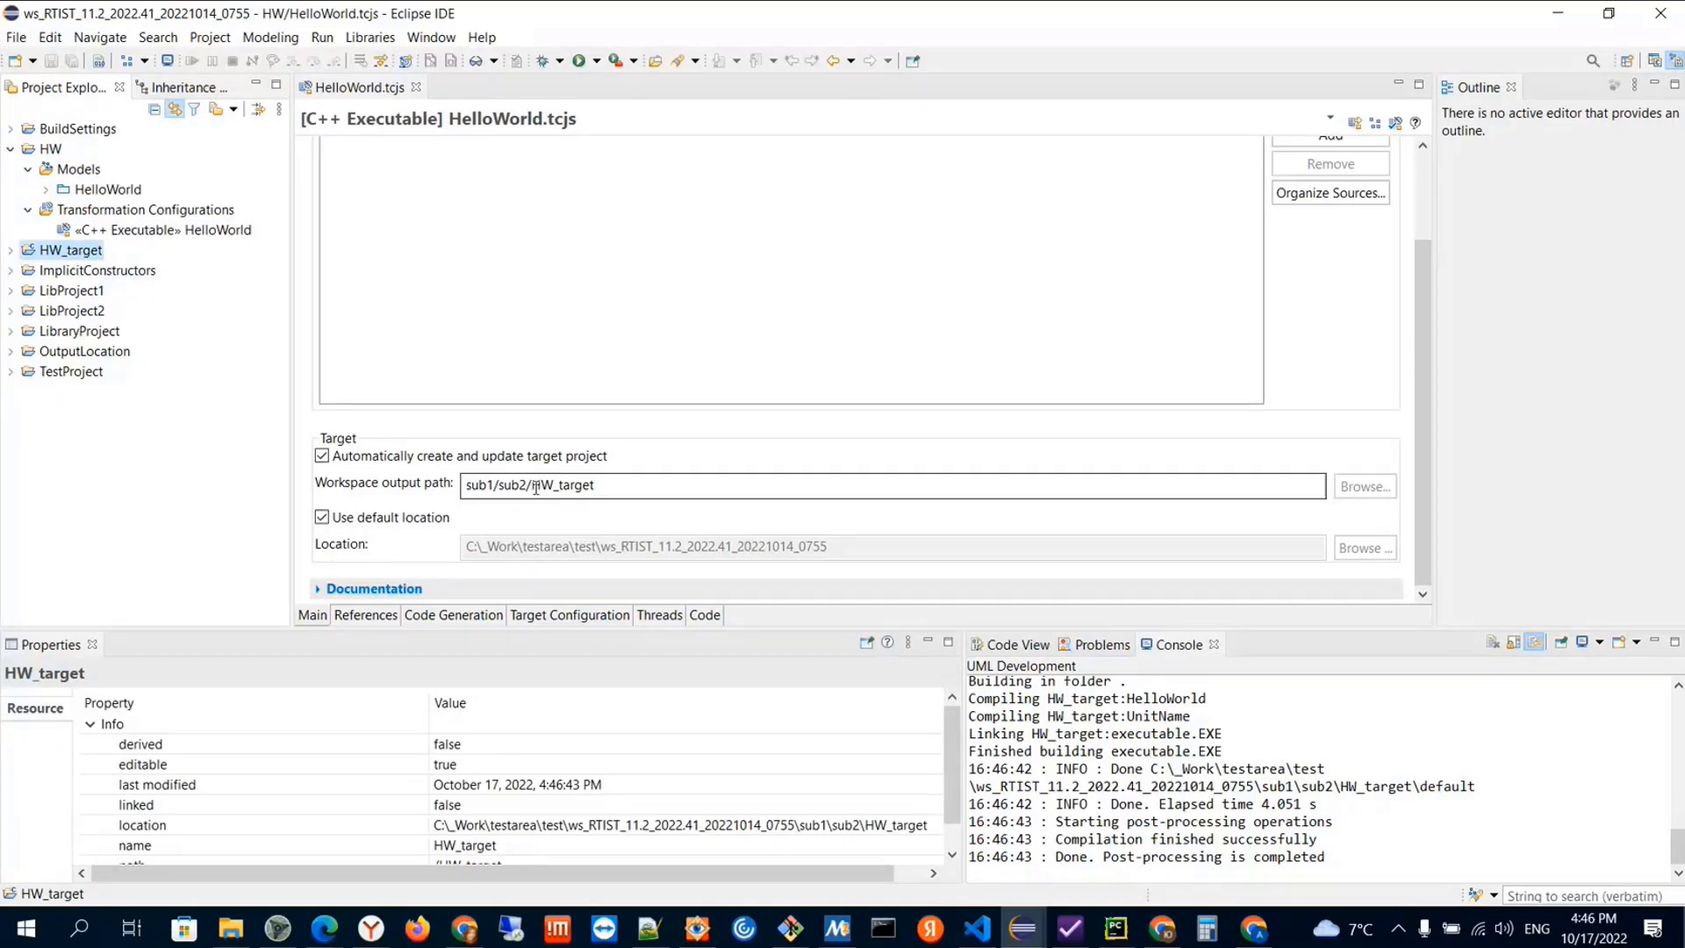
{"action": "left_click_drag", "start_coordinate": [531, 484], "coordinate": [616, 488]}
{"action": "left_click", "coordinate": [600, 486]}
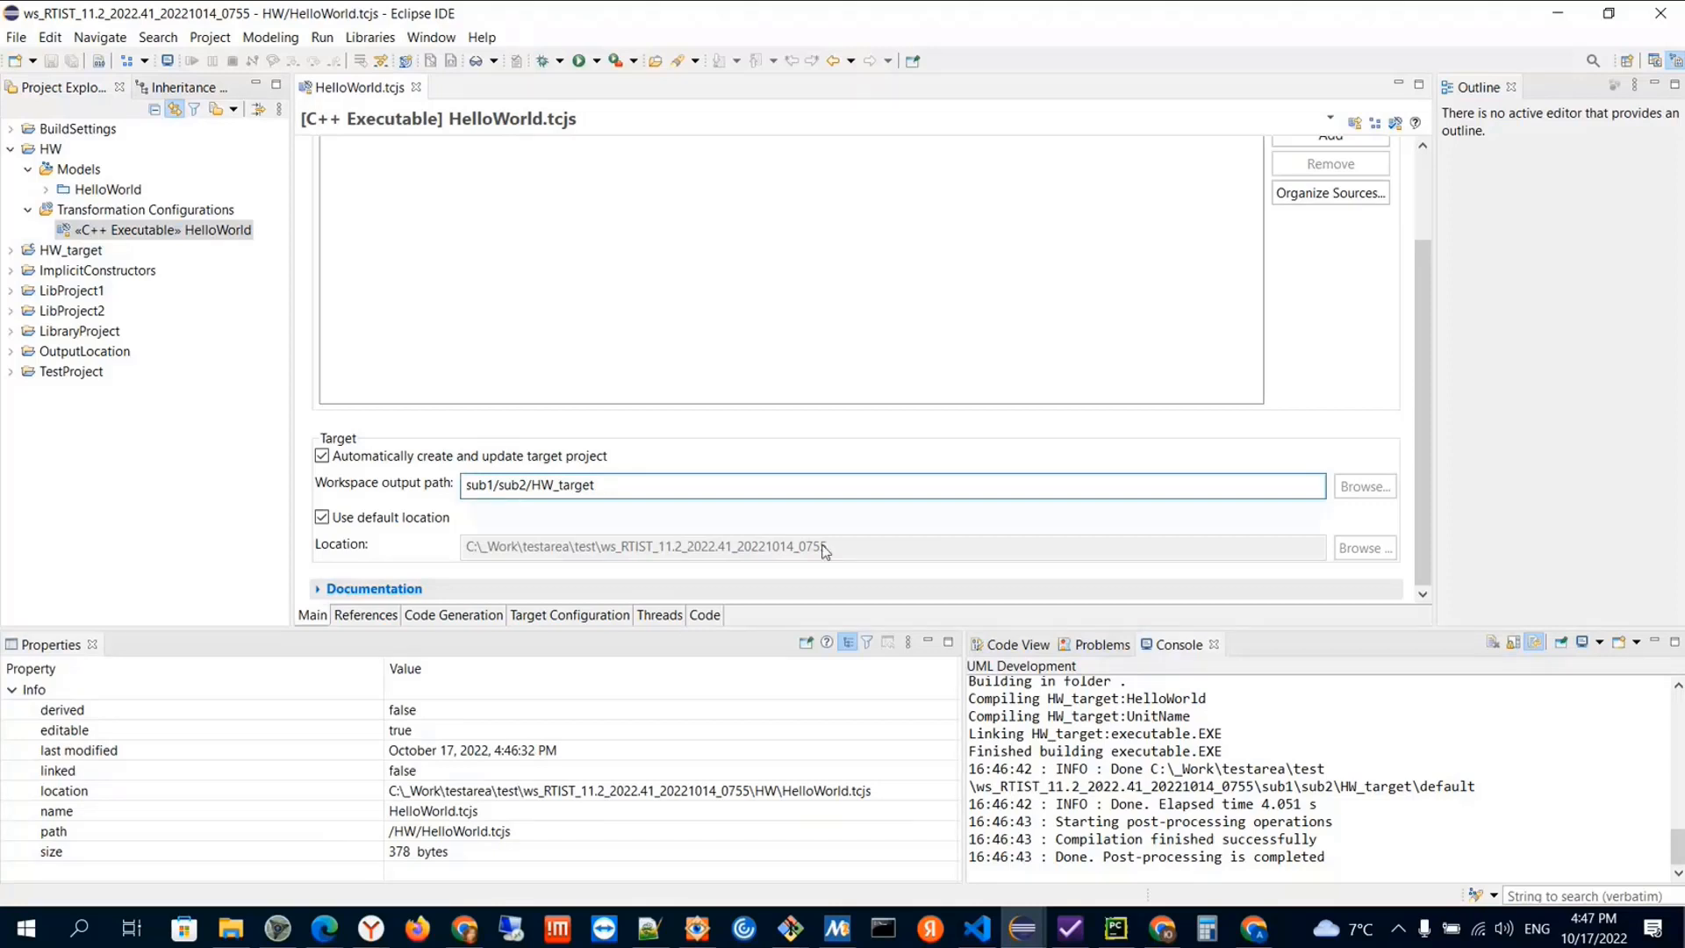
{"action": "left_click", "coordinate": [70, 250]}
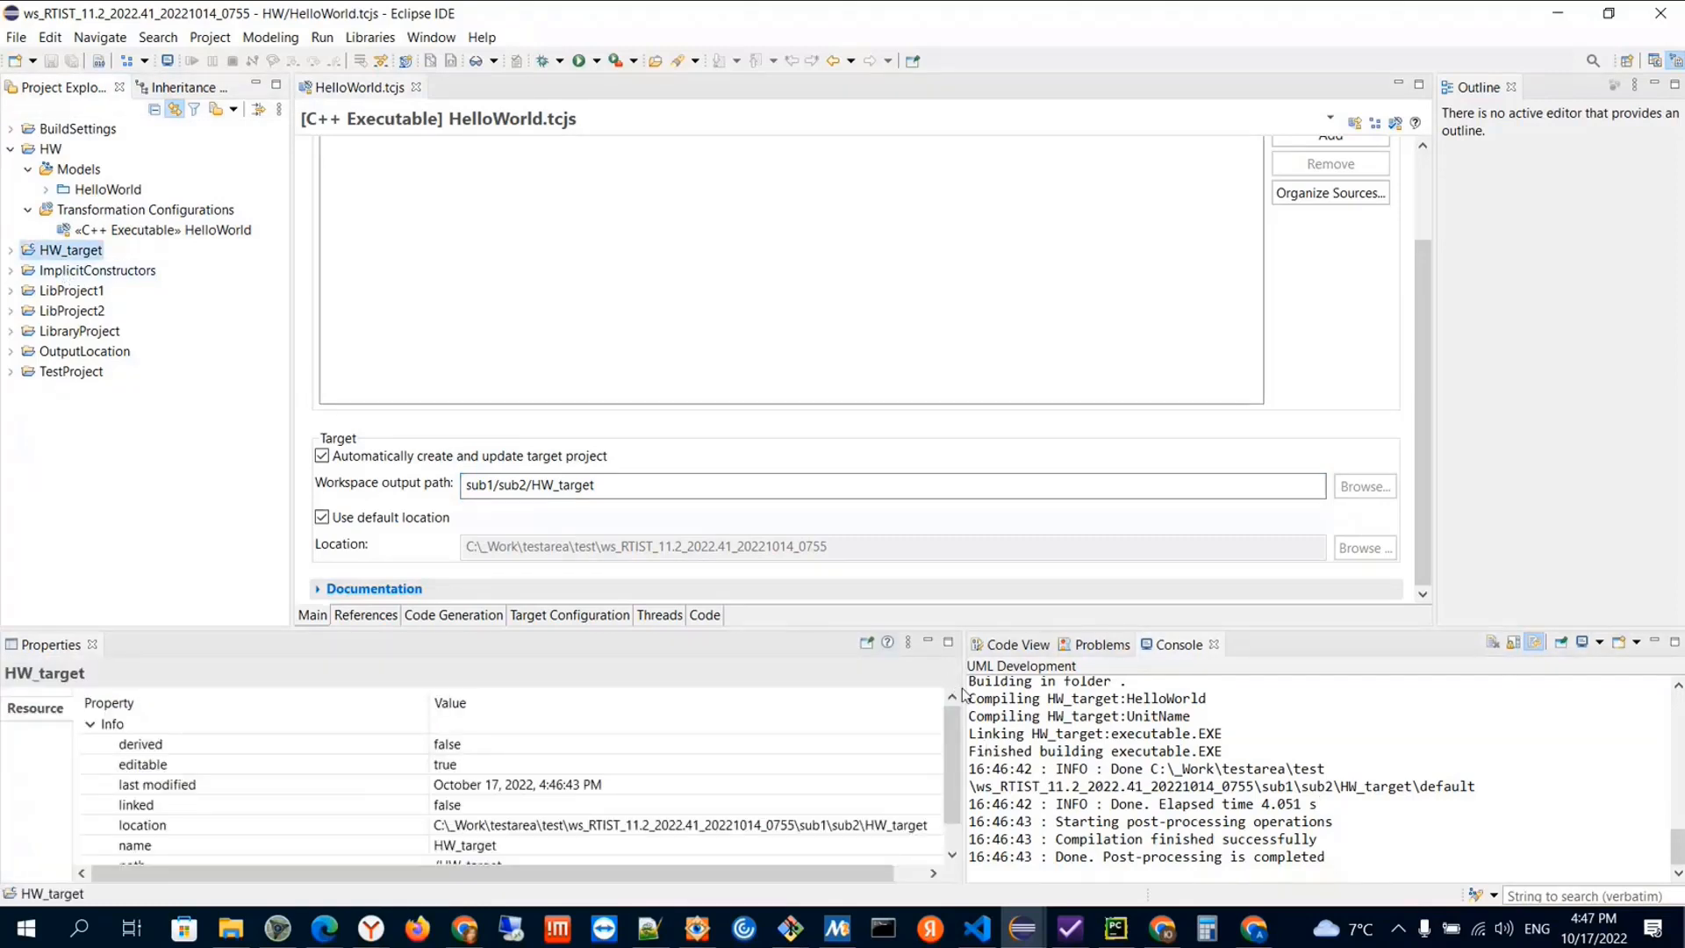
{"action": "left_click_drag", "start_coordinate": [963, 698], "coordinate": [1116, 702]}
{"action": "left_click", "coordinate": [147, 827]}
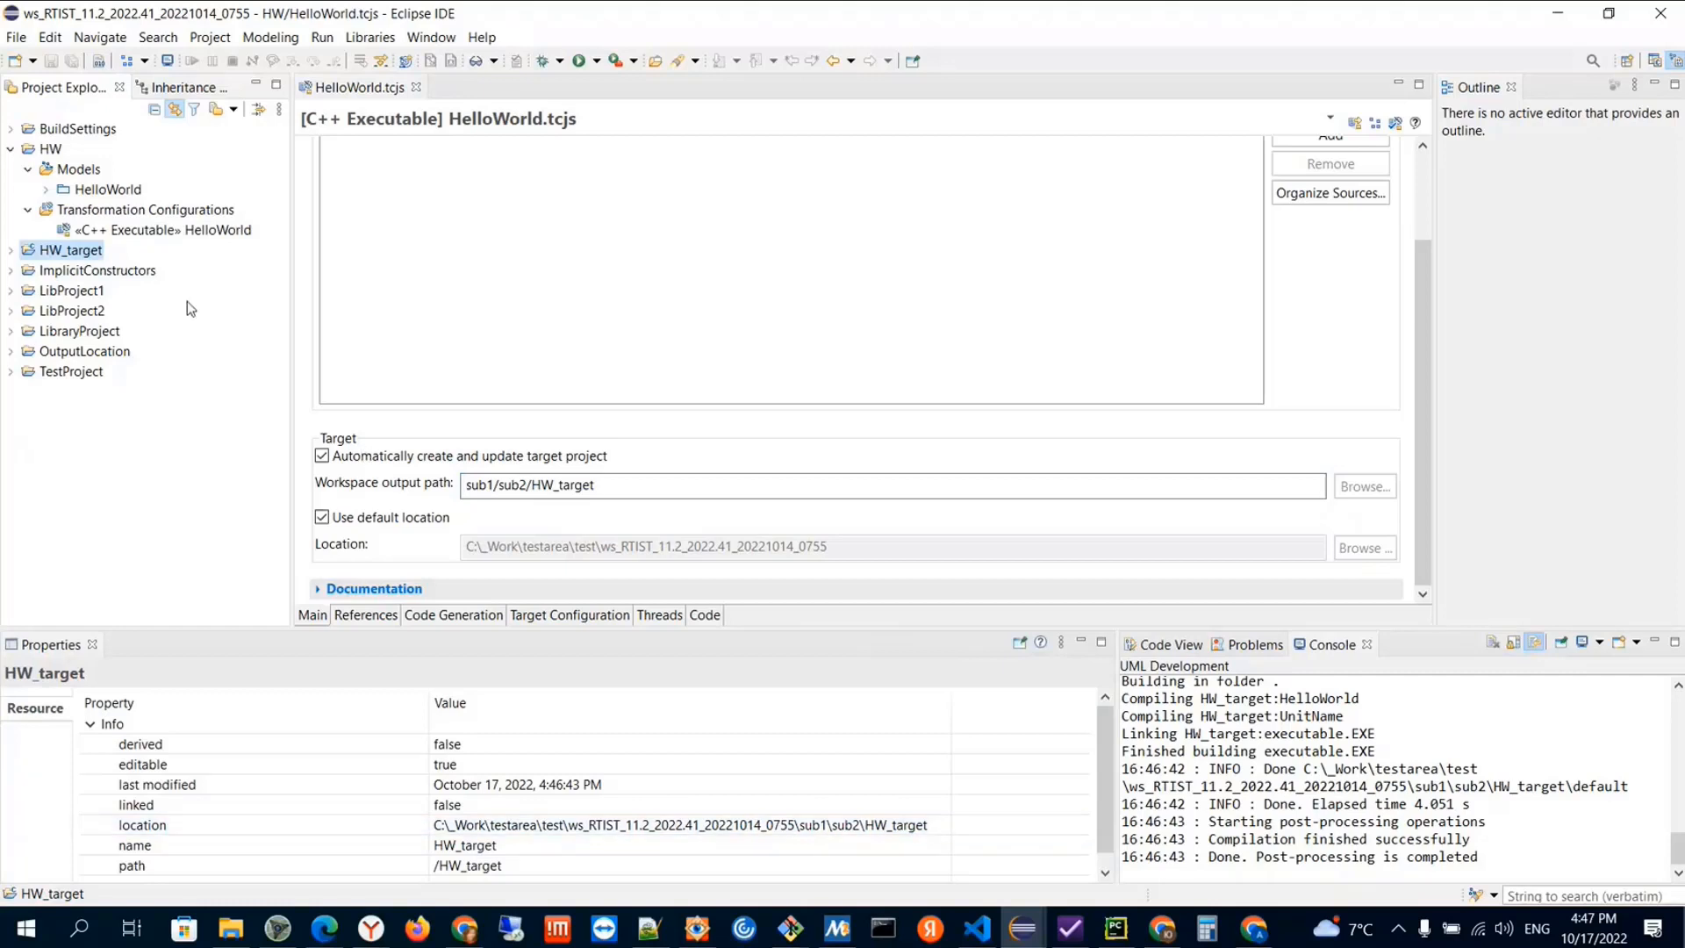
Expand the HelloWorld model and open the source code body generated for its HelloWorld capsule
{"action": "left_click", "coordinate": [45, 190]}
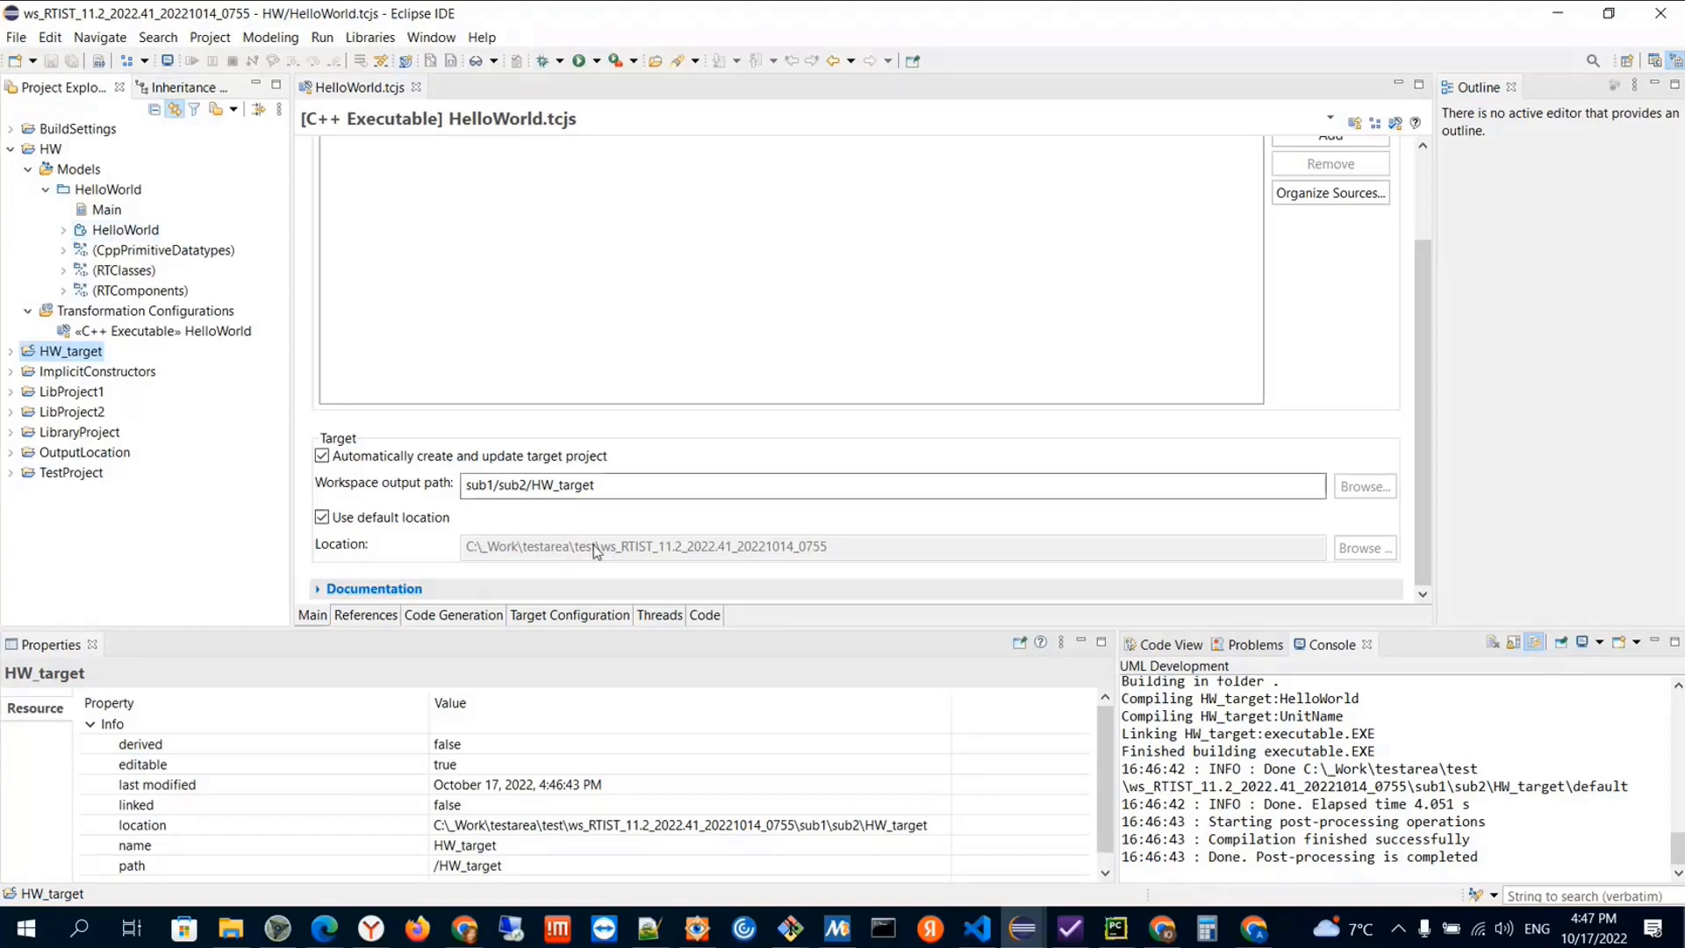
{"action": "left_click", "coordinate": [495, 486]}
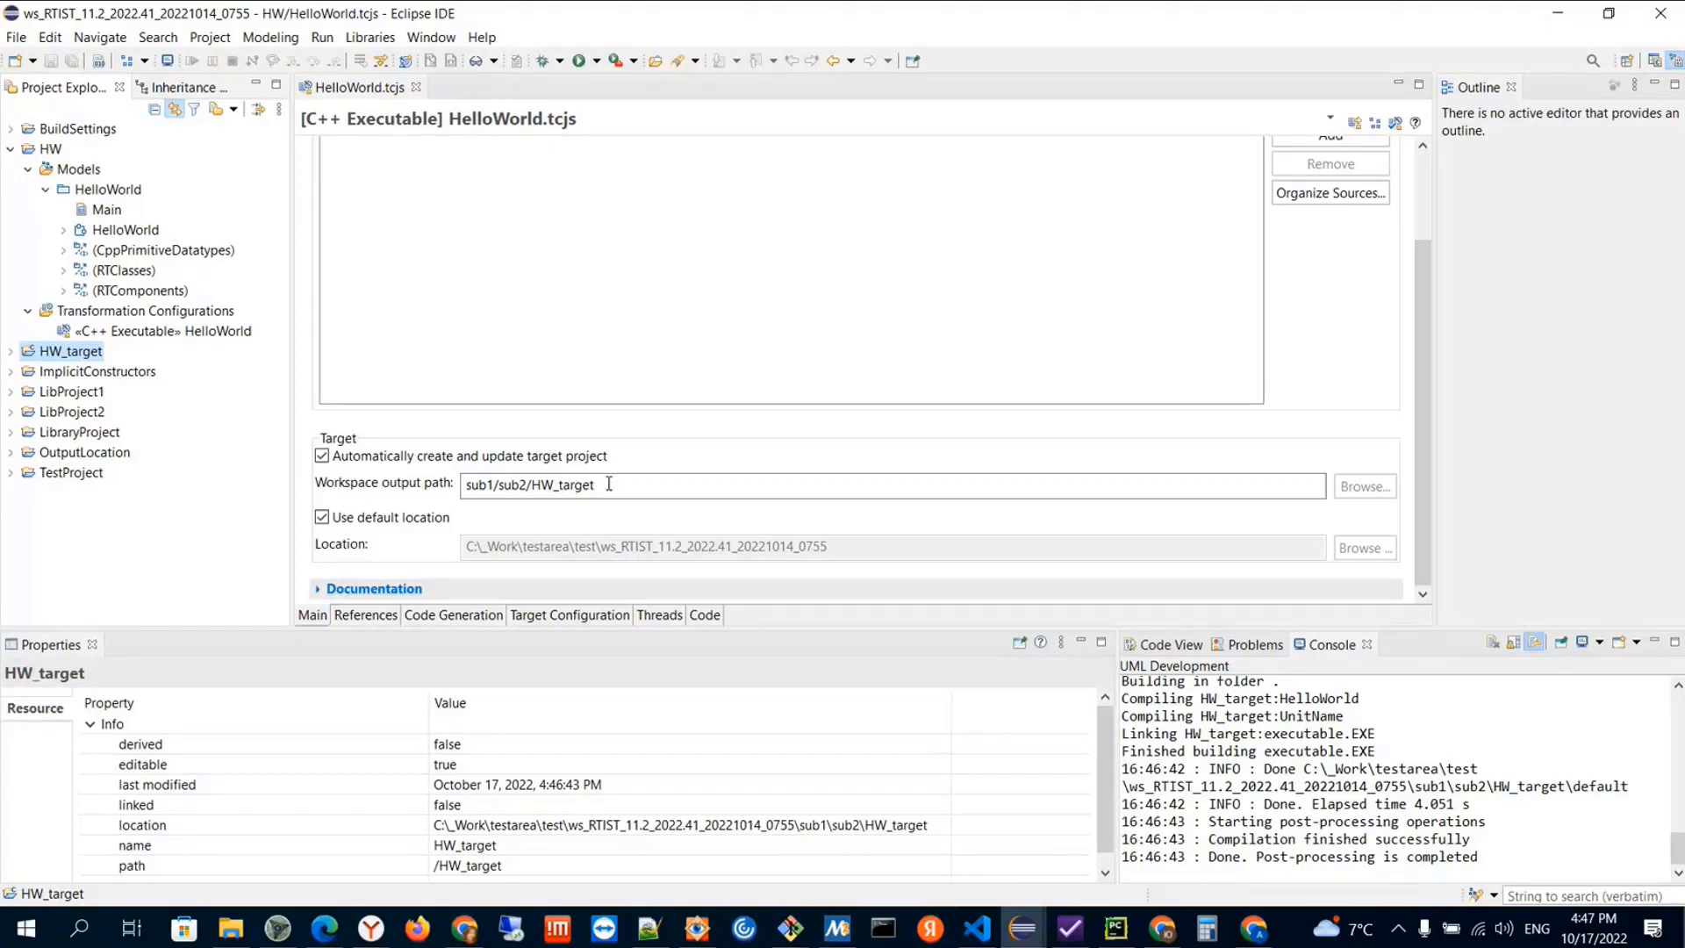
{"action": "left_click", "coordinate": [110, 232]}
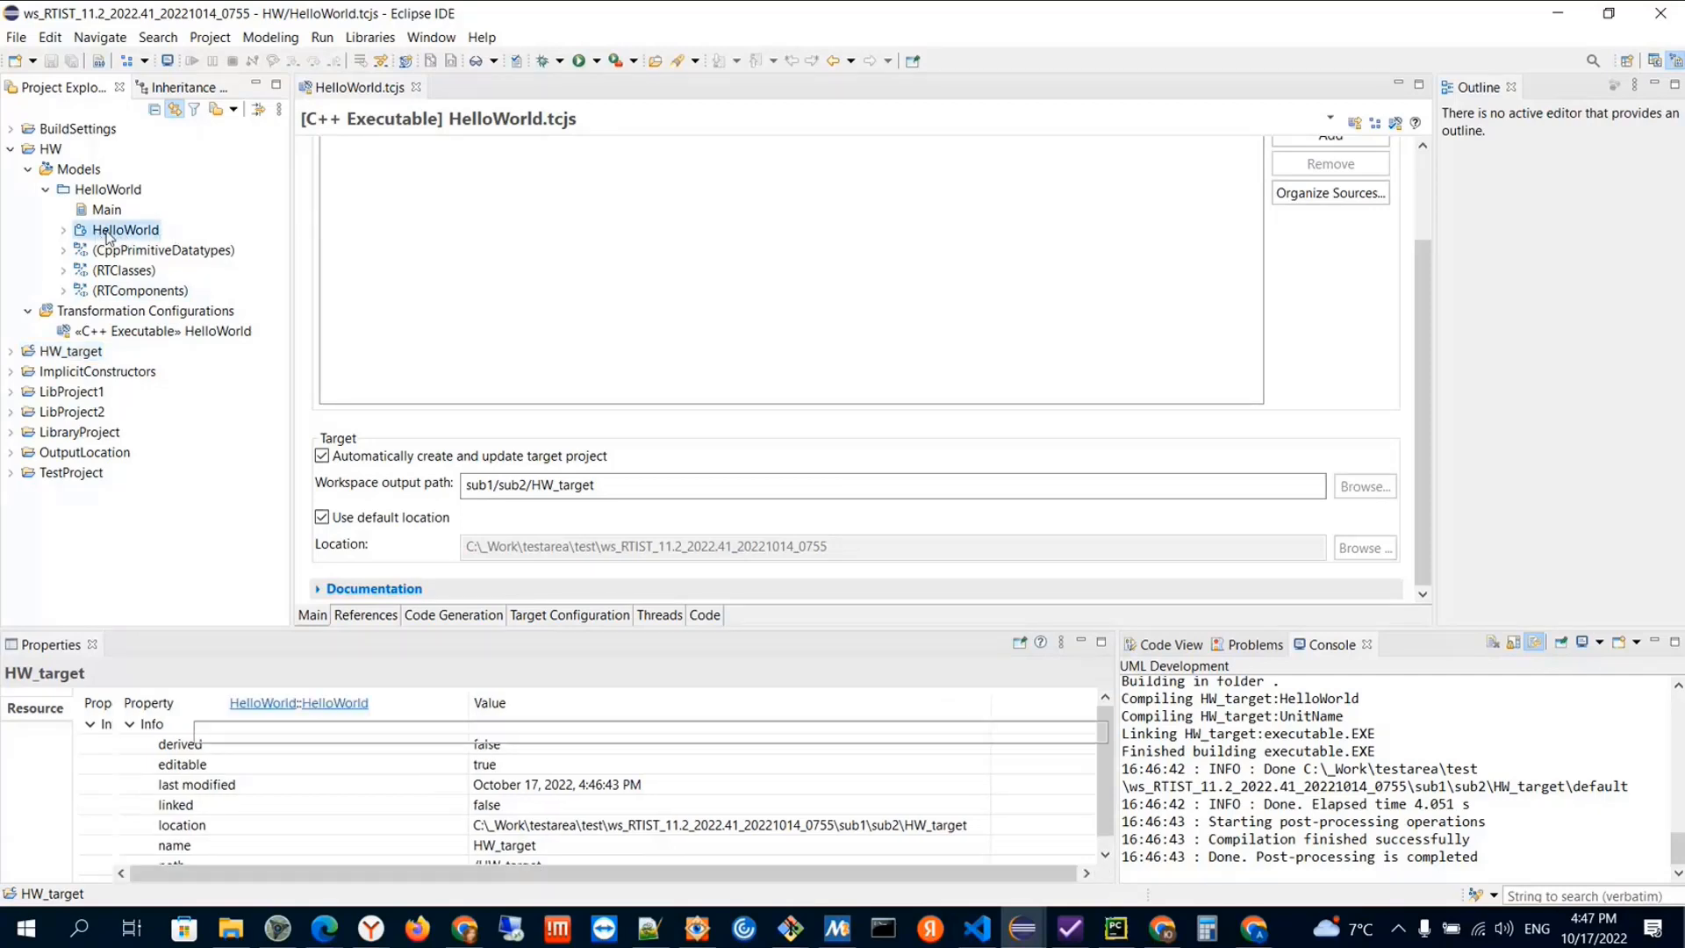
{"action": "right_click", "coordinate": [110, 233]}
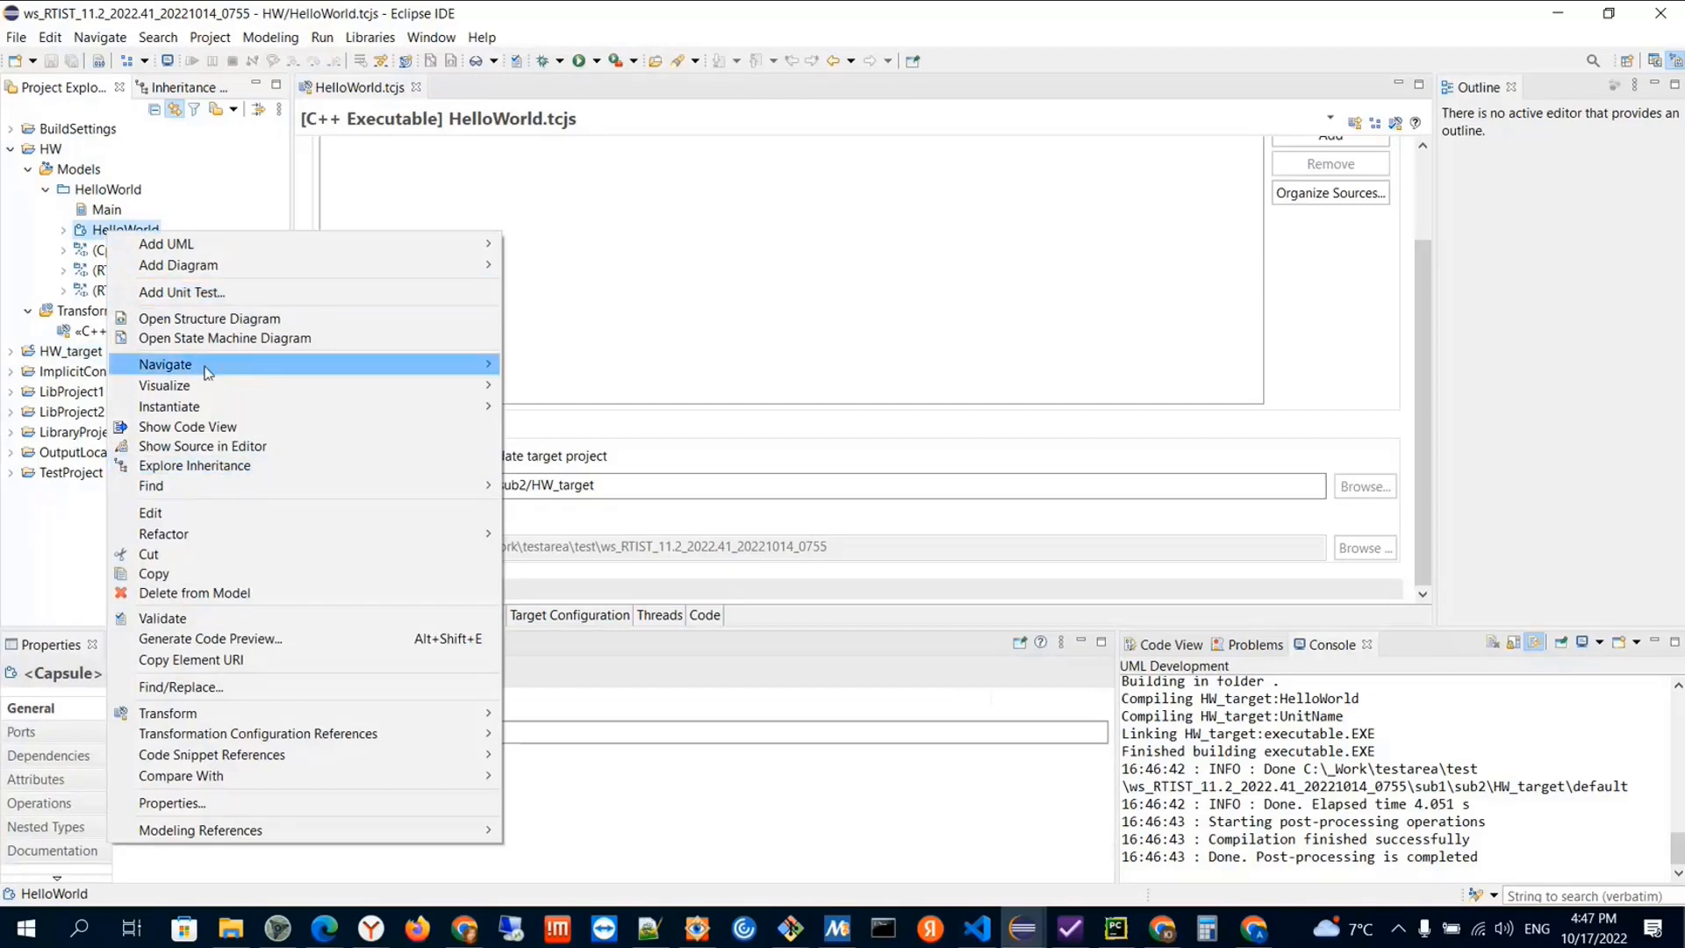
{"action": "mouse_move", "coordinate": [296, 368]}
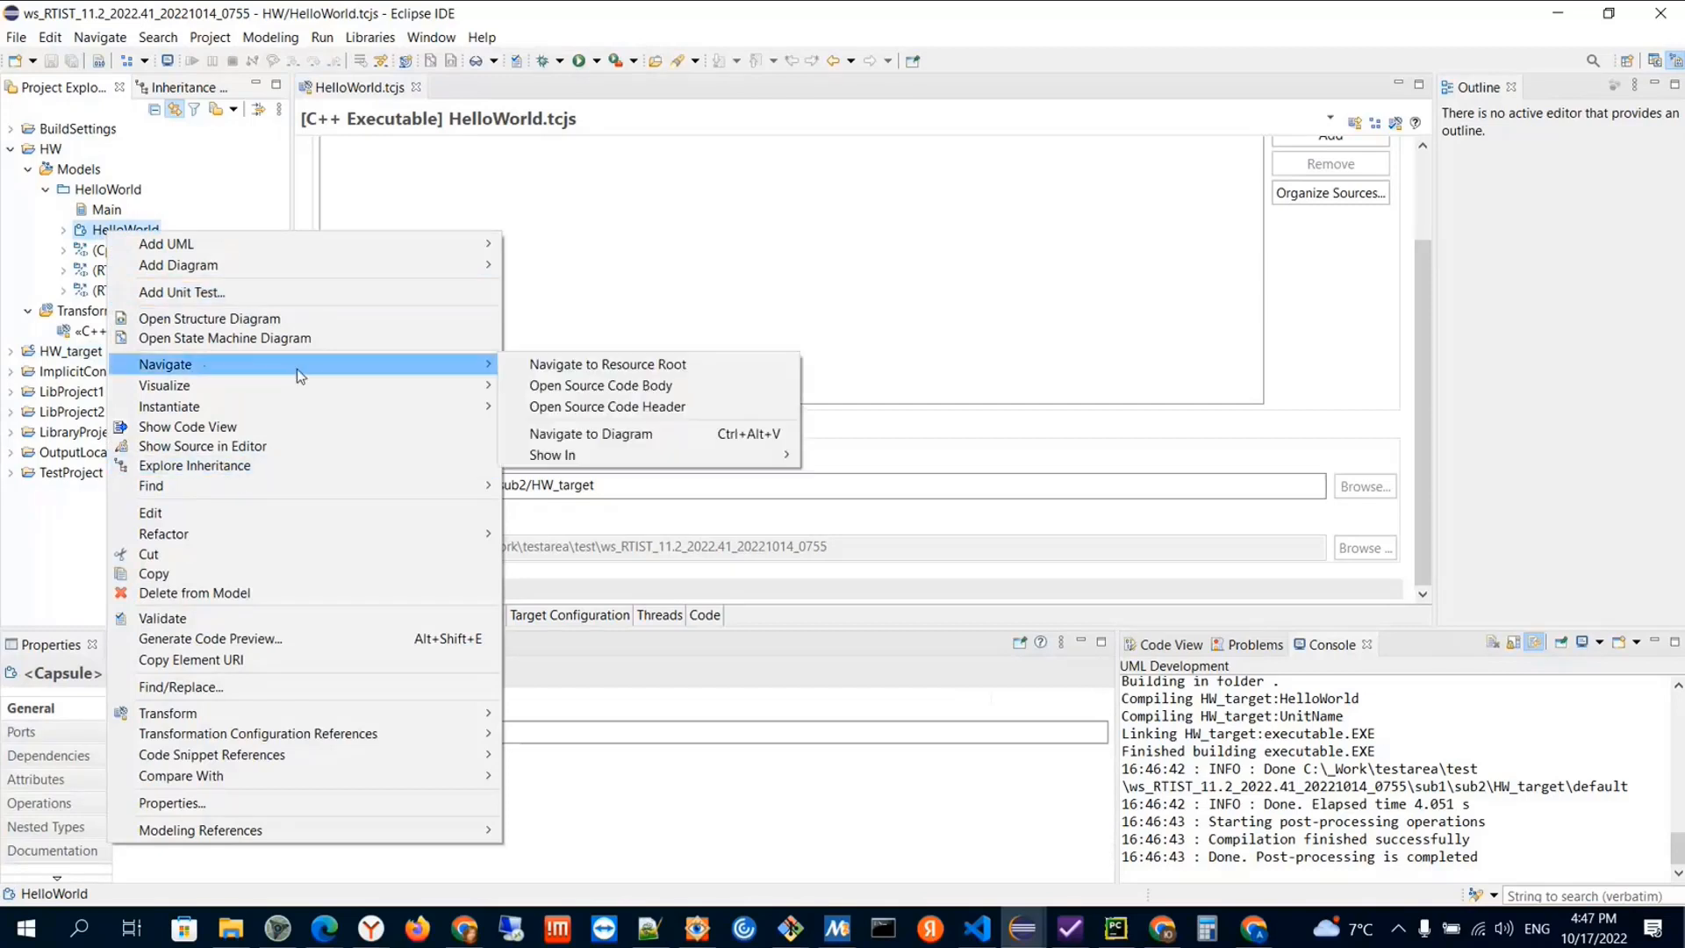
{"action": "left_click", "coordinate": [648, 392]}
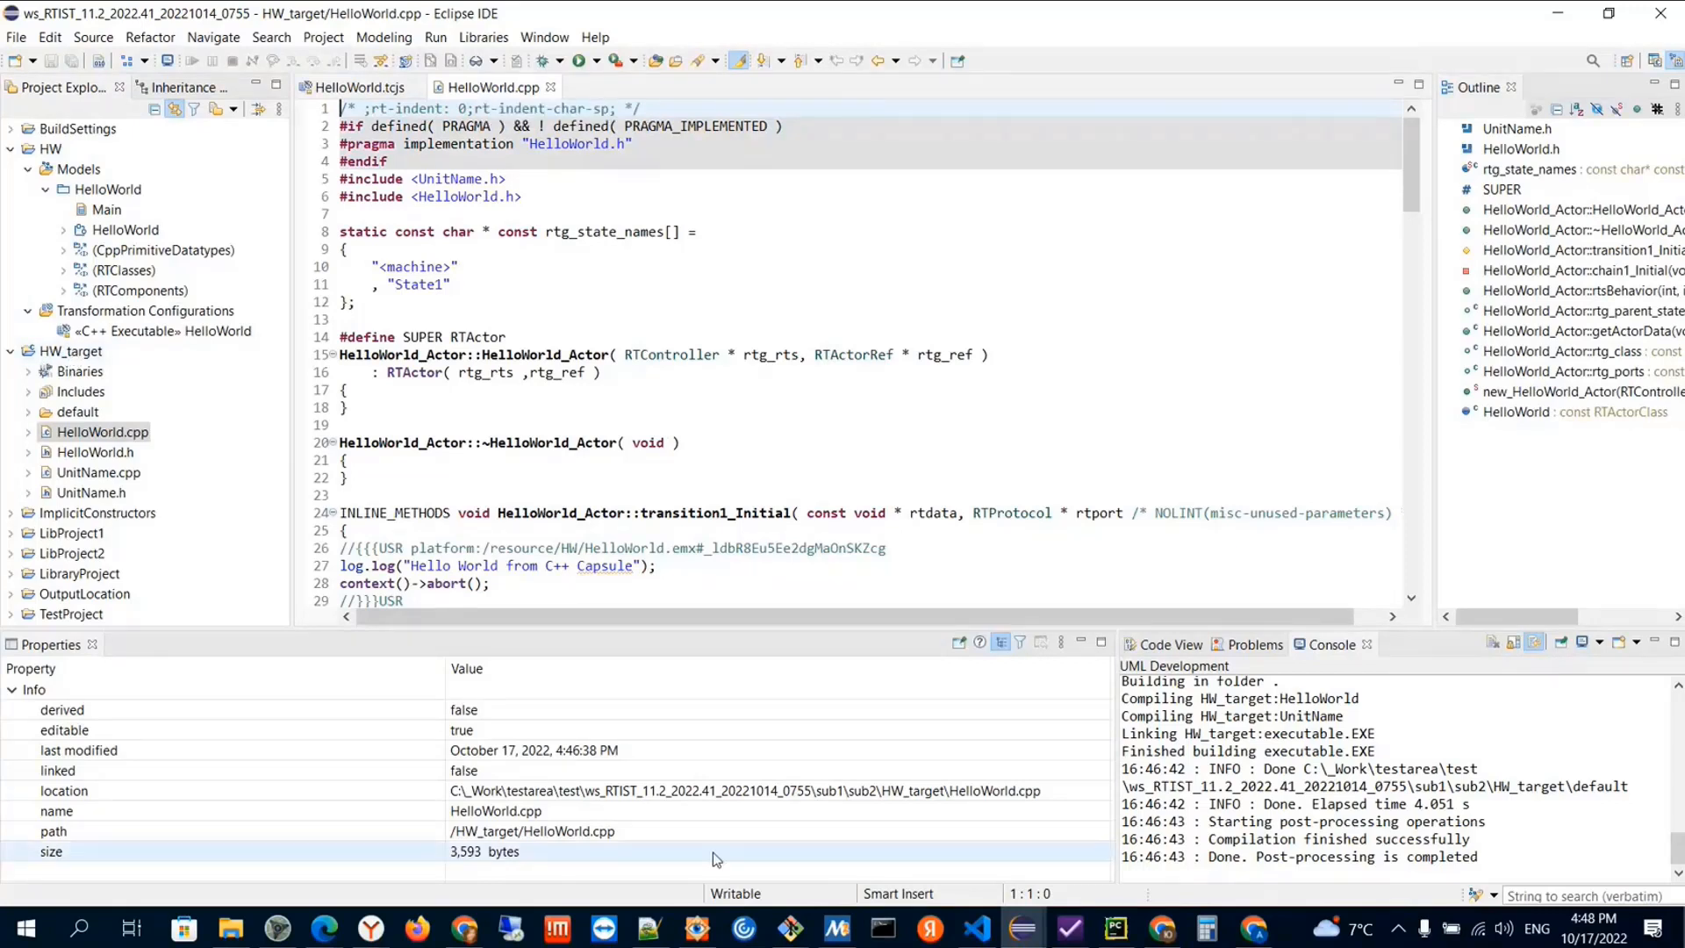
Check the HW_target project's properties and view the initial transition code in HelloWorld.cpp
{"action": "left_click", "coordinate": [58, 352]}
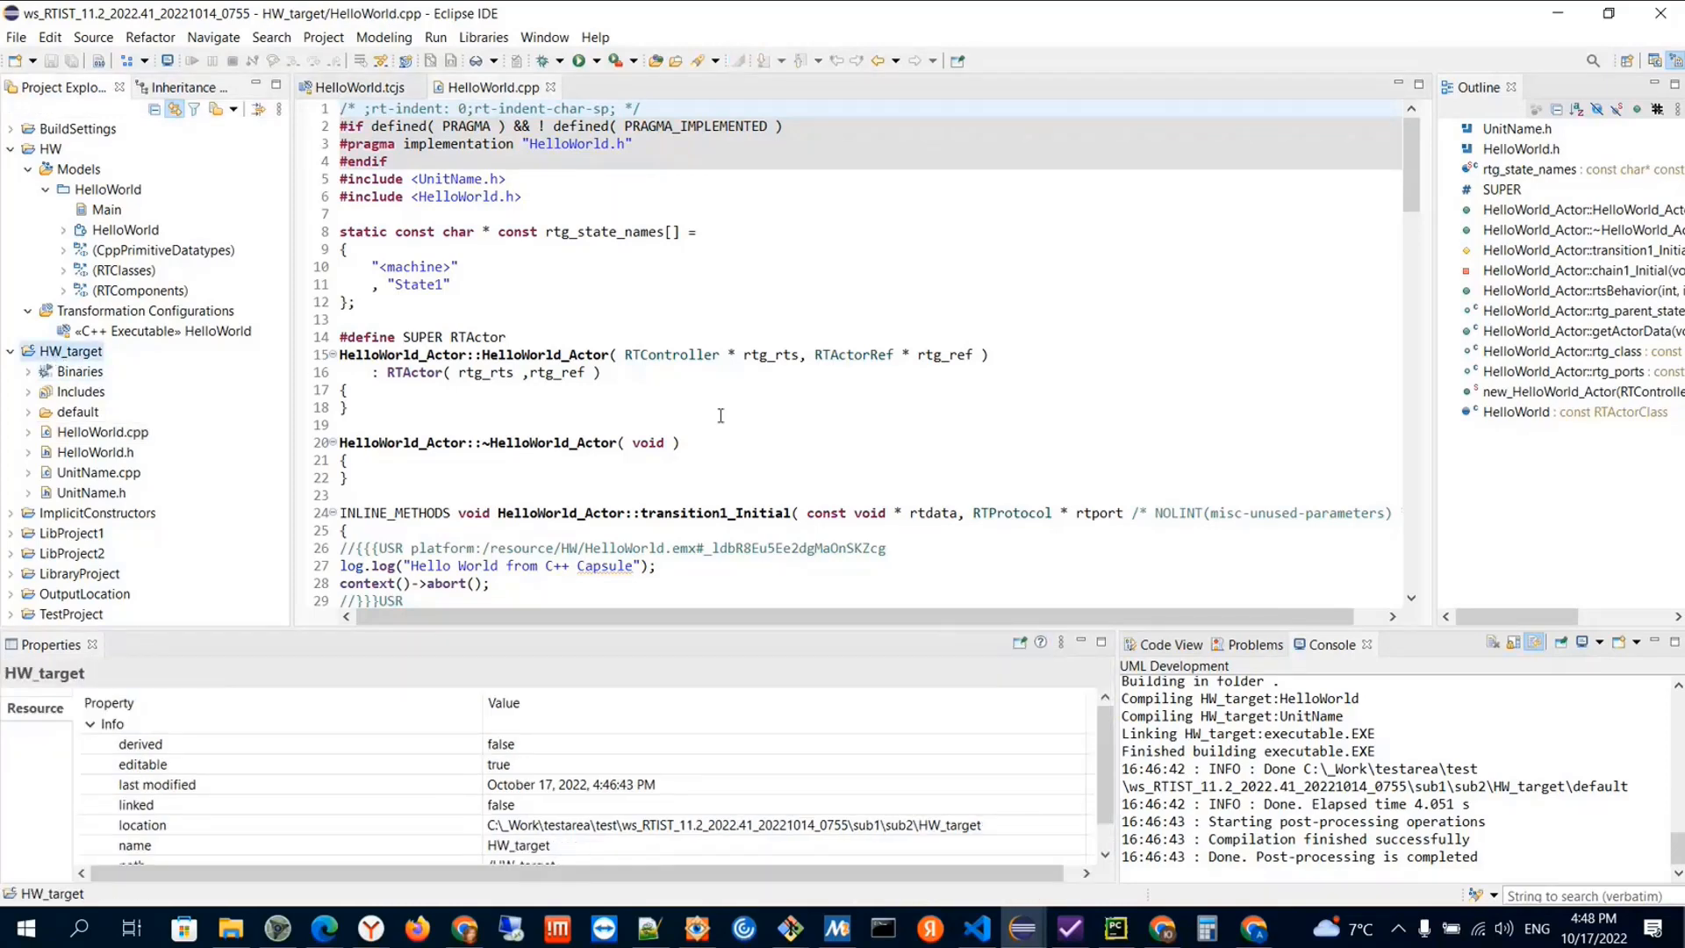
{"action": "left_click", "coordinate": [721, 415]}
{"action": "scroll", "coordinate": [655, 286], "scroll_direction": "down", "scroll_amount": 5}
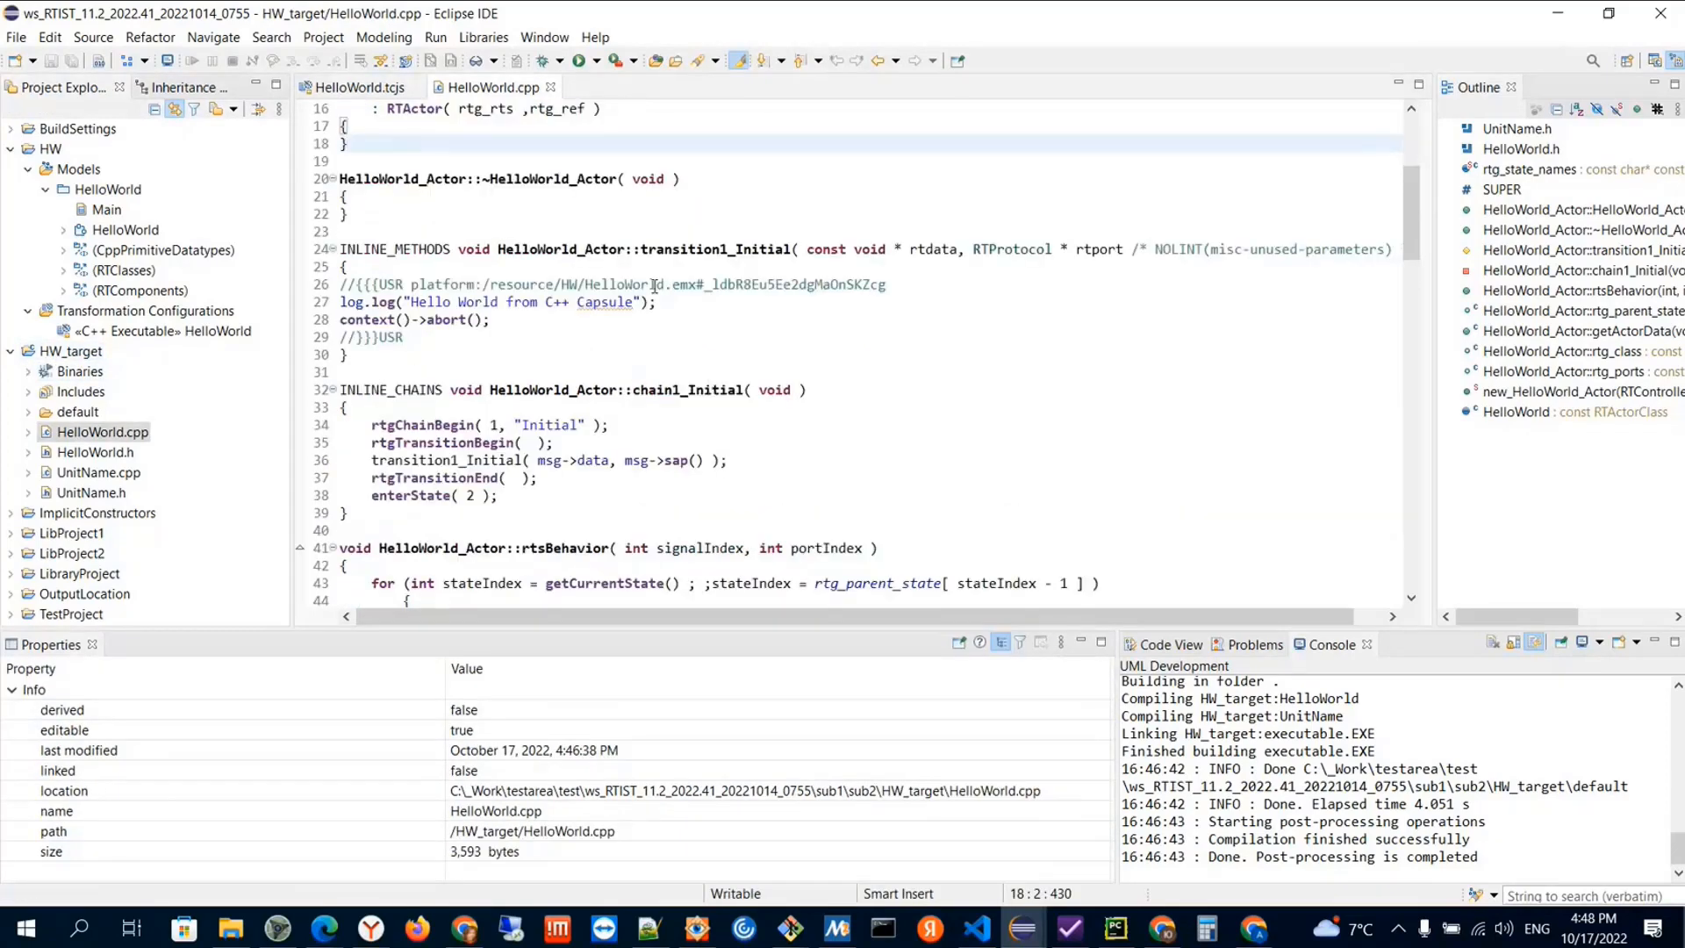
Show the generated HelloWorld.cpp in the System Explorer to check its folder on disk, and return to Eclipse
{"action": "left_click", "coordinate": [80, 436]}
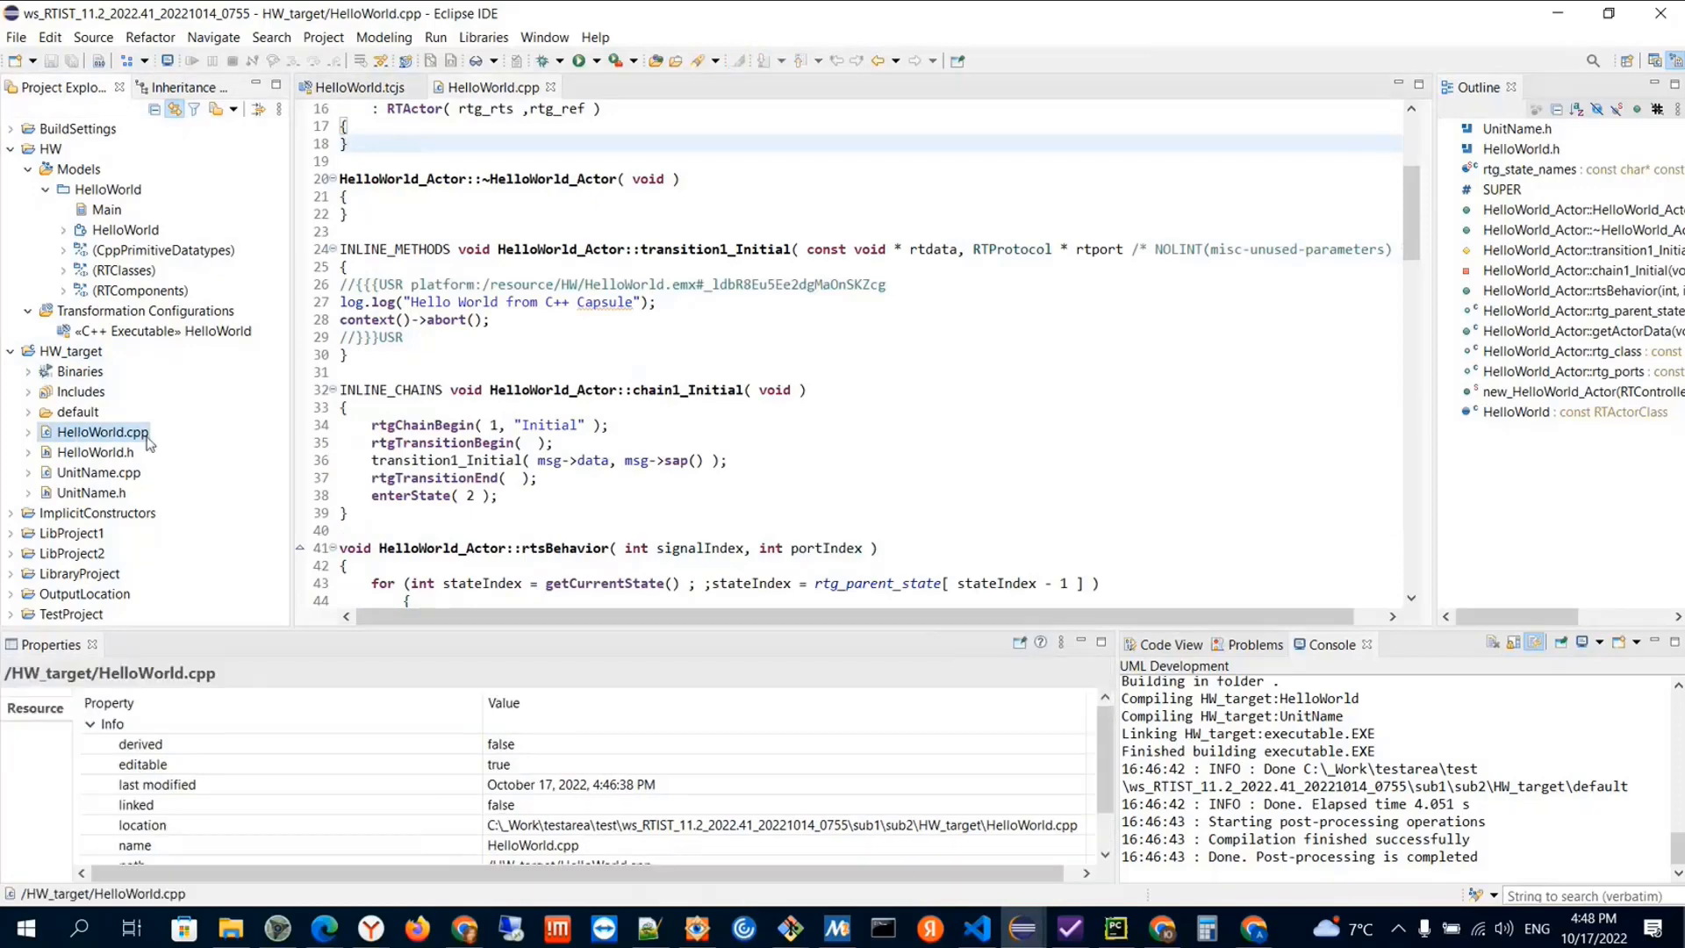
{"action": "right_click", "coordinate": [110, 436]}
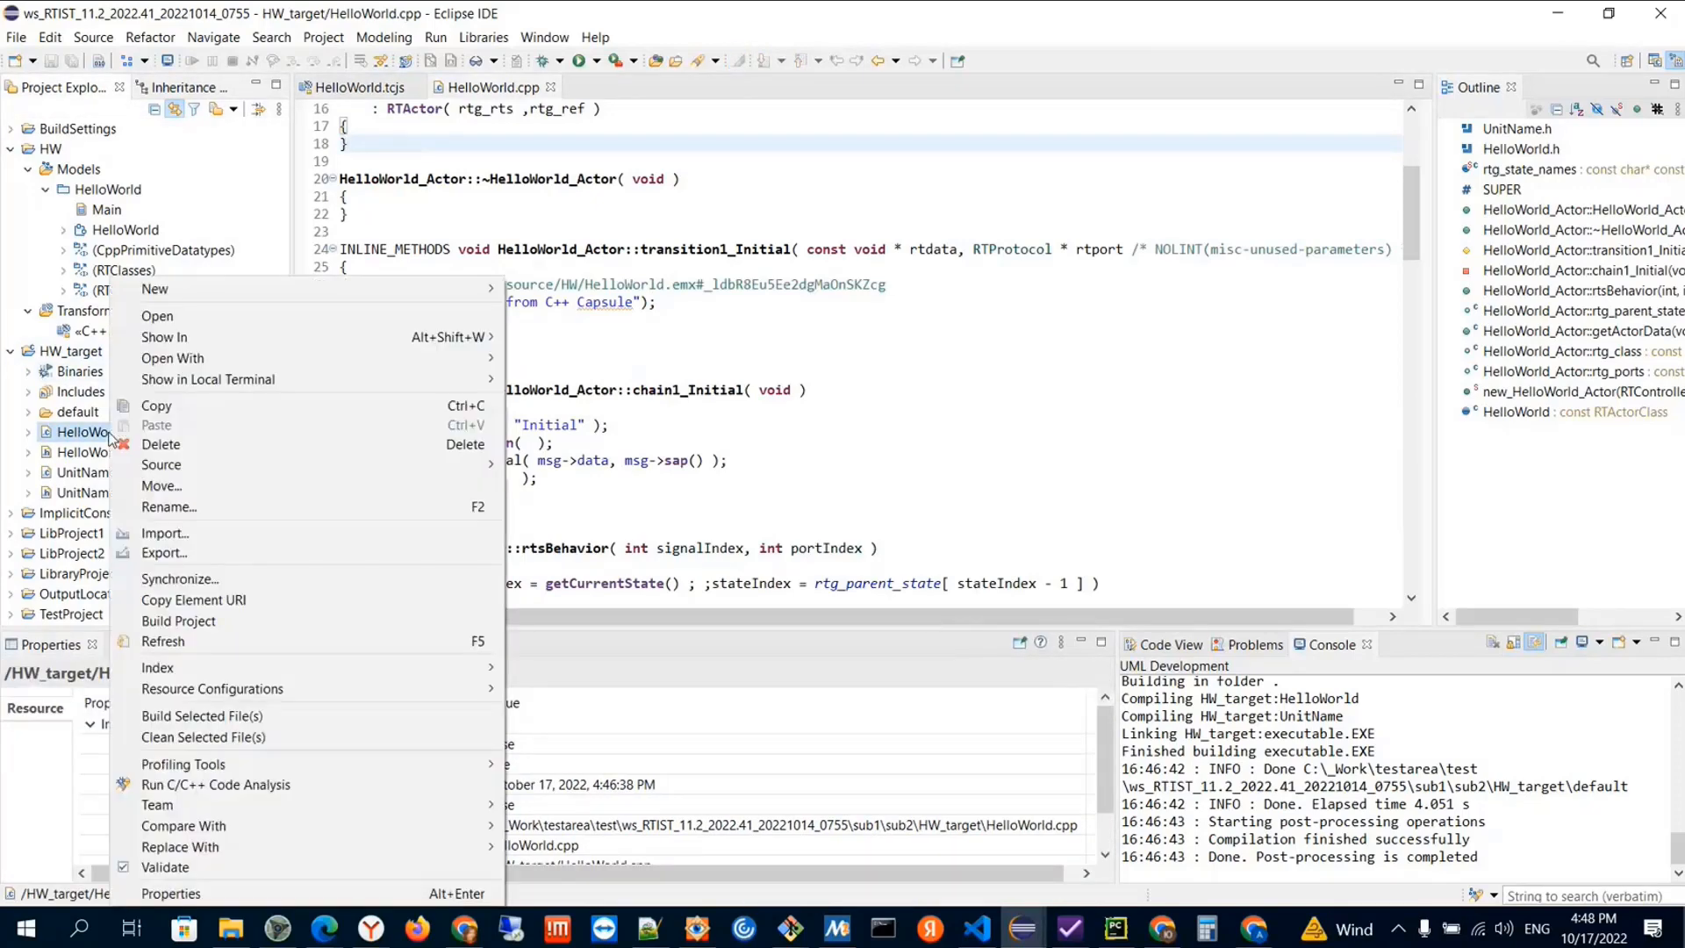
{"action": "mouse_move", "coordinate": [204, 343]}
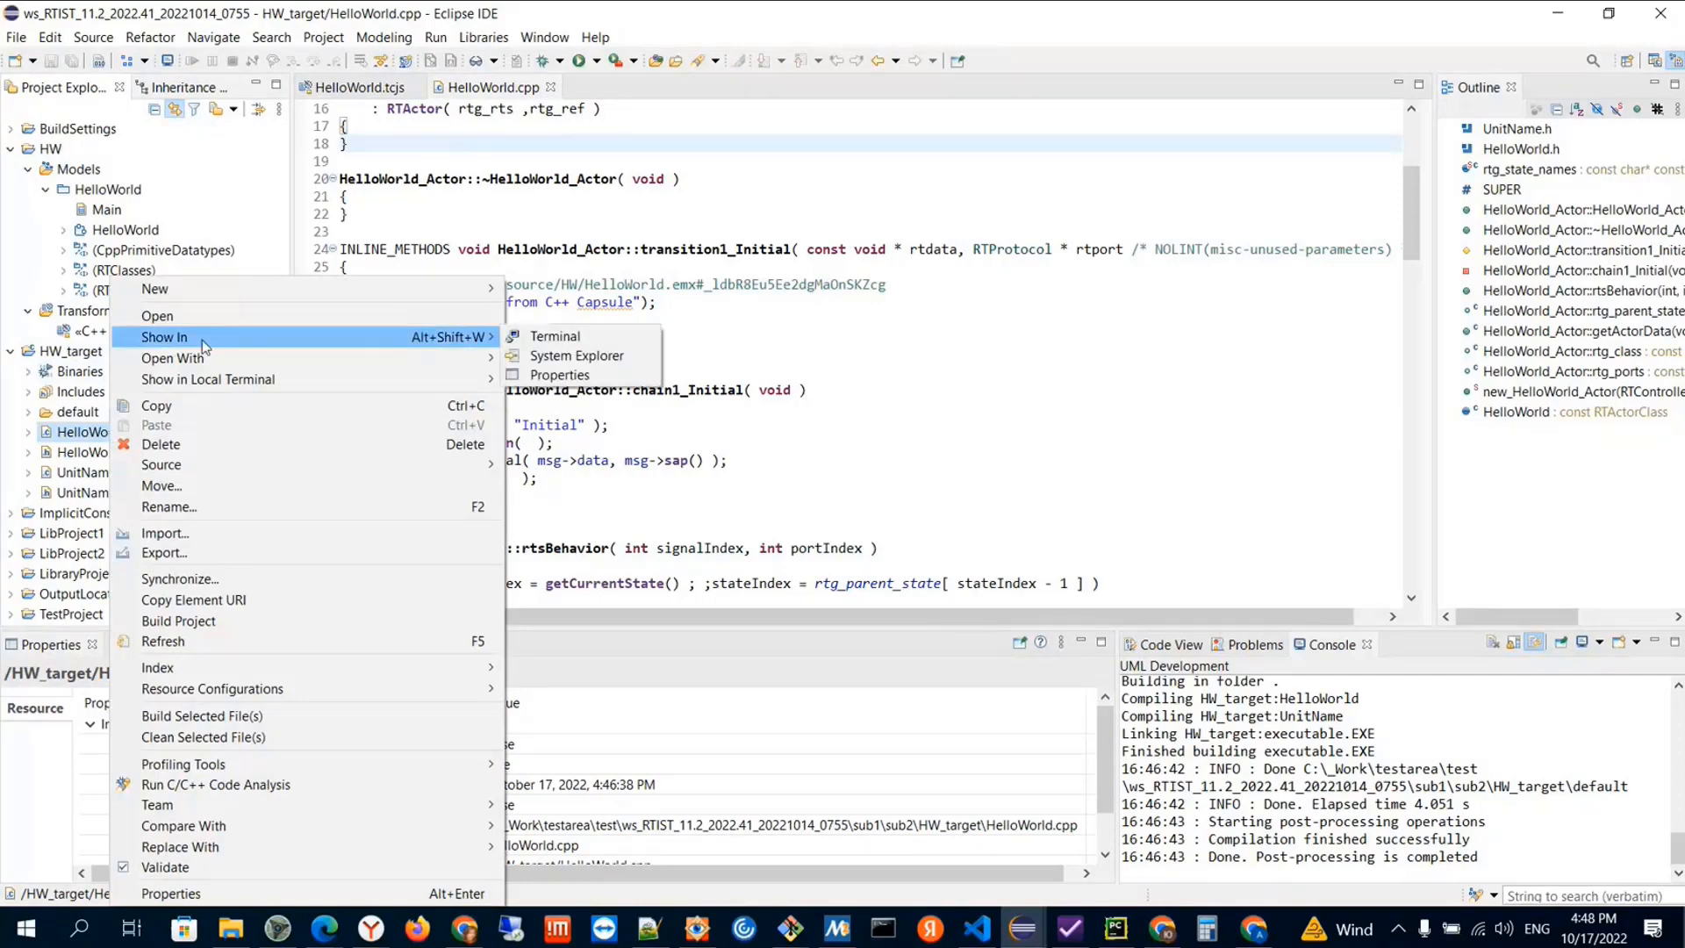
{"action": "left_click", "coordinate": [562, 337]}
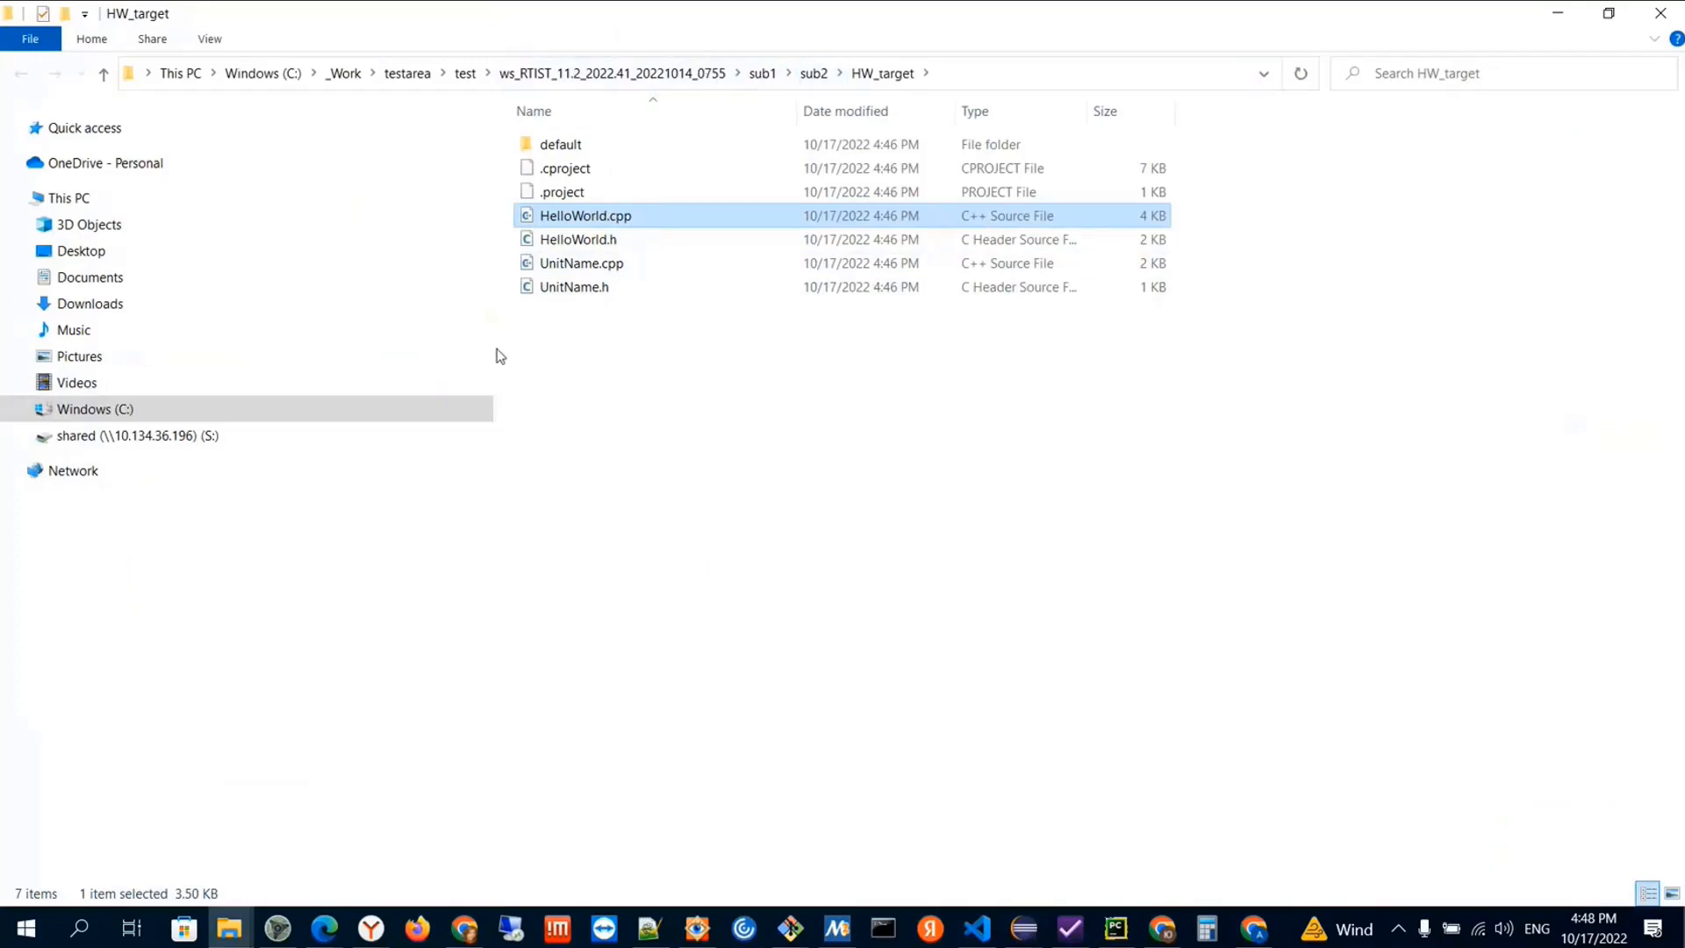
{"action": "key", "text": "alt+Tab"}
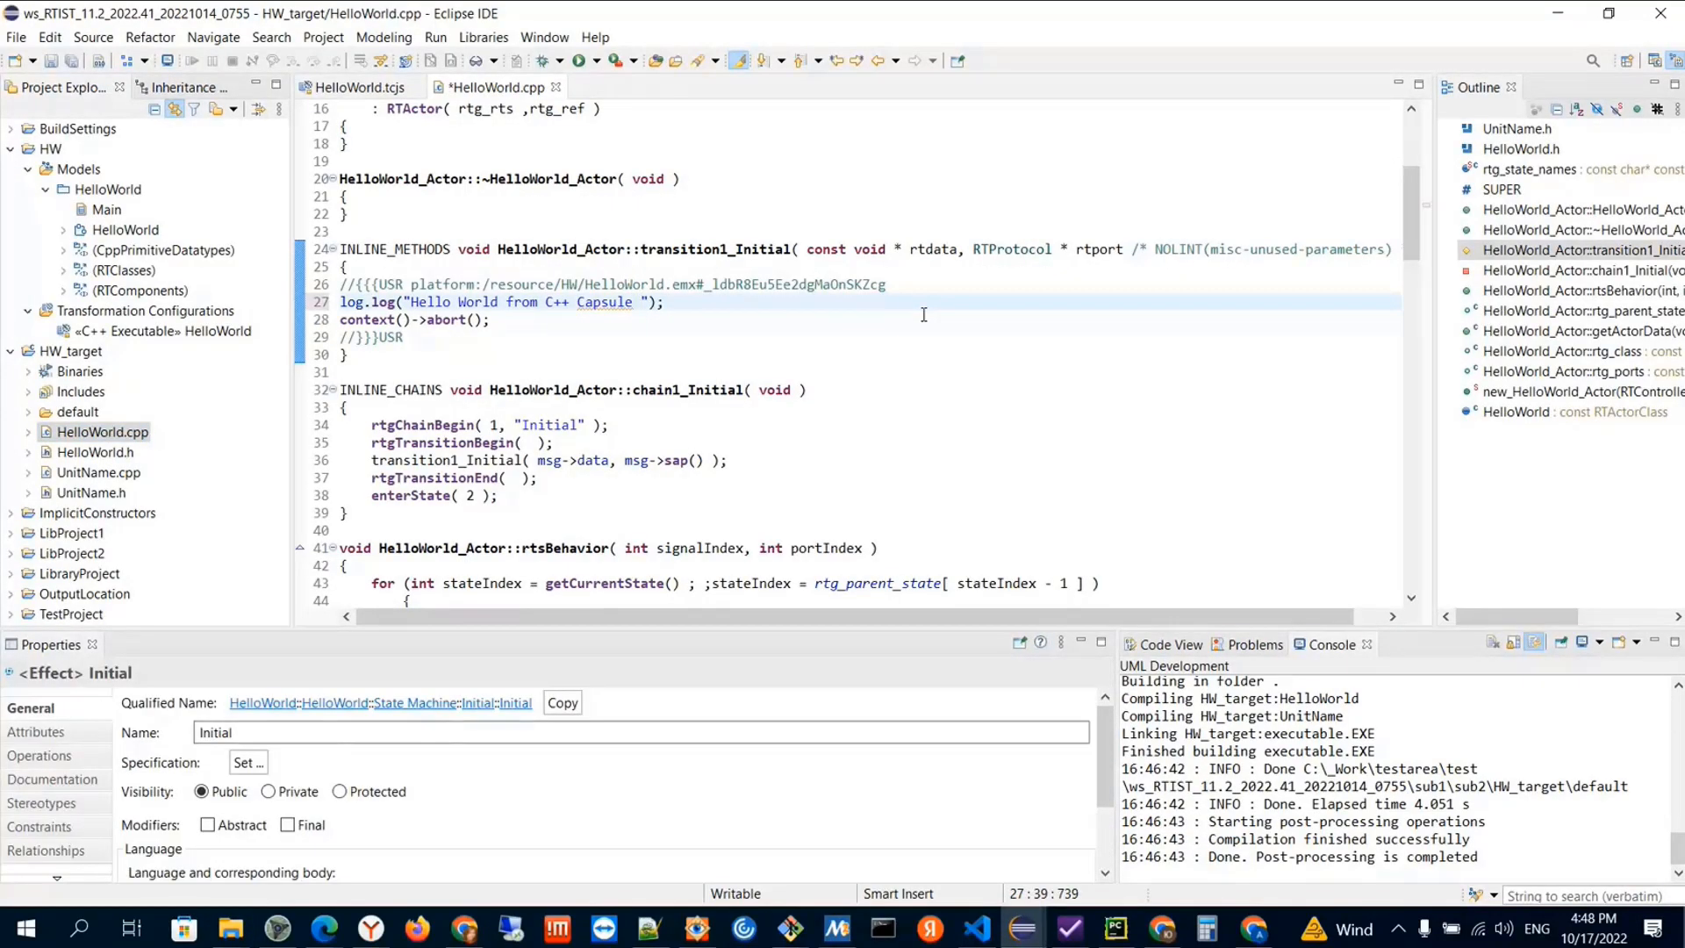
Add "DEMO" after "Capsule" in the log message of HelloWorld.cpp, save, and commit the change to the model
{"action": "type", "text": "DEMO"}
{"action": "key", "text": "ctrl+s"}
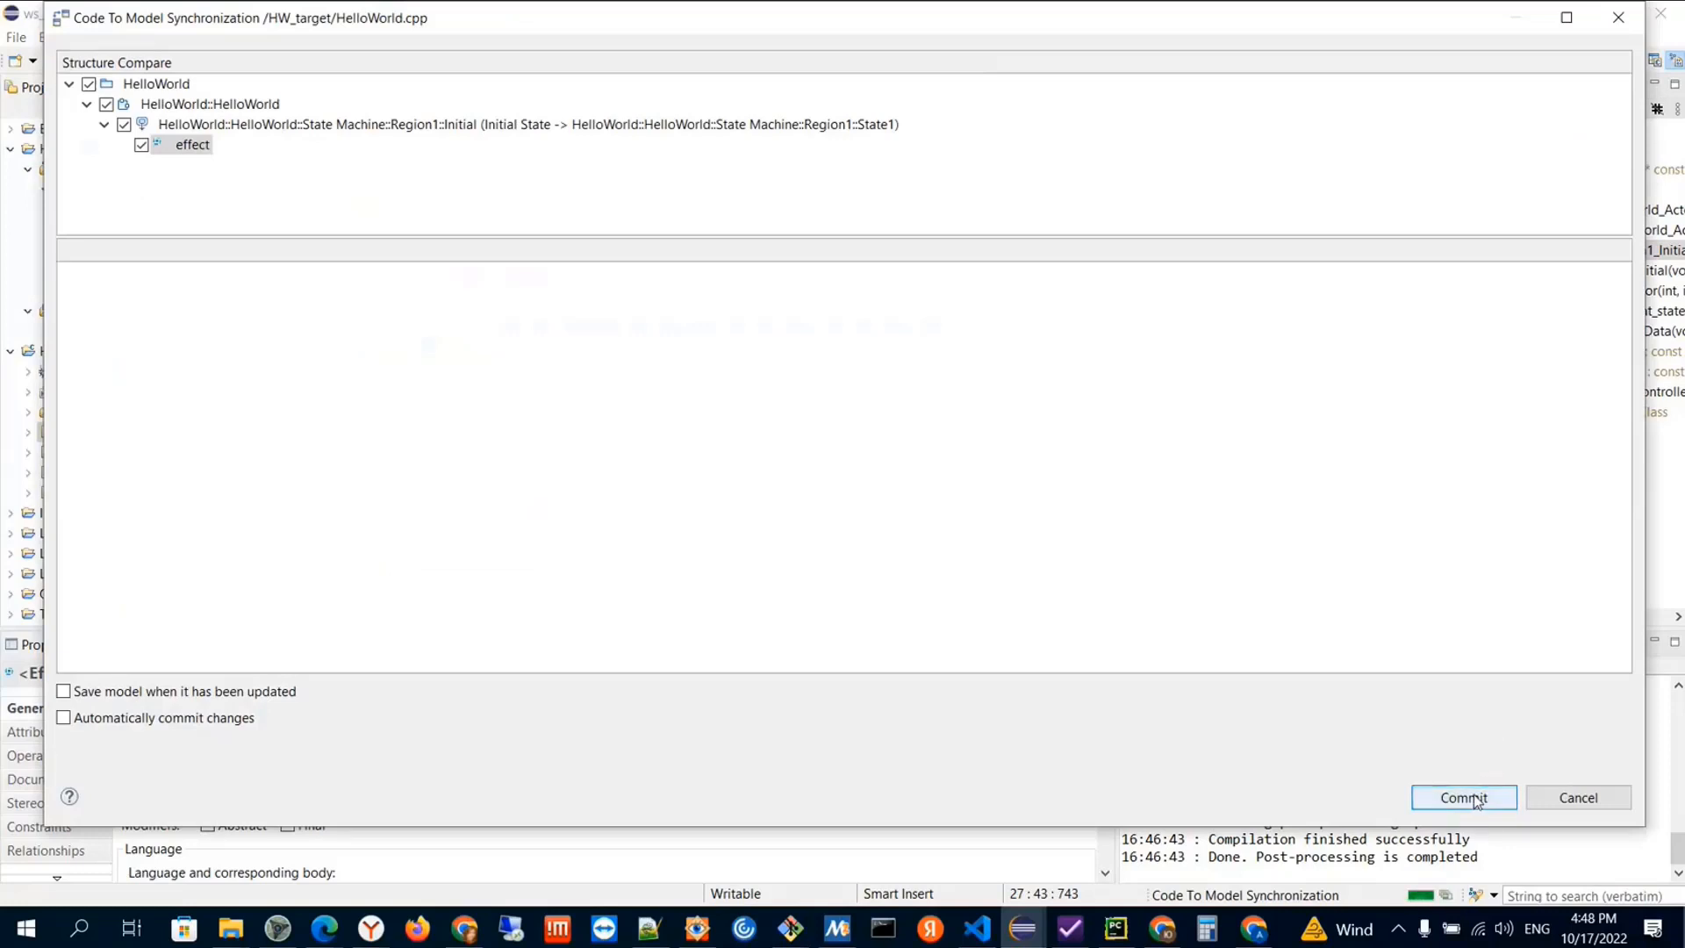
{"action": "left_click", "coordinate": [1478, 799]}
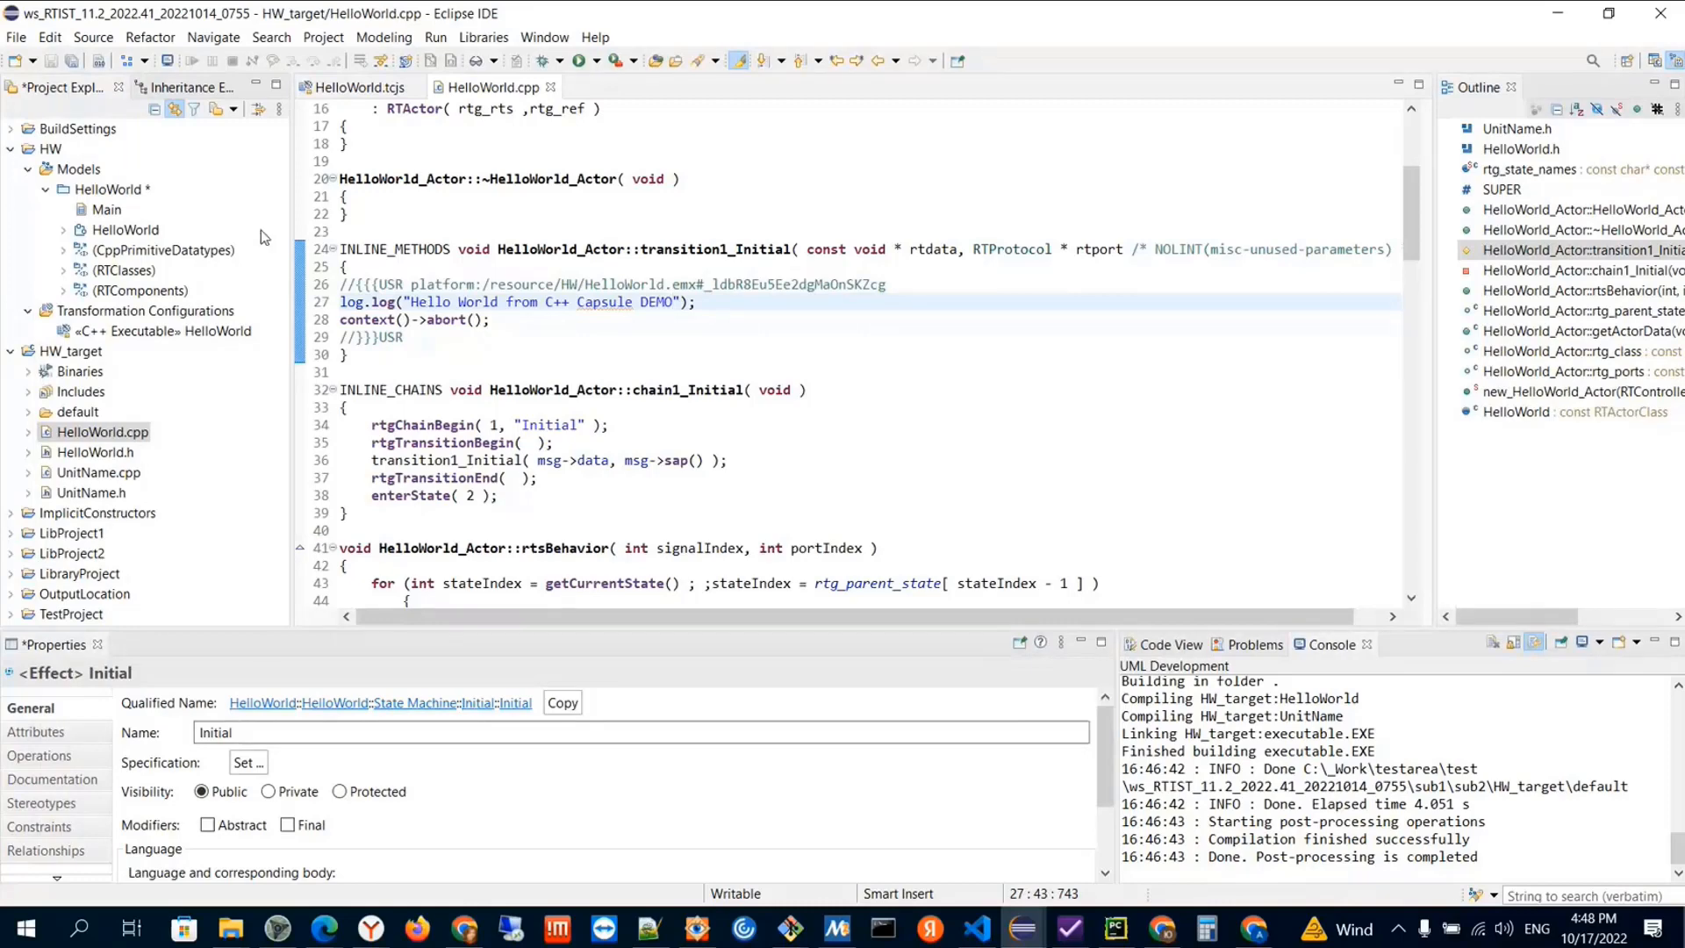
Show the model code of the HelloWorld capsule's Initial transition in the Code View
{"action": "double_click", "coordinate": [98, 232]}
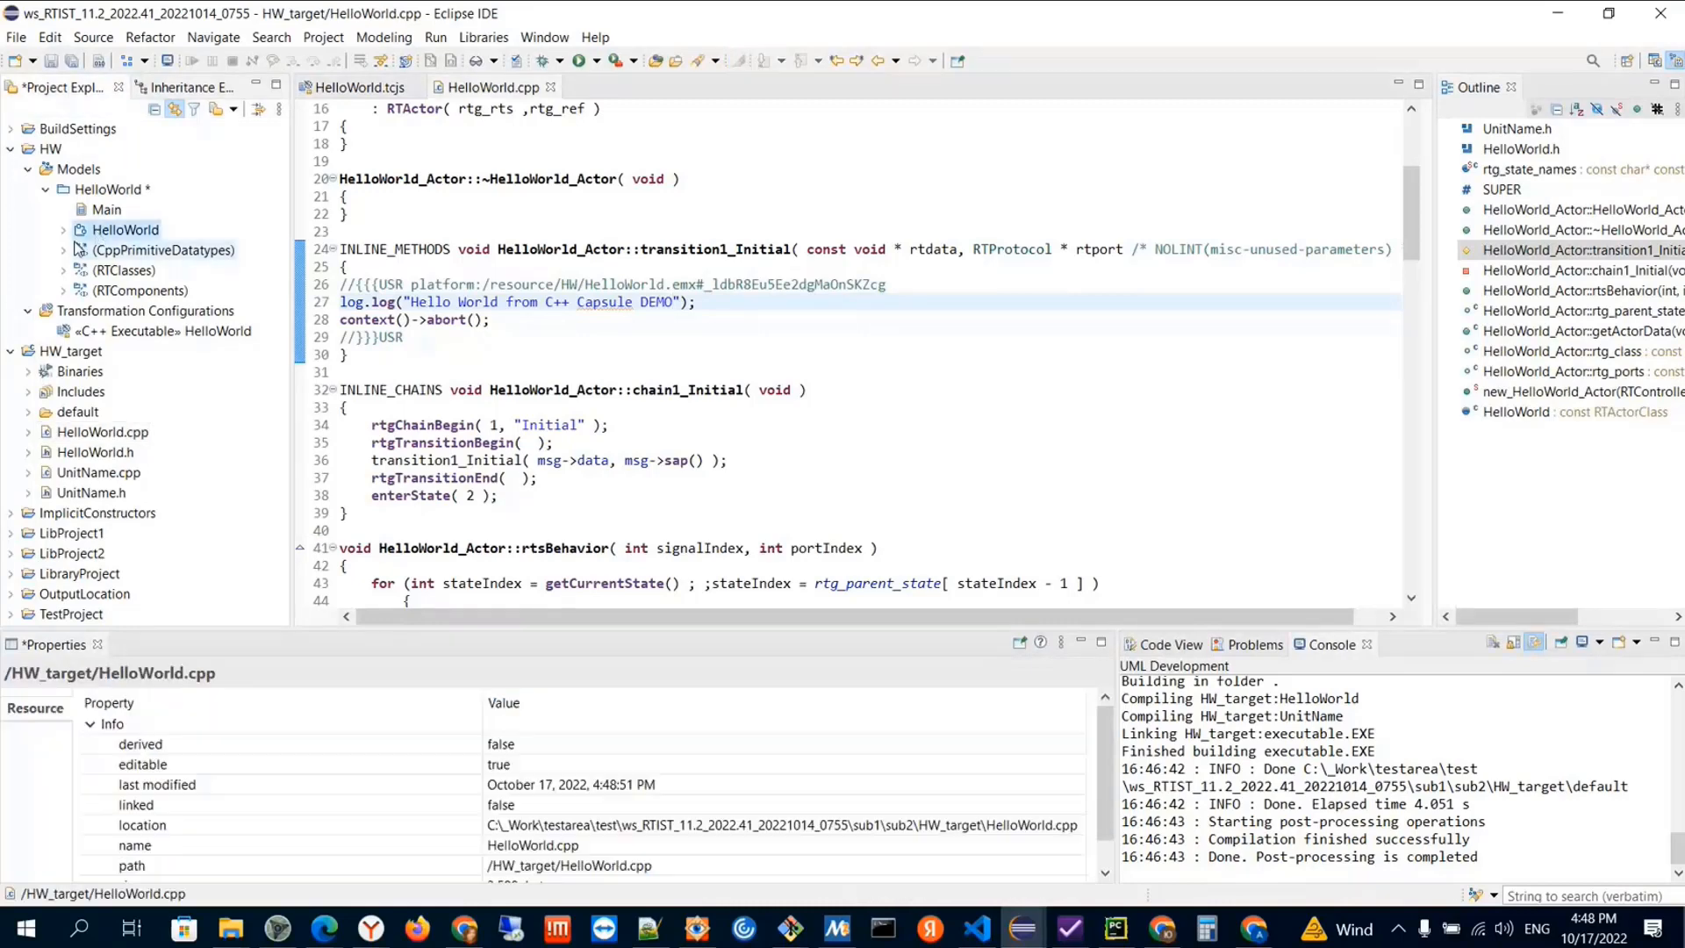
{"action": "left_click", "coordinate": [140, 311]}
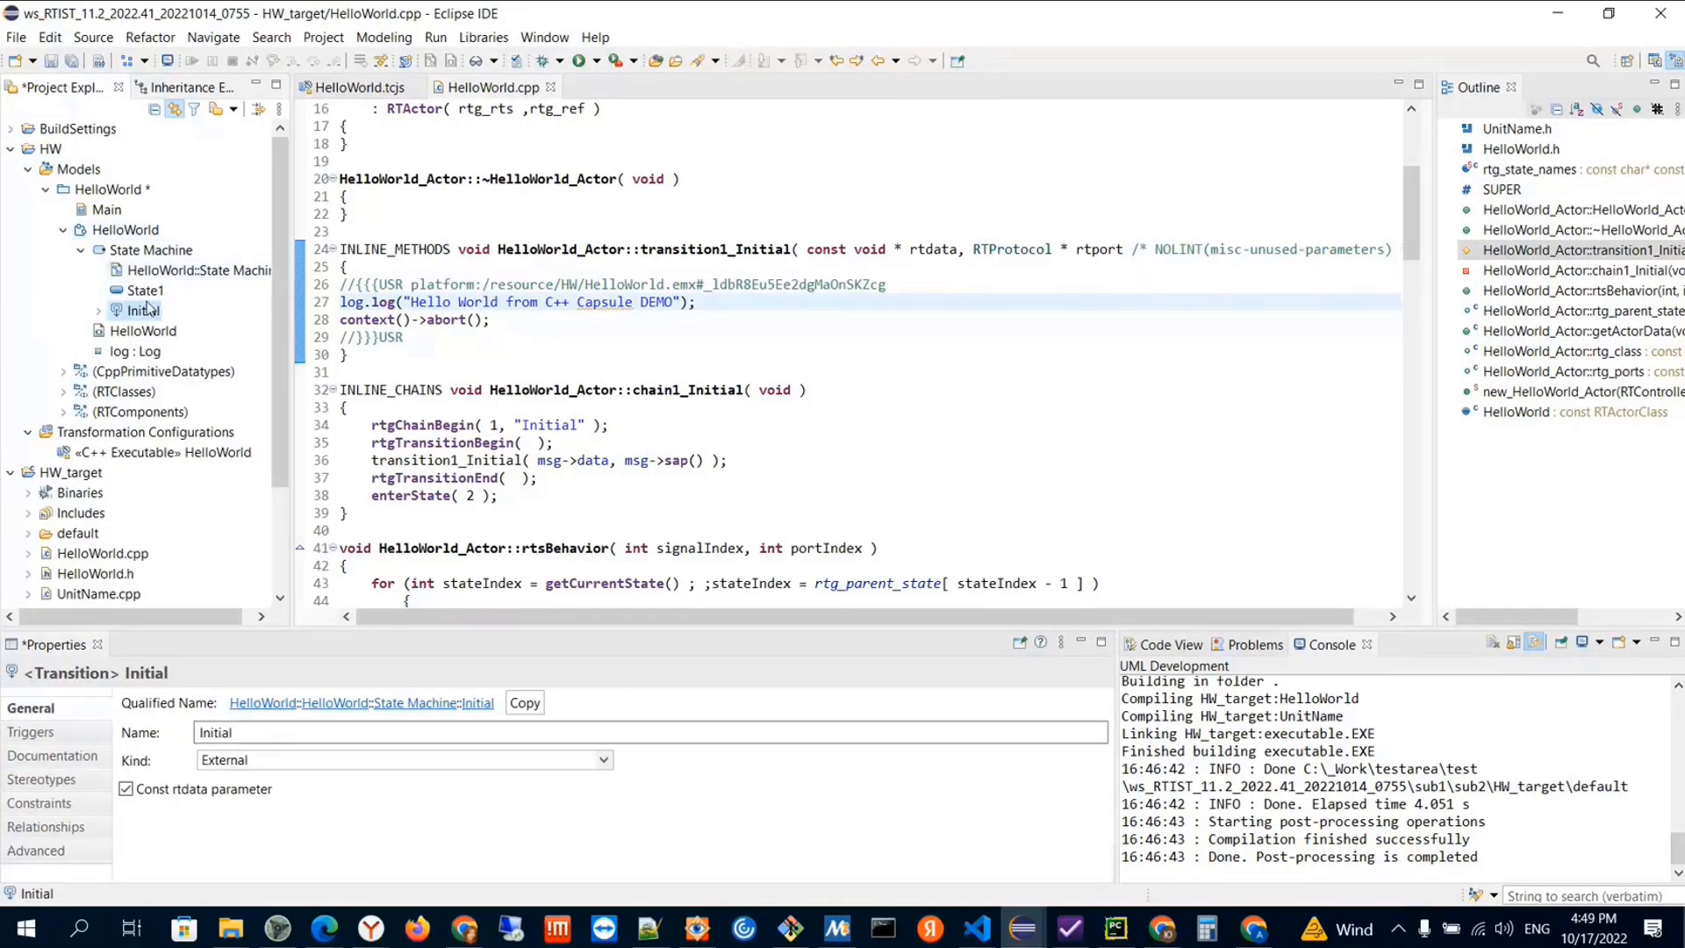
{"action": "left_click", "coordinate": [1181, 646]}
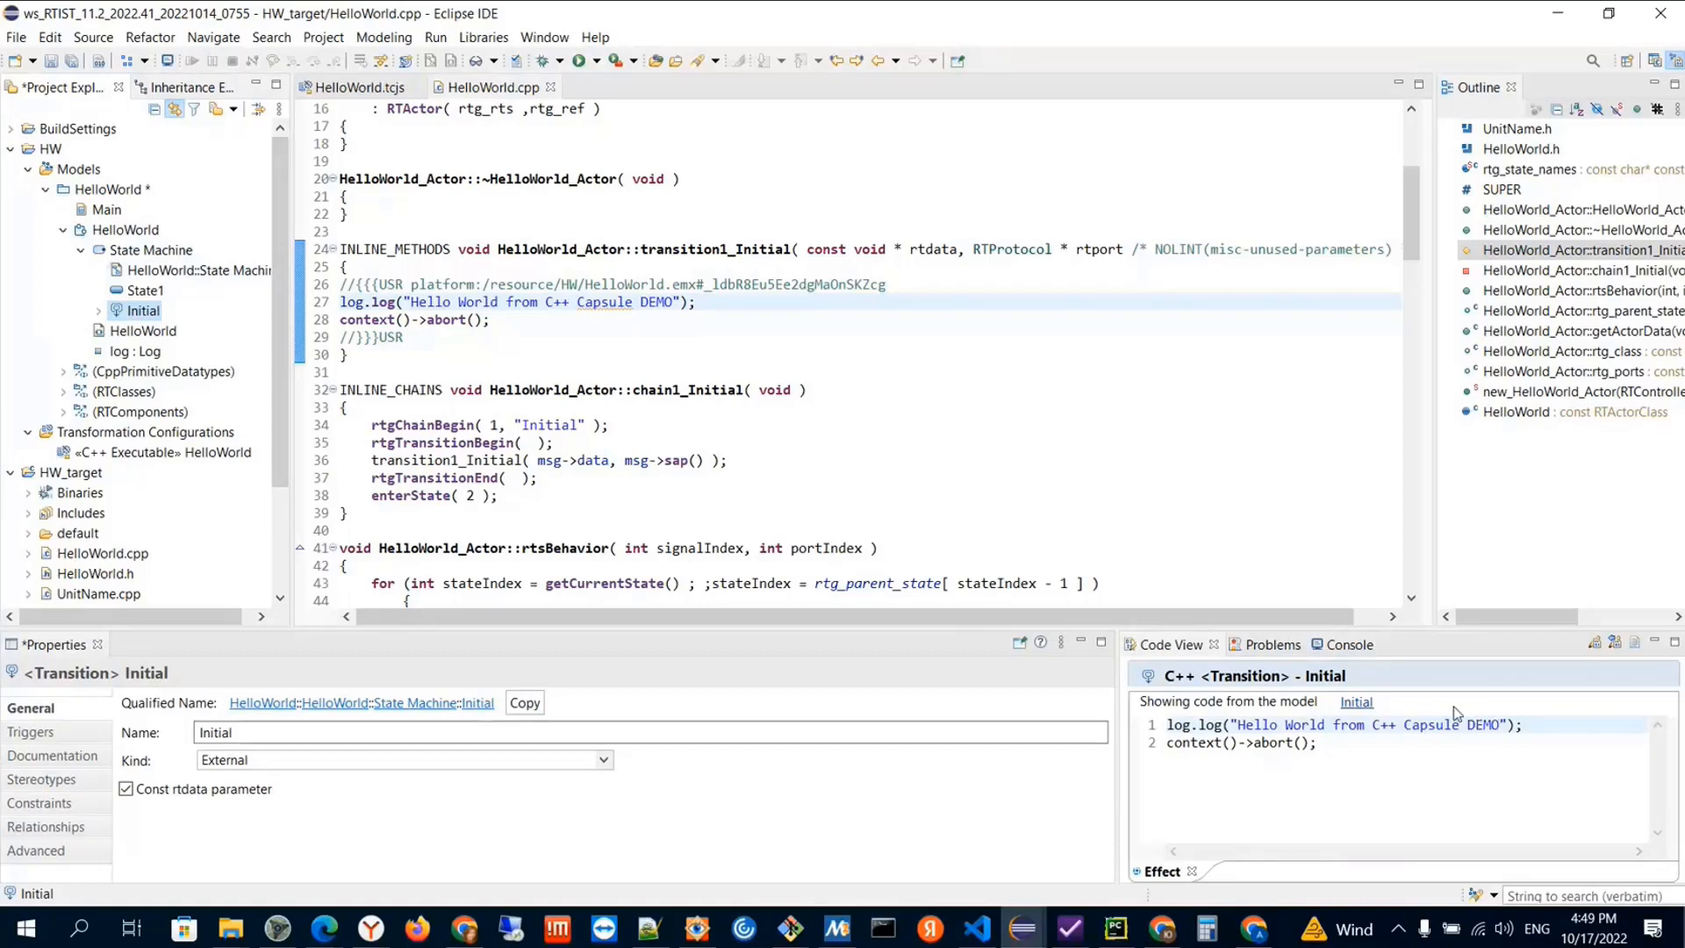
Remove "DEMO" from the log message in the Initial transition's effect code and save the change
{"action": "left_click", "coordinate": [1505, 725]}
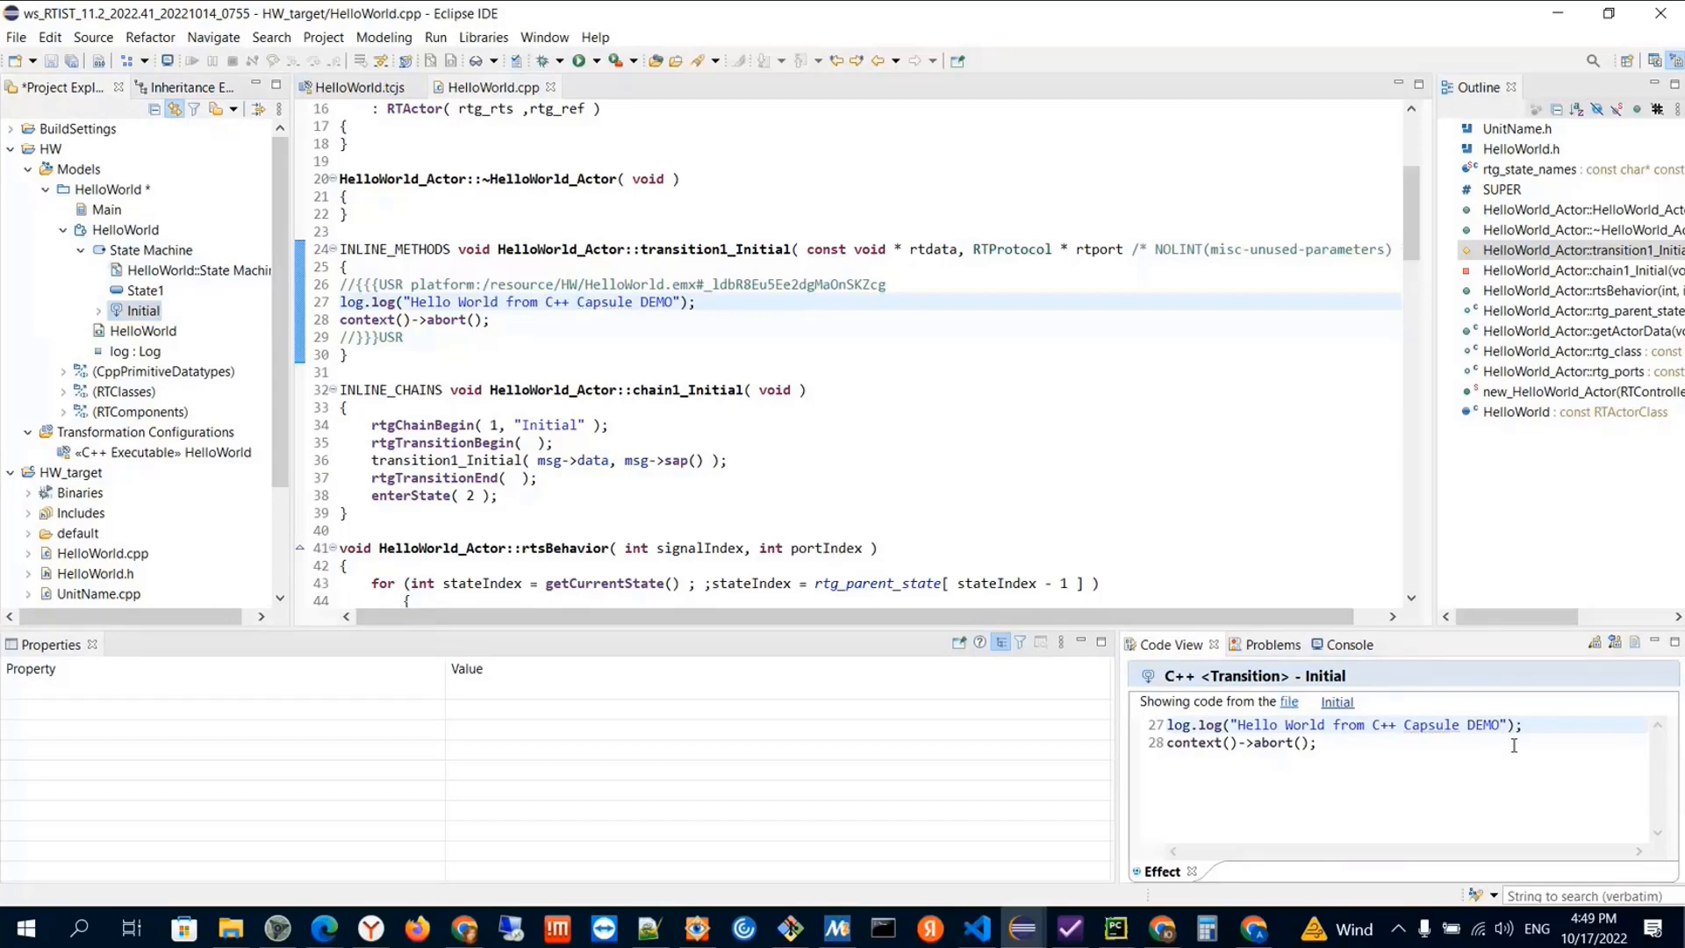
{"action": "key", "text": "BackSpace"}
{"action": "key", "text": "BackSpace"}
{"action": "key", "text": "BackSpace"}
{"action": "key", "text": "BackSpace"}
{"action": "key", "text": "BackSpace"}
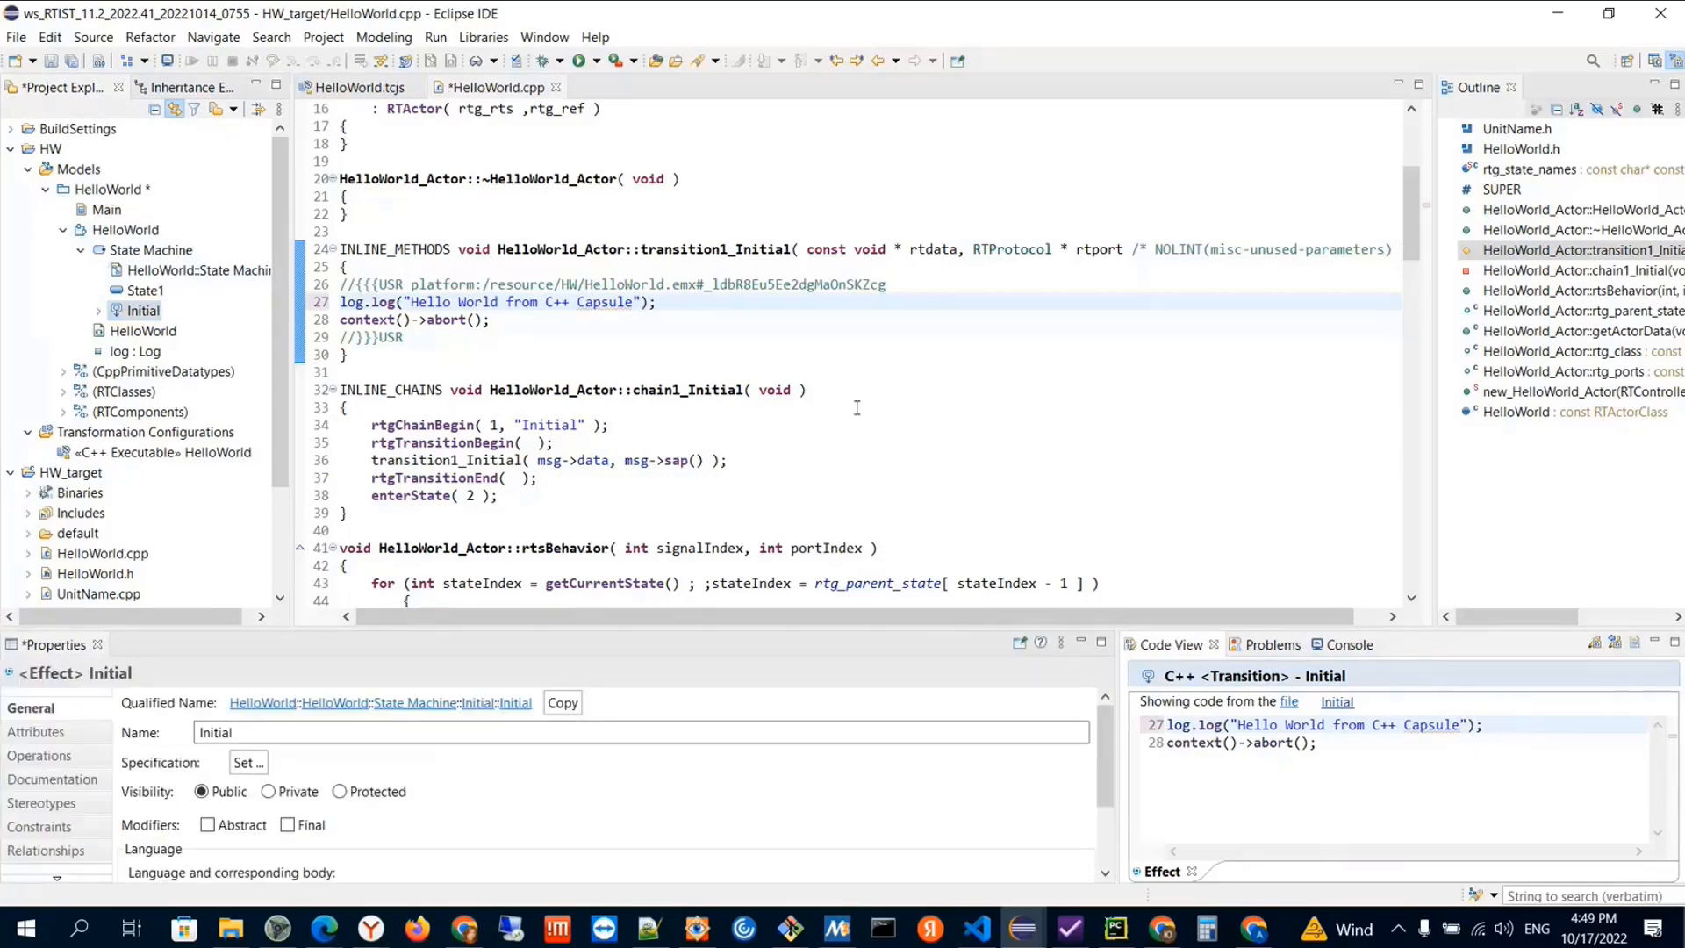
{"action": "key", "text": "ctrl+s"}
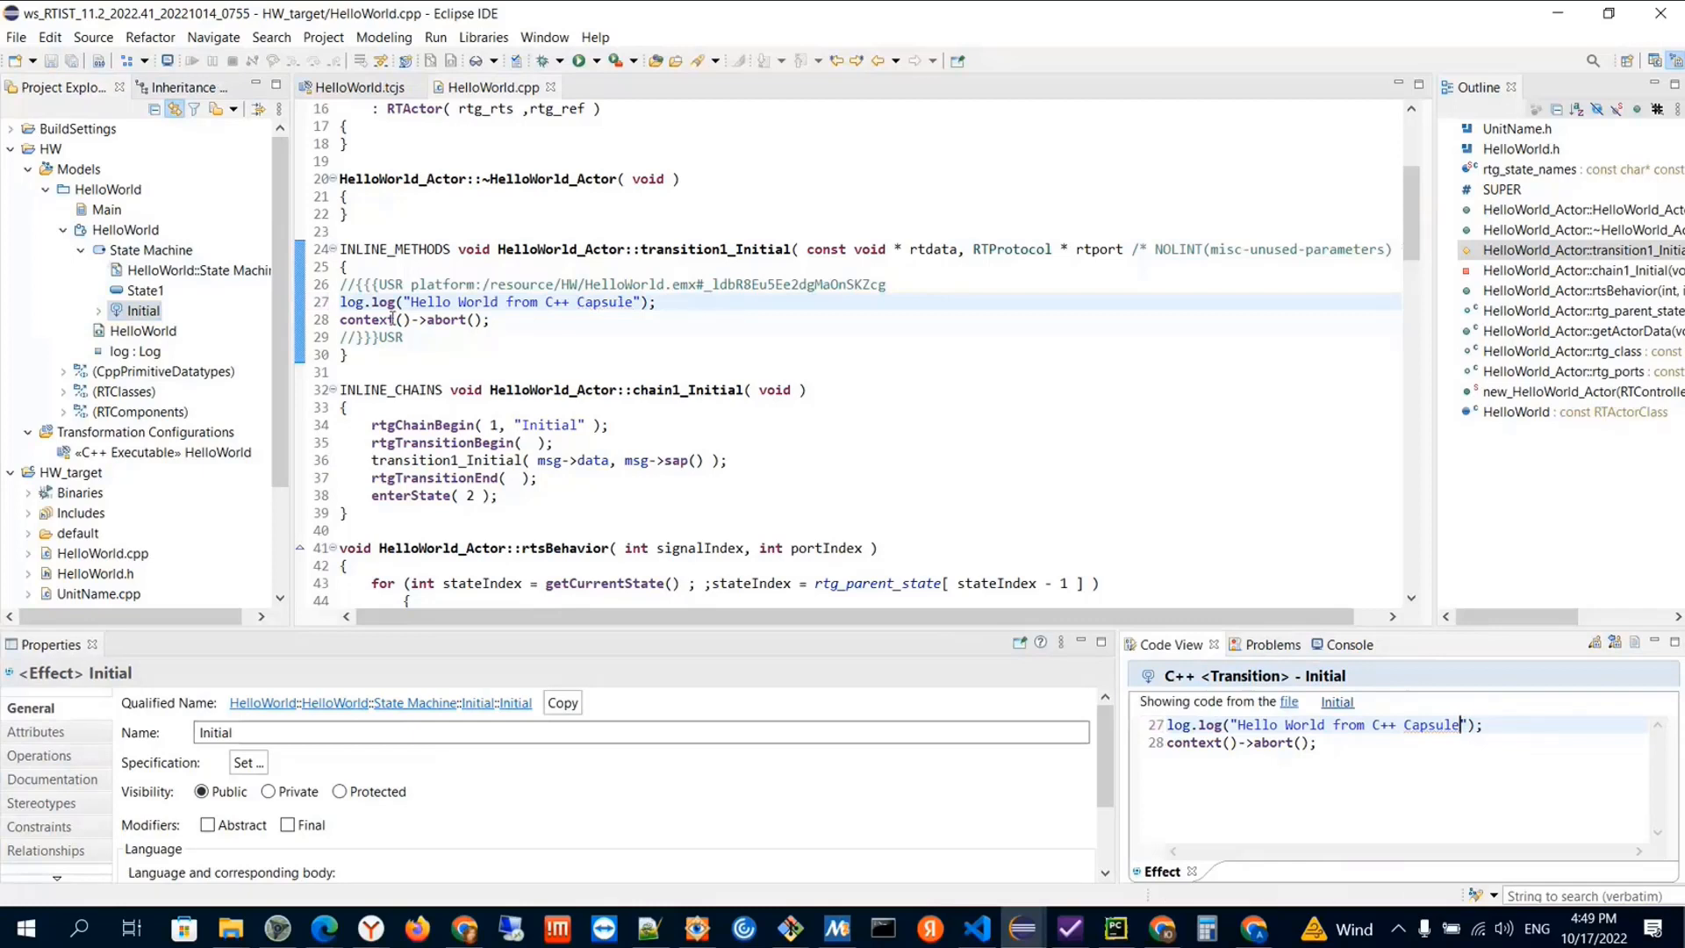
Switch to File Explorer and examine the sub2 folder and the workspace folder that contain the generated project
{"action": "left_click_drag", "start_coordinate": [291, 279], "coordinate": [277, 278]}
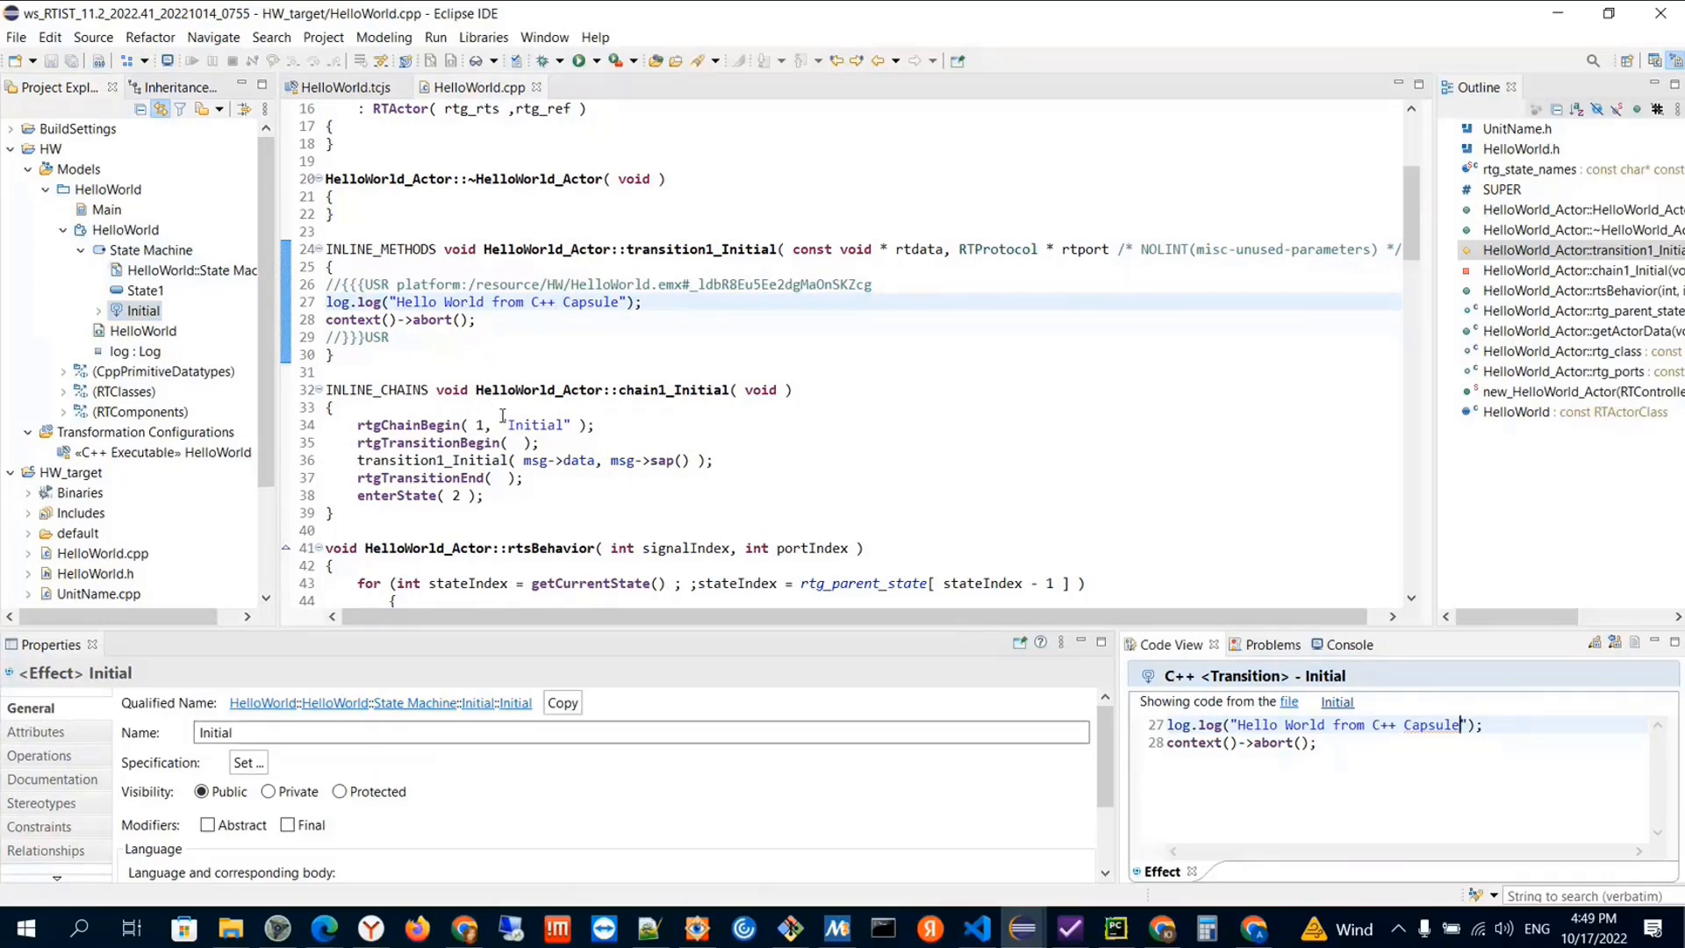
{"action": "left_click", "coordinate": [157, 455]}
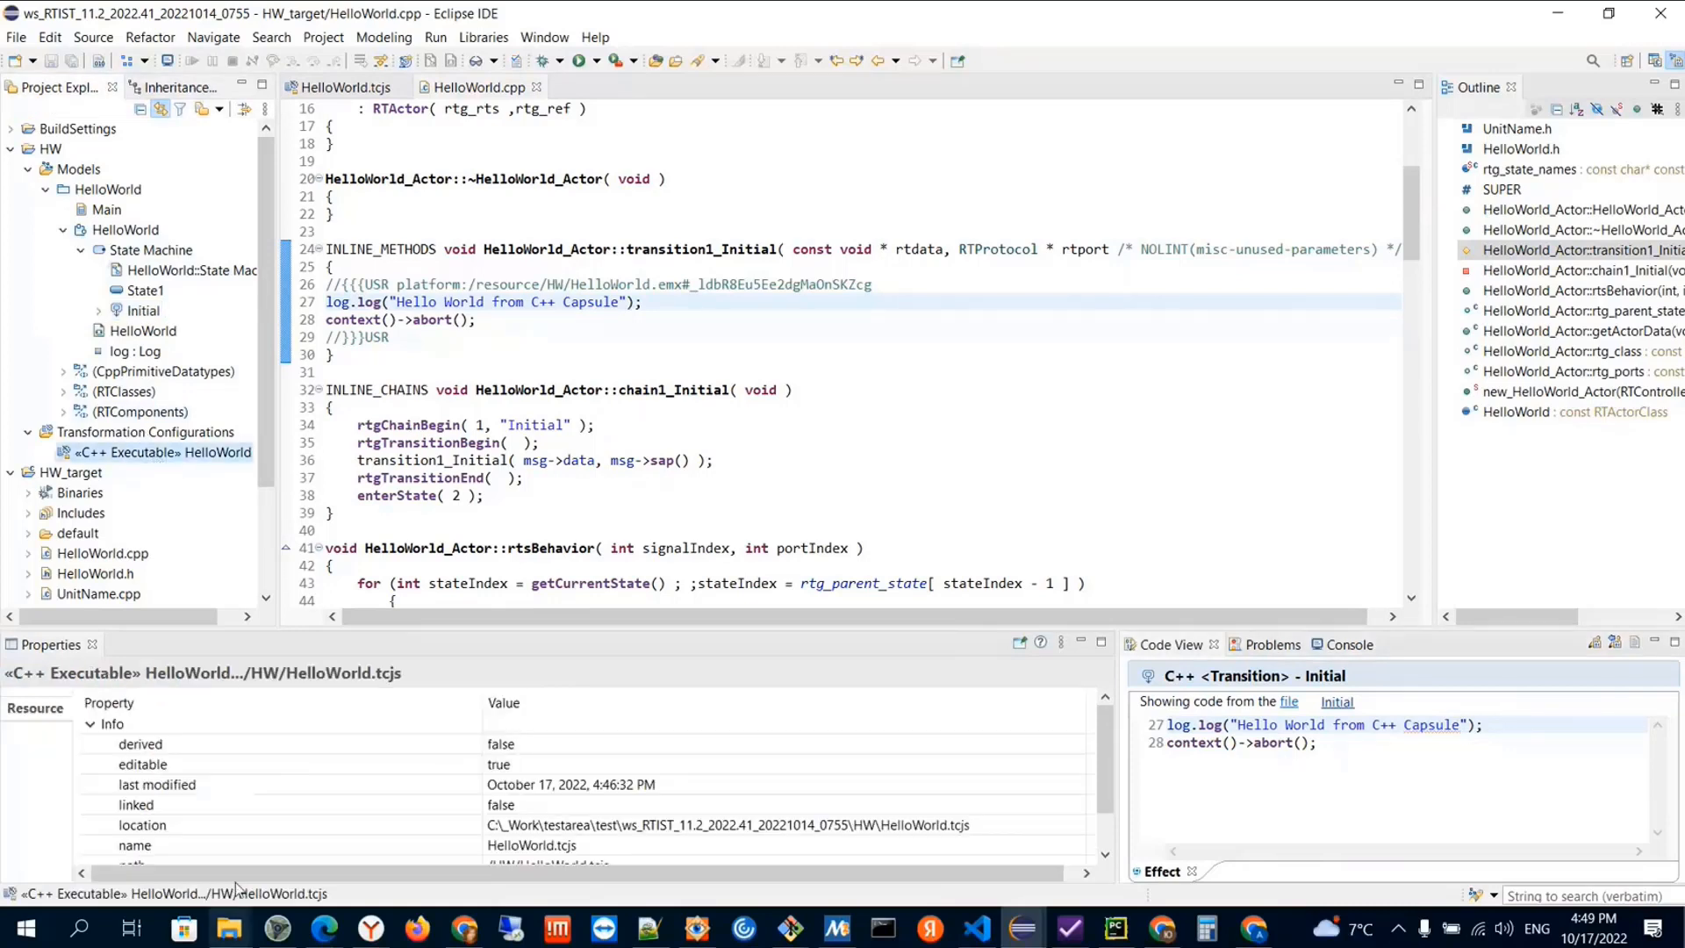
{"action": "mouse_move", "coordinate": [246, 920]}
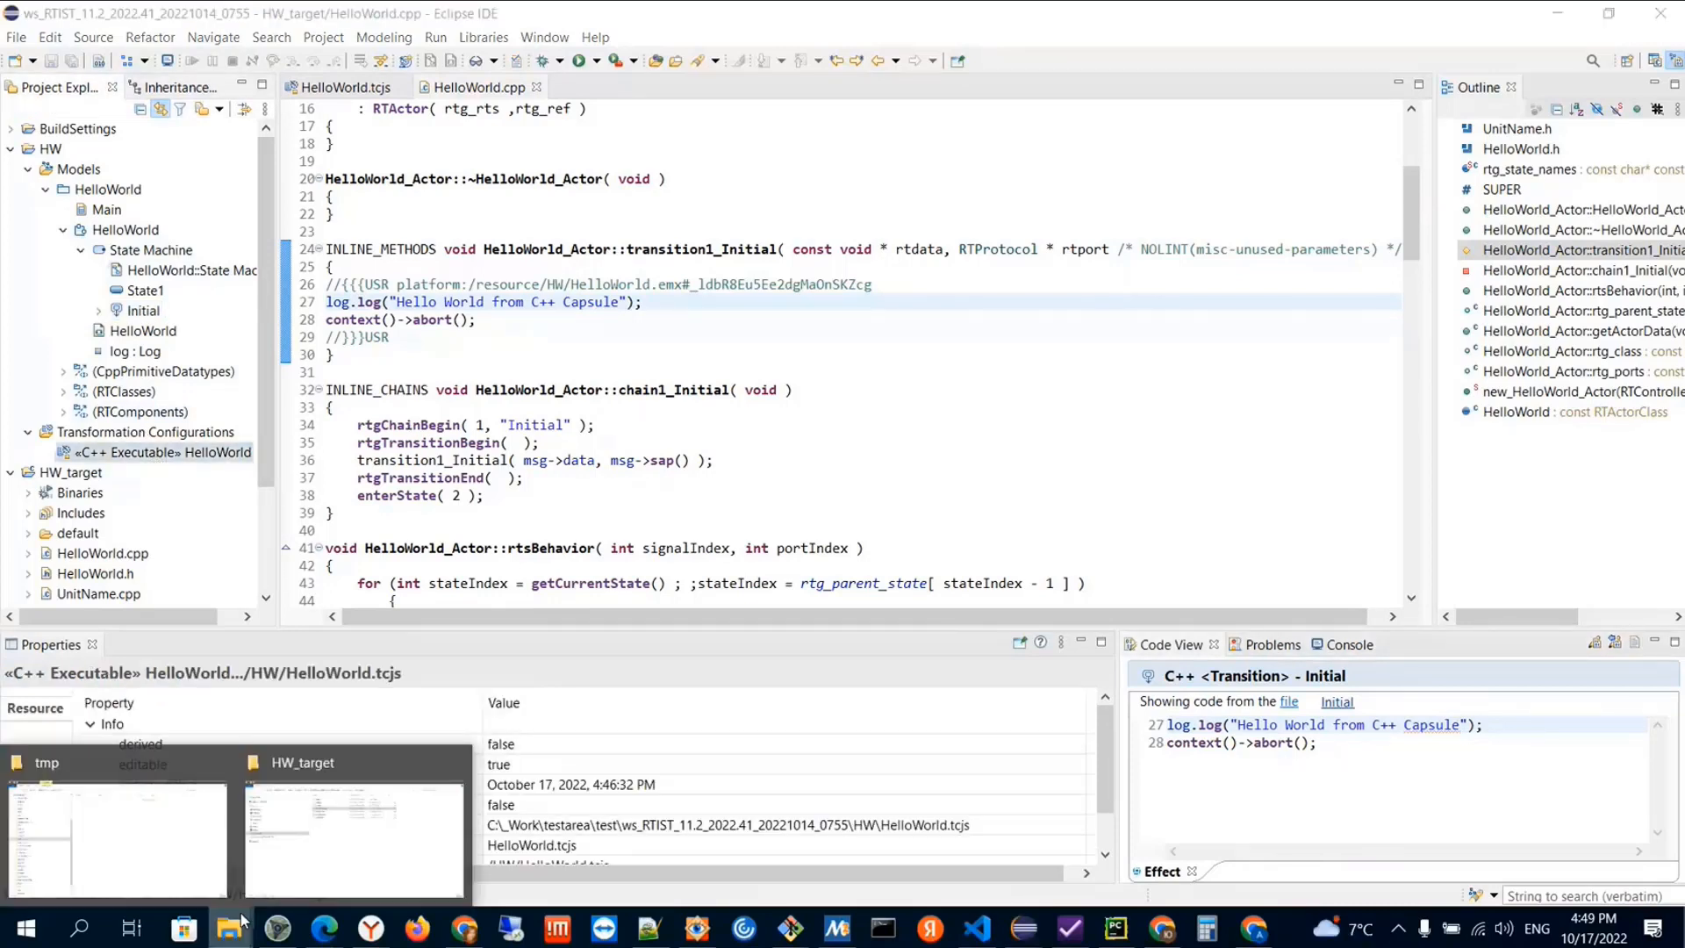
{"action": "left_click", "coordinate": [341, 829]}
{"action": "left_click", "coordinate": [813, 73]}
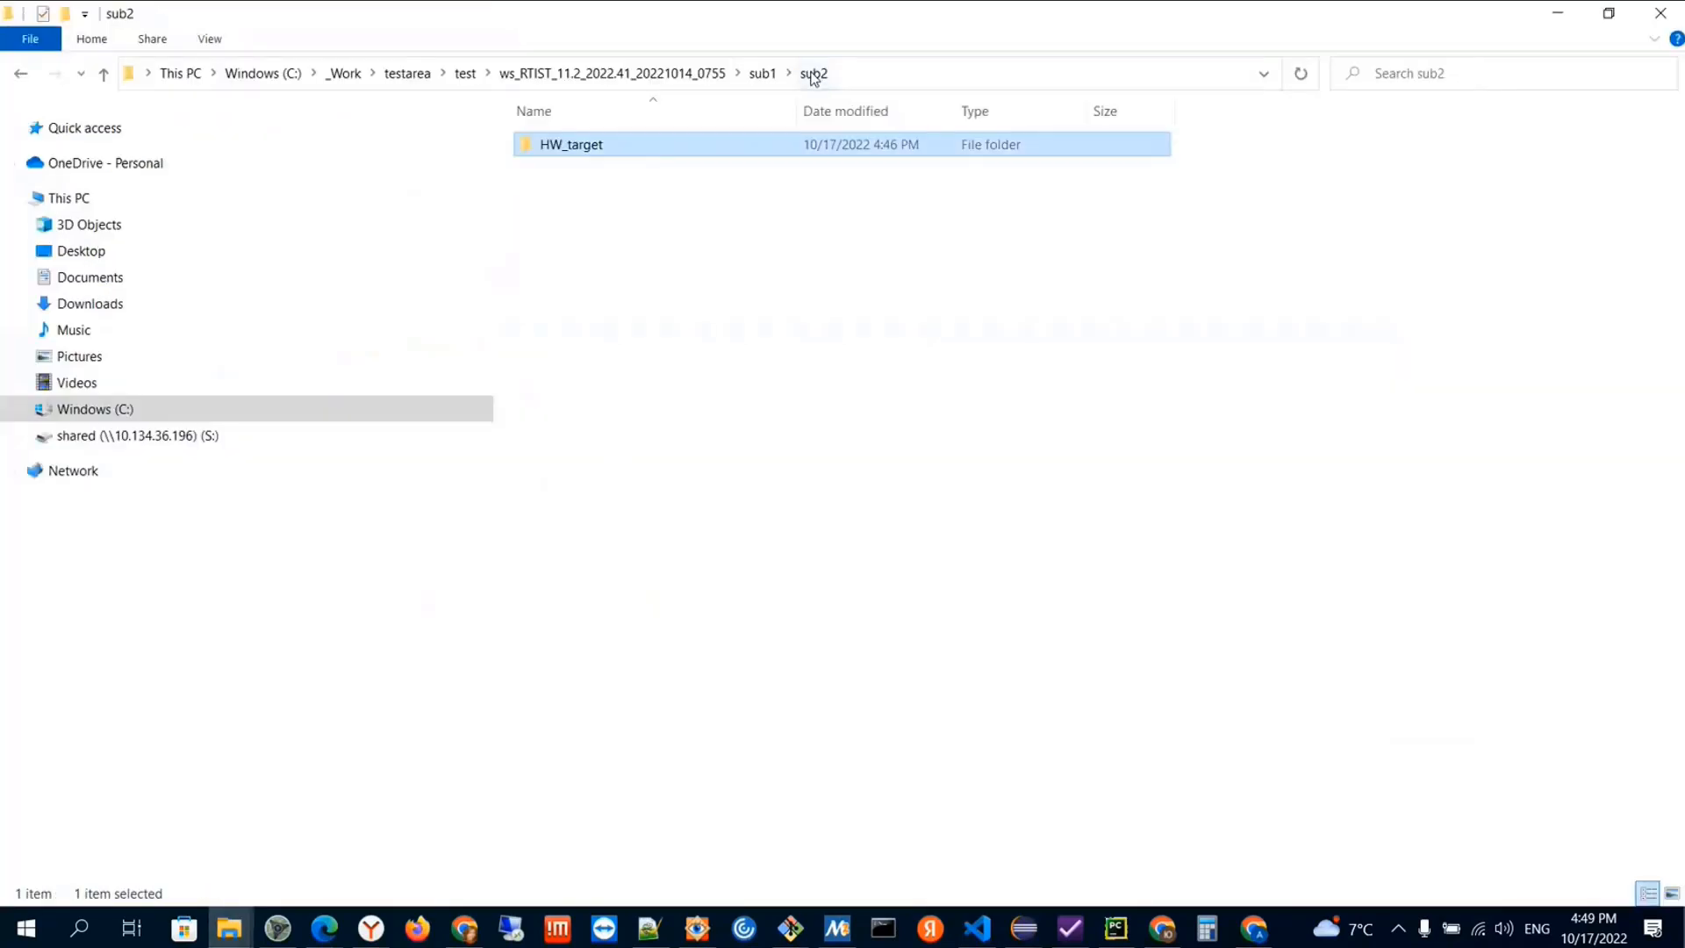
{"action": "left_click", "coordinate": [674, 74]}
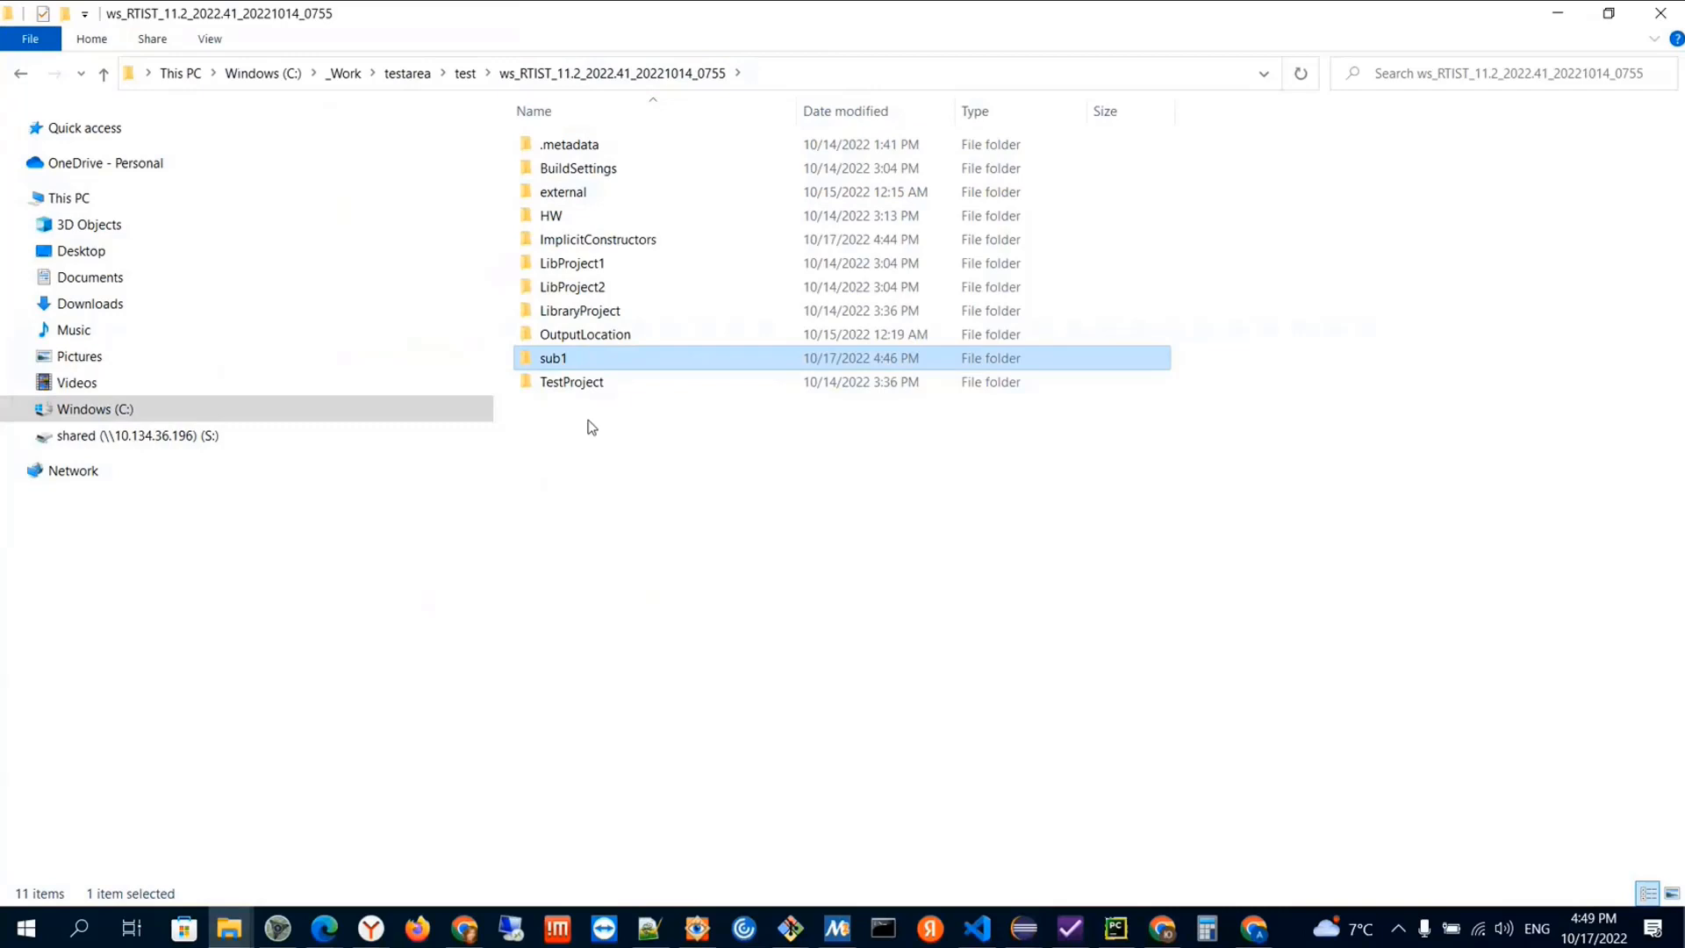
Return to Eclipse and clean the HelloWorld transformation configuration
{"action": "key", "text": "alt+Tab"}
{"action": "right_click", "coordinate": [151, 452]}
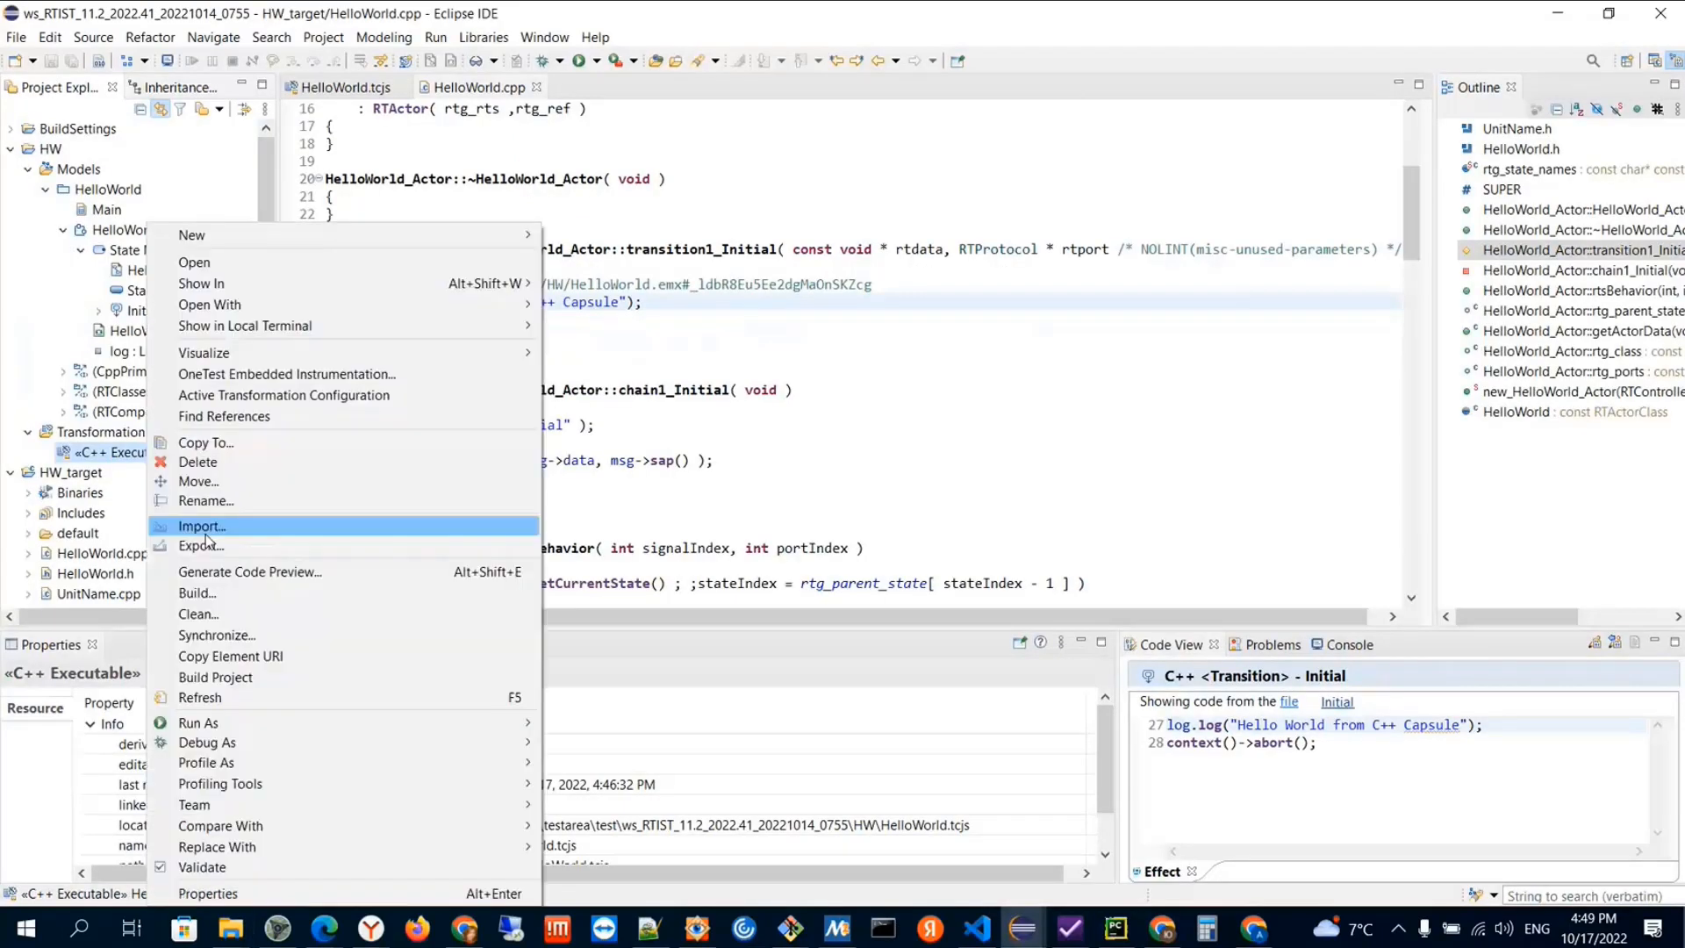
{"action": "left_click", "coordinate": [195, 614]}
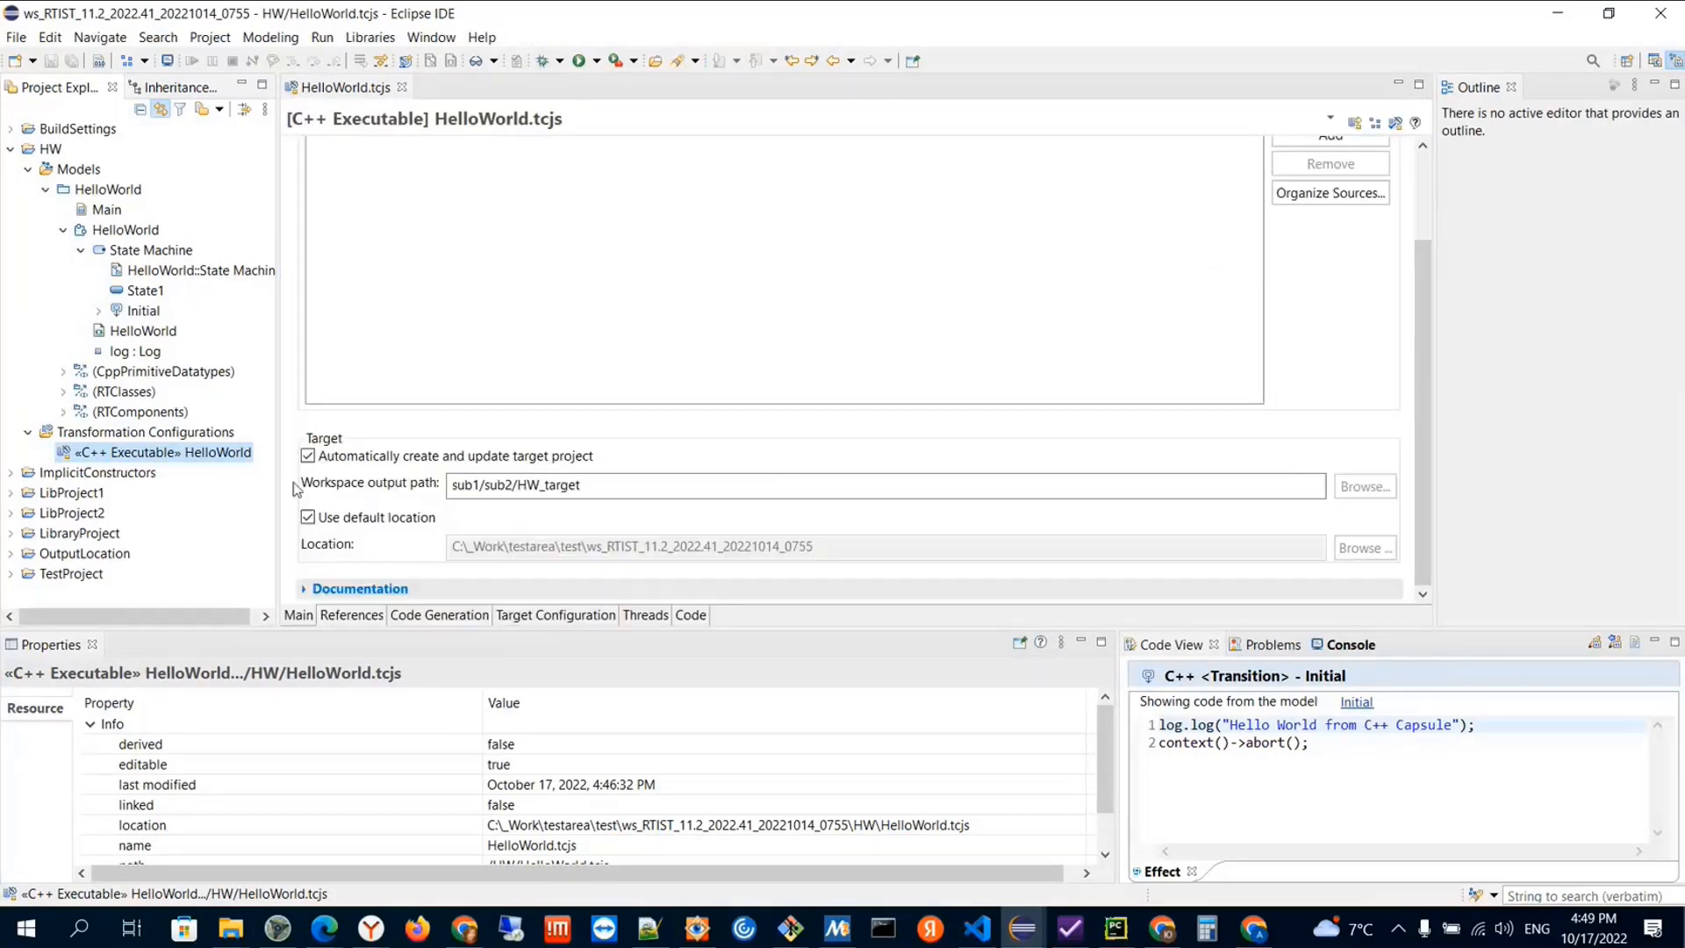
Check the contents of sub1\sub2 in File Explorer, and return to the workspace output path in Eclipse
{"action": "key", "text": "alt+Tab"}
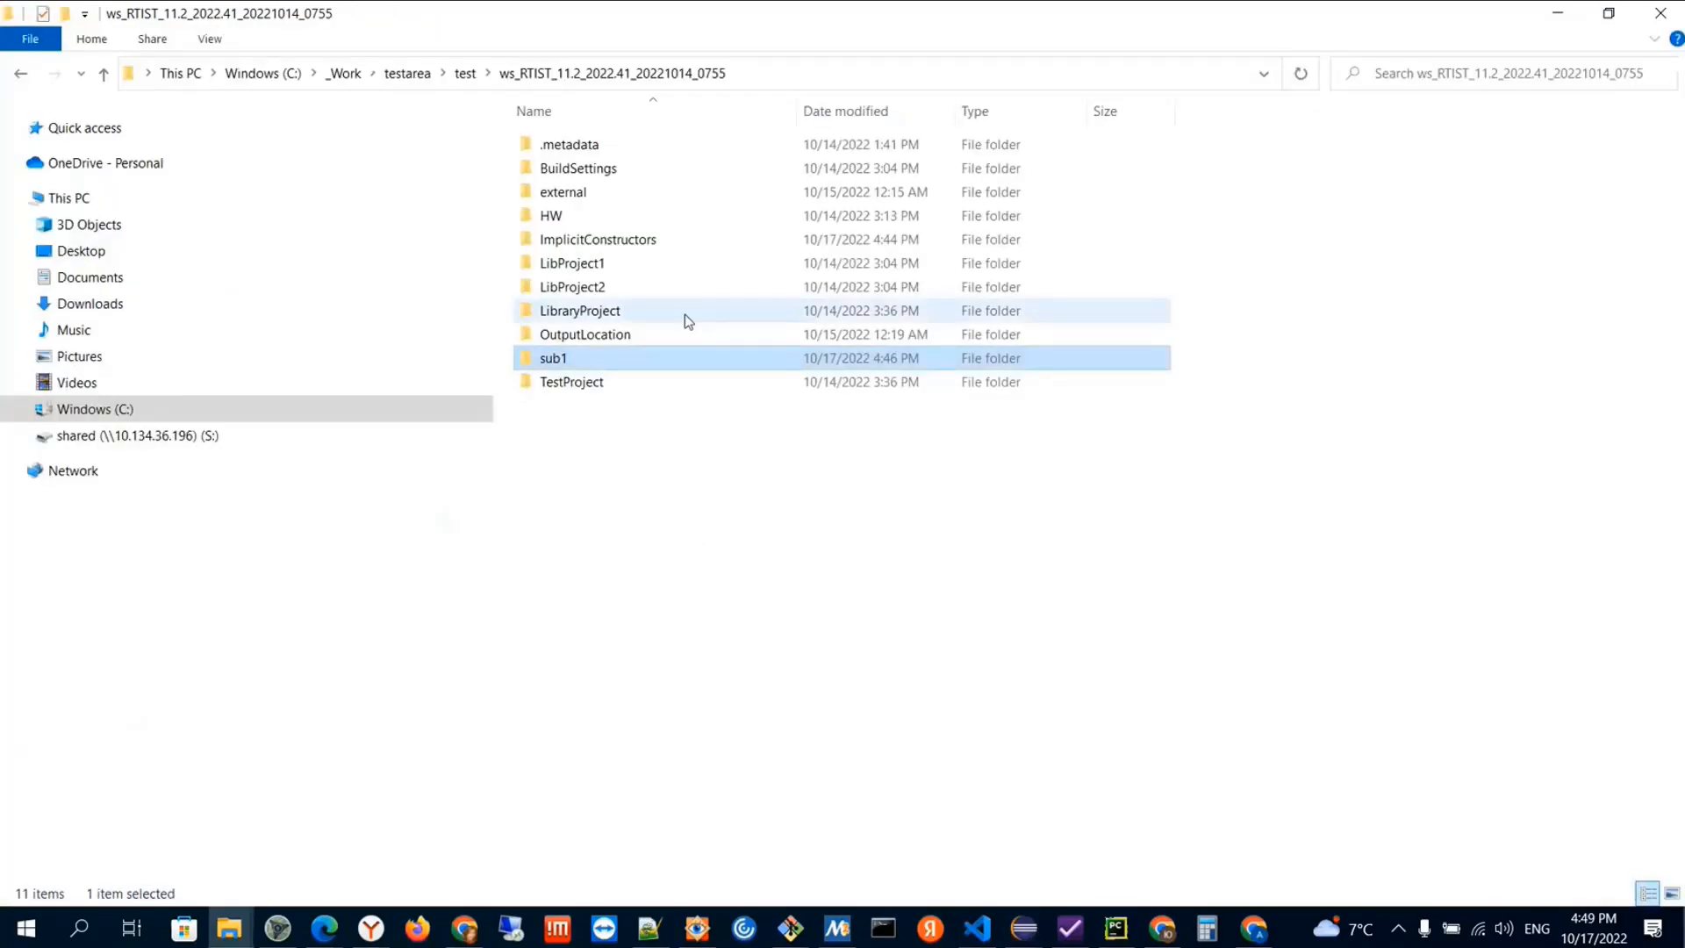
{"action": "double_click", "coordinate": [575, 355]}
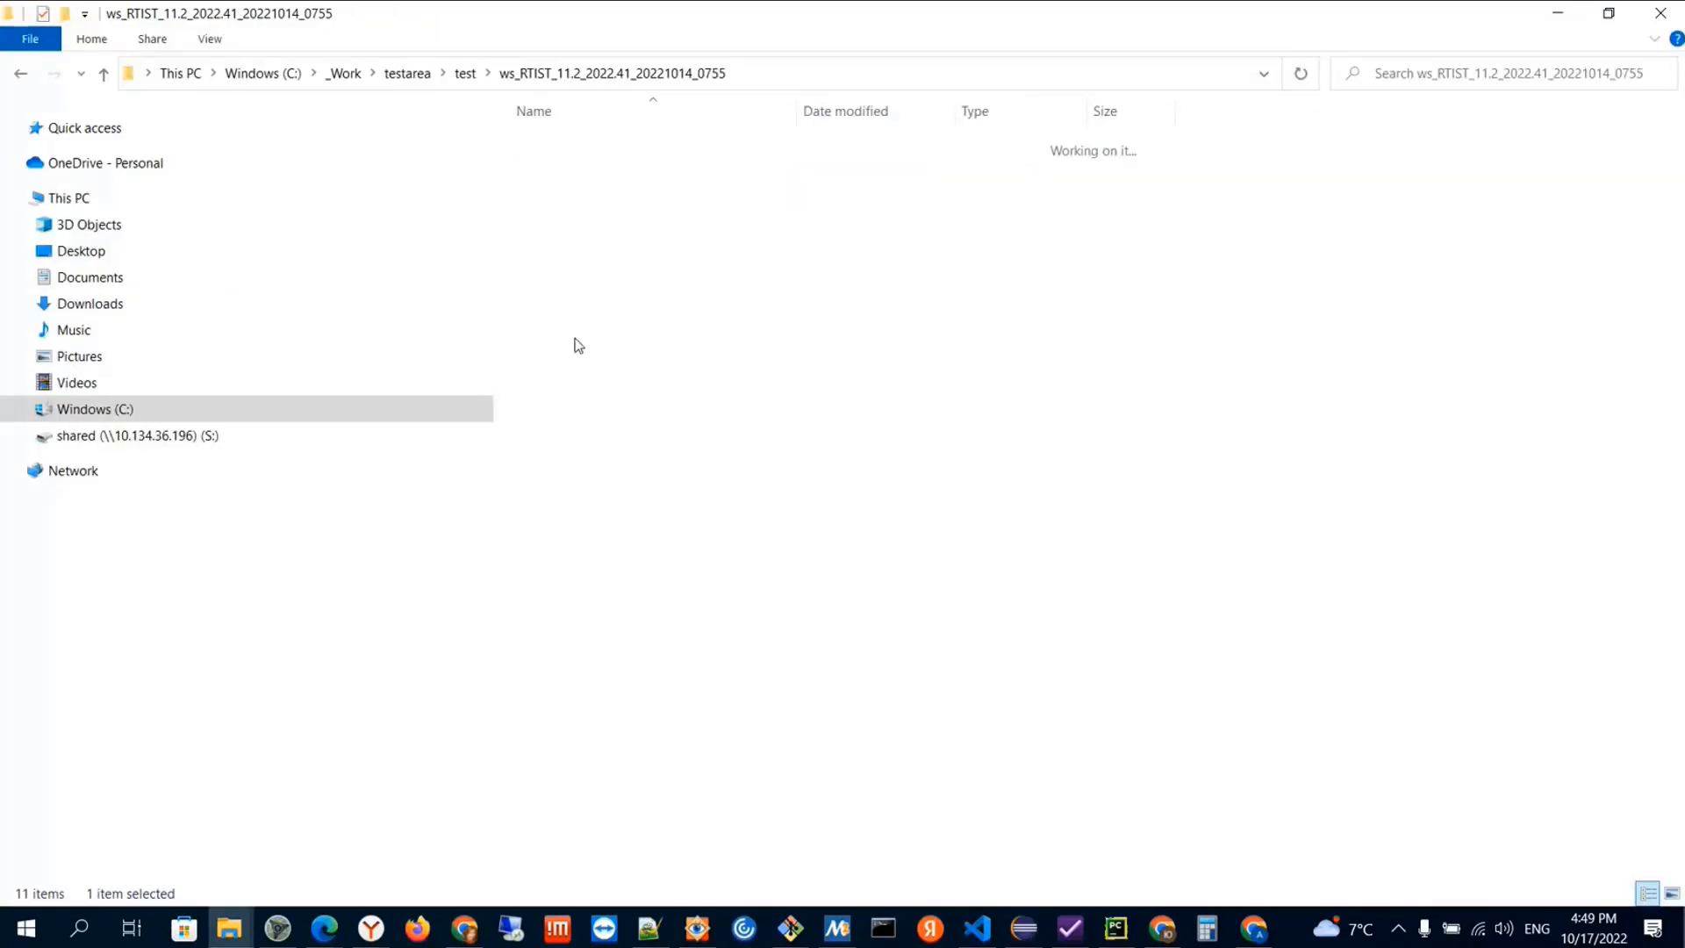
{"action": "double_click", "coordinate": [557, 149]}
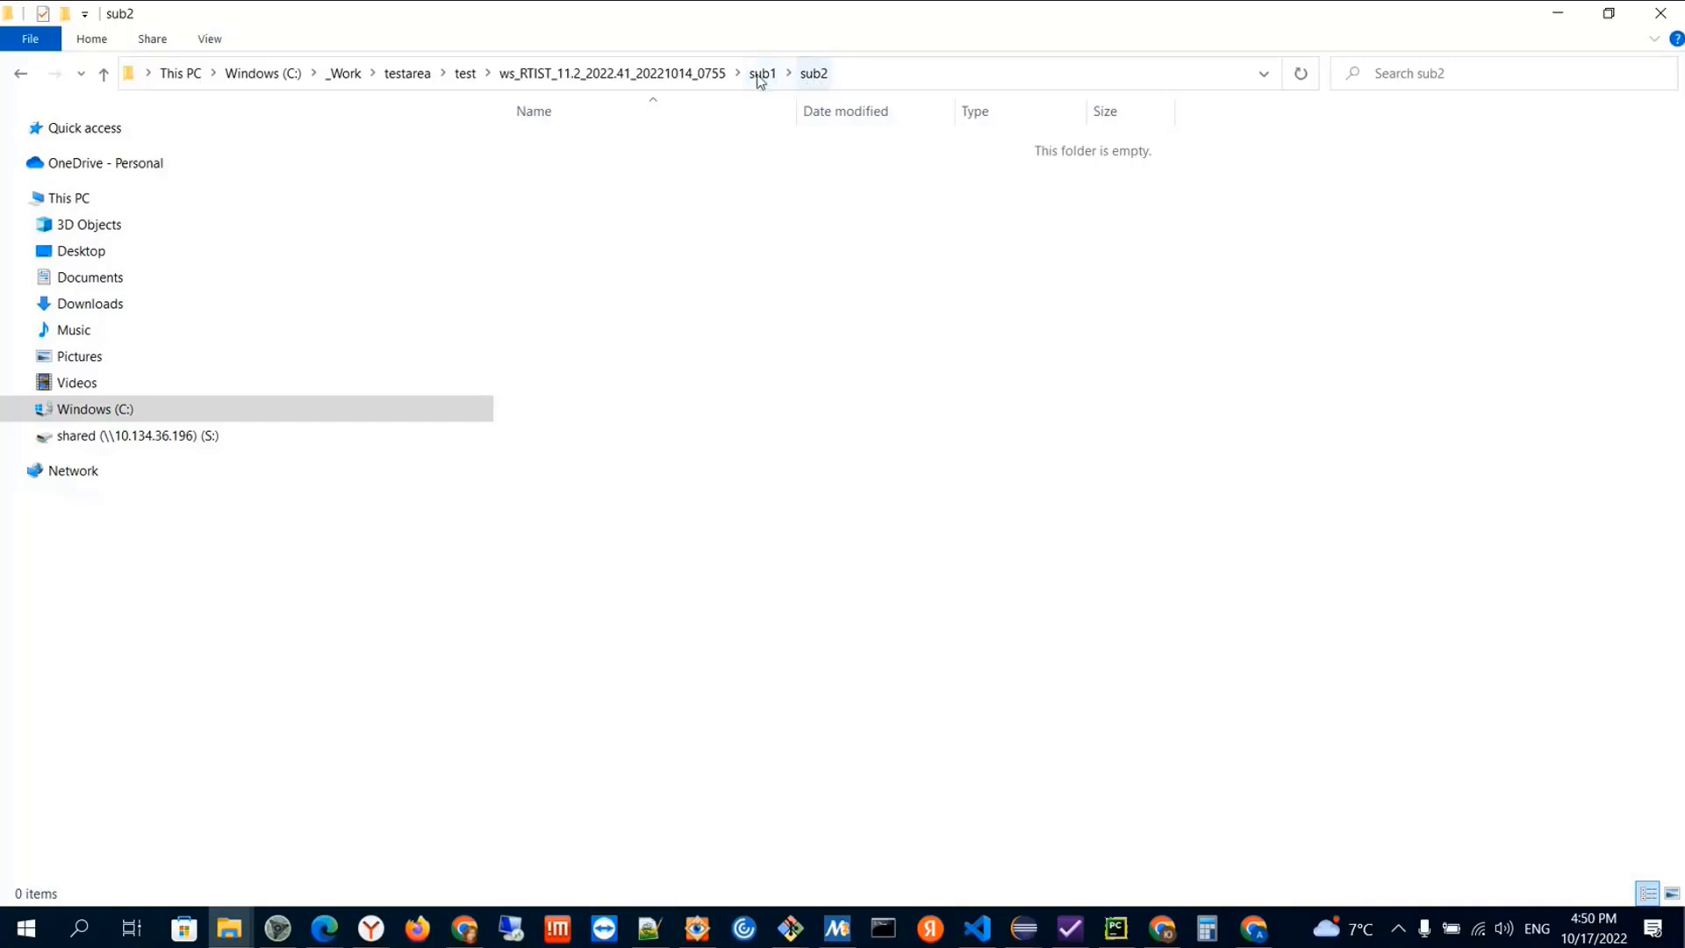
{"action": "left_click", "coordinate": [682, 75]}
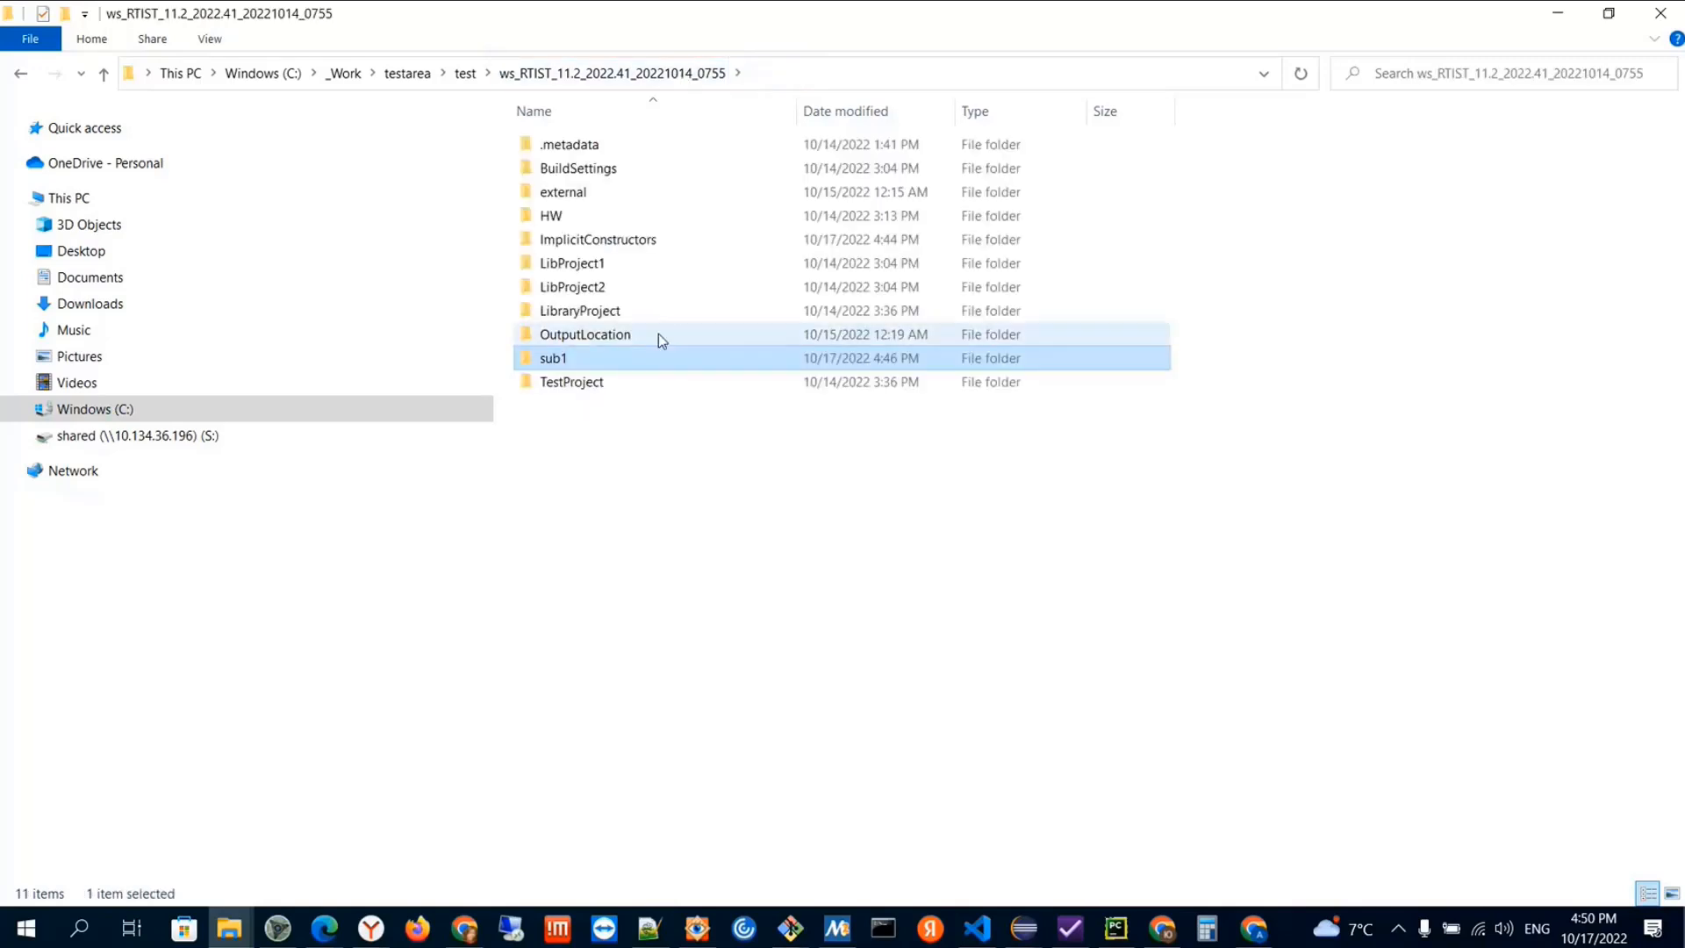
{"action": "key", "text": "alt+Tab"}
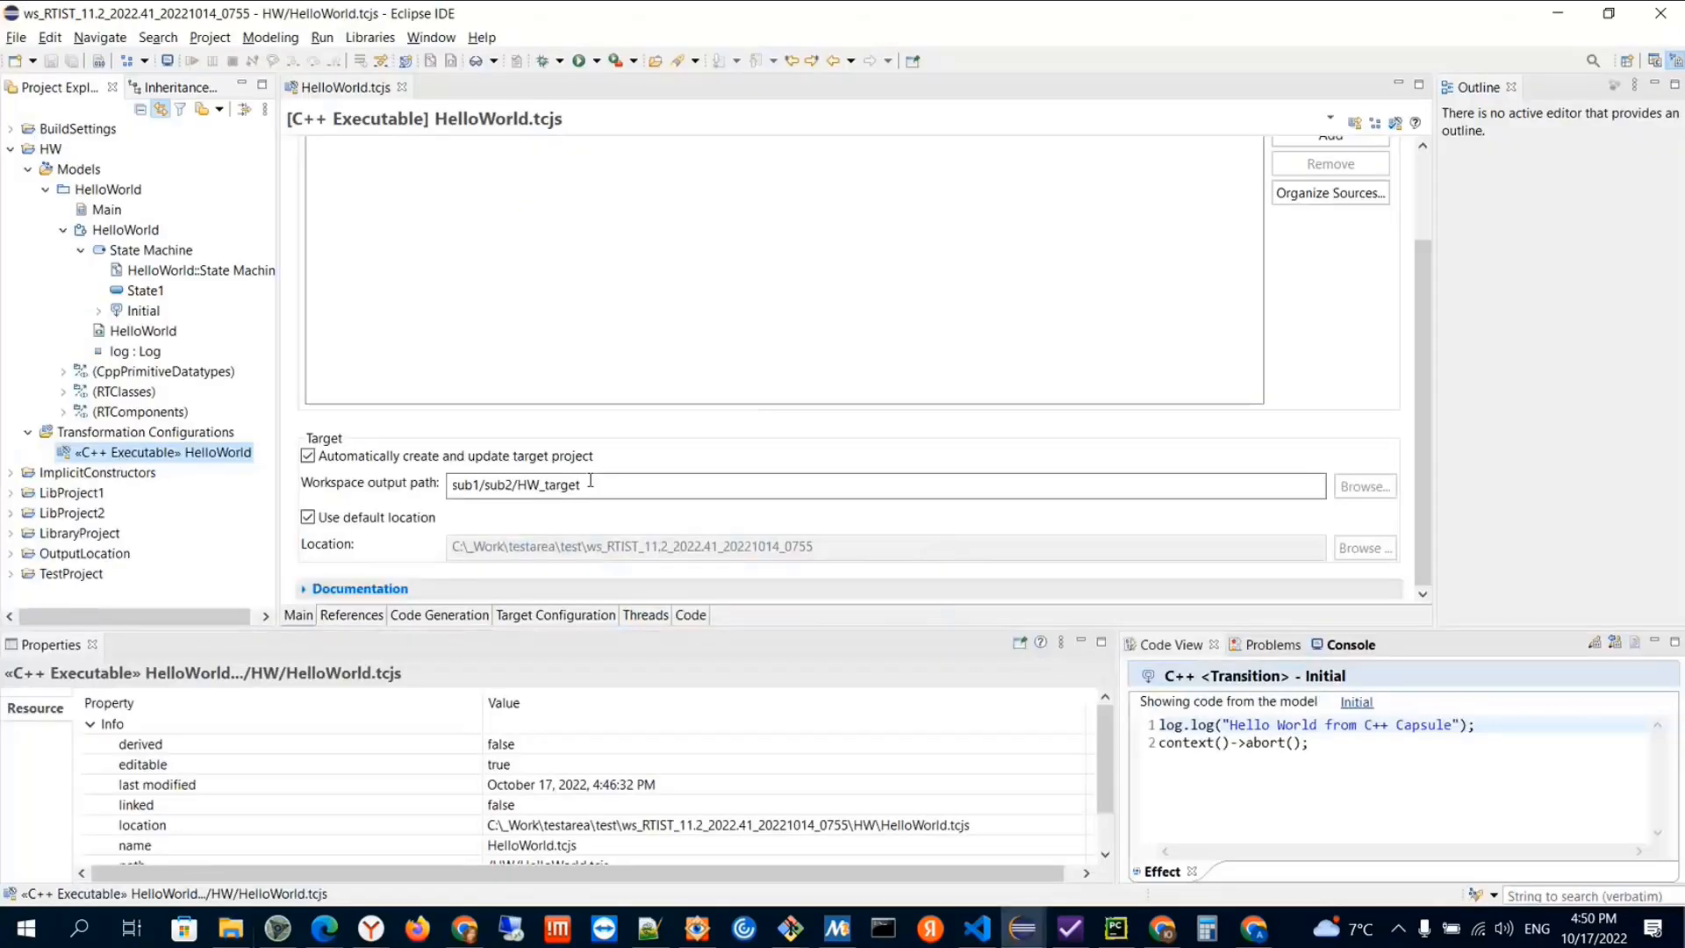
{"action": "left_click", "coordinate": [455, 488]}
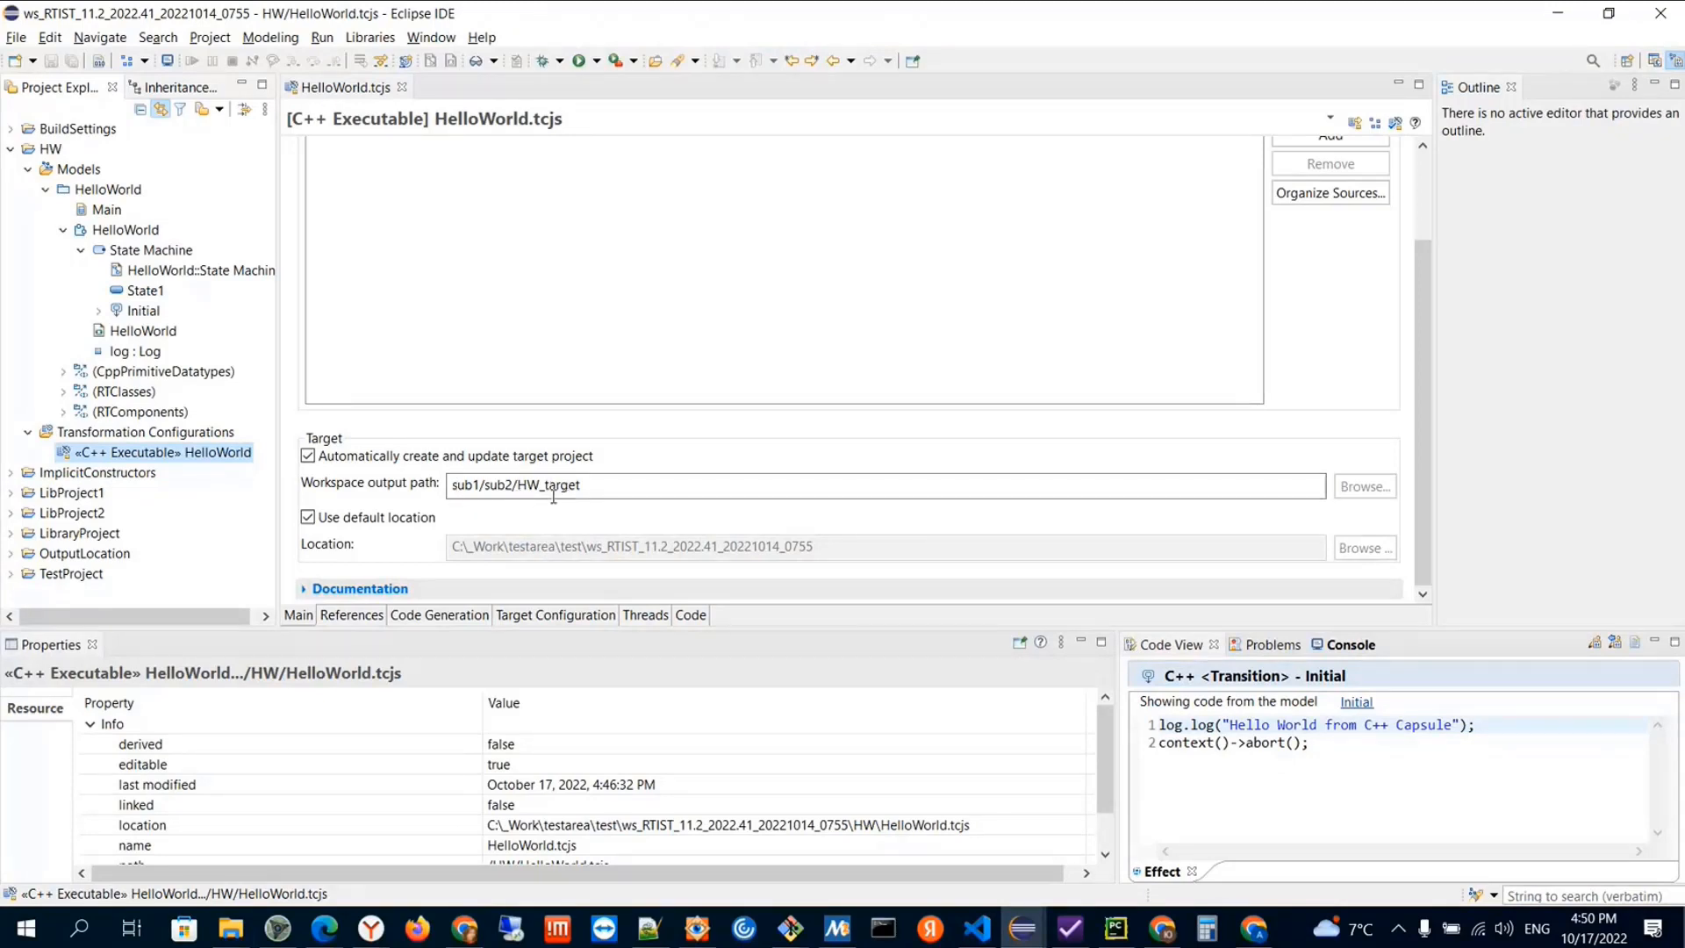
{"action": "left_click", "coordinate": [488, 490]}
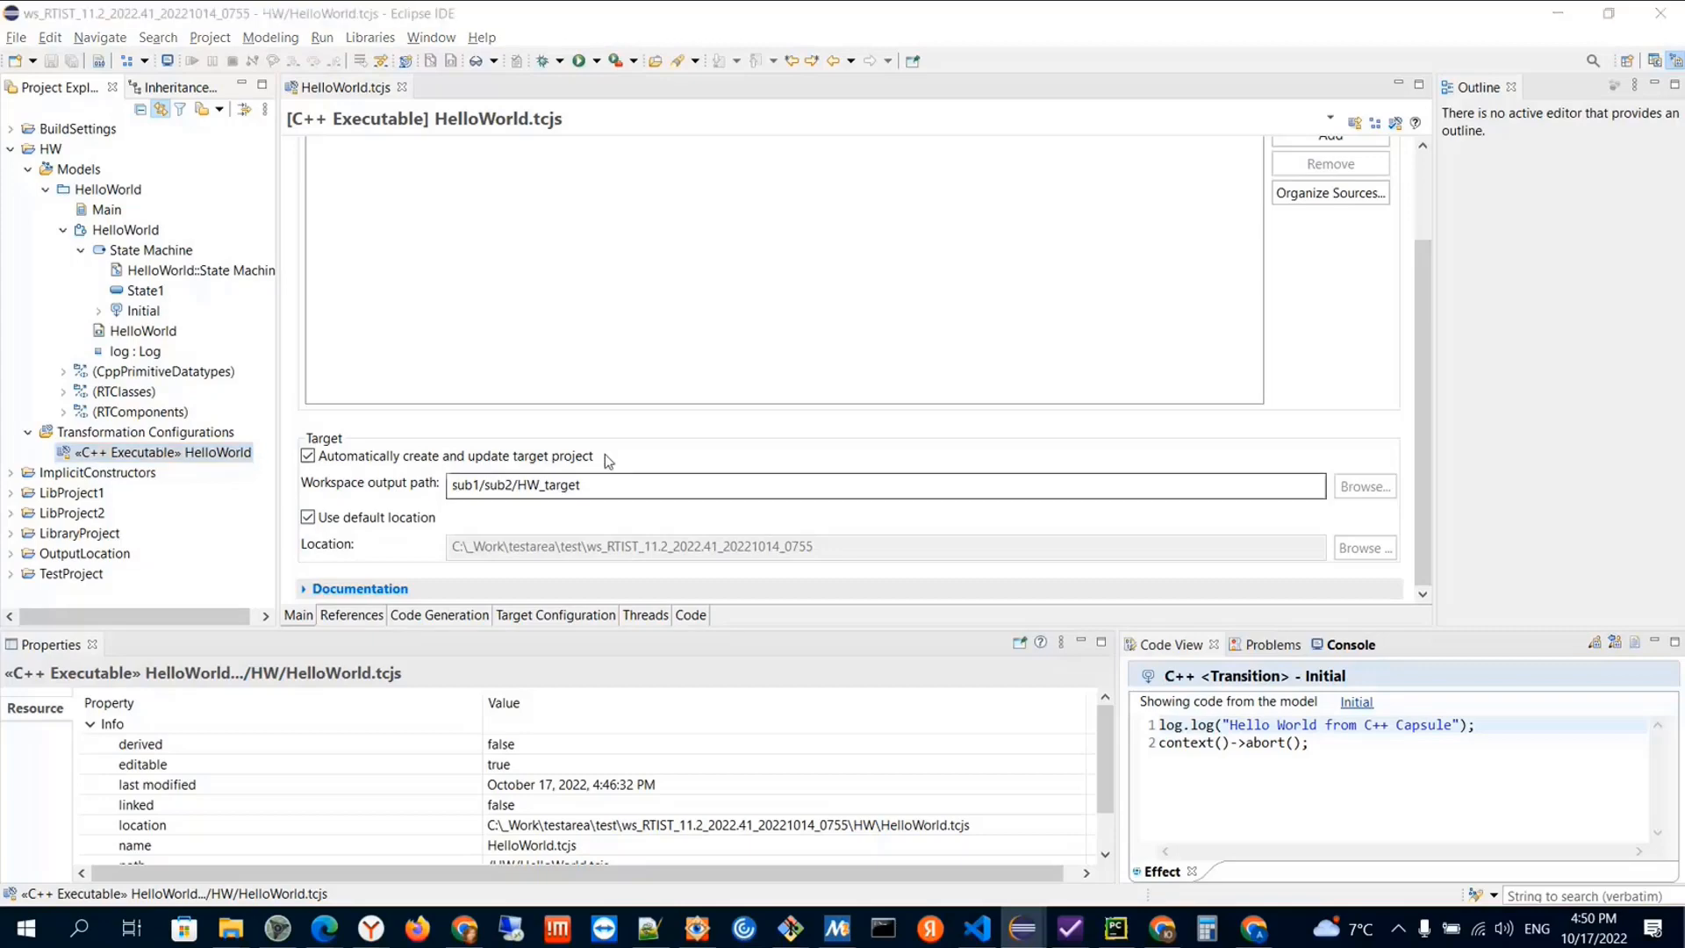
Switch to File Explorer, open the C:\_Work\tmp folder and copy its path
{"action": "key", "text": "alt+Tab"}
{"action": "left_click", "coordinate": [342, 73]}
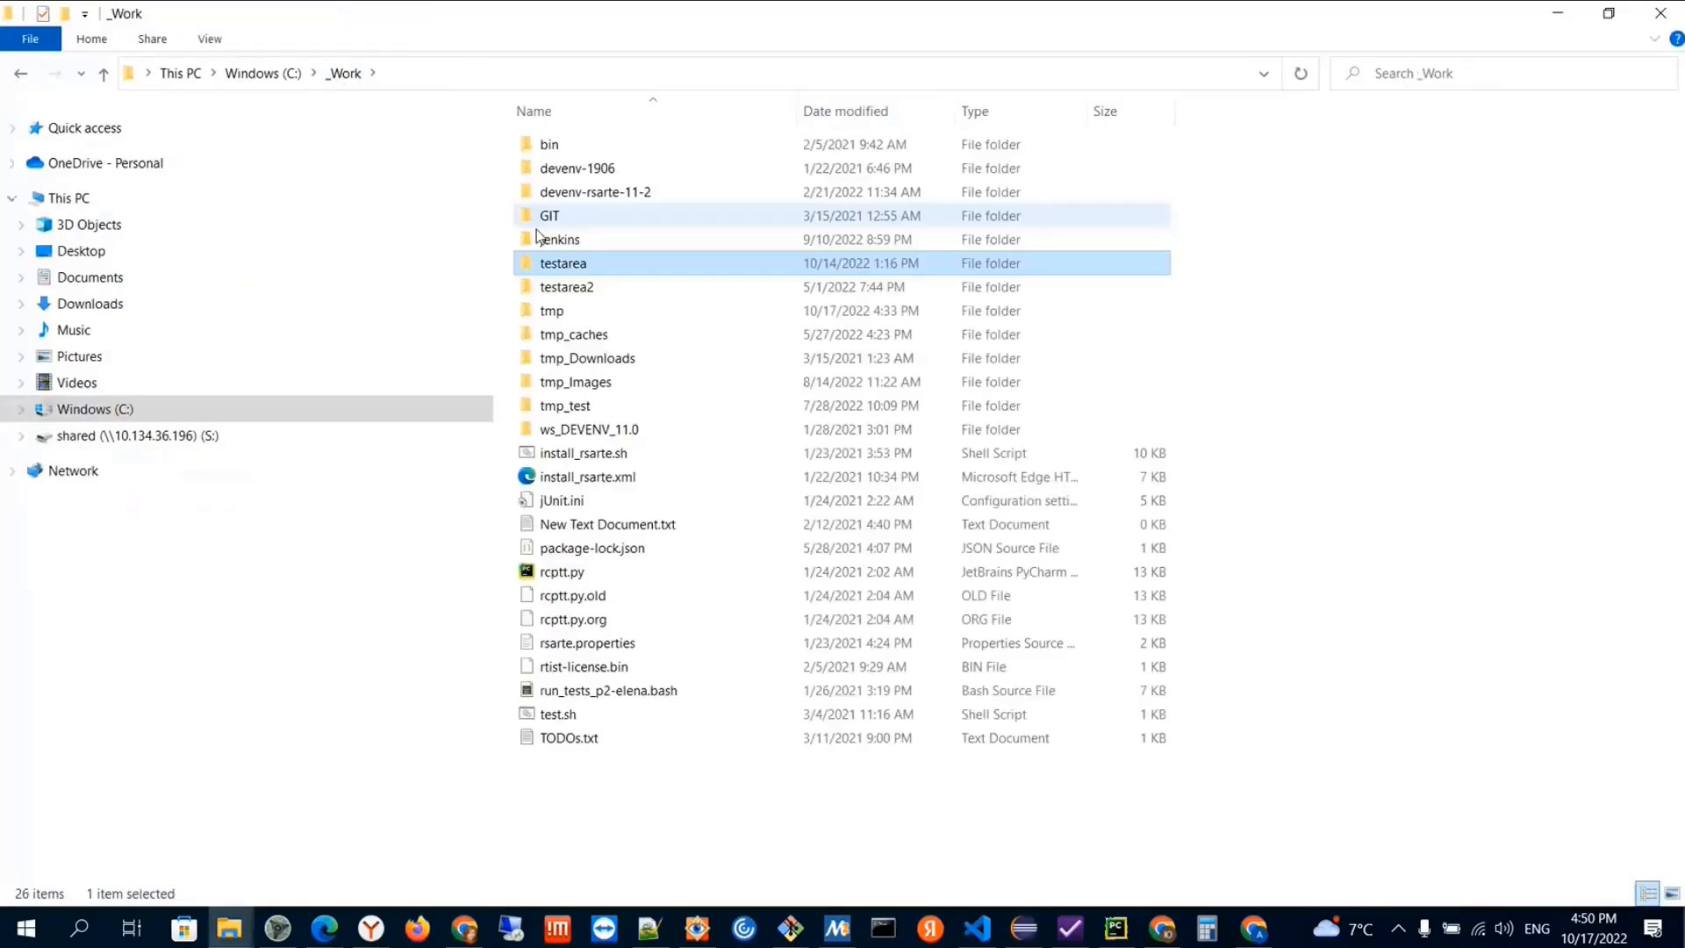
{"action": "double_click", "coordinate": [549, 312]}
{"action": "left_click", "coordinate": [455, 81]}
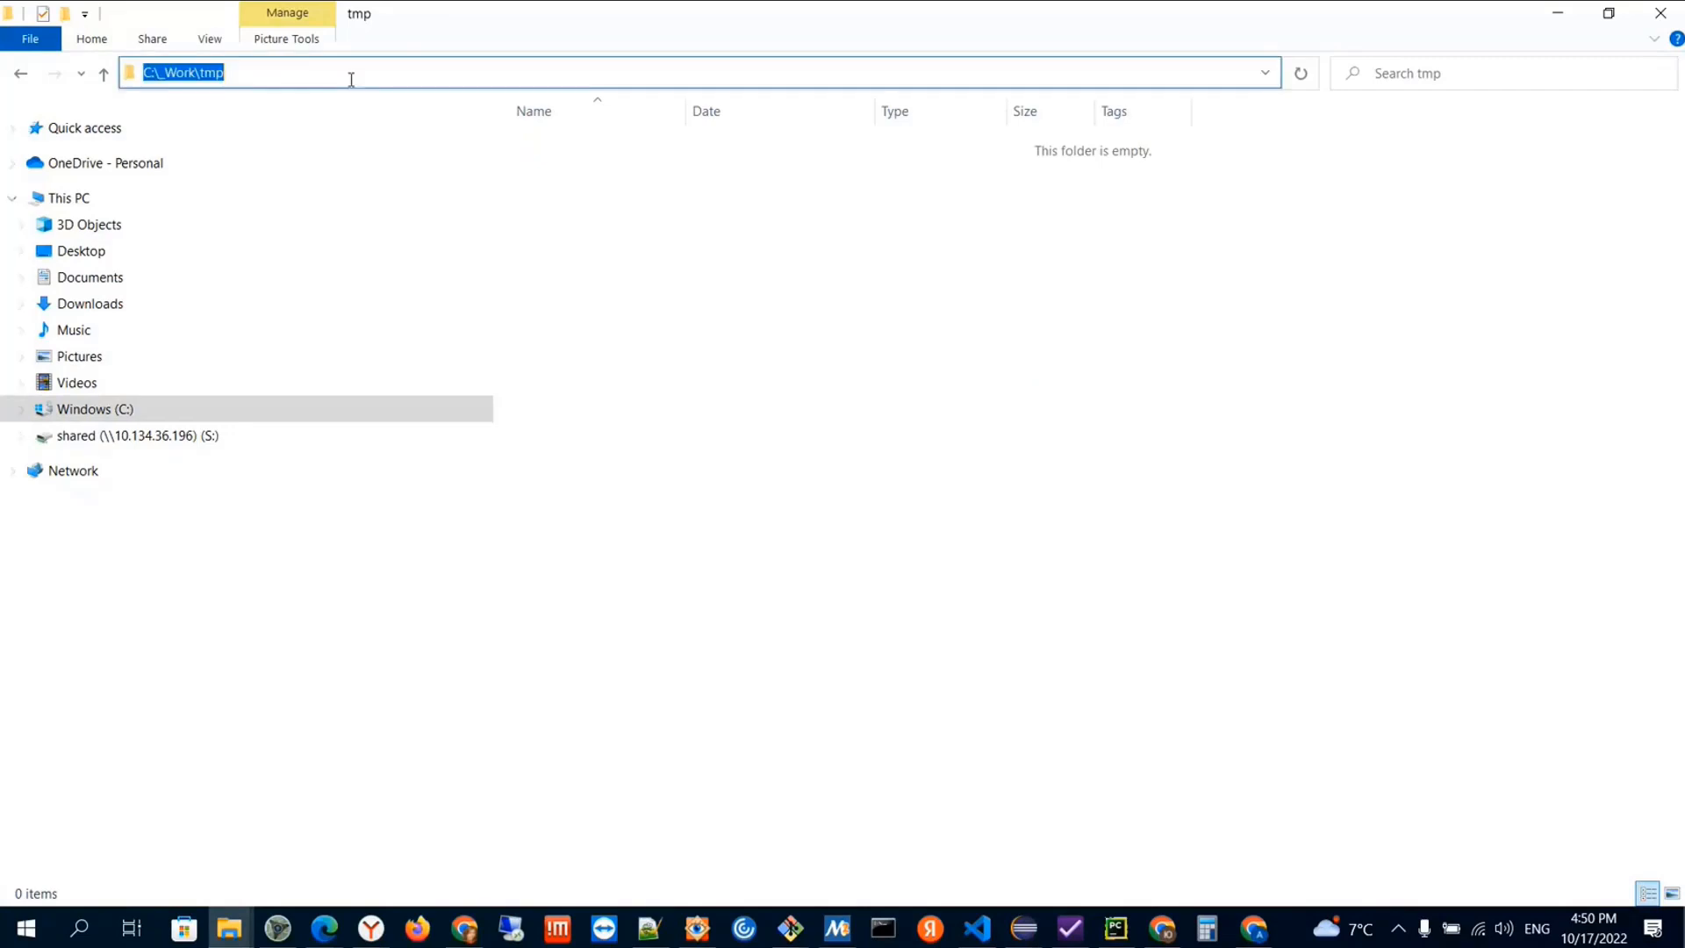
{"action": "right_click", "coordinate": [176, 72]}
{"action": "left_click", "coordinate": [227, 133]}
In Eclipse, replace the sub1/sub2 part of the workspace output path so it reads C:\_Work\tmp\HW_target
{"action": "key", "text": "alt+Tab"}
{"action": "left_click_drag", "start_coordinate": [592, 485], "coordinate": [450, 485]}
{"action": "left_click", "coordinate": [513, 484]}
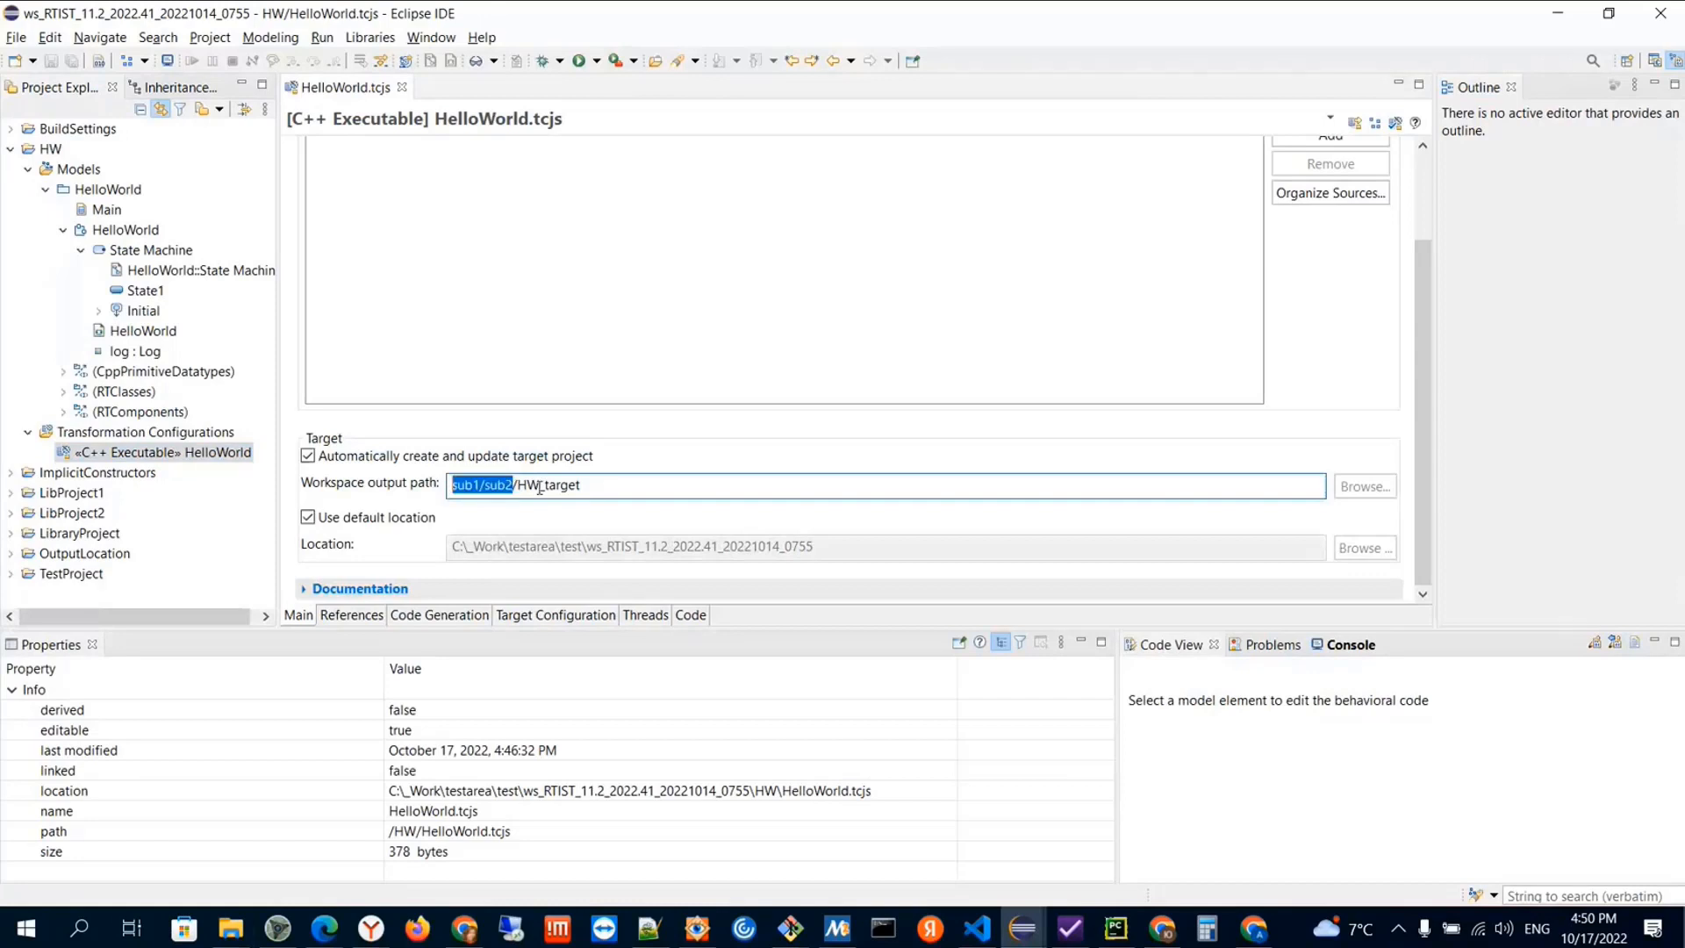
{"action": "key", "text": "ctrl+v"}
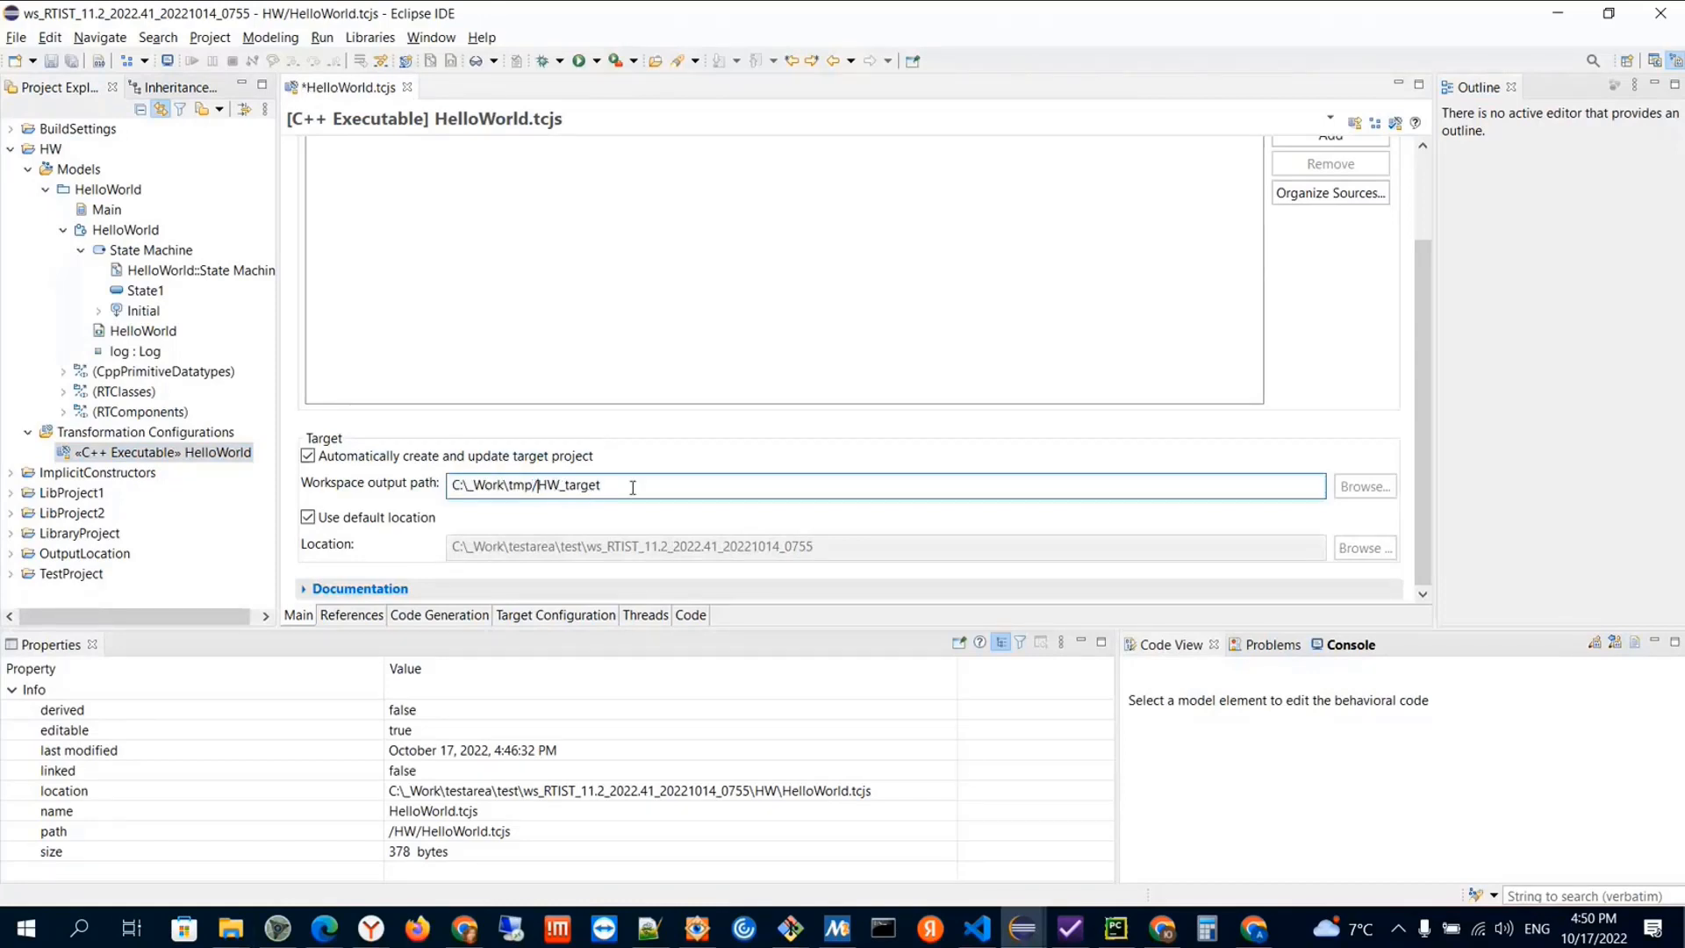
{"action": "key", "text": "Delete"}
{"action": "type", "text": "\\"}
Review the tmp and HW_target parts of the workspace output path and save the transformation configuration
{"action": "double_click", "coordinate": [539, 485]}
{"action": "left_click", "coordinate": [625, 487]}
{"action": "left_click_drag", "start_coordinate": [538, 485], "coordinate": [630, 484]}
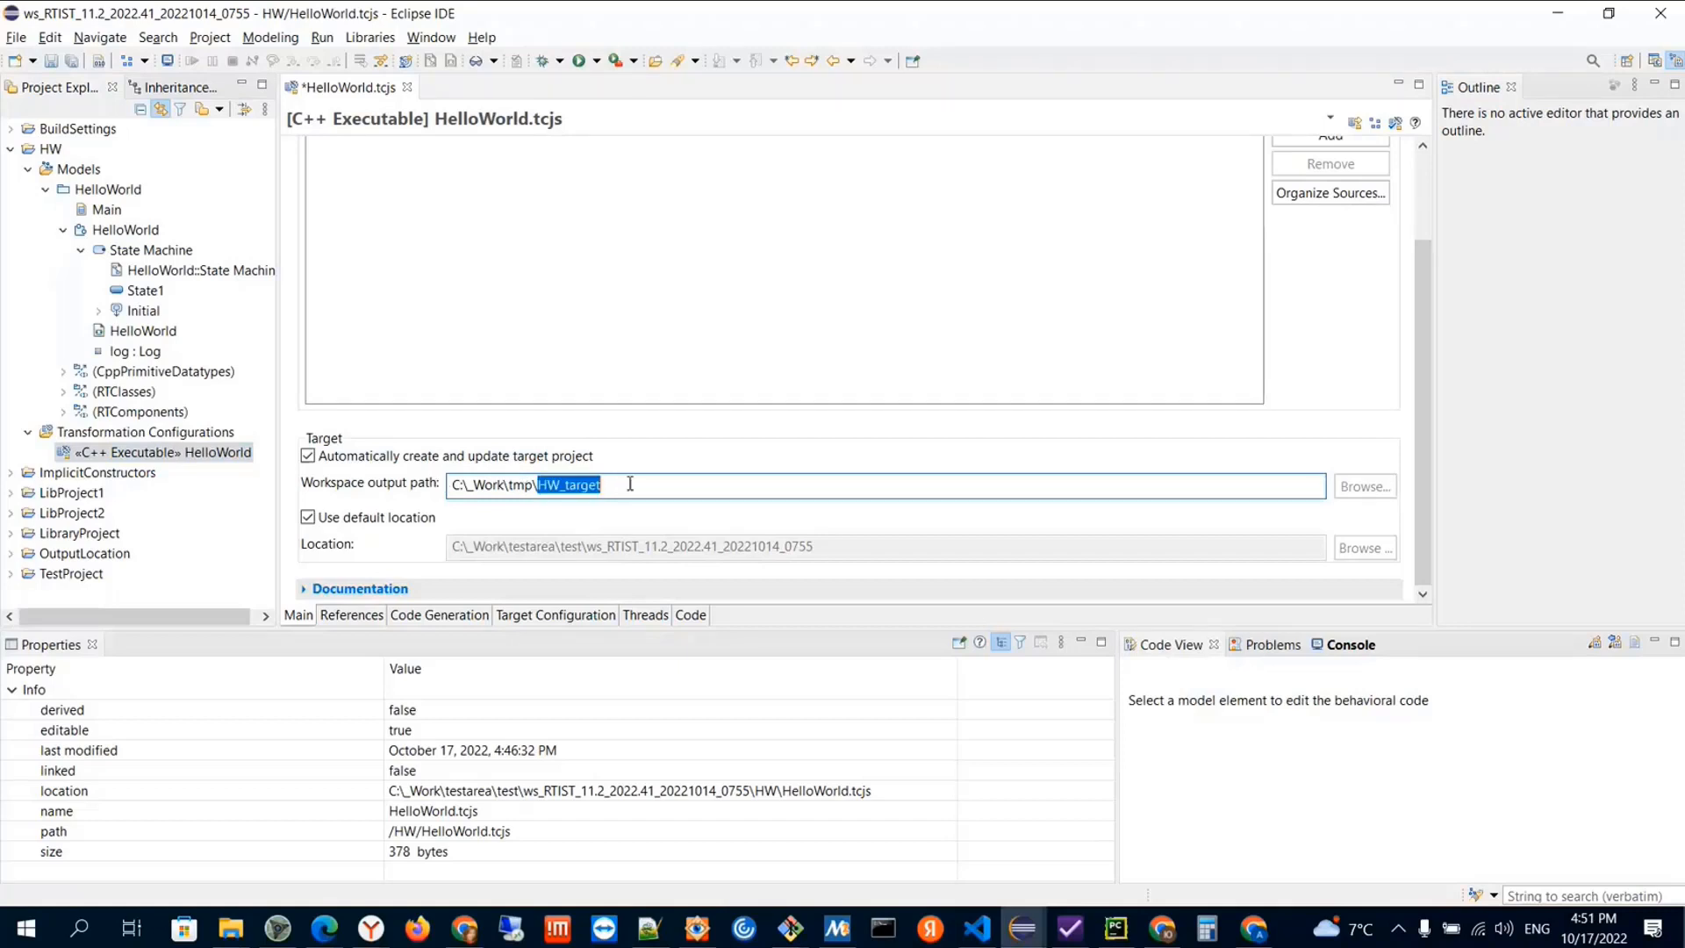
{"action": "left_click", "coordinate": [526, 485]}
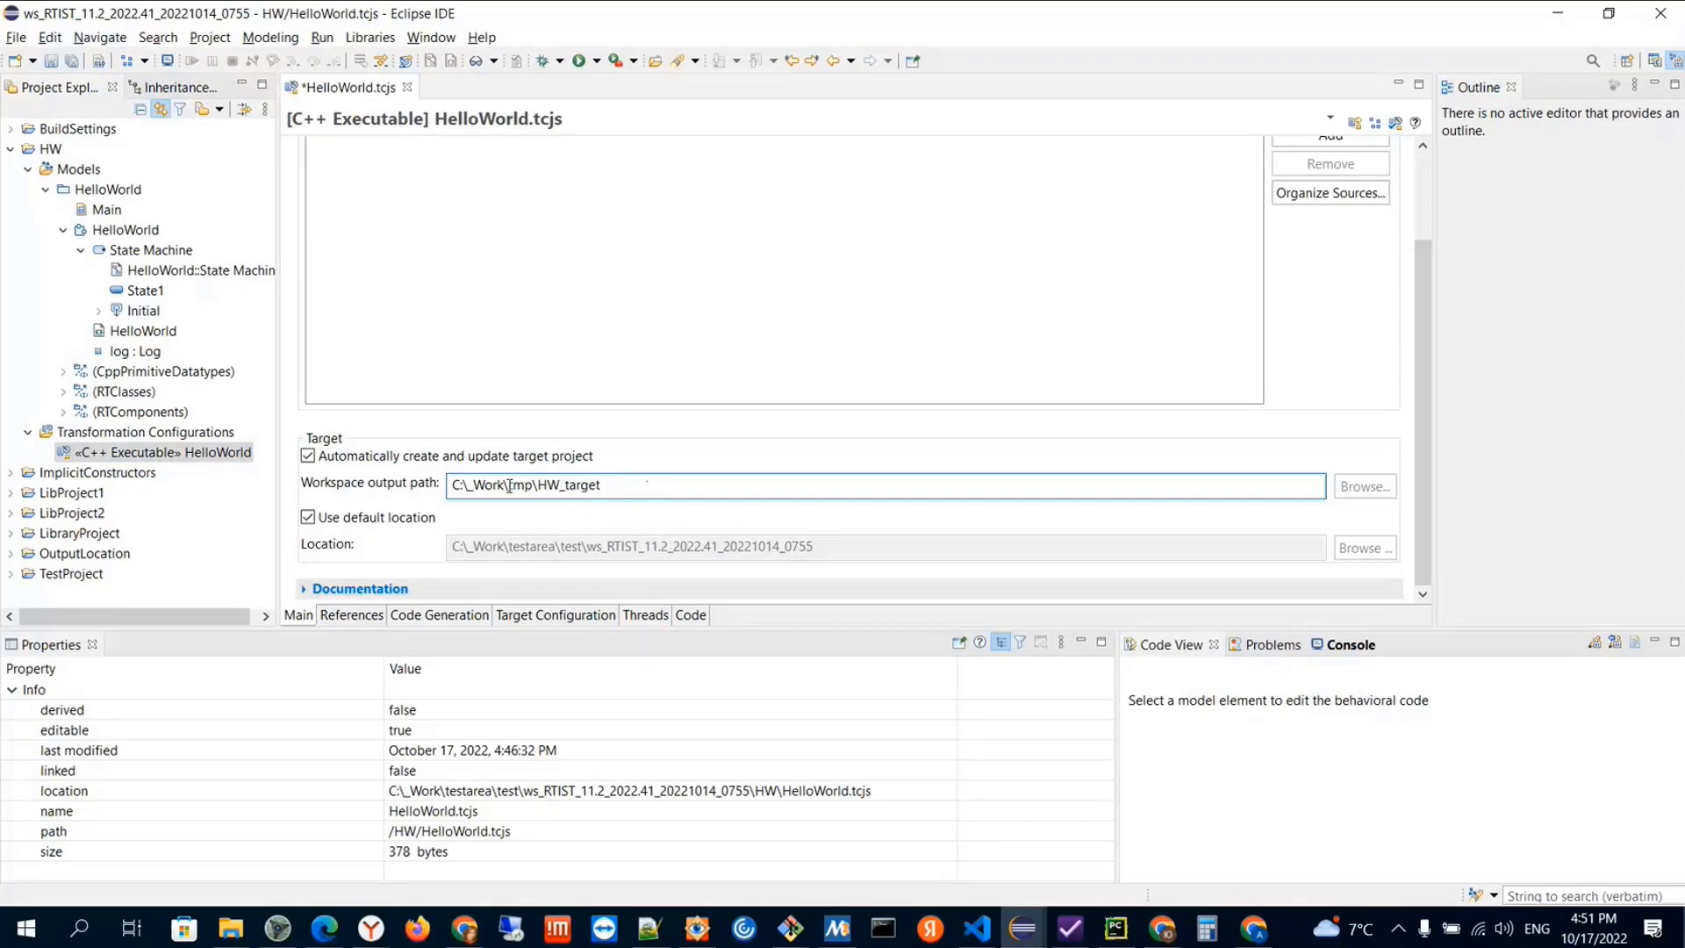
{"action": "left_click_drag", "start_coordinate": [509, 485], "coordinate": [533, 484]}
{"action": "left_click", "coordinate": [607, 487]}
{"action": "key", "text": "ctrl+s"}
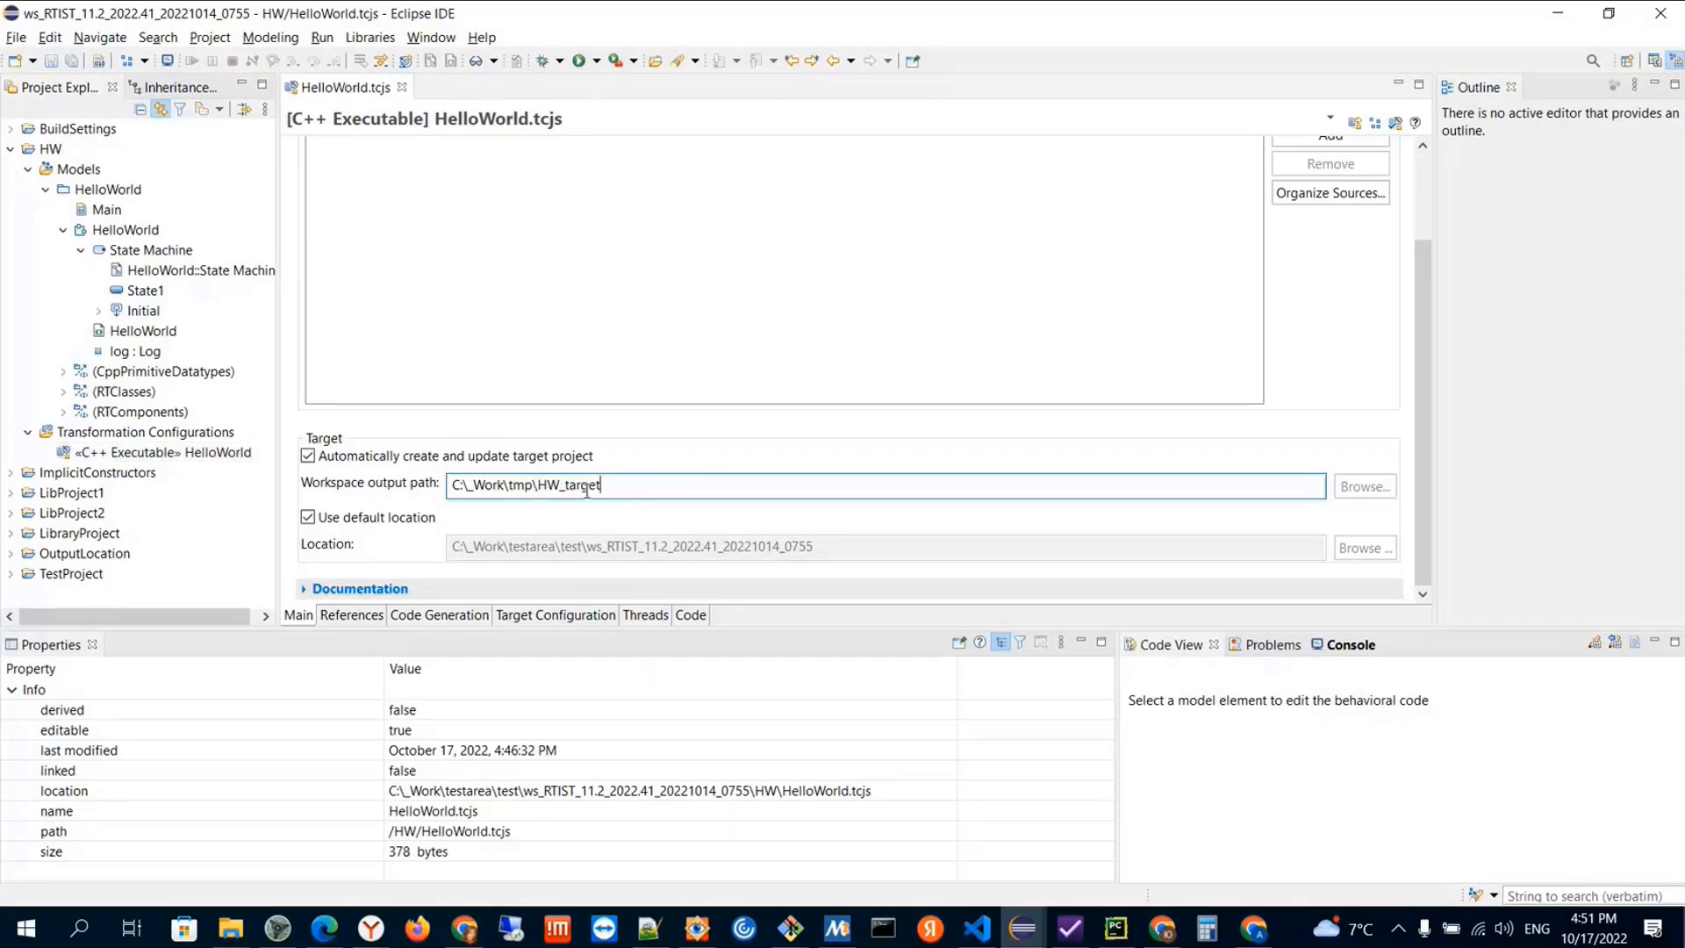
Build the HelloWorld transformation configuration, including the generated project
{"action": "left_click", "coordinate": [174, 453]}
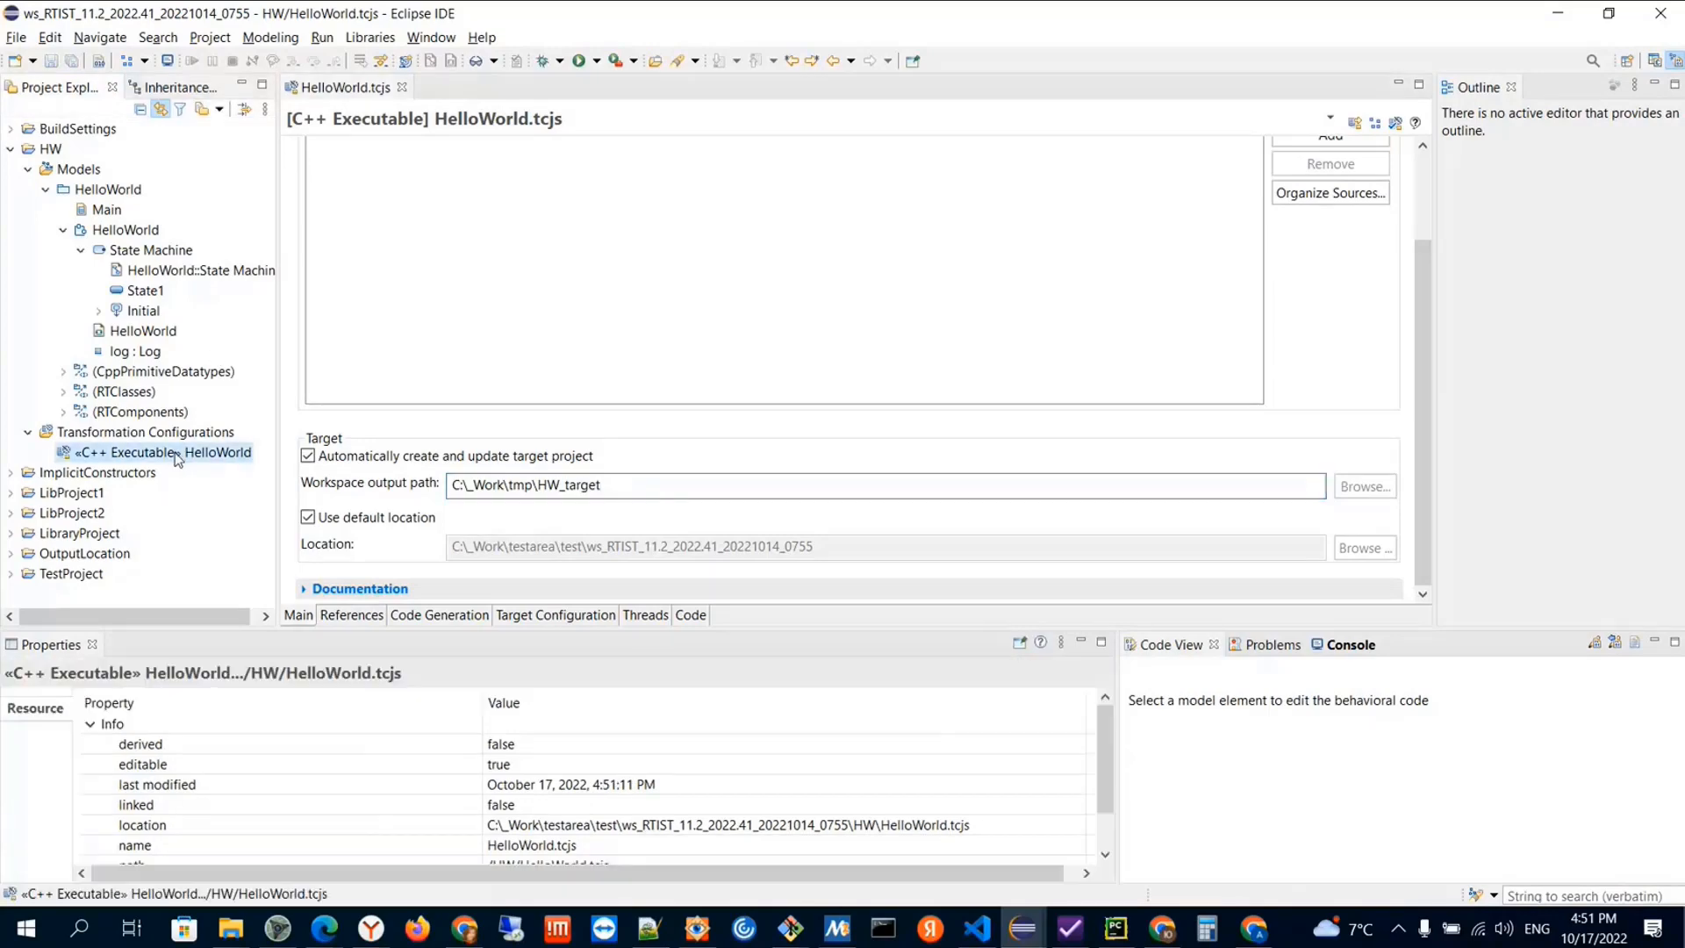
{"action": "right_click", "coordinate": [175, 453]}
{"action": "left_click", "coordinate": [221, 594]}
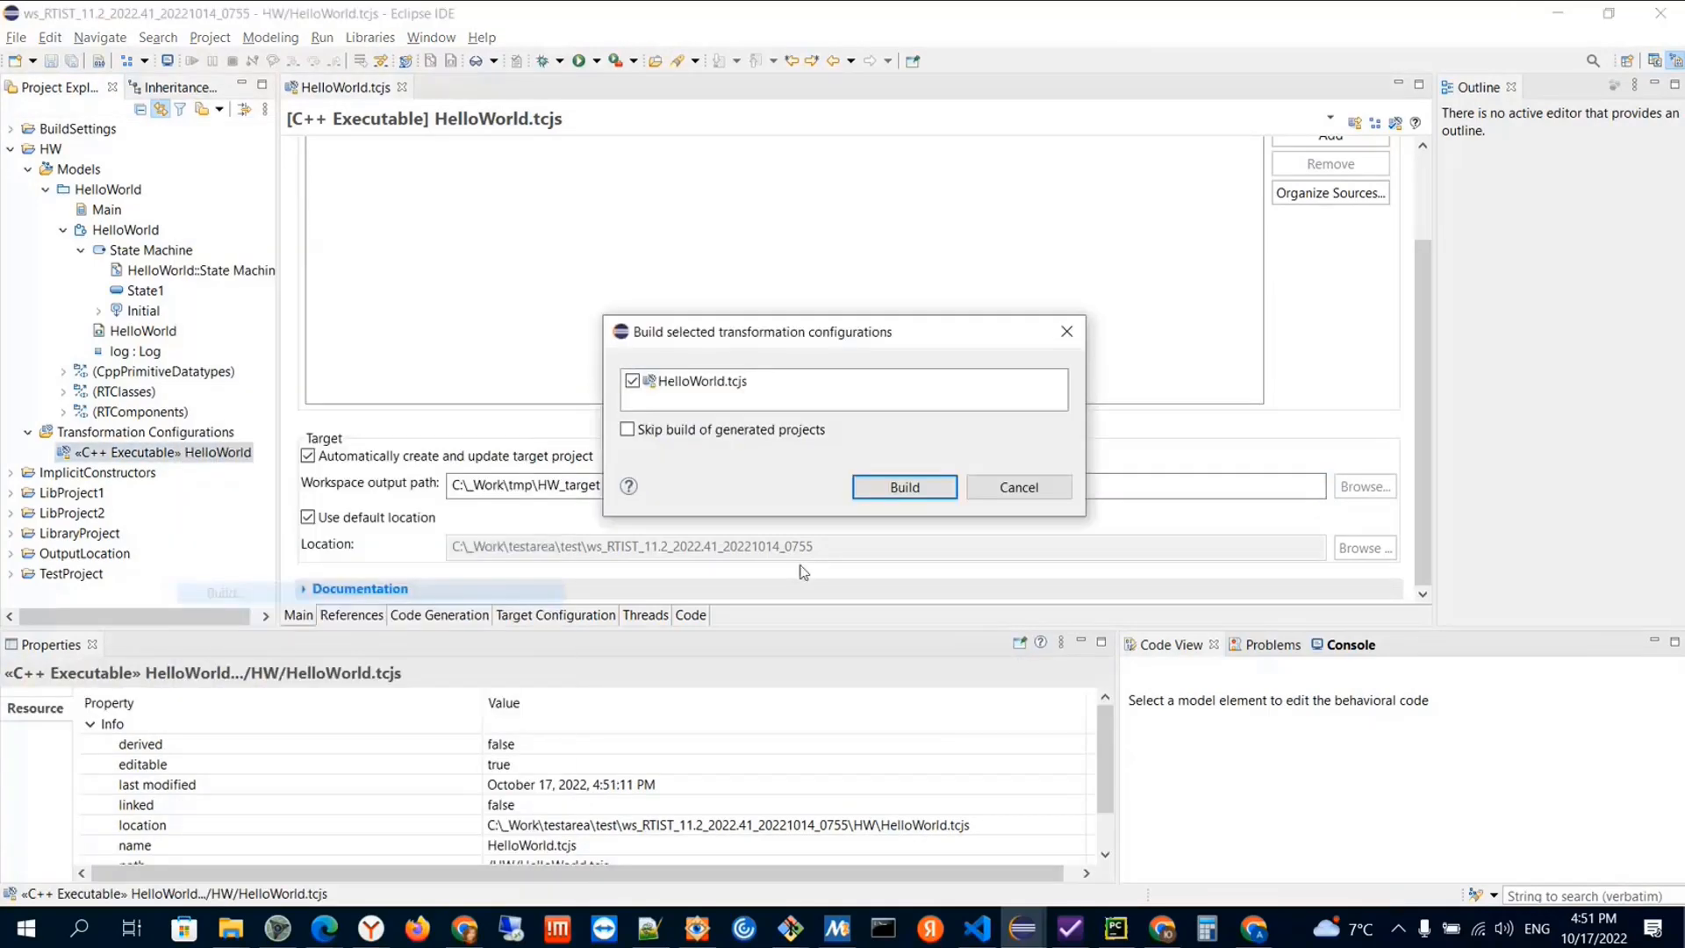
{"action": "left_click", "coordinate": [881, 495]}
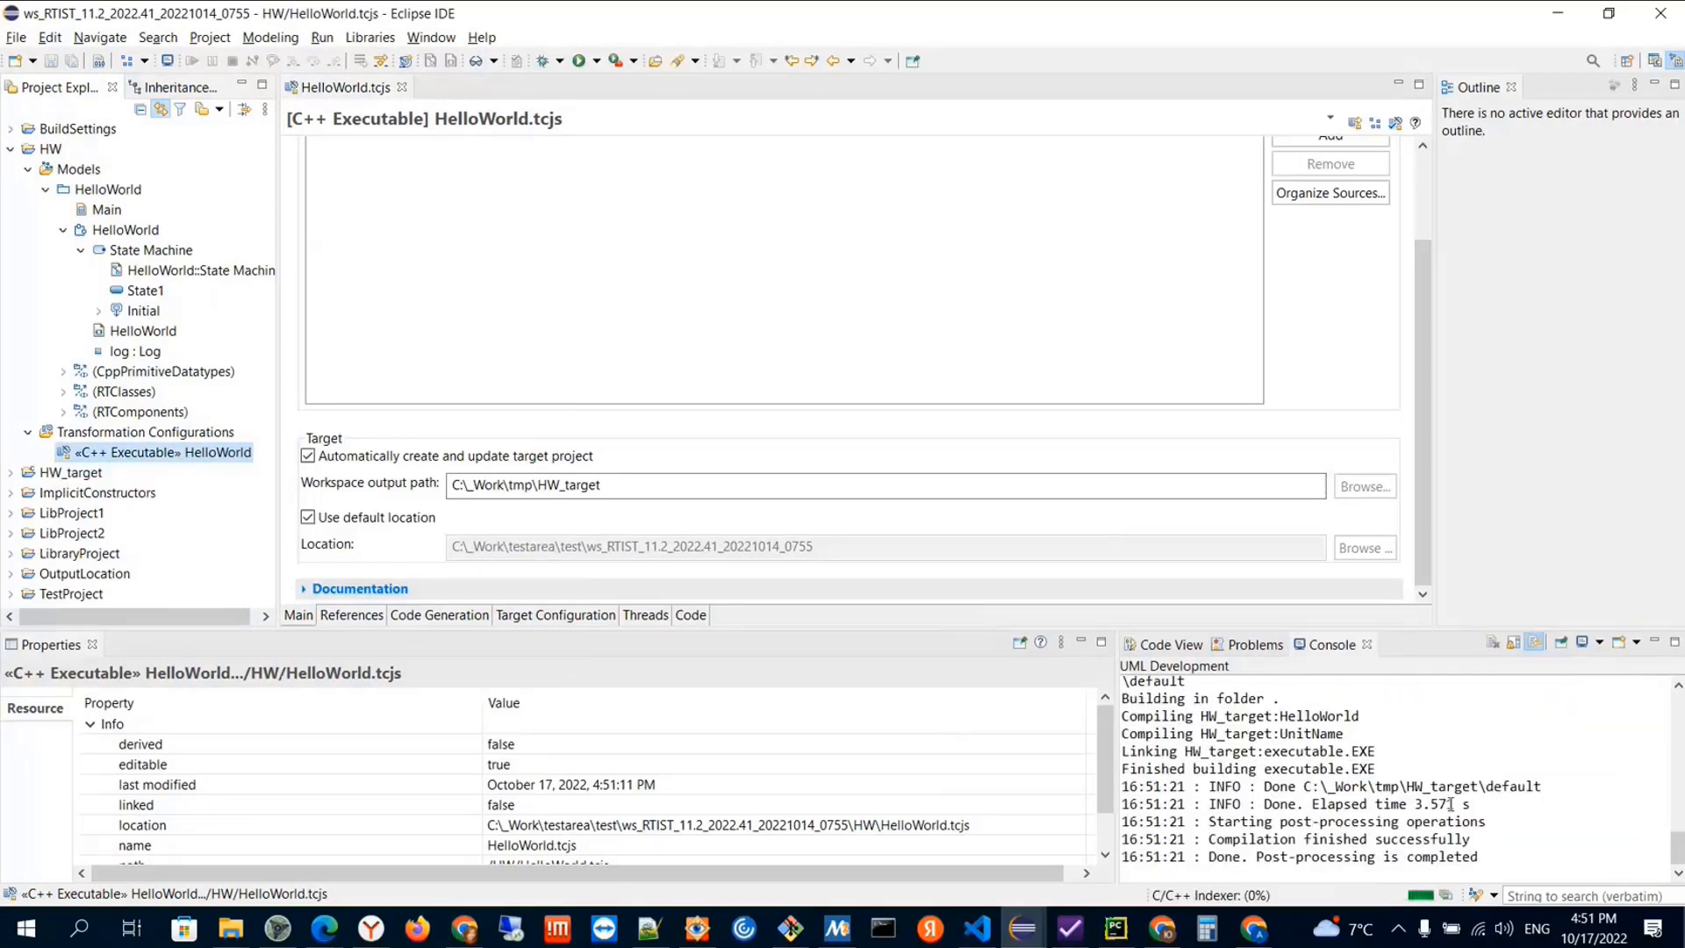
Examine the output folder in the build log and compare it with the configured workspace output path
{"action": "left_click_drag", "start_coordinate": [1307, 786], "coordinate": [1486, 788]}
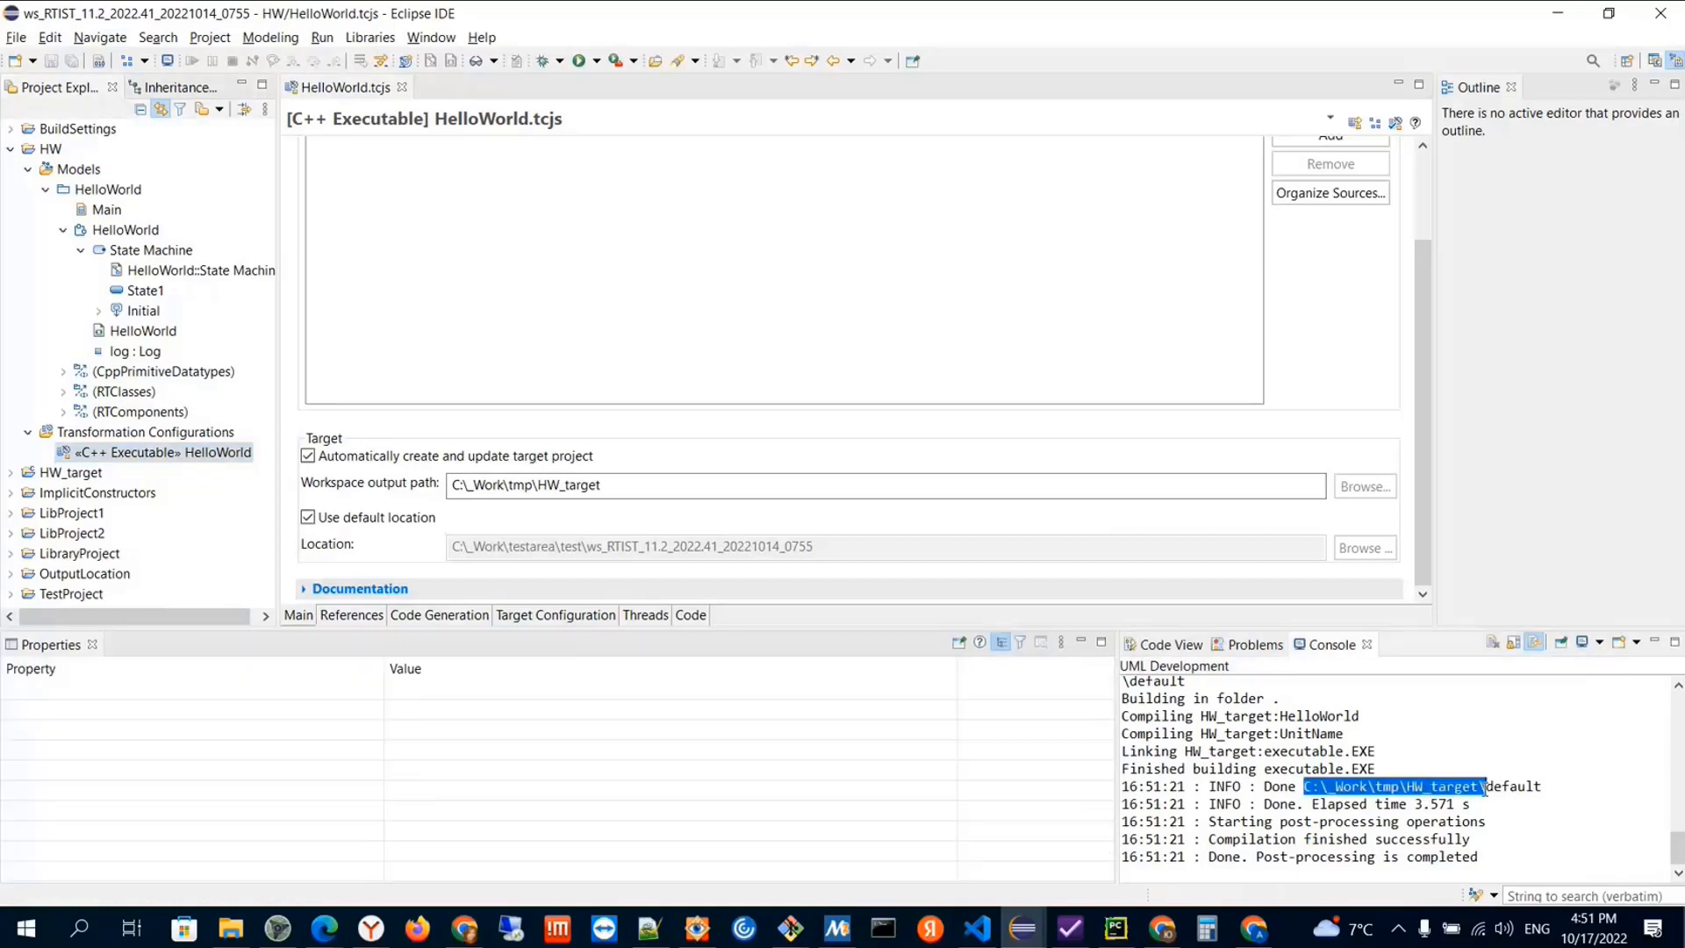
{"action": "left_click", "coordinate": [1459, 762]}
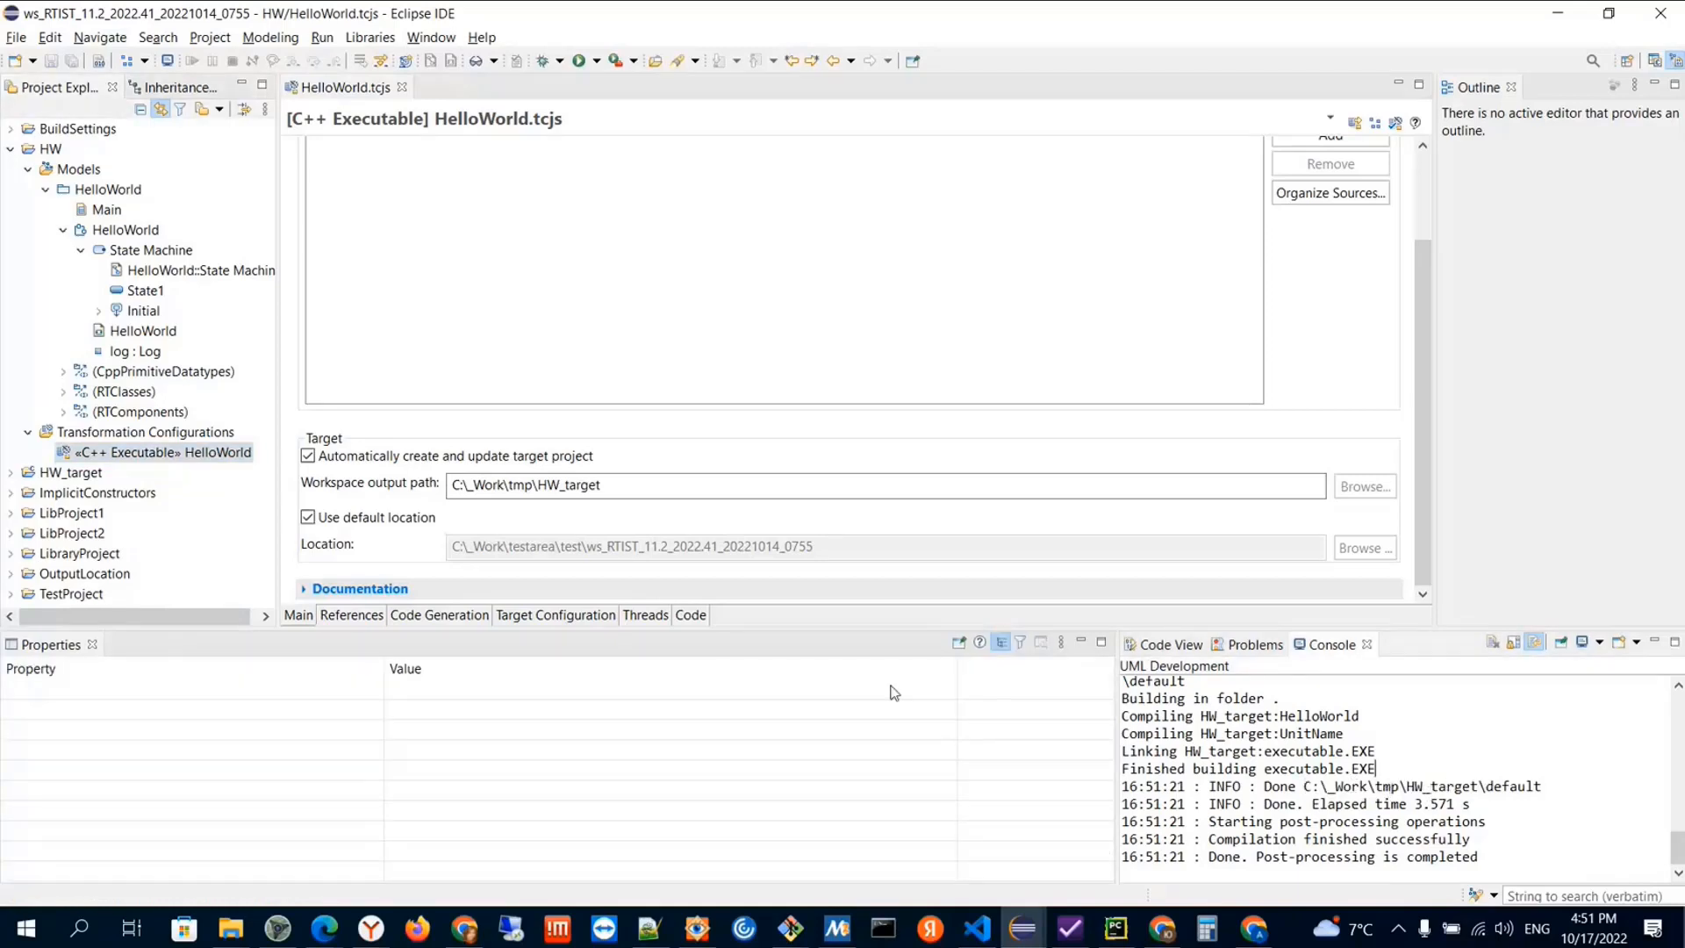
{"action": "left_click", "coordinate": [468, 485]}
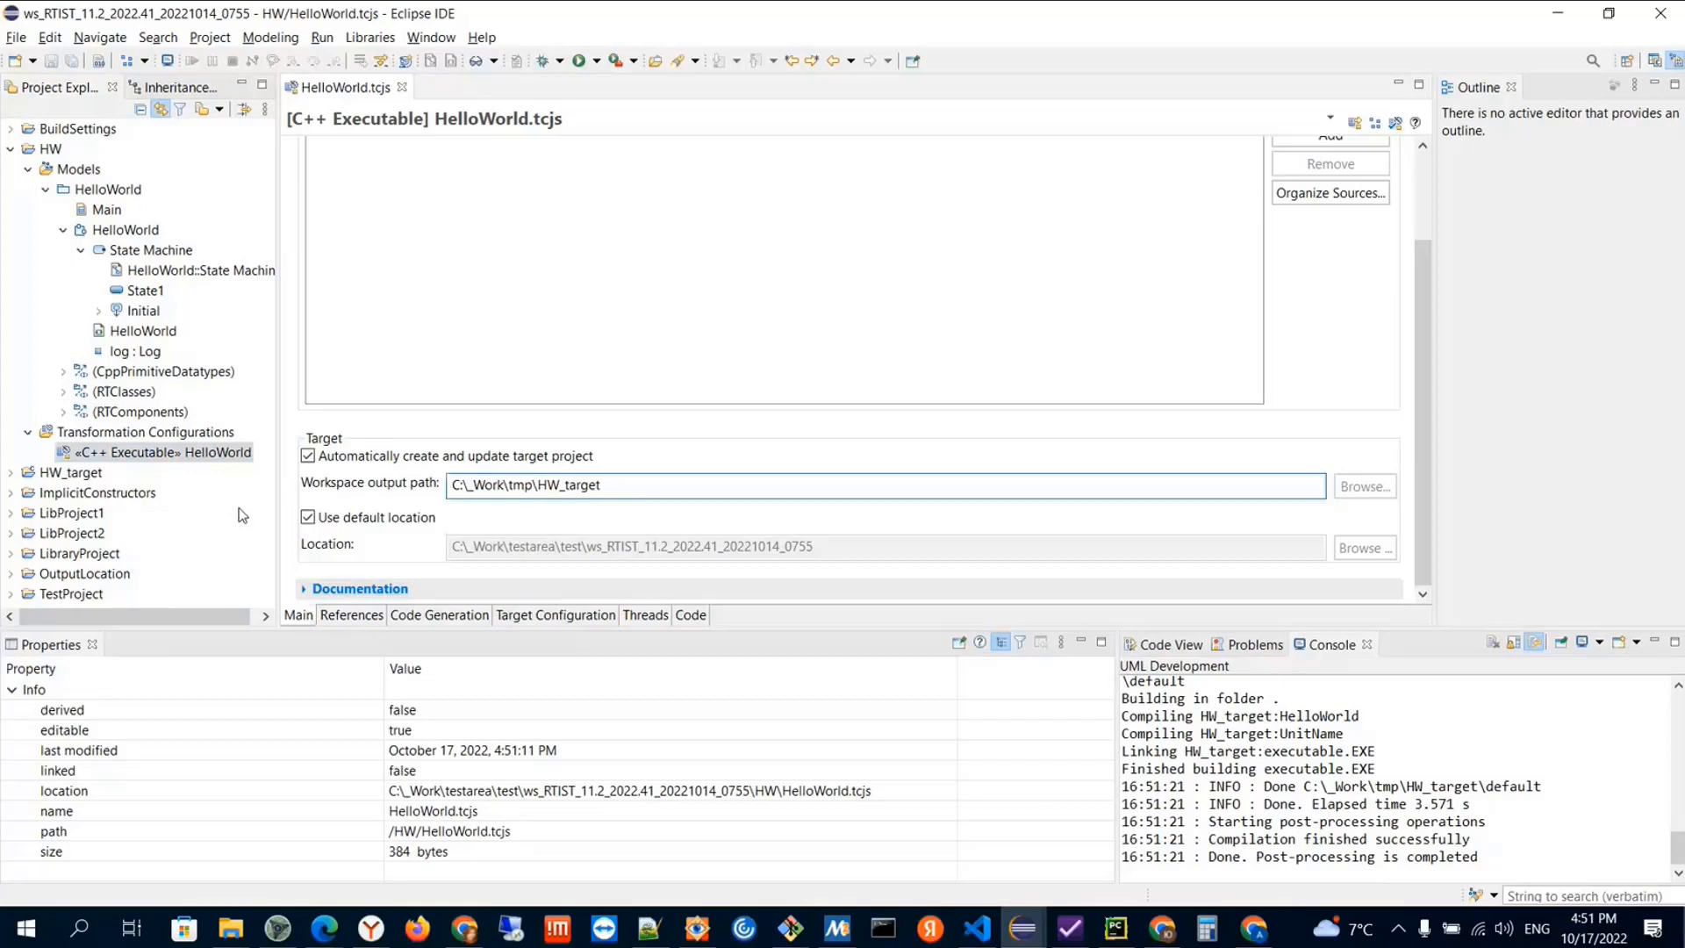
Show the generated HW_target project in the System Explorer to check its location on disk
{"action": "left_click", "coordinate": [71, 472]}
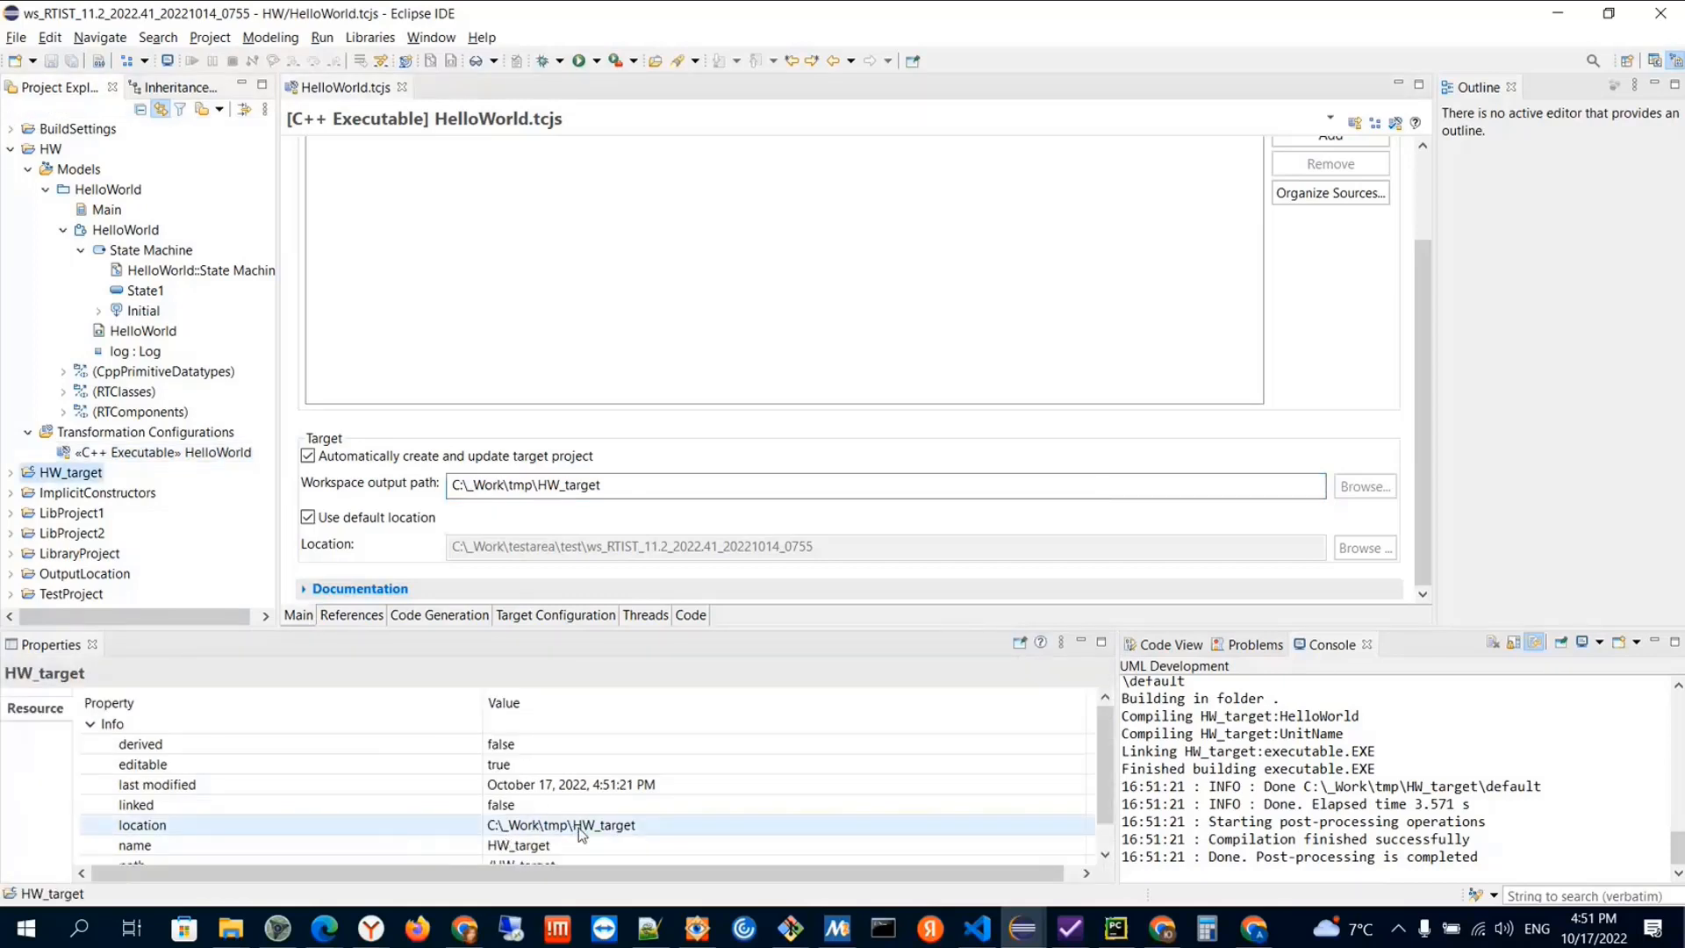
{"action": "right_click", "coordinate": [53, 476]}
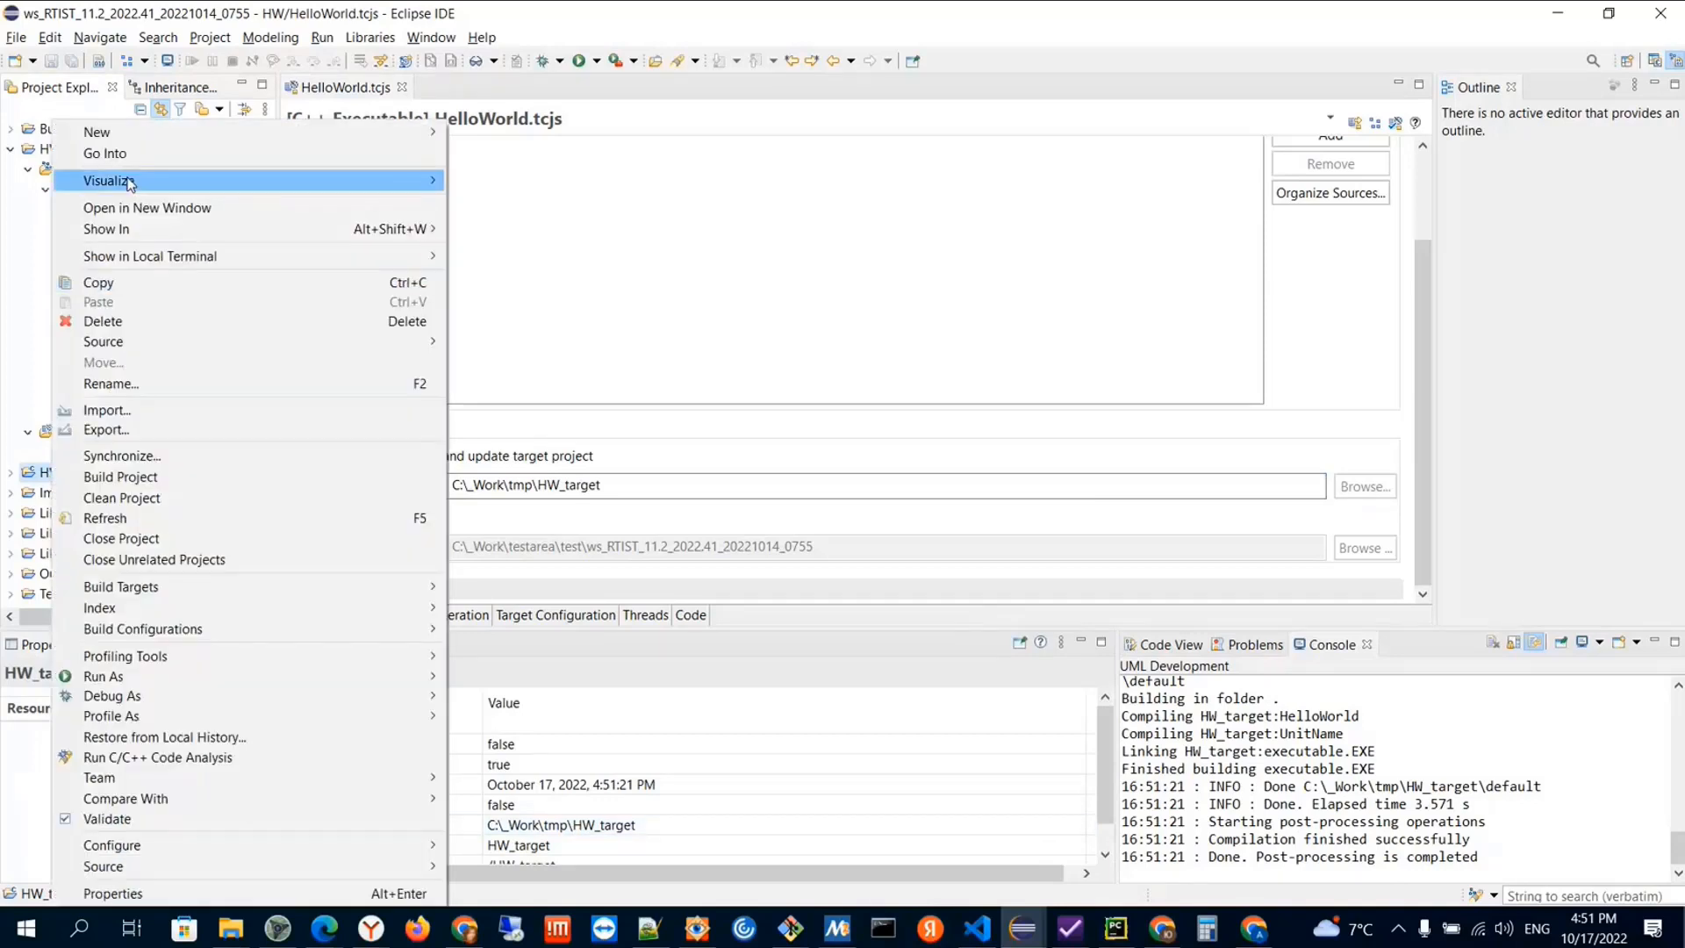
{"action": "mouse_move", "coordinate": [141, 237]}
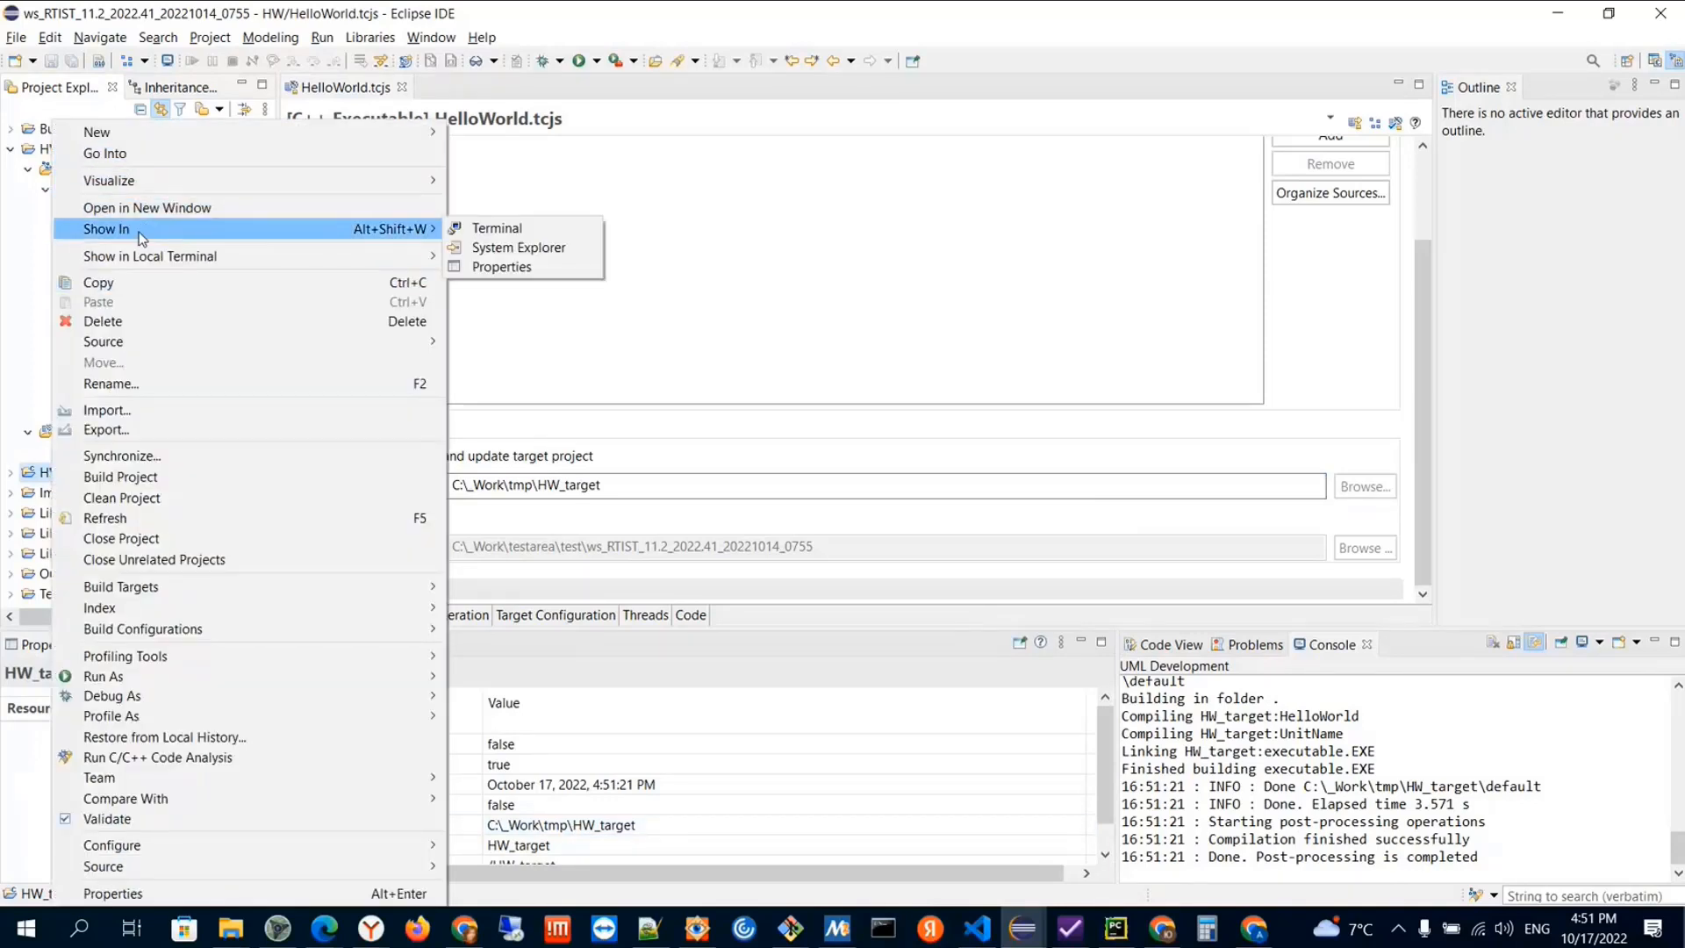
{"action": "left_click", "coordinate": [518, 248]}
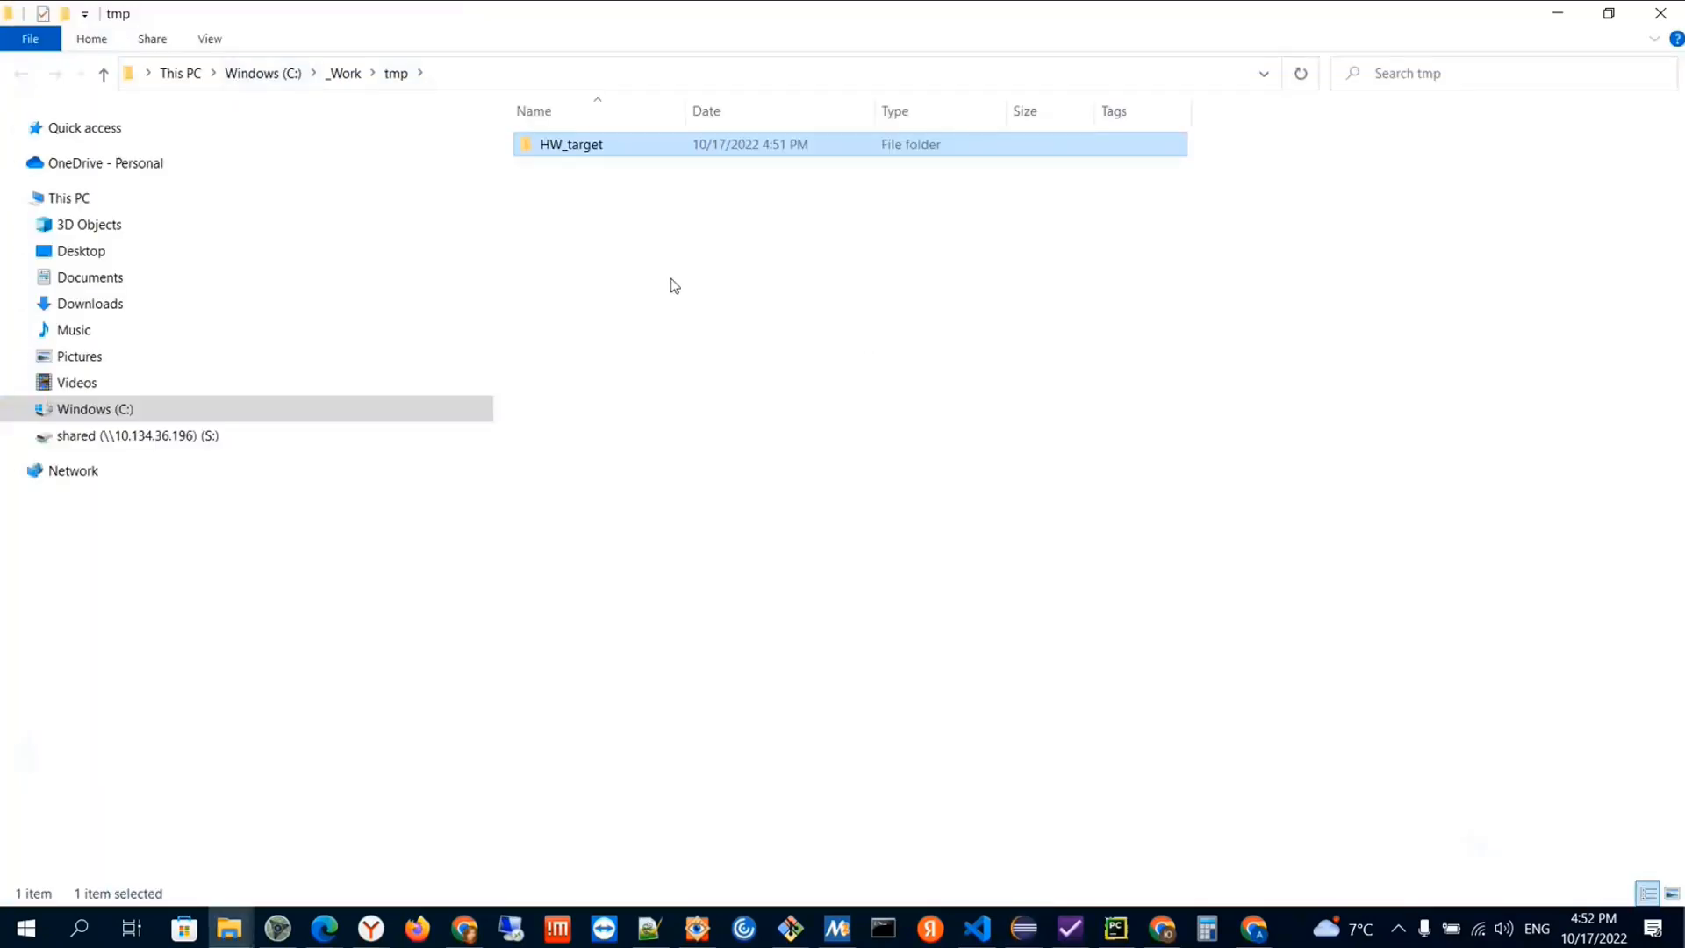
Return to Eclipse, remove all generated projects, and check the tmp folder in File Explorer
{"action": "left_click", "coordinate": [162, 452]}
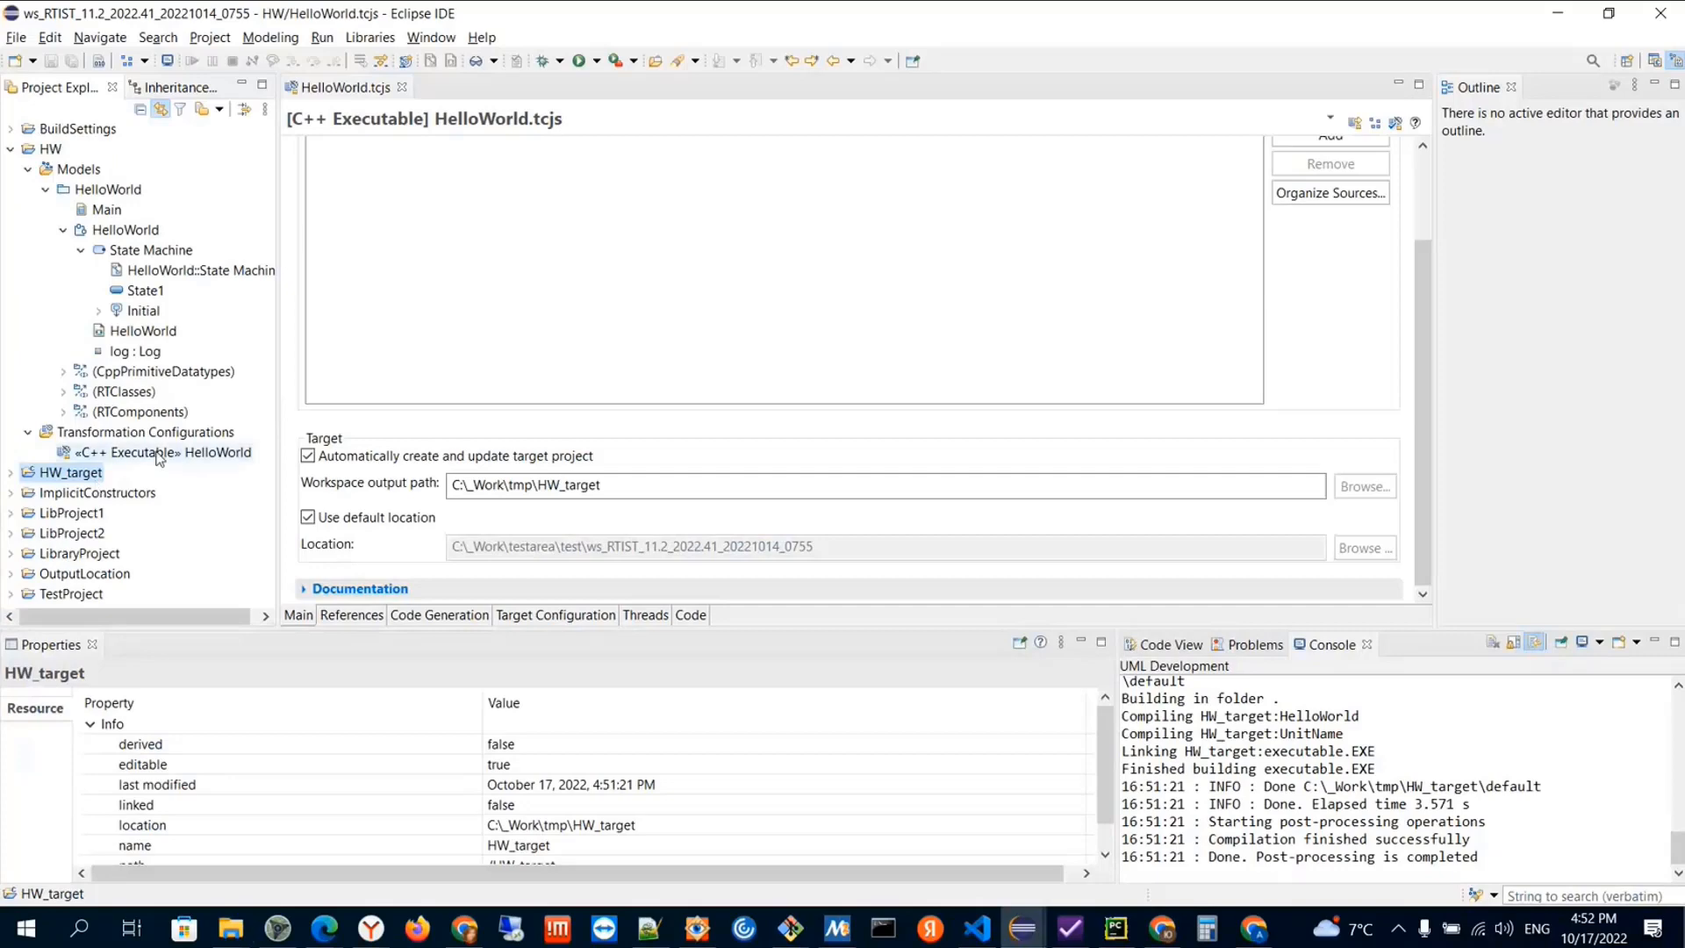
{"action": "right_click", "coordinate": [174, 452]}
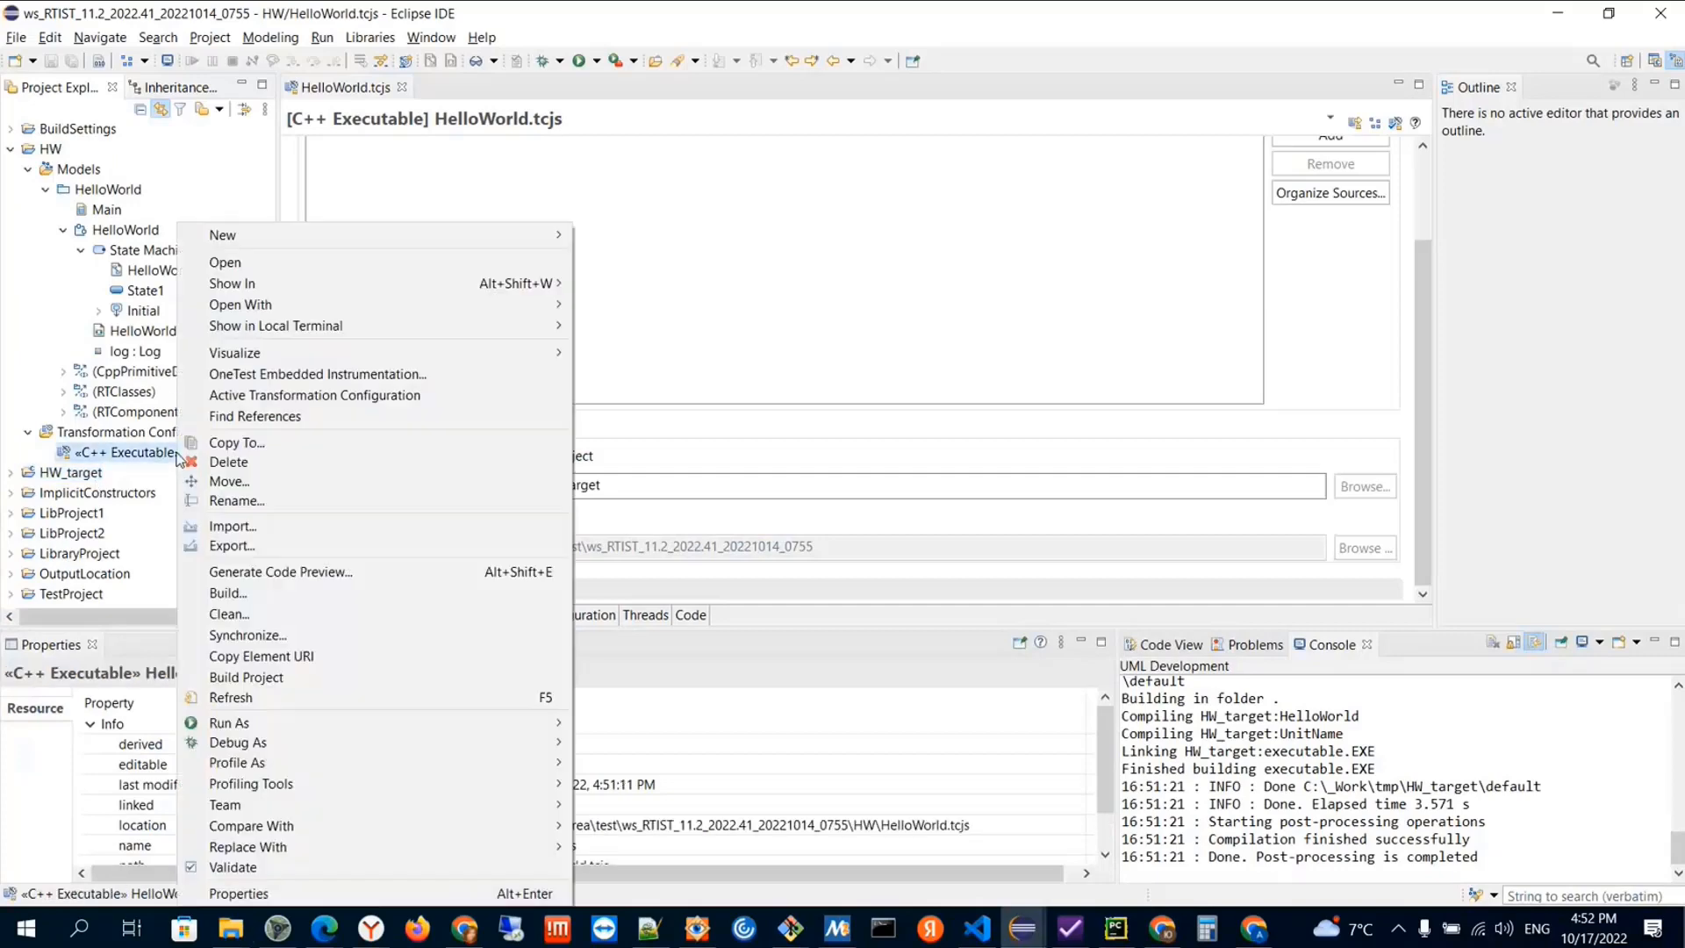
{"action": "left_click", "coordinate": [16, 37]}
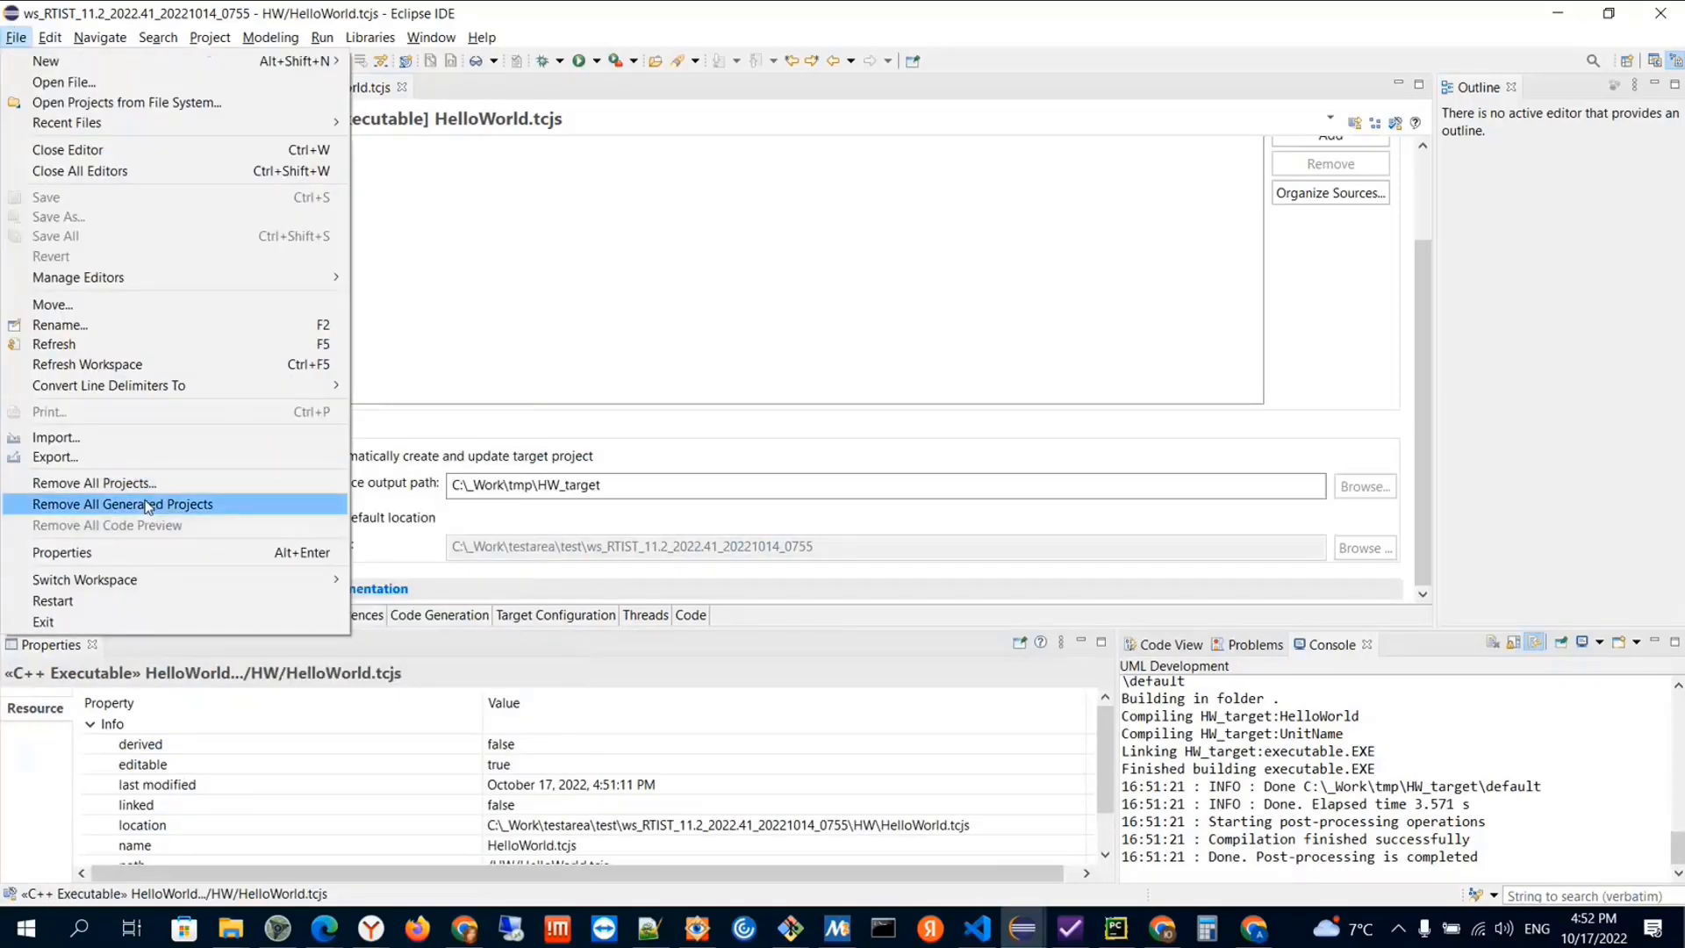
{"action": "left_click", "coordinate": [147, 504]}
{"action": "key", "text": "alt+Tab"}
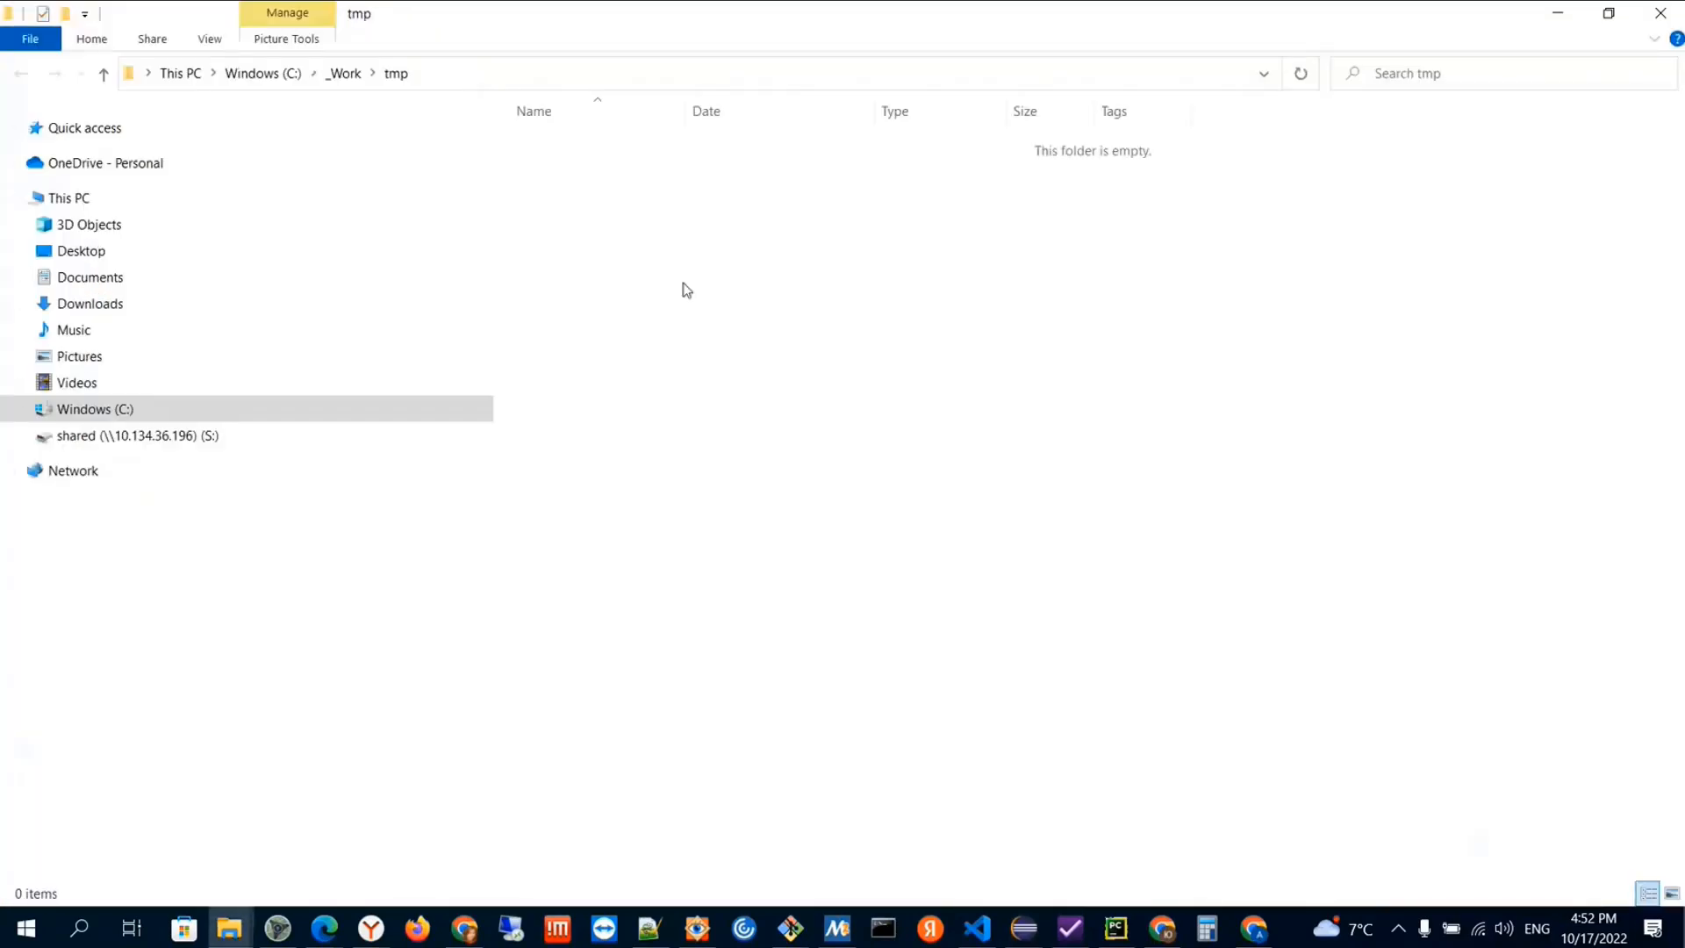
Return to Eclipse, open the top transformation configuration of the OutputLocation project, and view its target settings
{"action": "key", "text": "alt+Tab"}
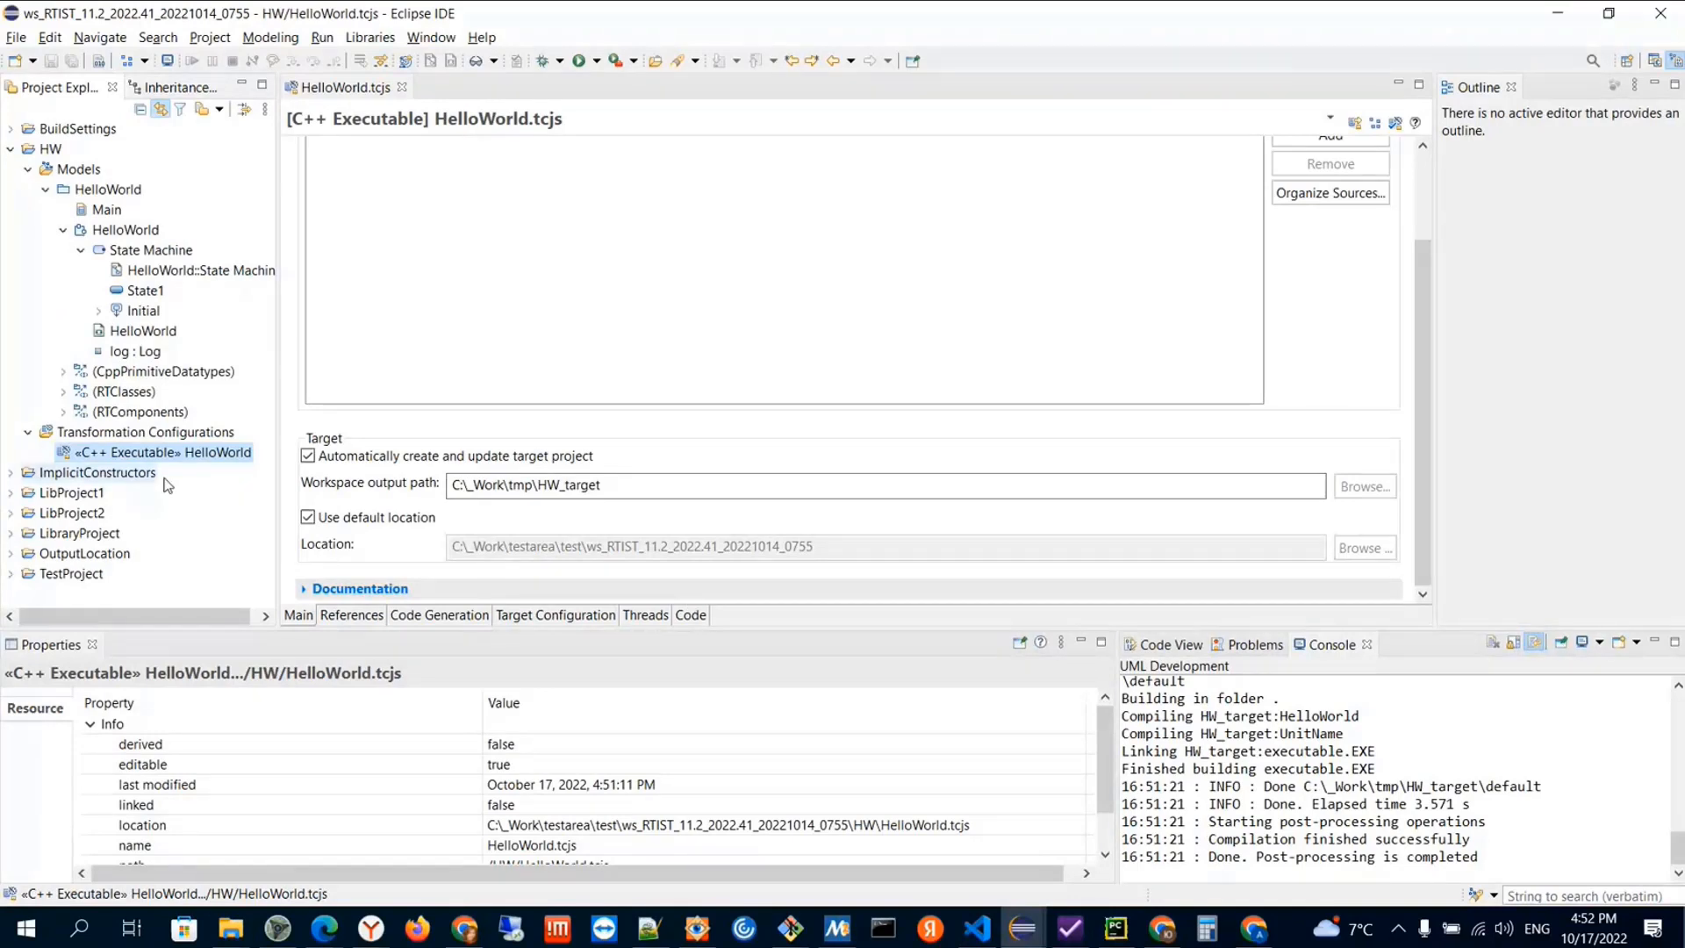
{"action": "left_click", "coordinate": [11, 149]}
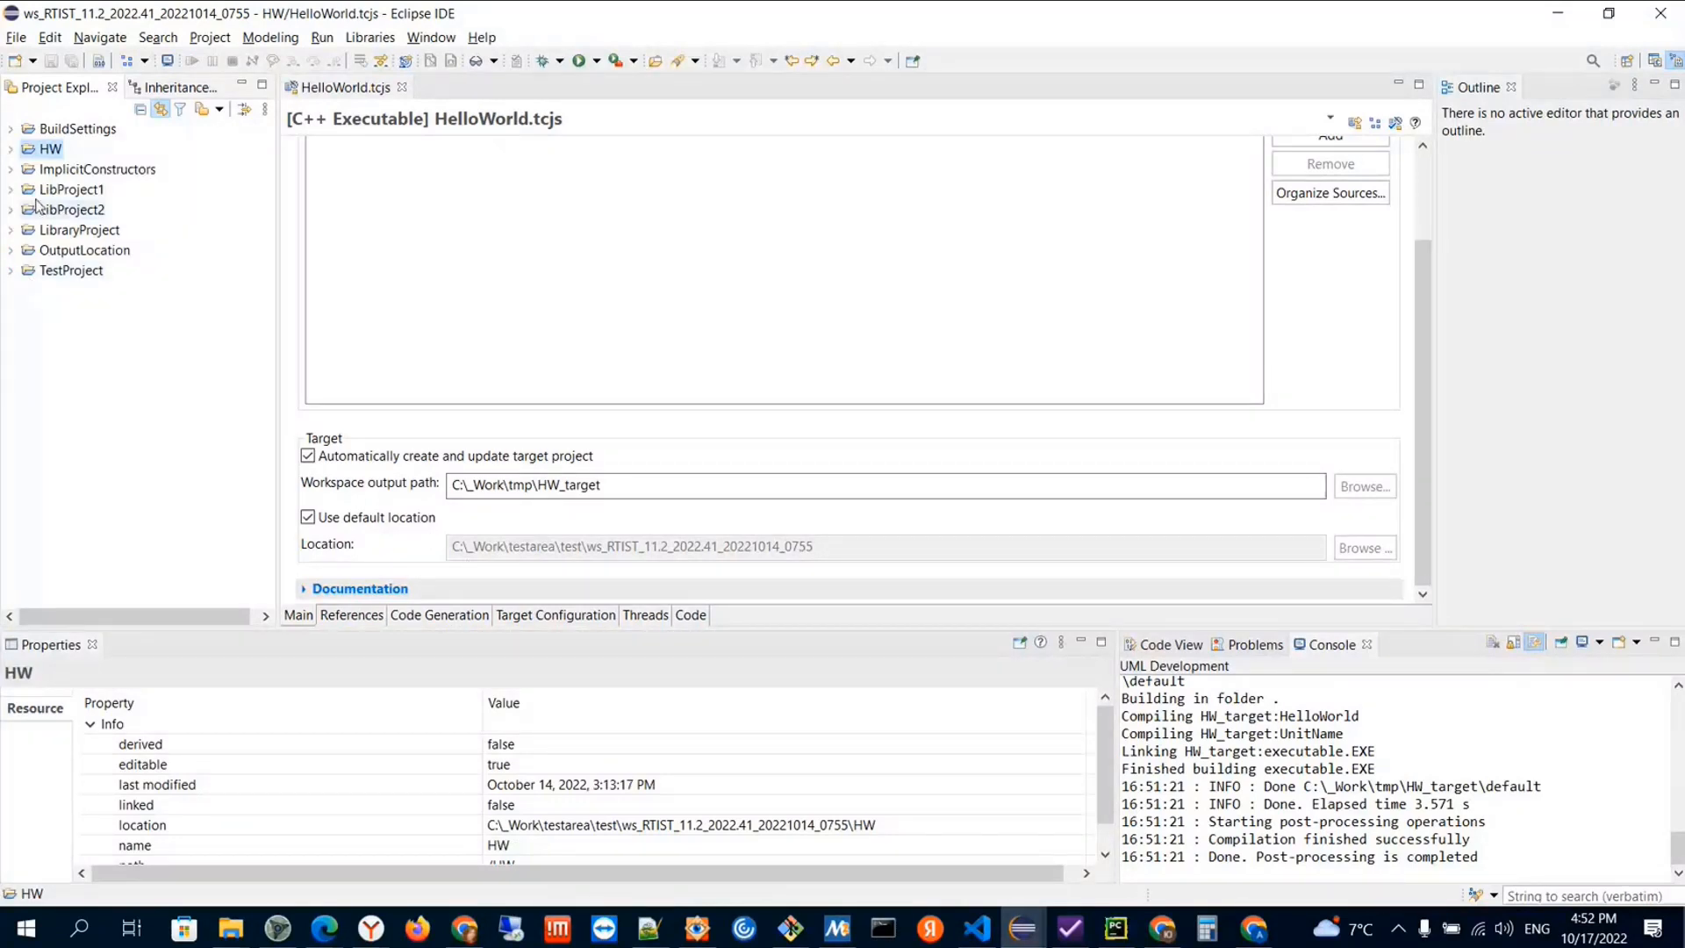
{"action": "left_click", "coordinate": [10, 250]}
{"action": "left_click", "coordinate": [85, 251]}
{"action": "left_click", "coordinate": [101, 352]}
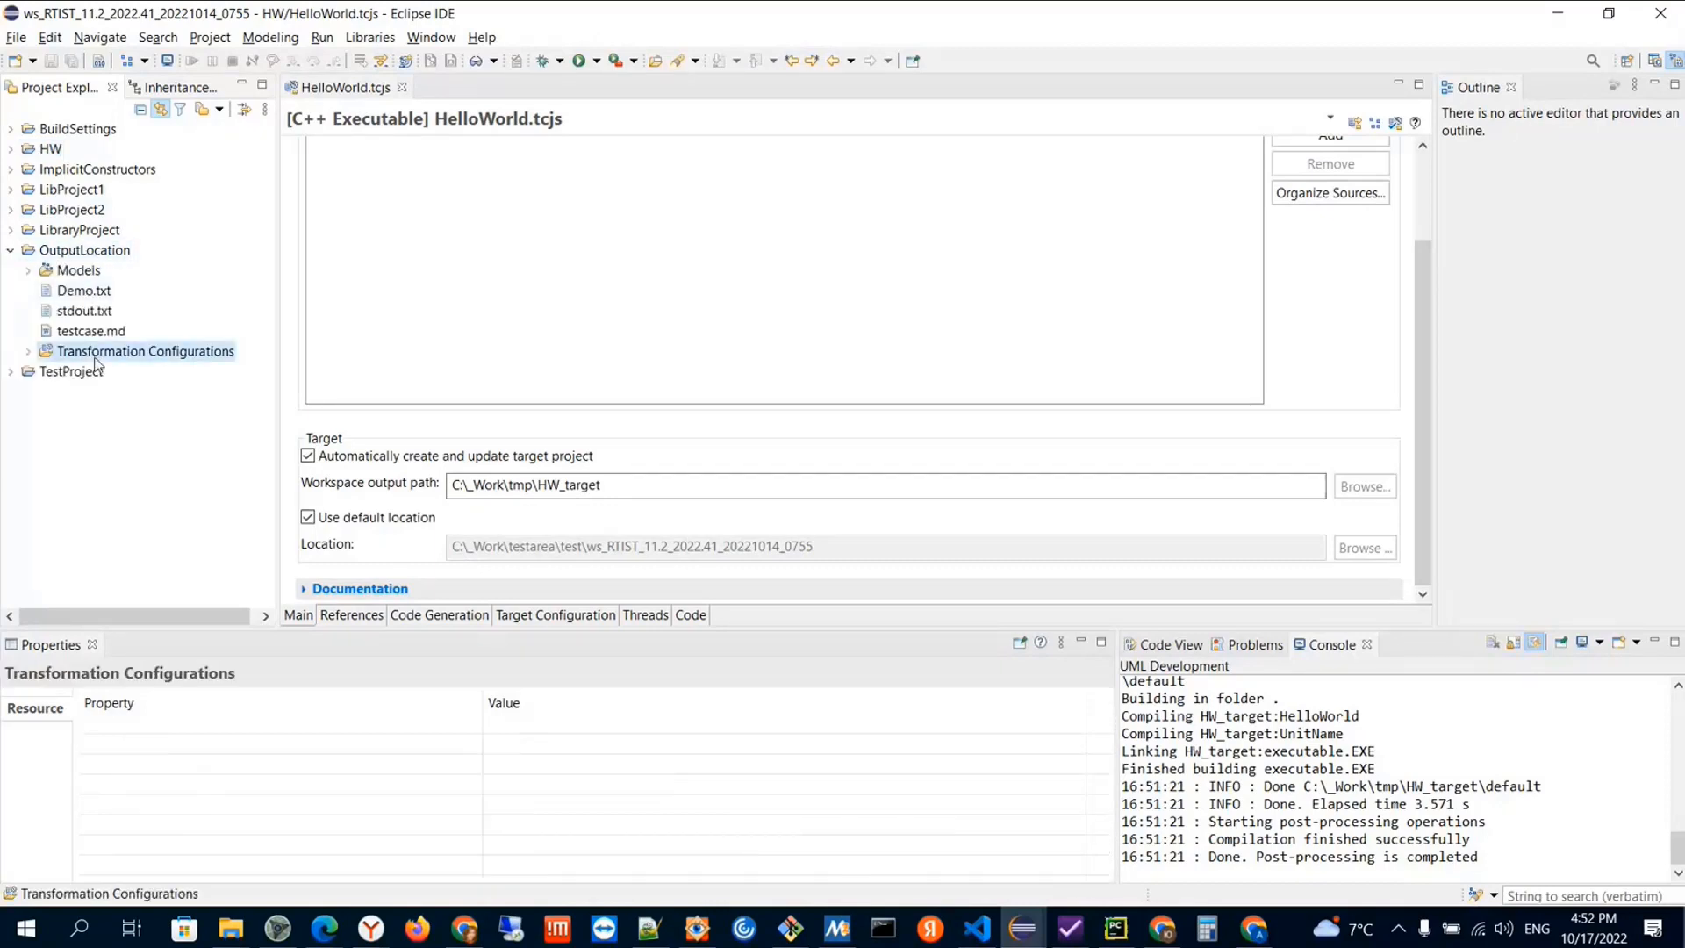
{"action": "left_click", "coordinate": [29, 351]}
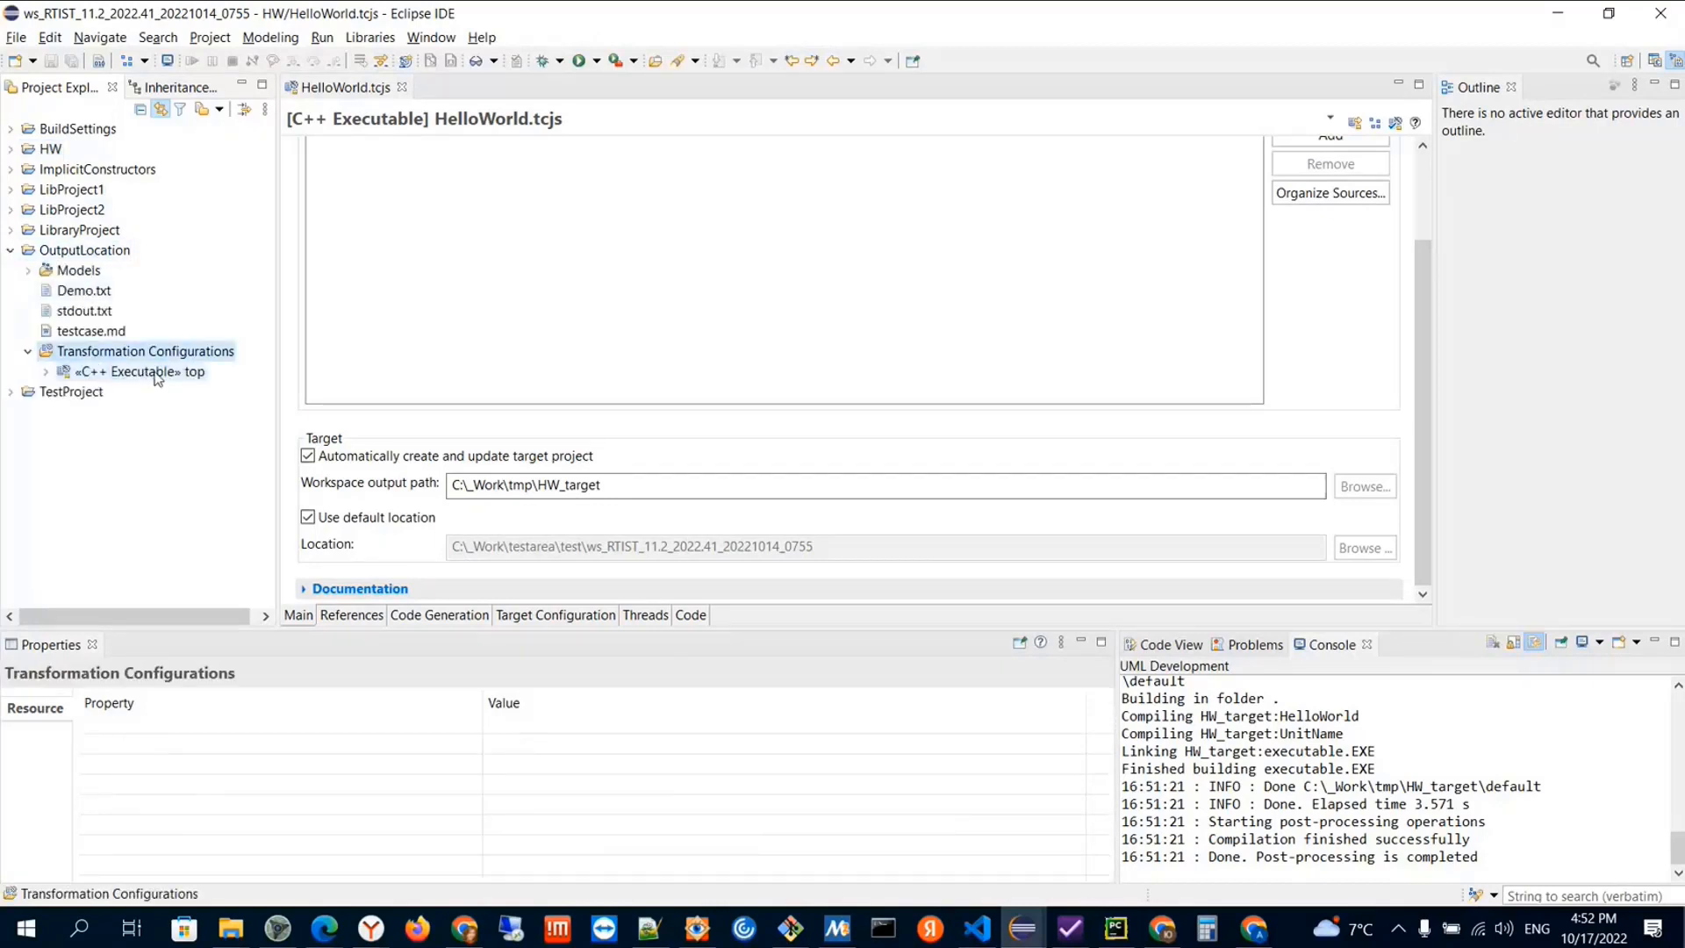
{"action": "left_click", "coordinate": [183, 372]}
{"action": "double_click", "coordinate": [183, 372]}
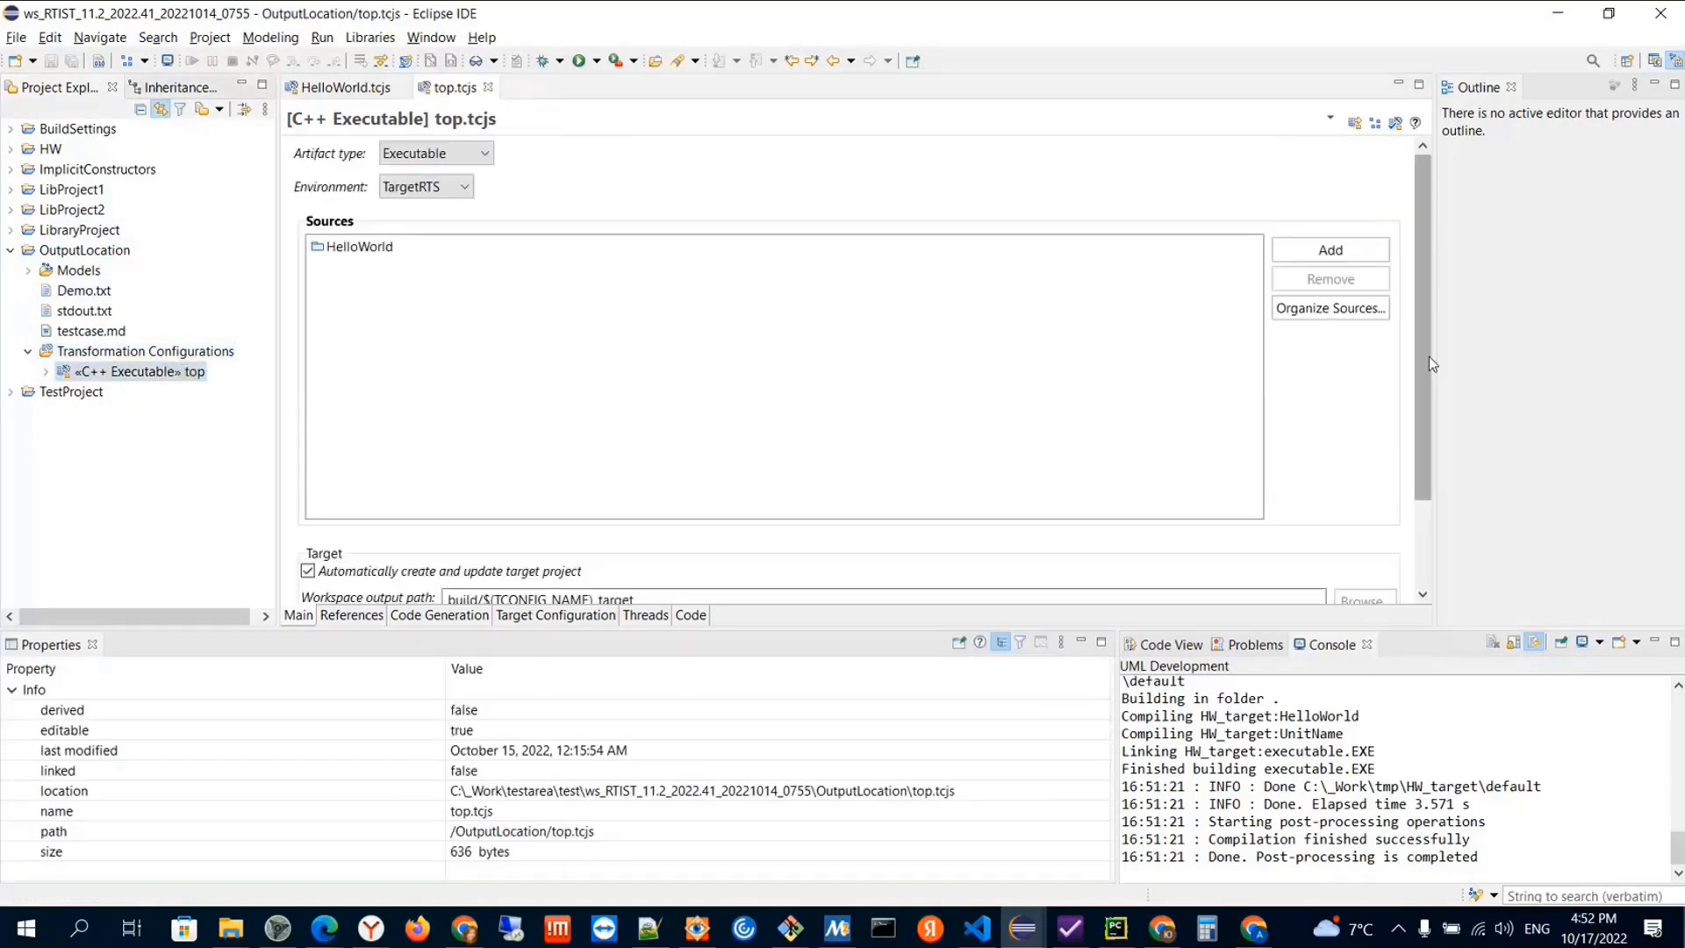
{"action": "left_click_drag", "start_coordinate": [1429, 356], "coordinate": [1421, 463]}
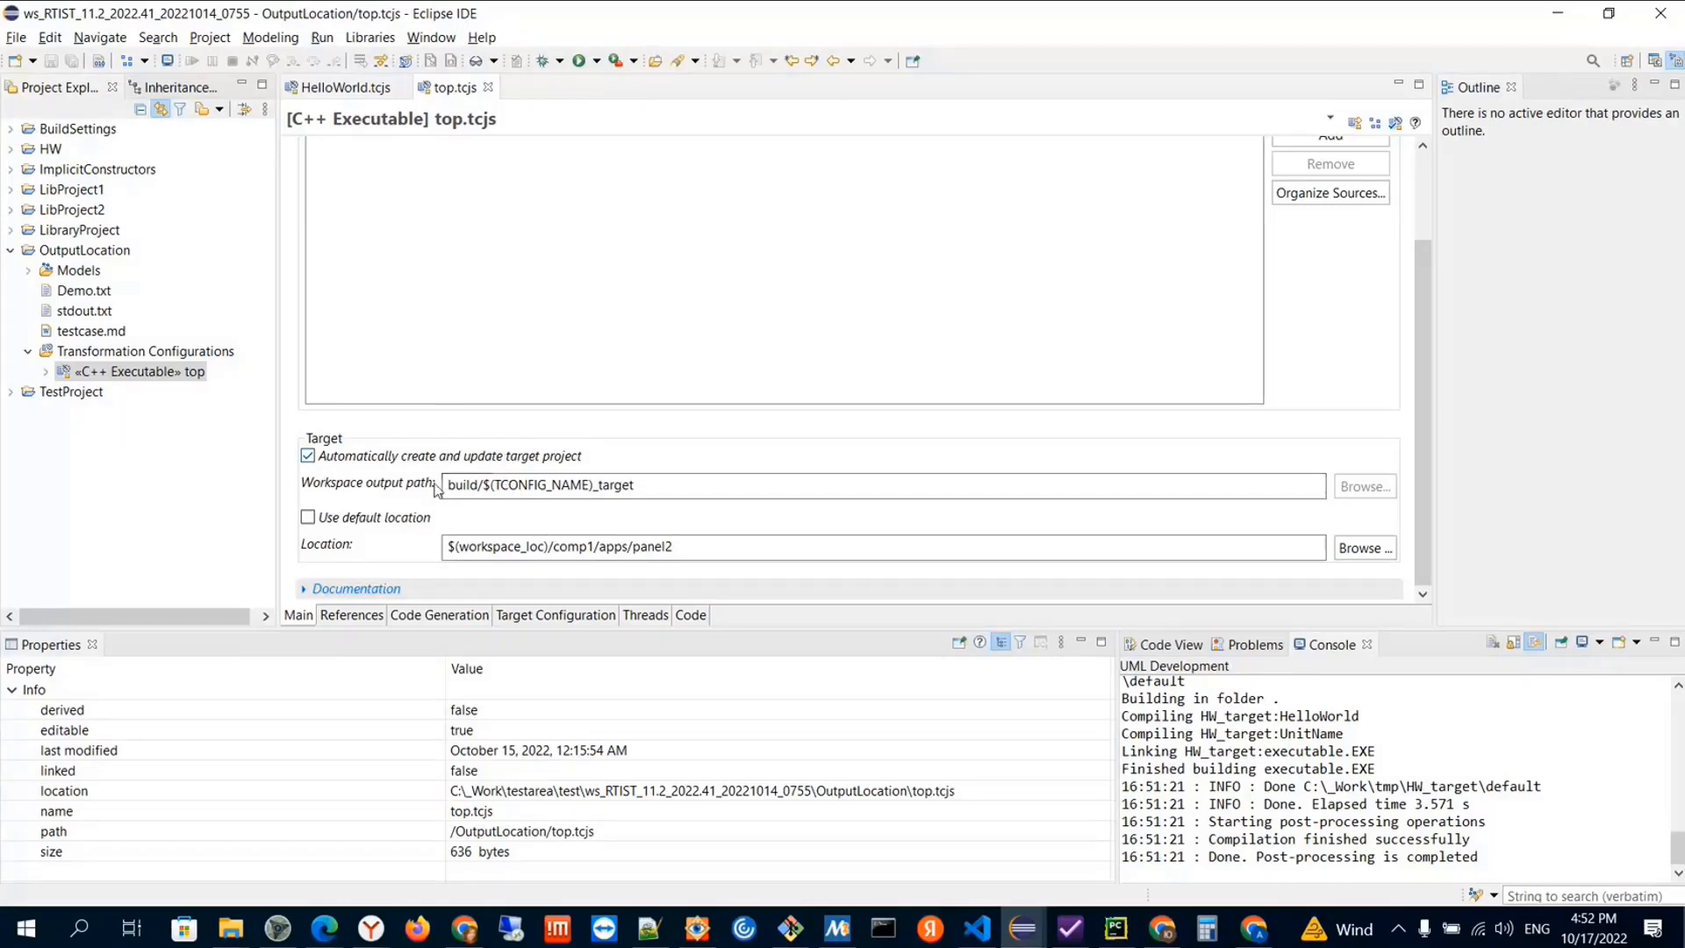
Check the references of top.tcjs, inspect the target settings of the inherited Common.tcjs, and return to top.tcjs
{"action": "left_click", "coordinate": [351, 615]}
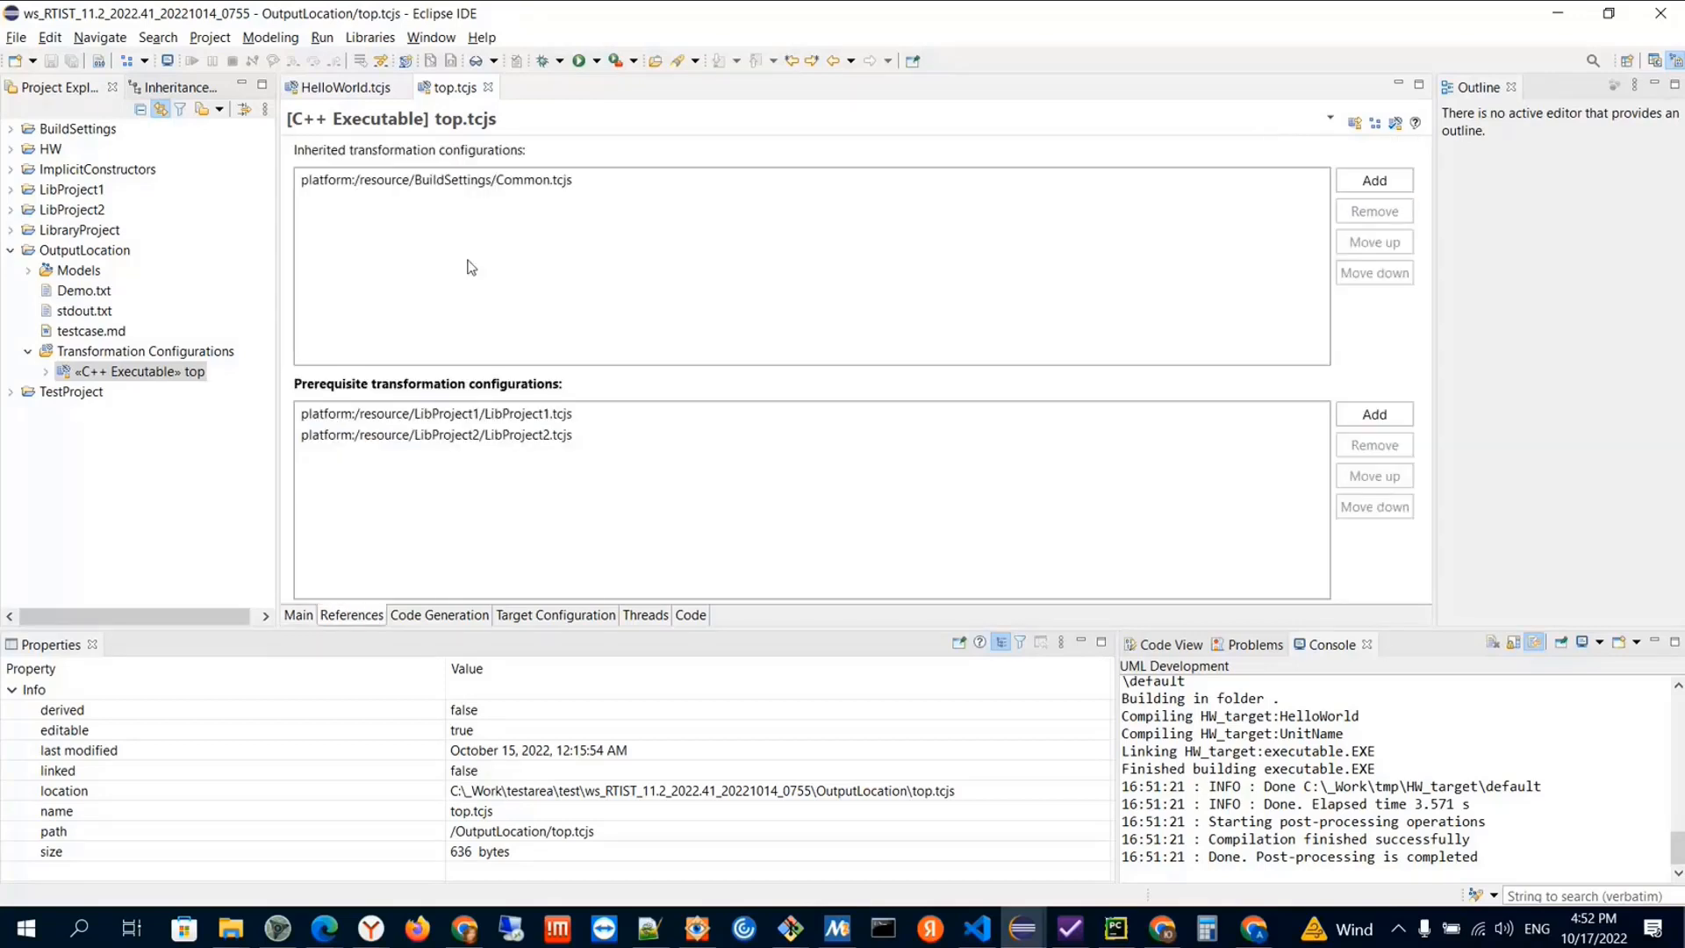
{"action": "double_click", "coordinate": [522, 180]}
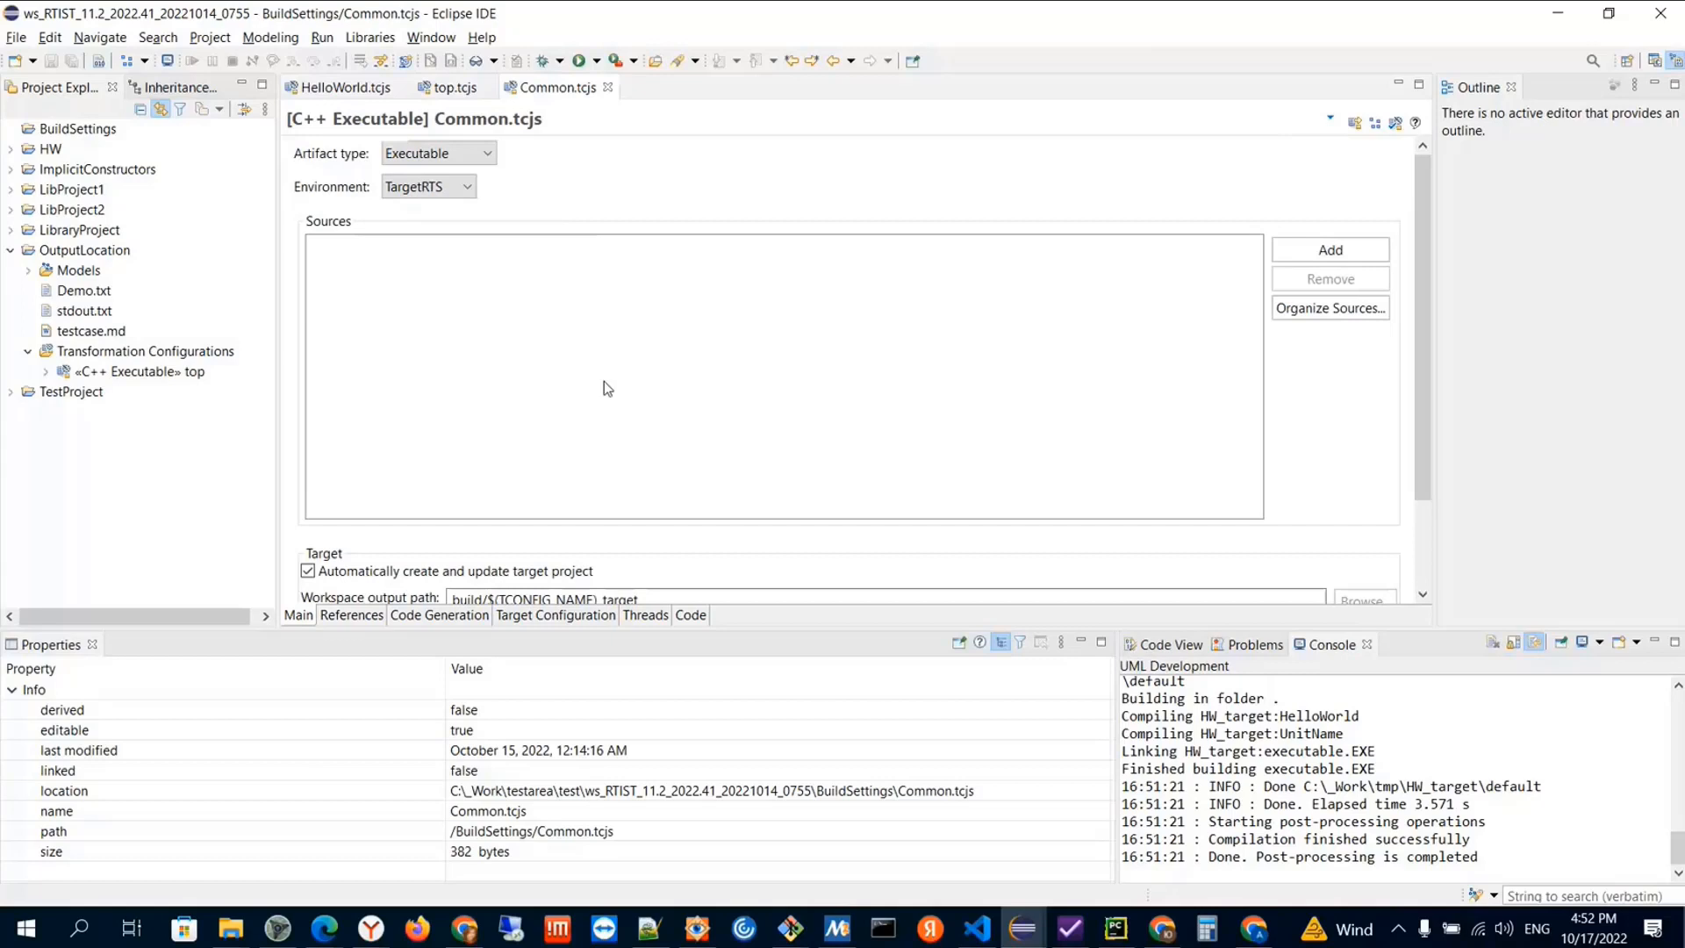
{"action": "left_click_drag", "start_coordinate": [1428, 302], "coordinate": [1424, 437]}
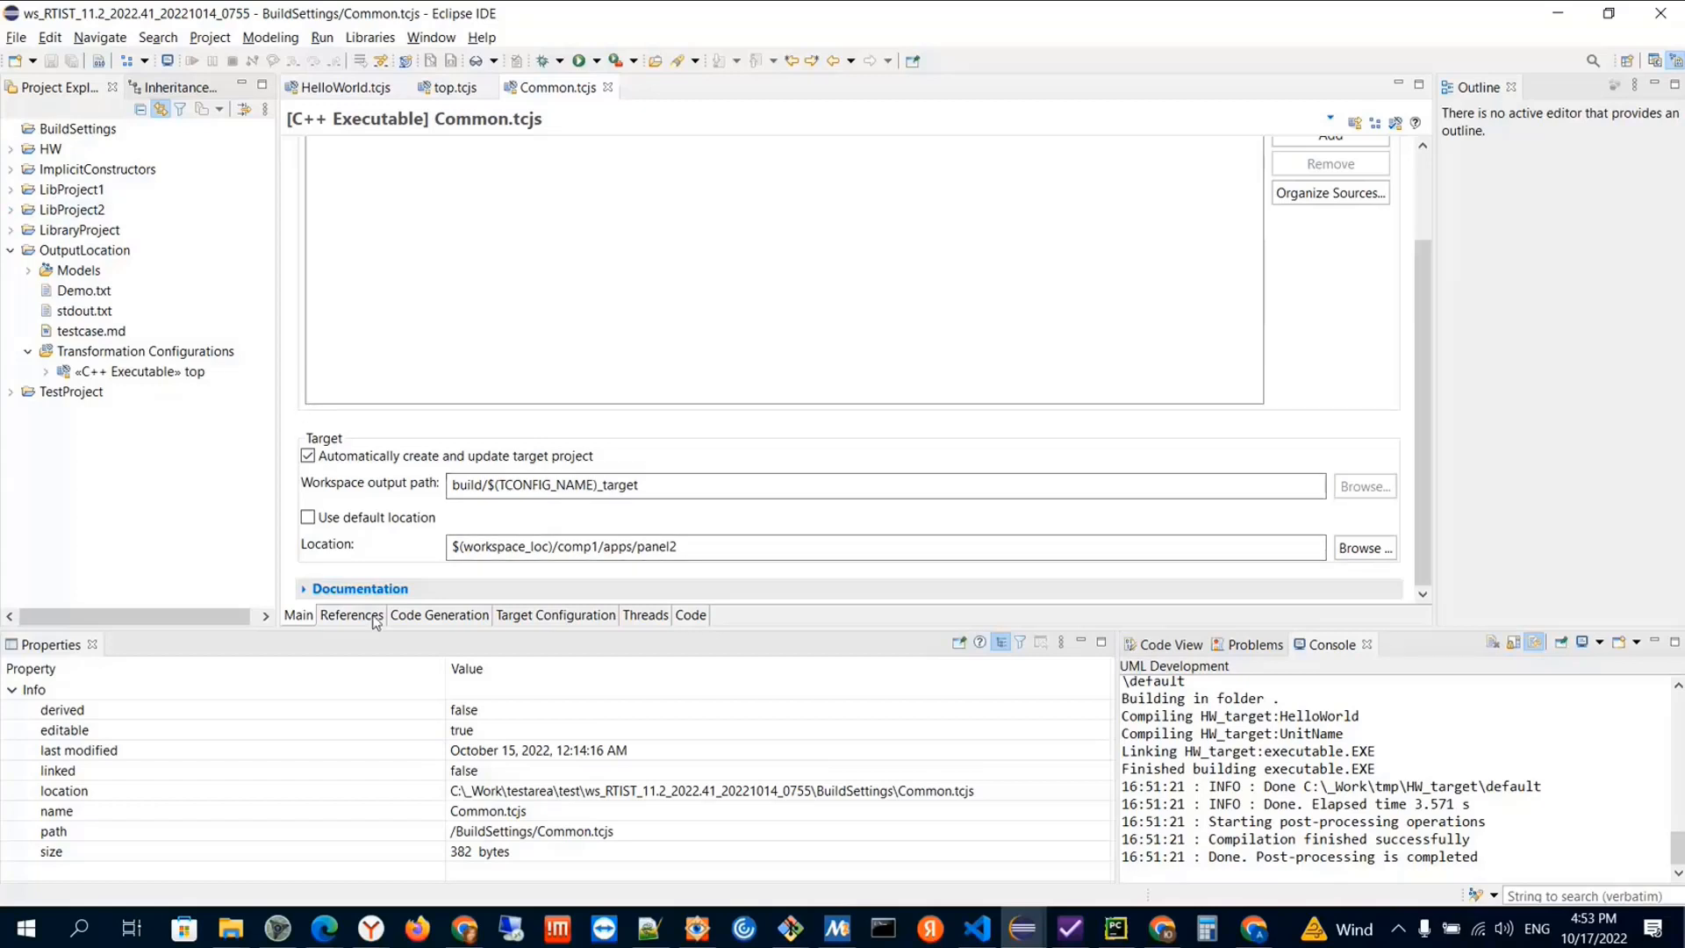
{"action": "left_click", "coordinate": [452, 87]}
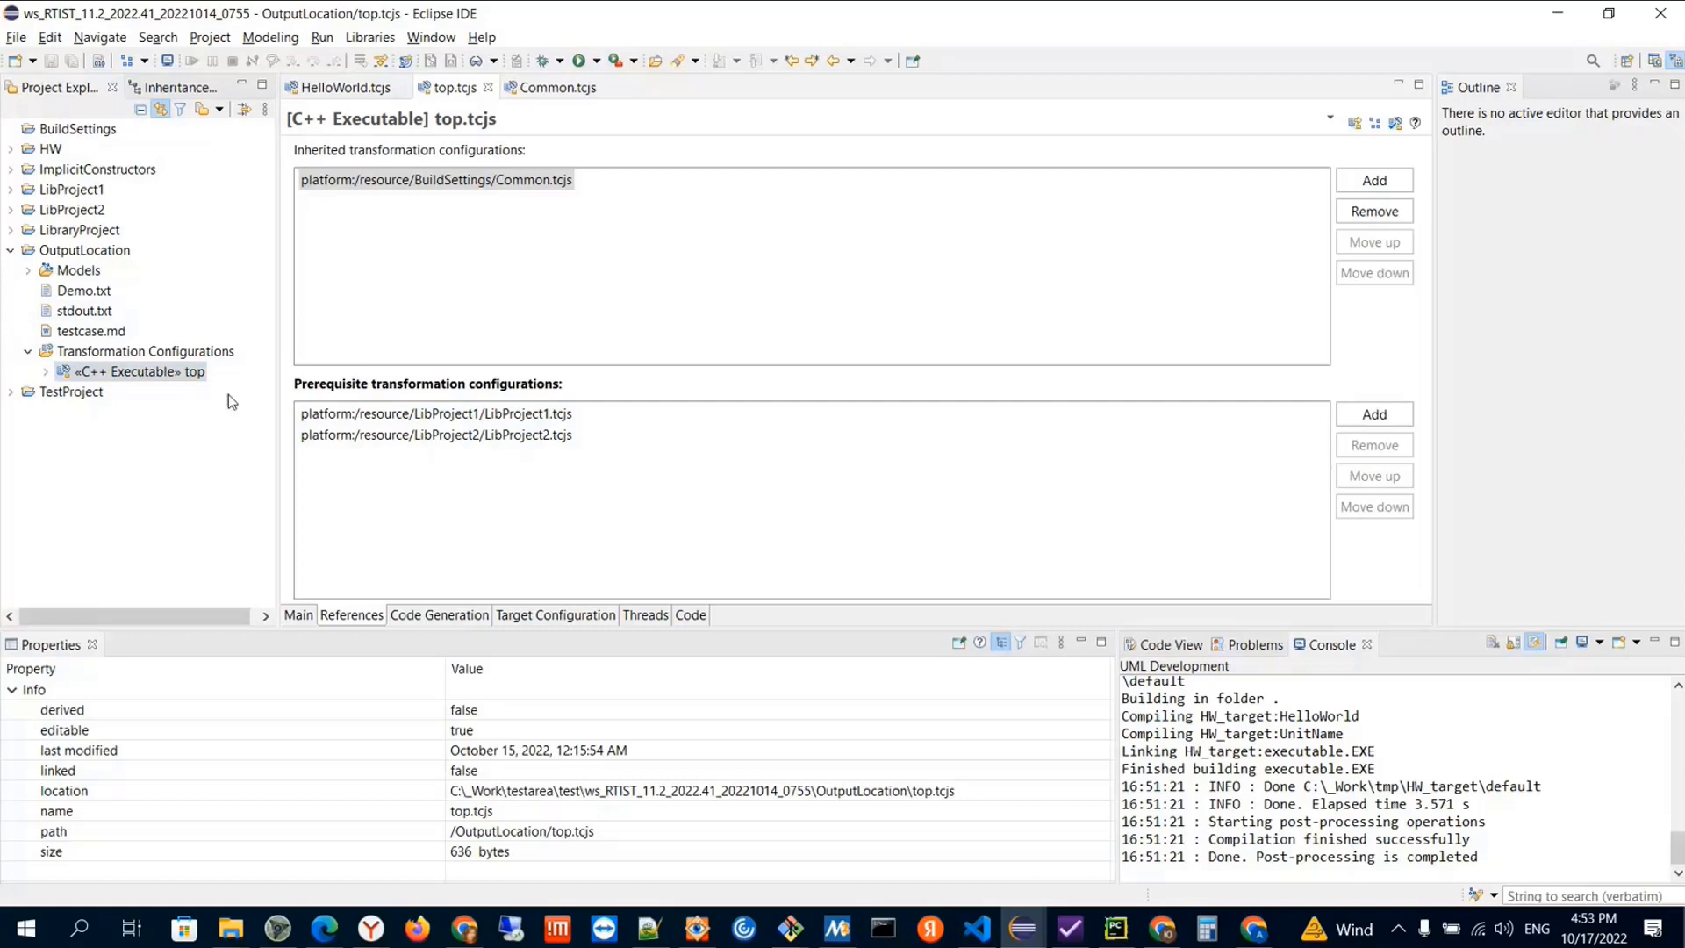
Examine the workspace variable and the relative folder part of the target location in top.tcjs
{"action": "left_click", "coordinate": [556, 614]}
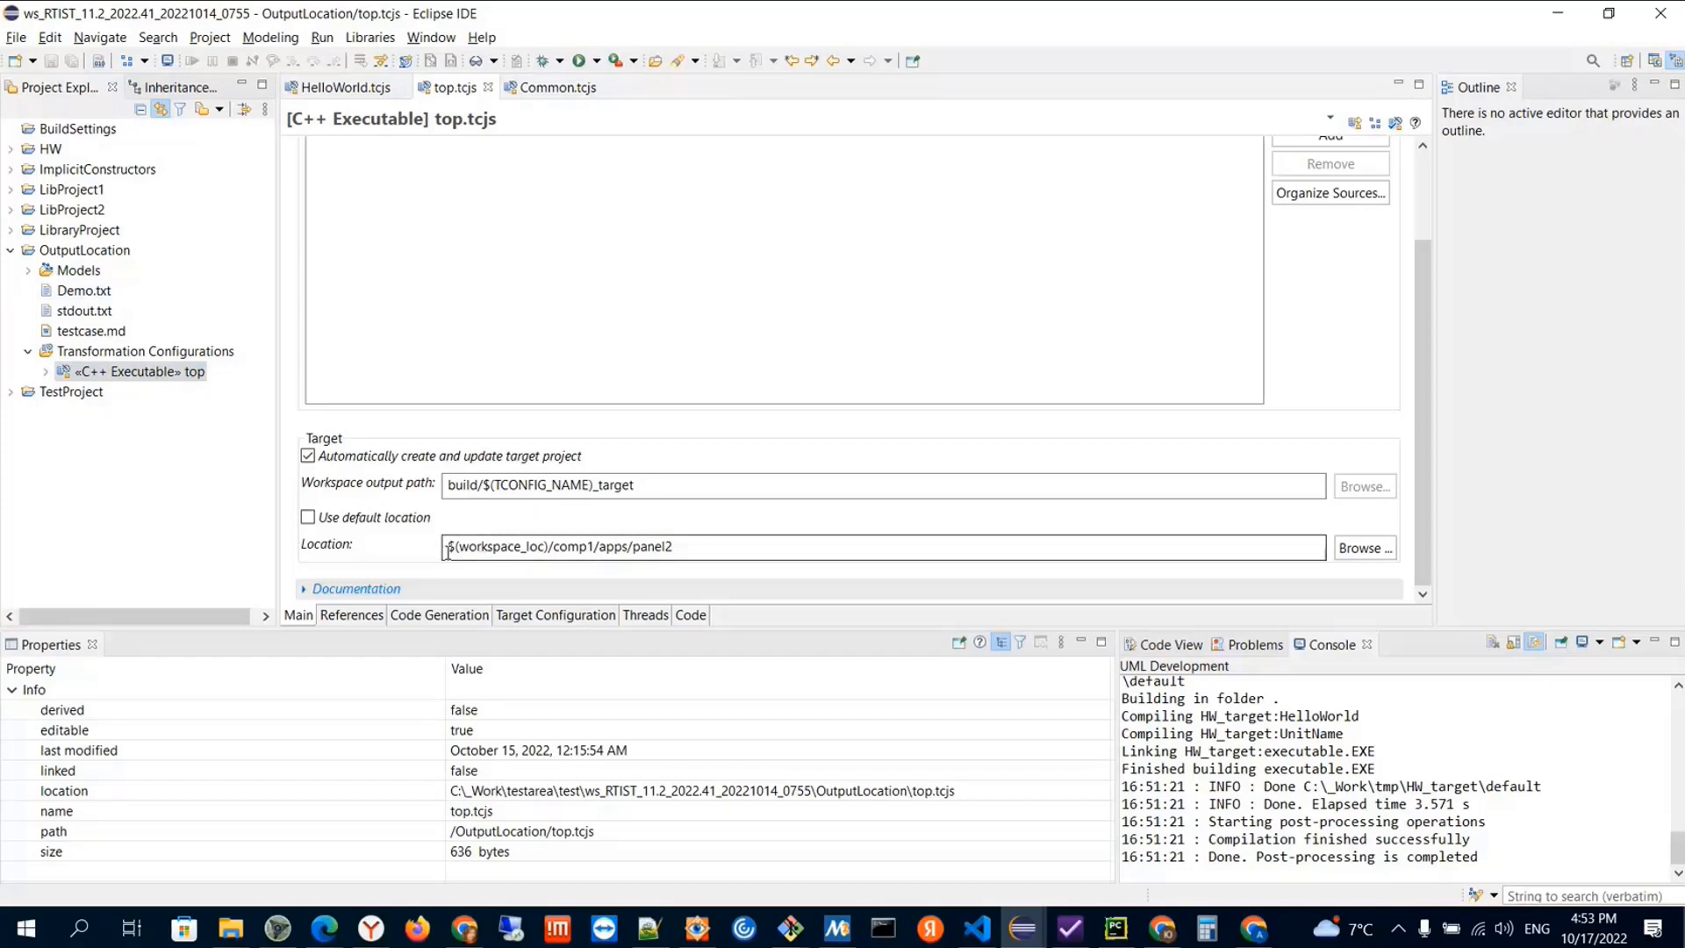
{"action": "left_click_drag", "start_coordinate": [448, 546], "coordinate": [550, 547]}
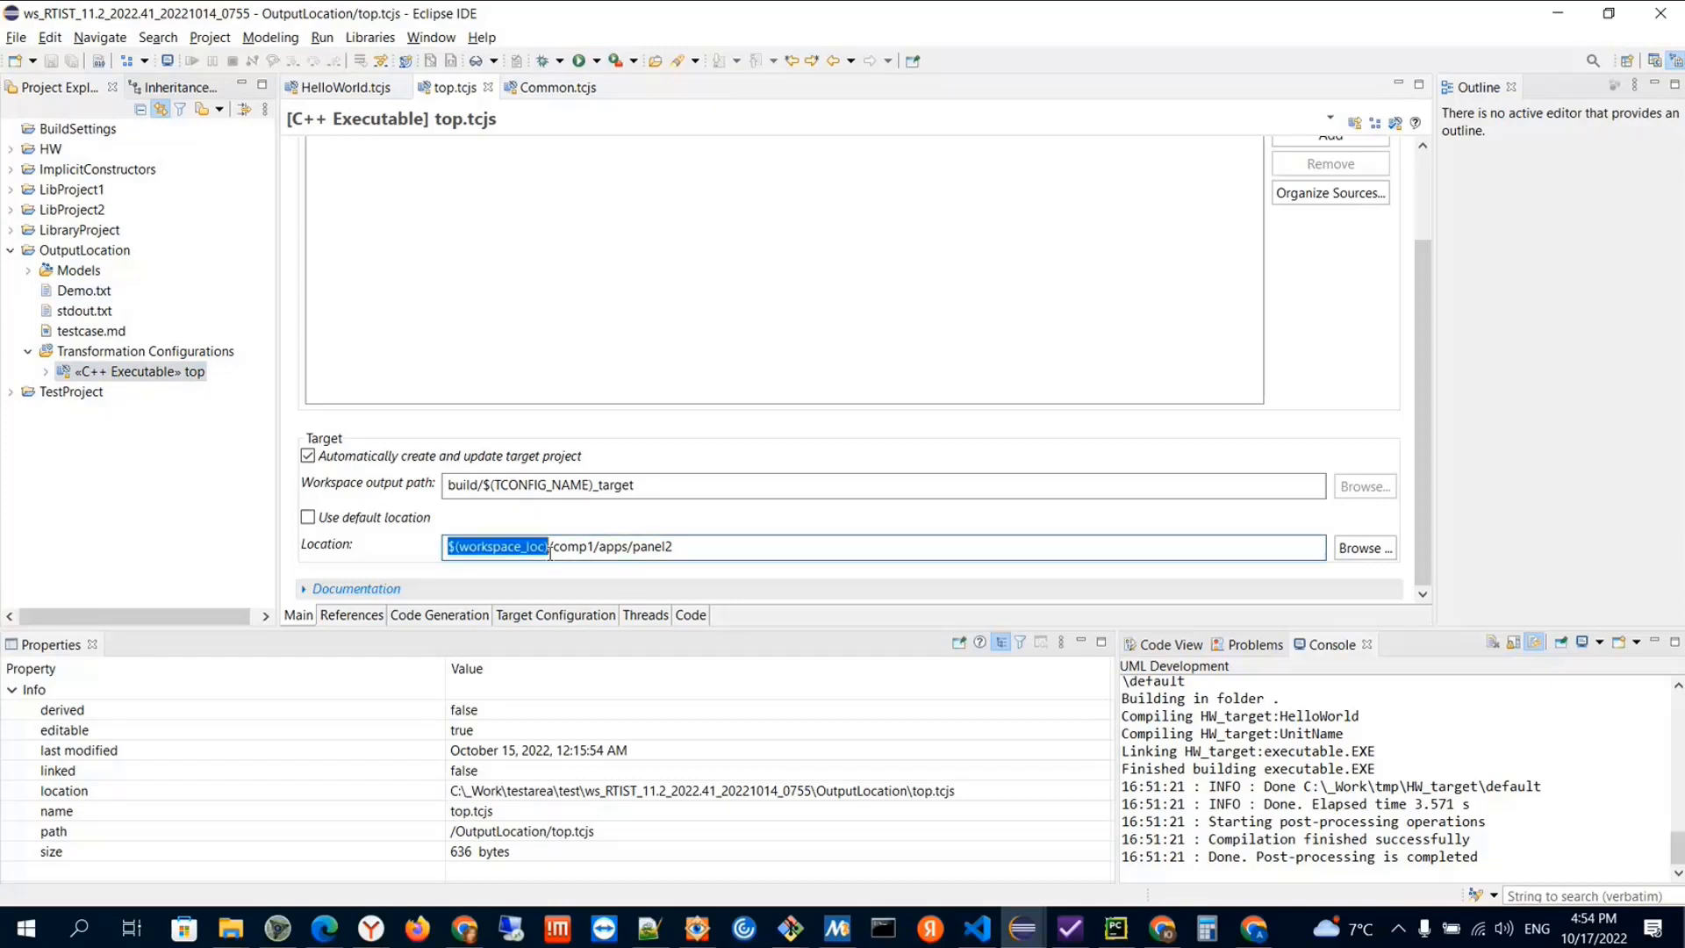
{"action": "left_click", "coordinate": [501, 547]}
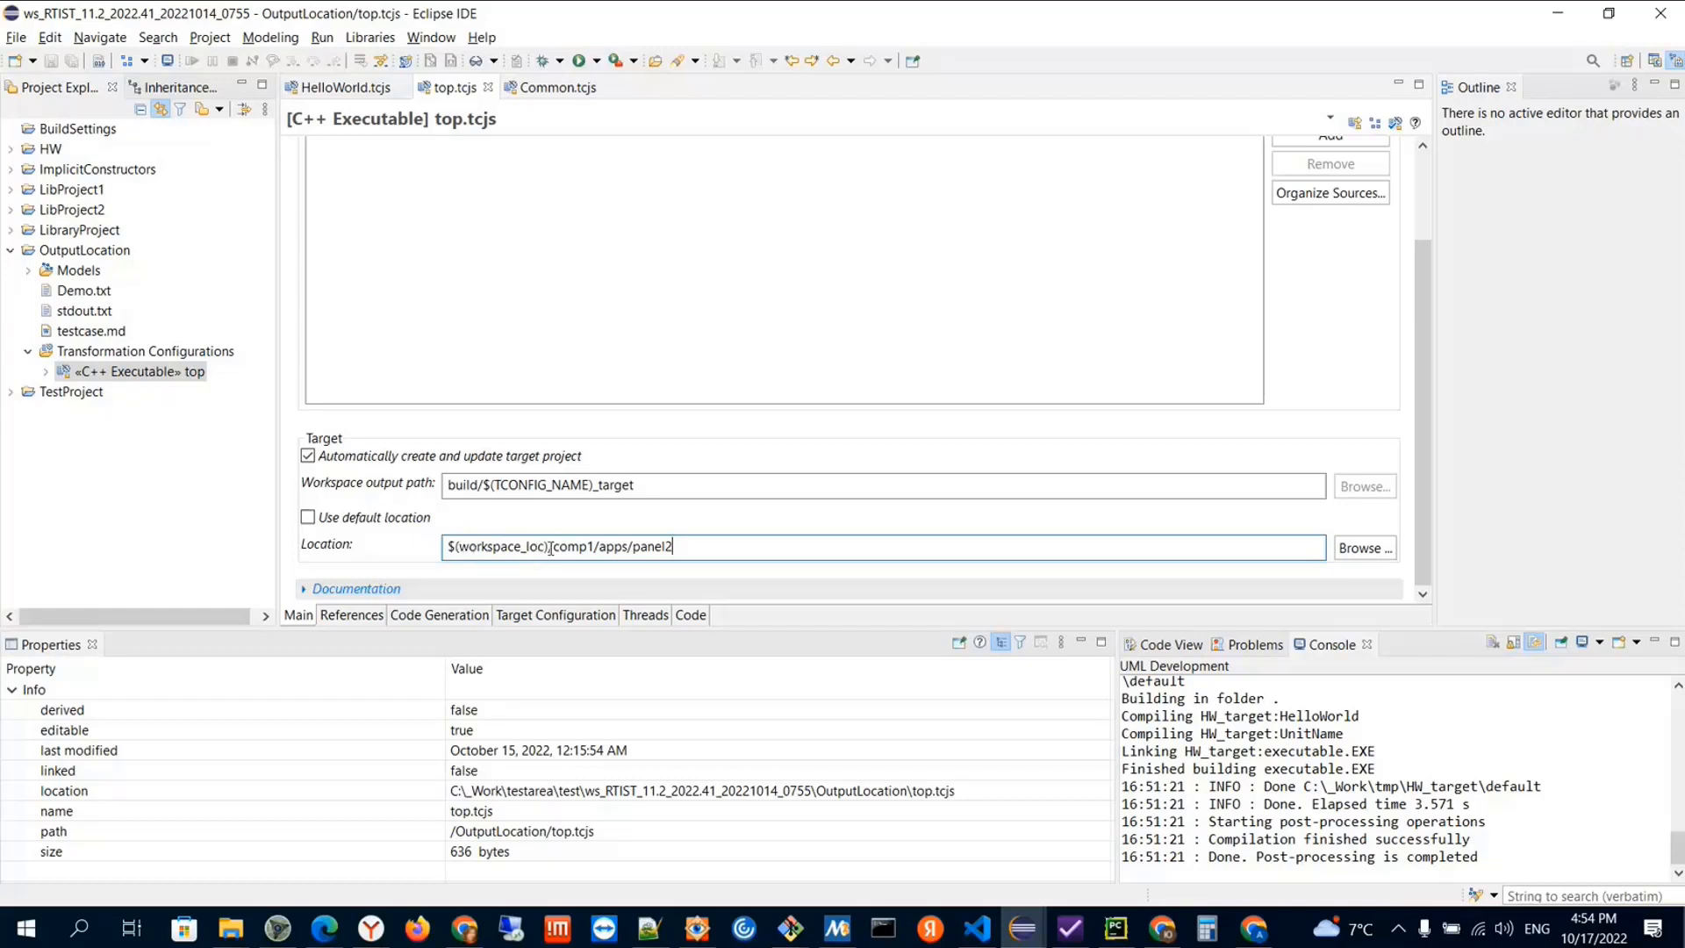
{"action": "left_click_drag", "start_coordinate": [551, 548], "coordinate": [675, 553]}
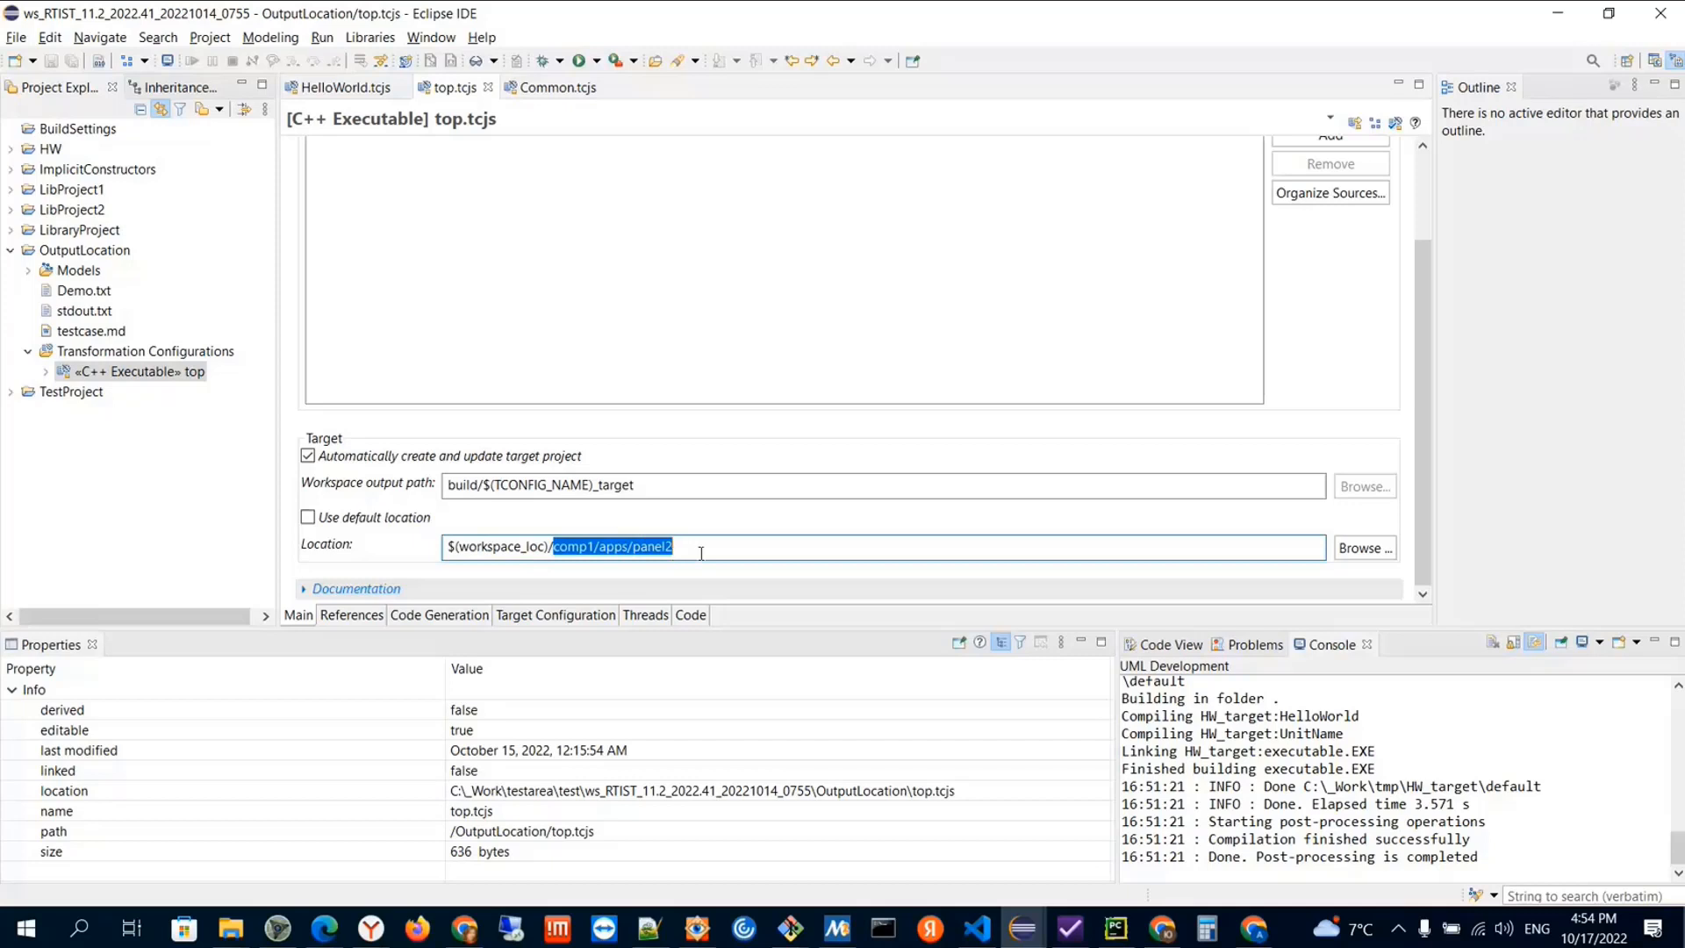
{"action": "left_click", "coordinate": [592, 553]}
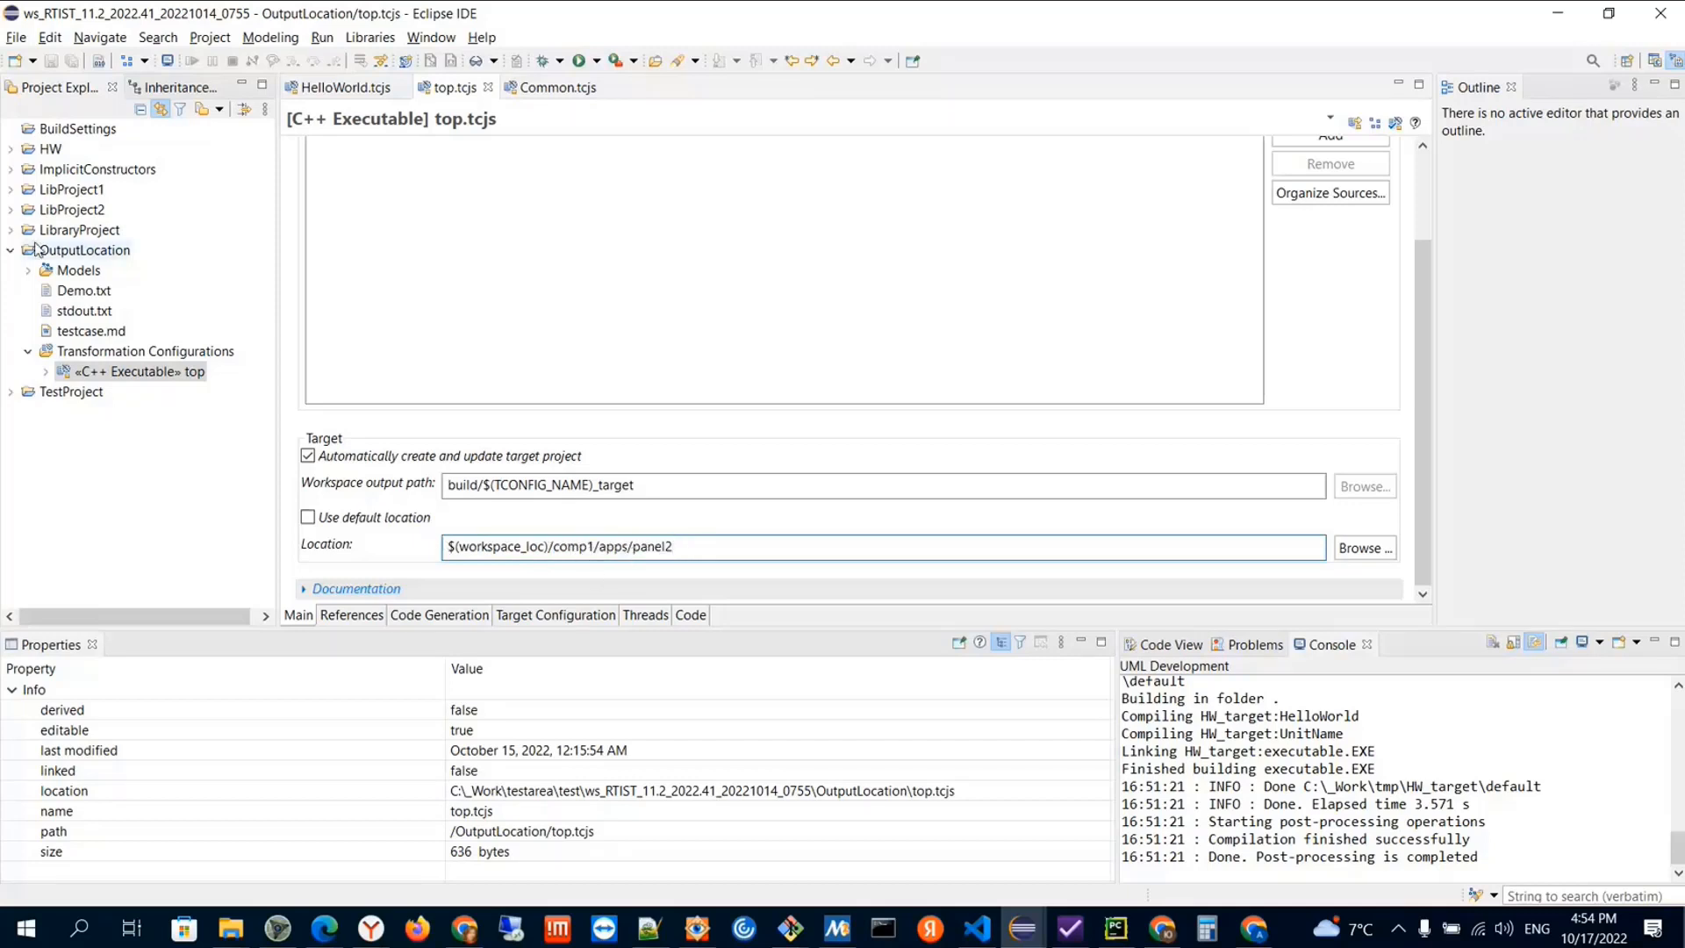
Open the LibProject1 library configuration and examine its redefined workspace output path and the workspace variable in it
{"action": "left_click", "coordinate": [12, 190]}
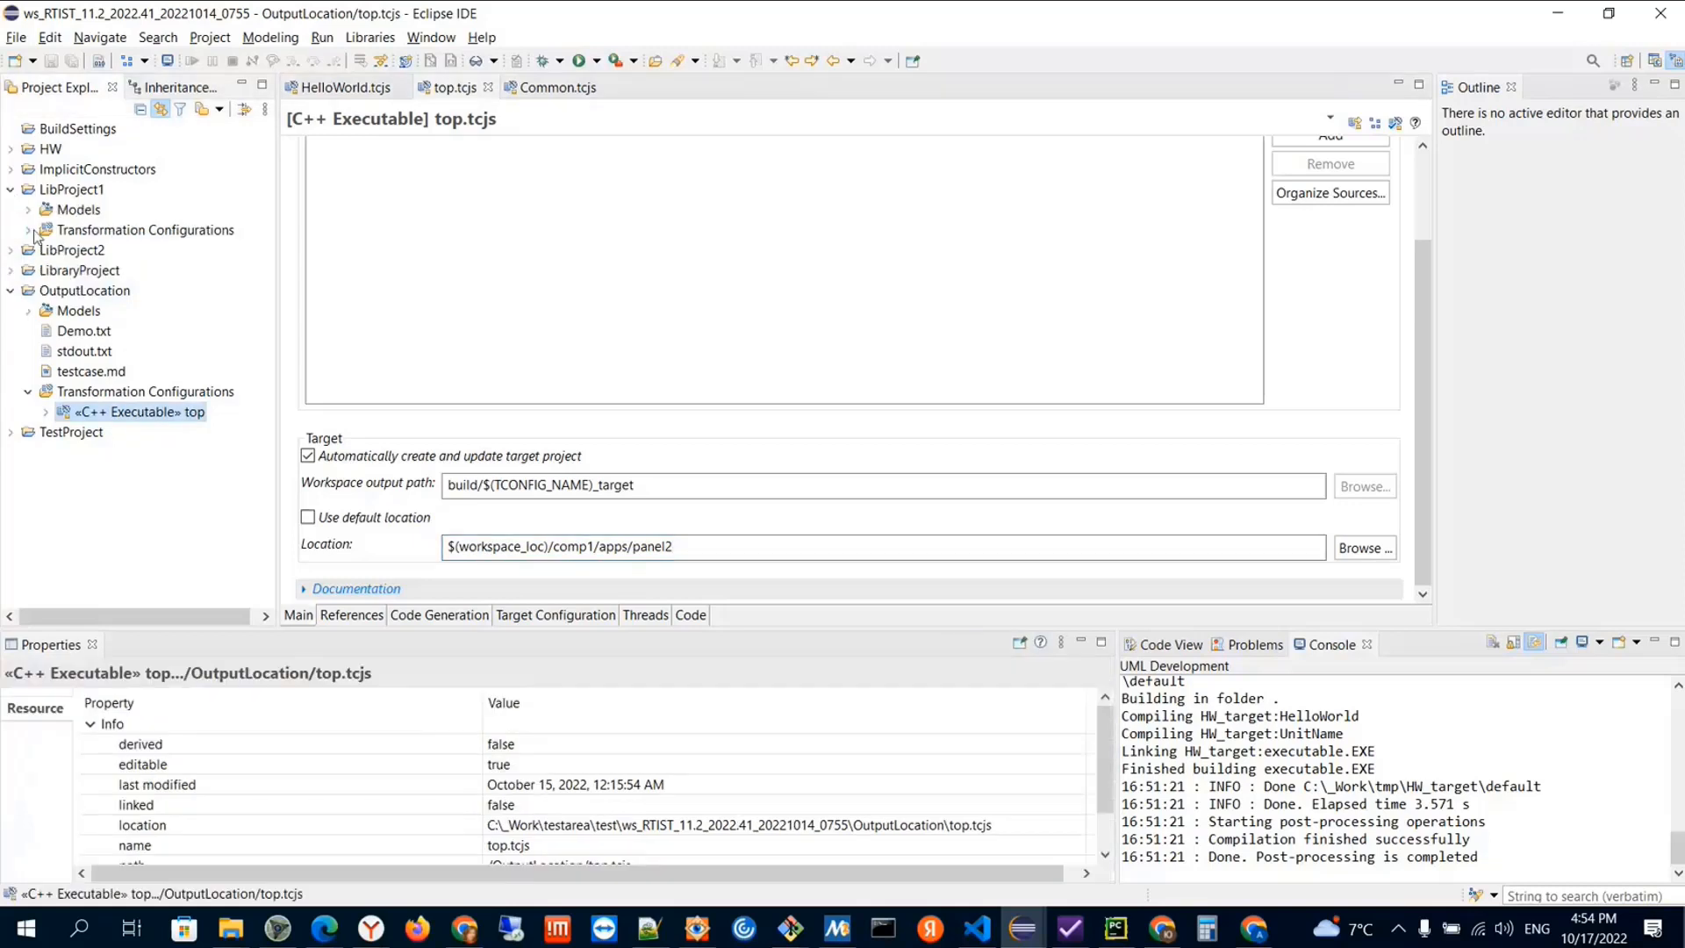
{"action": "left_click", "coordinate": [29, 230]}
{"action": "double_click", "coordinate": [149, 250]}
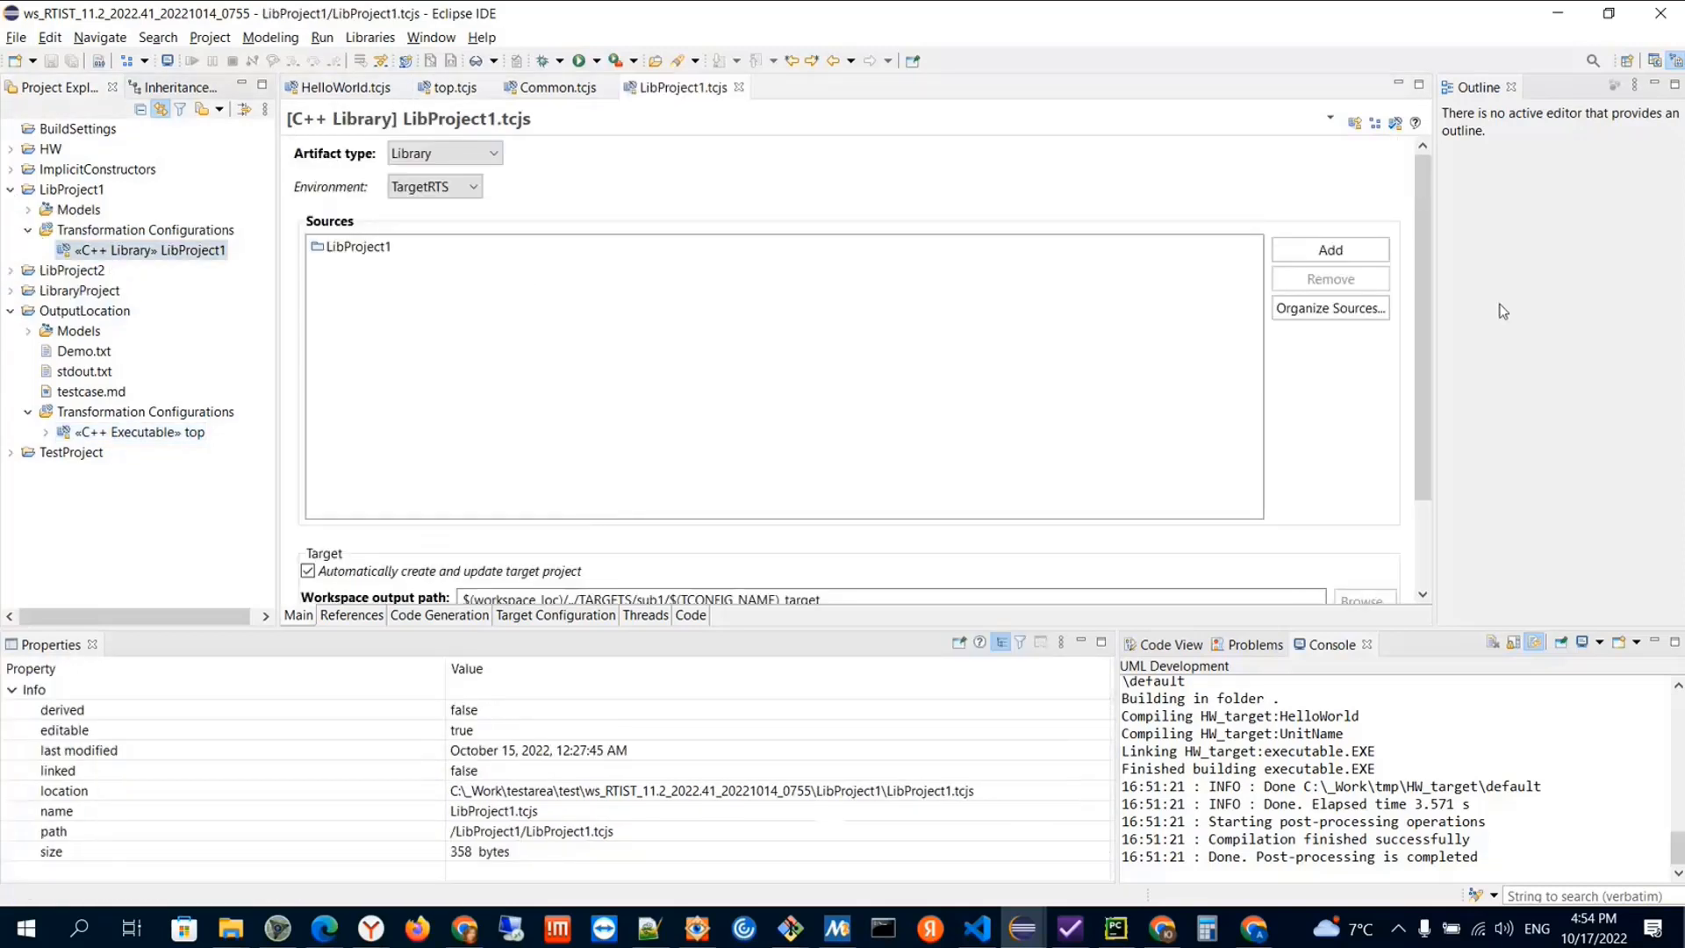
{"action": "scroll", "coordinate": [1424, 313], "scroll_direction": "down", "scroll_amount": 3}
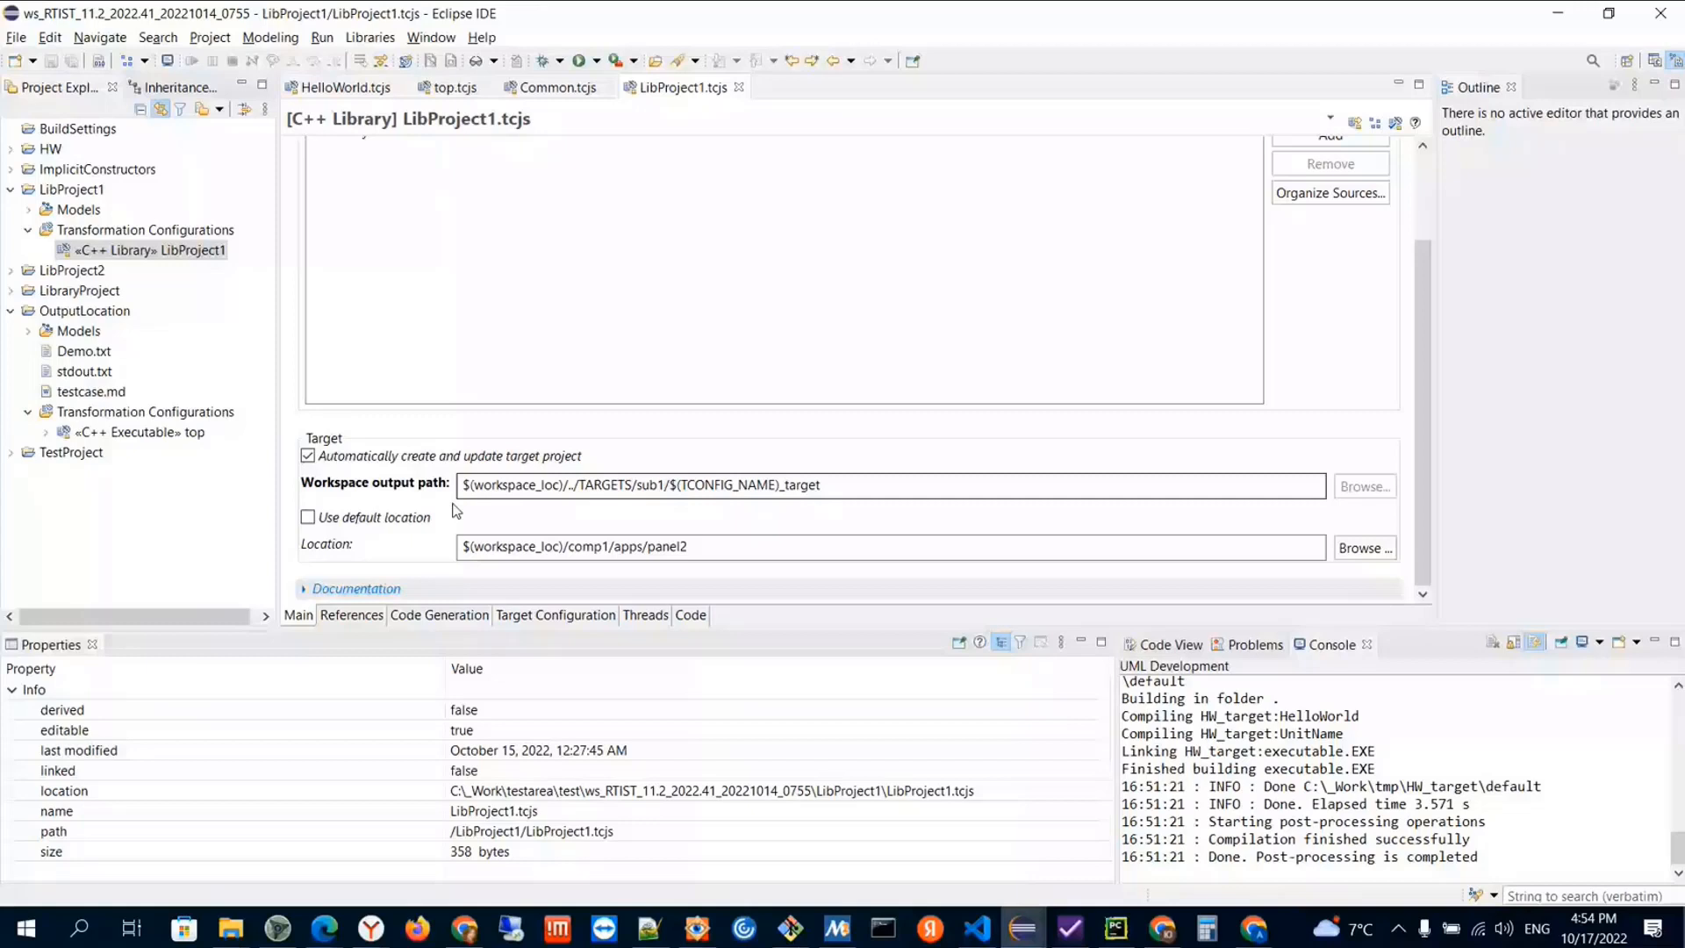
{"action": "left_click", "coordinate": [465, 484]}
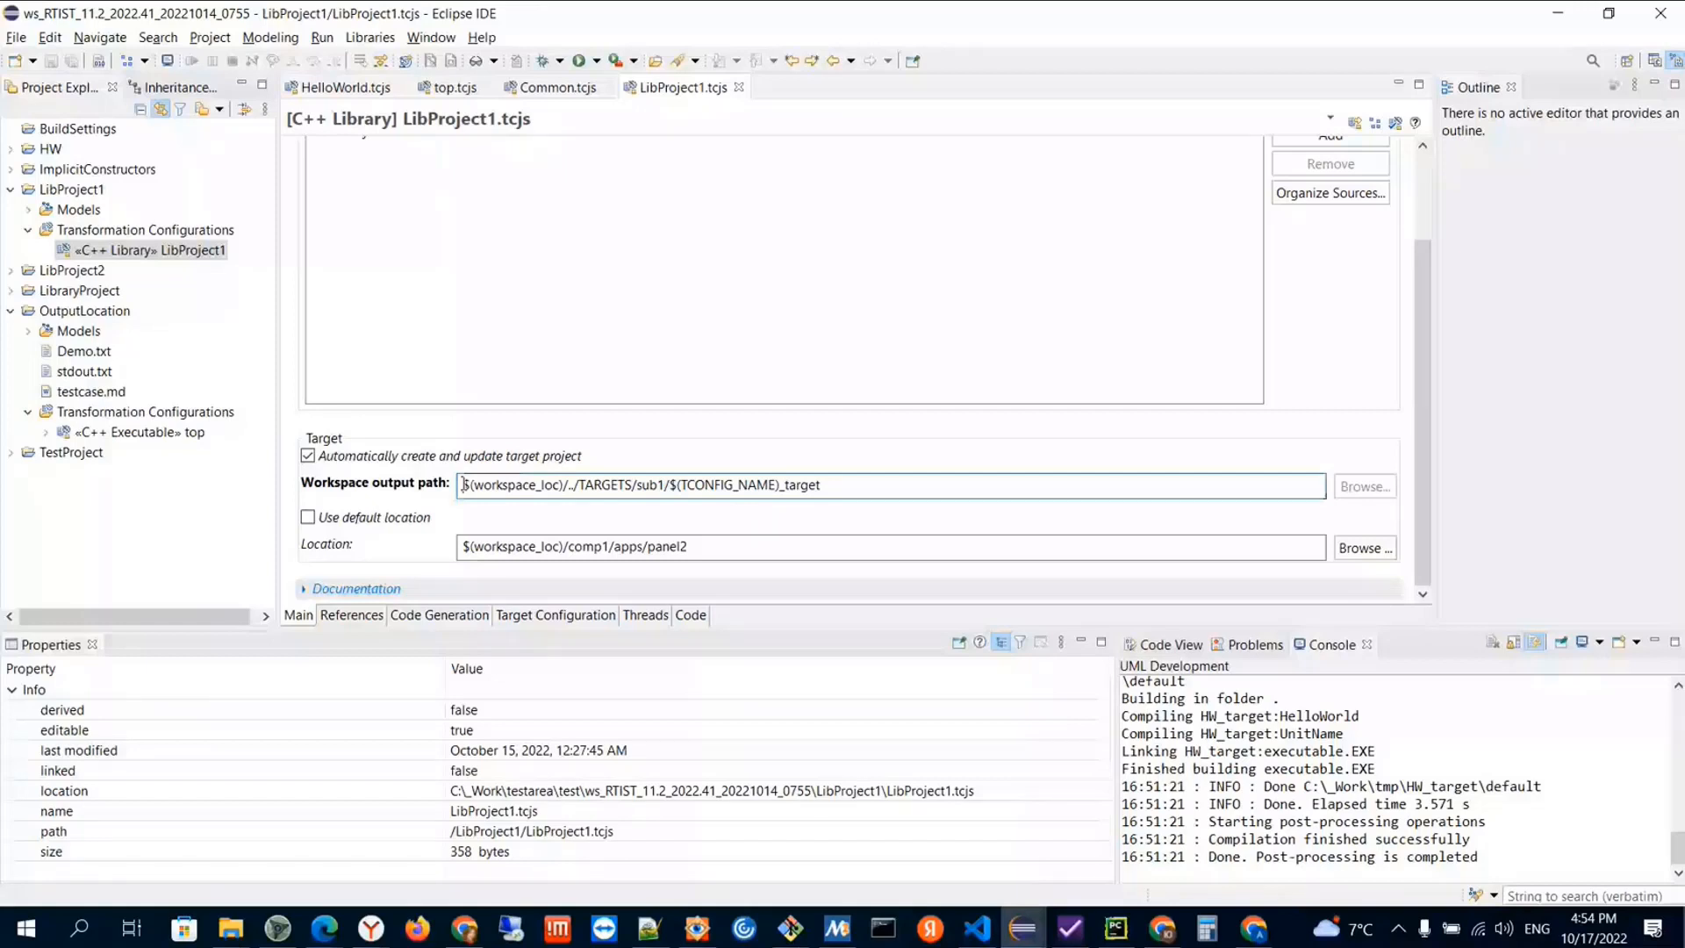
{"action": "double_click", "coordinate": [466, 485]}
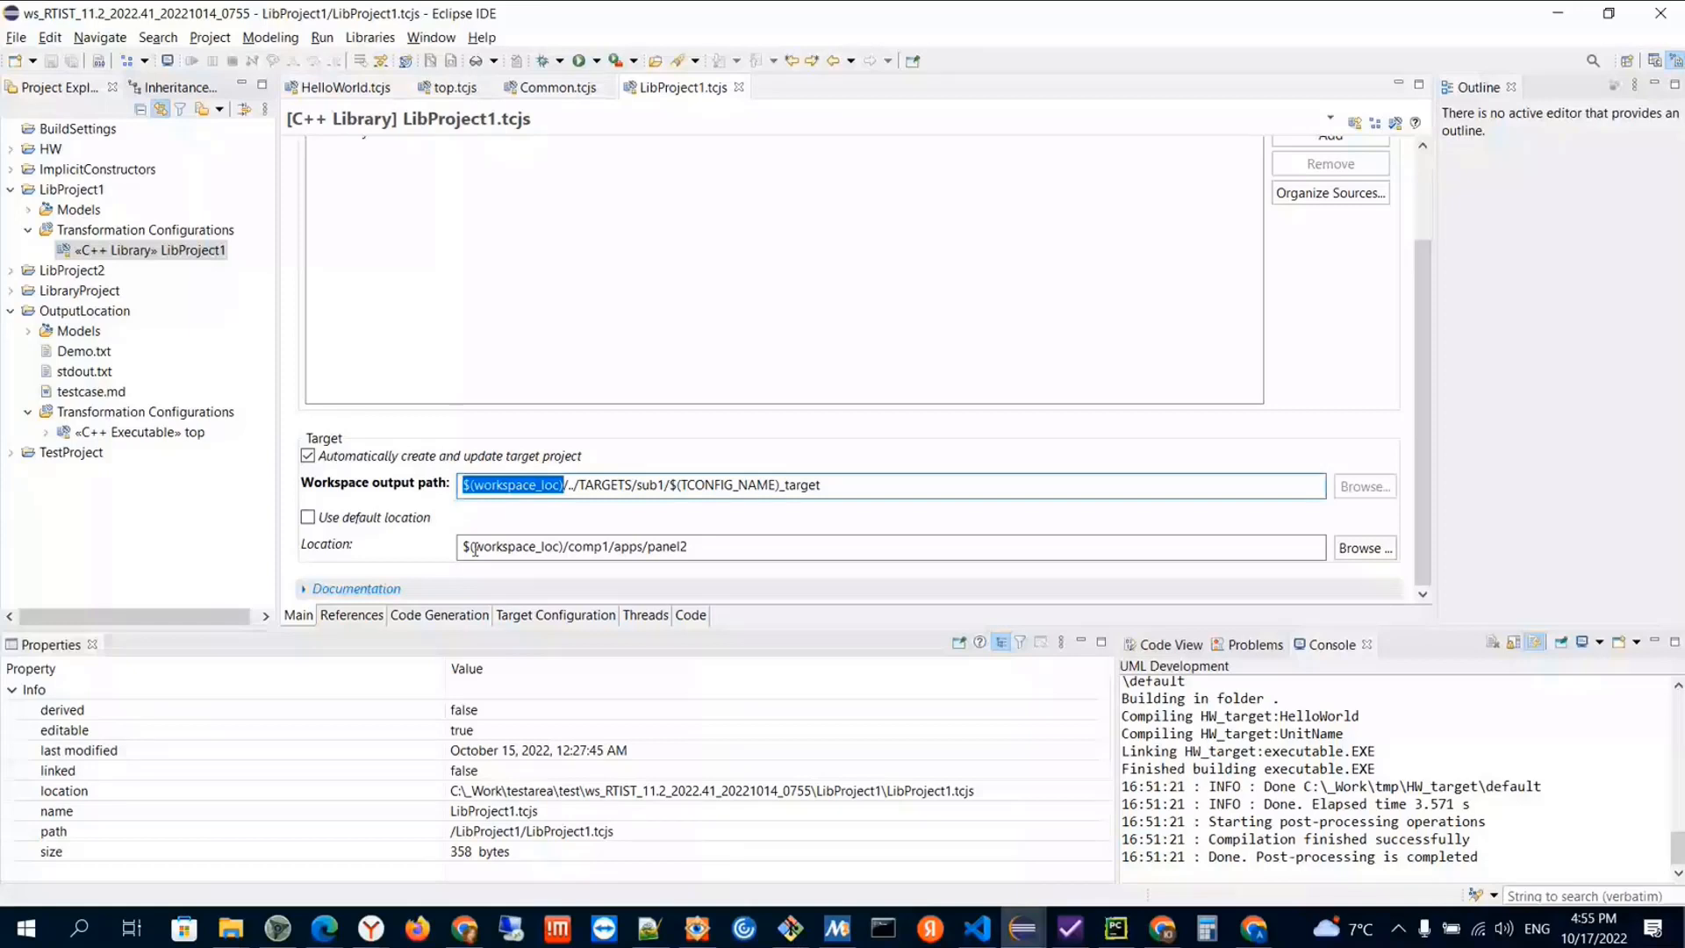
{"action": "left_click", "coordinate": [466, 485]}
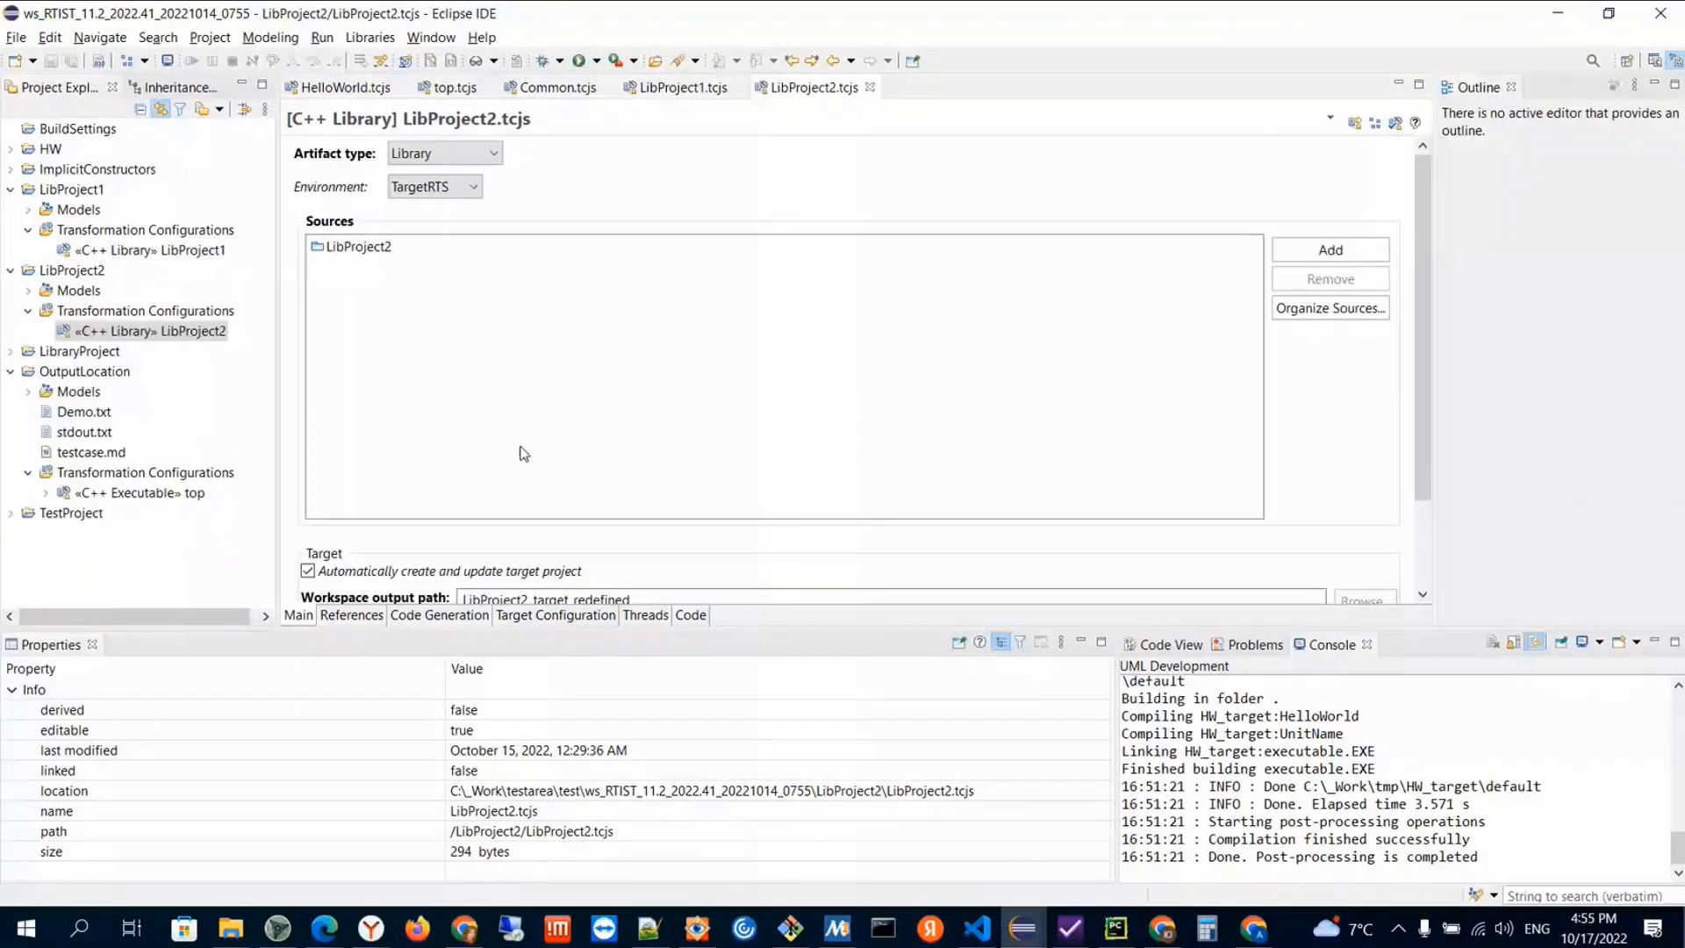
Examine the workspace output path and the inherited location in the LibProject2 library configuration
{"action": "scroll", "coordinate": [412, 530], "scroll_direction": "down", "scroll_amount": 3}
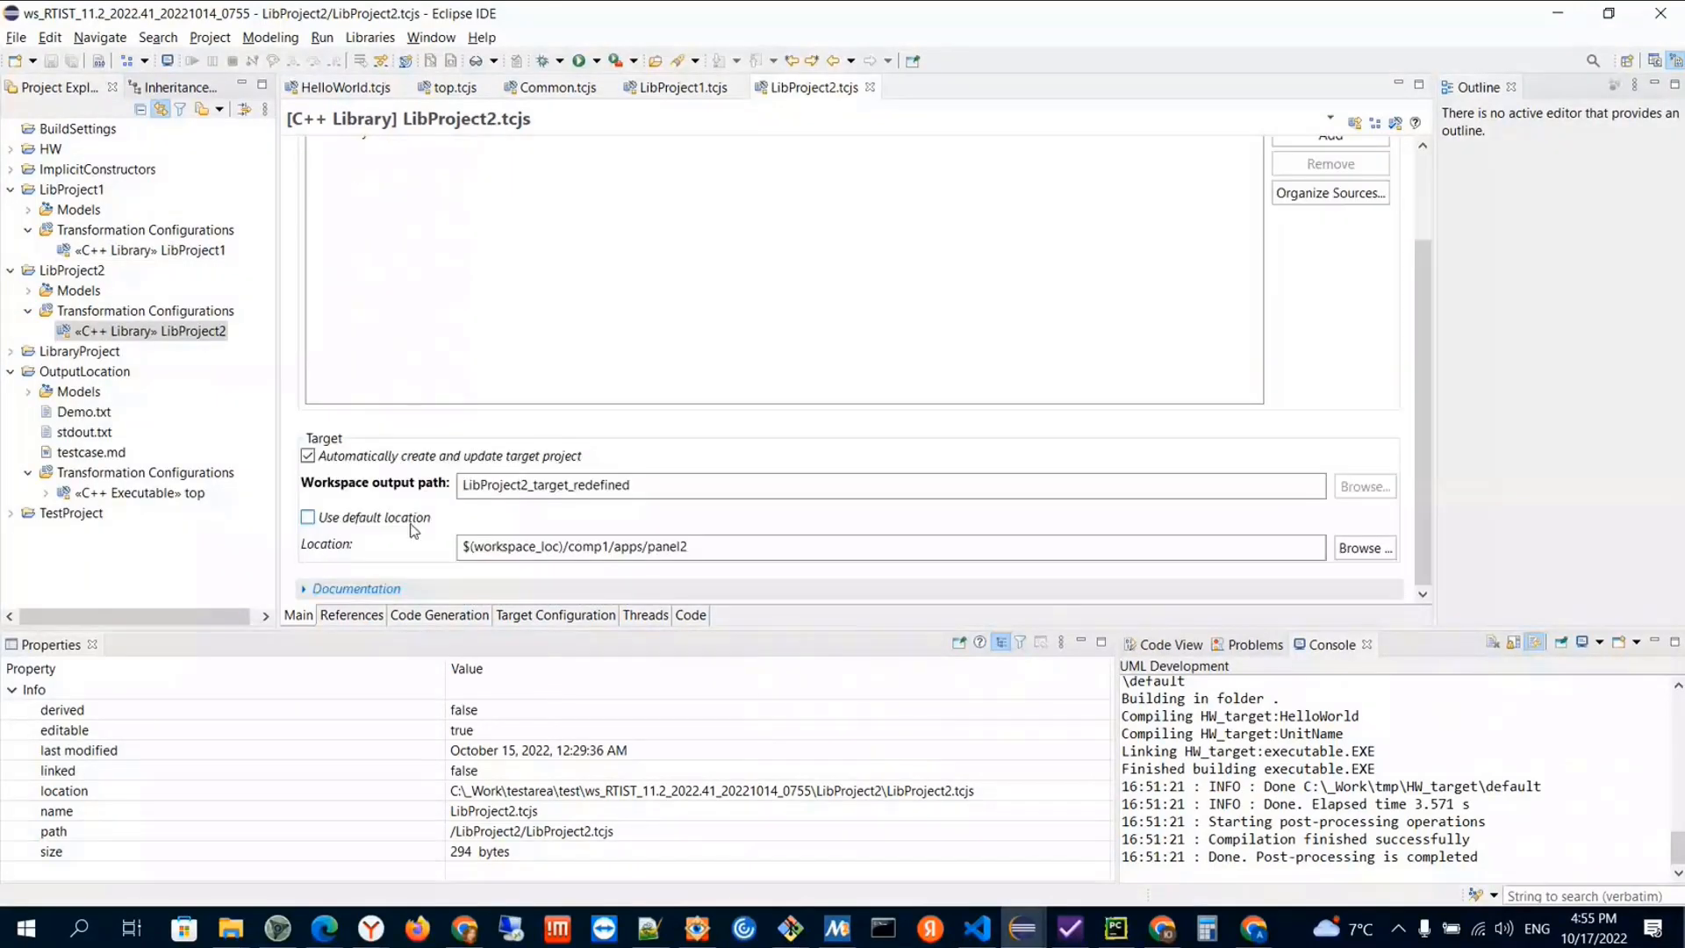
{"action": "left_click", "coordinate": [685, 547]}
{"action": "left_click_drag", "start_coordinate": [461, 486], "coordinate": [639, 485]}
{"action": "left_click", "coordinate": [618, 486]}
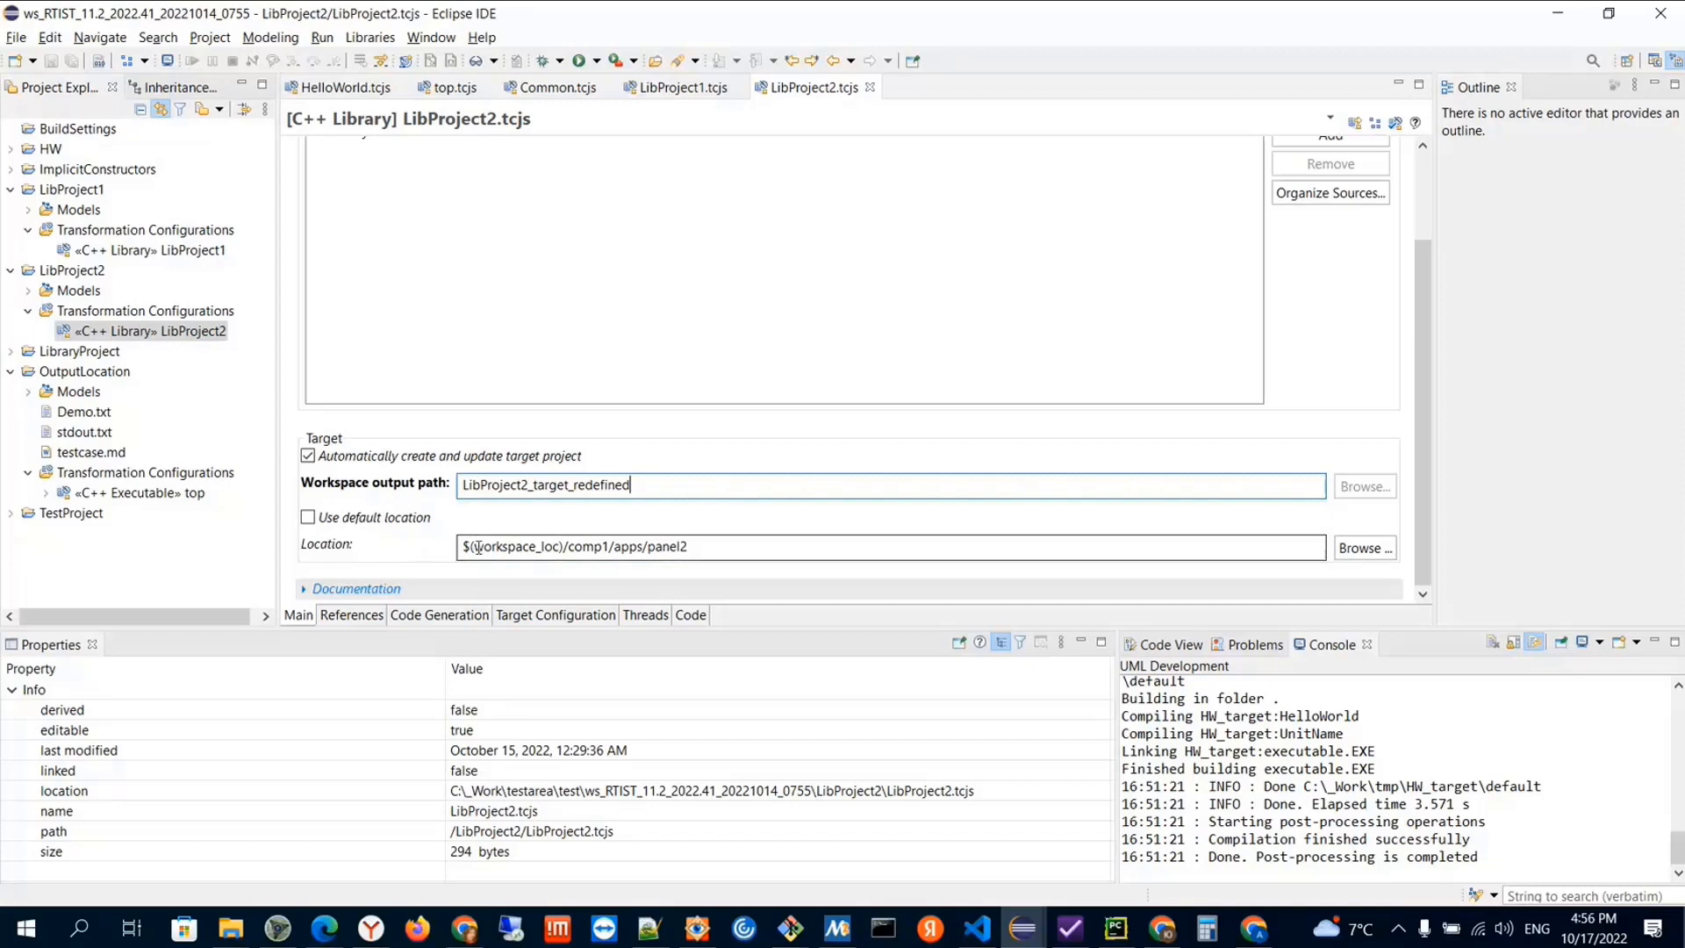
Review the inclusion paths in the target configuration of top.tcjs, and look at the tmp folder in File Explorer before returning to Eclipse
{"action": "left_click", "coordinate": [128, 492]}
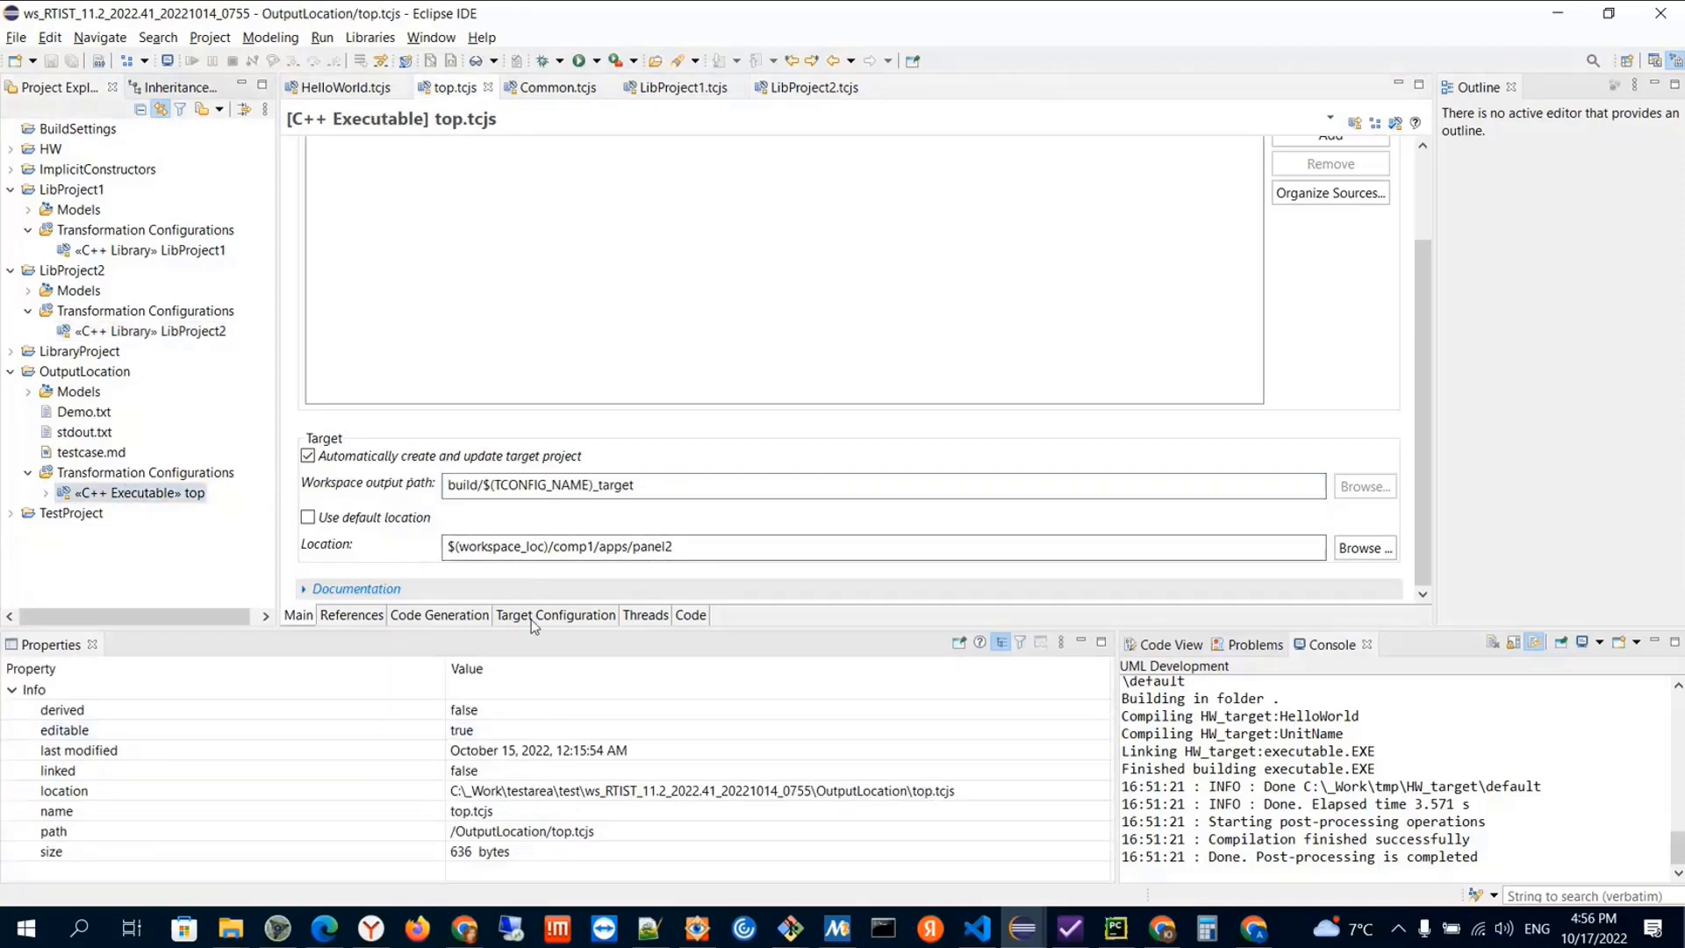
{"action": "left_click", "coordinate": [532, 618]}
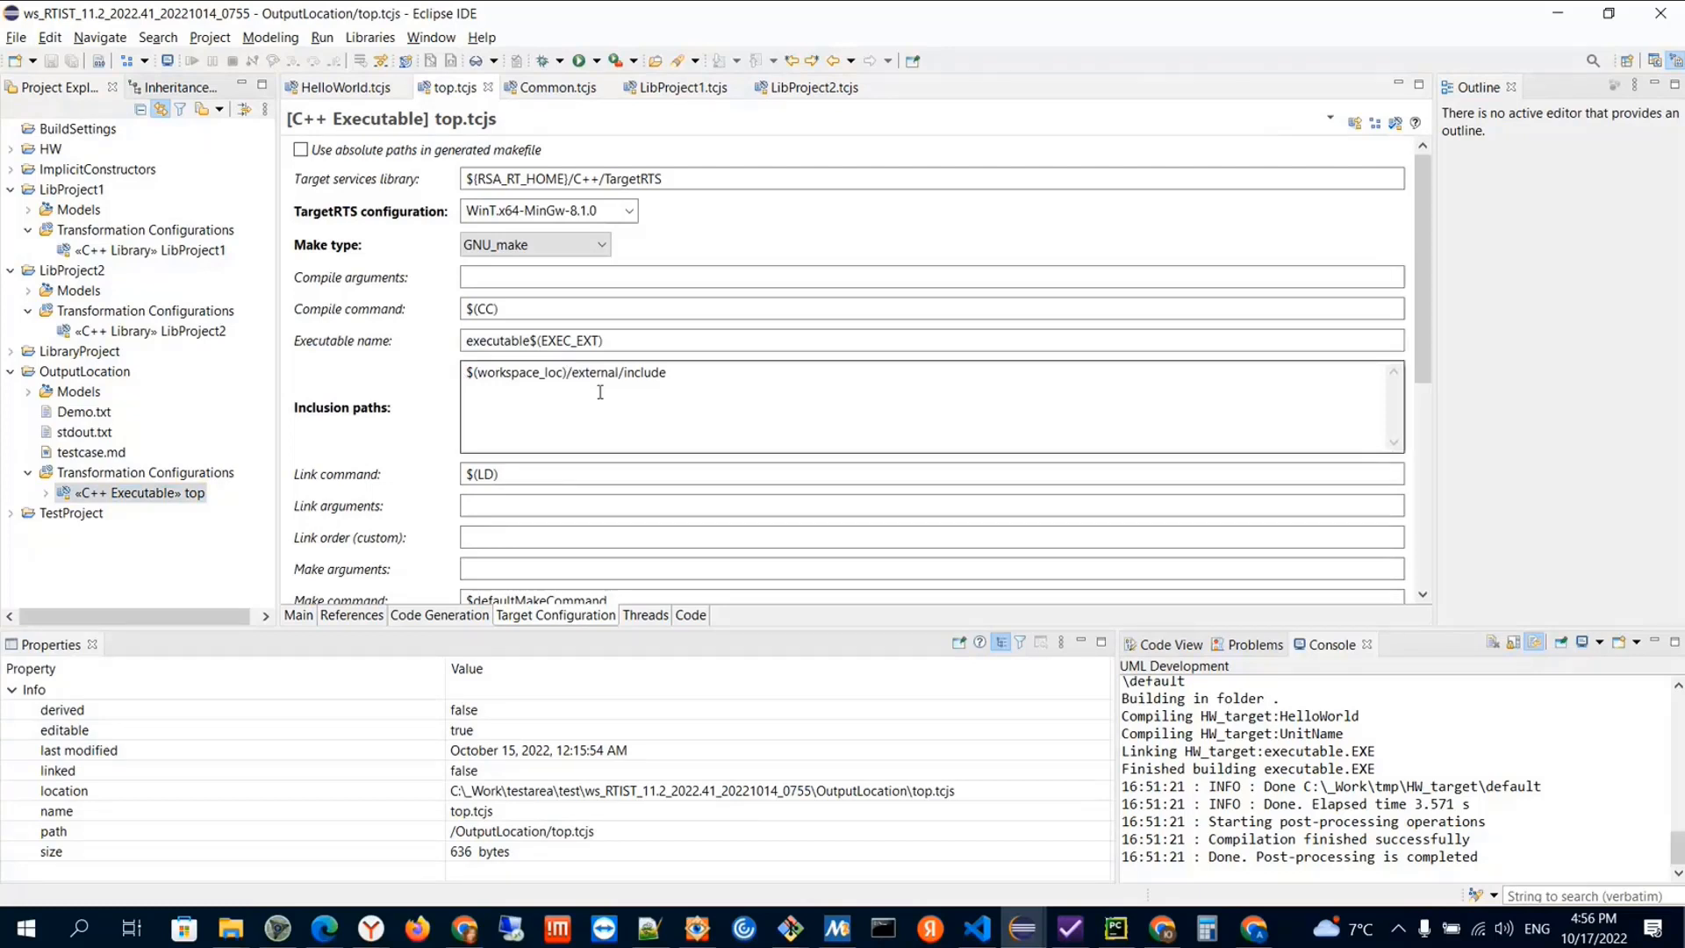
{"action": "key", "text": "alt+Tab"}
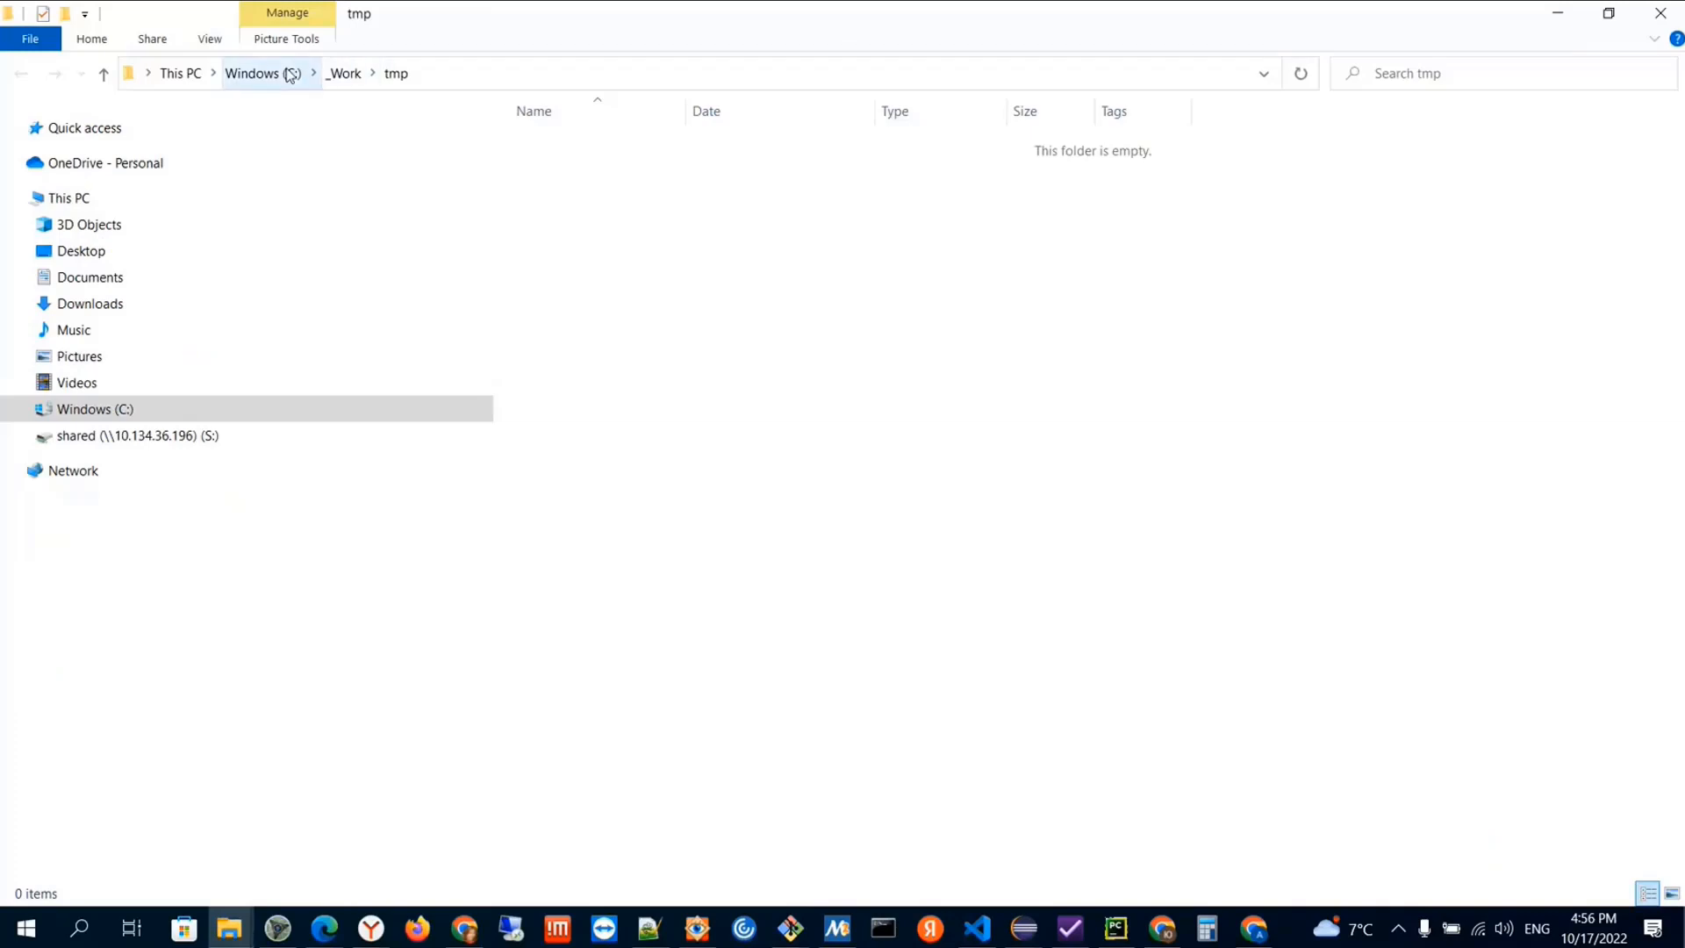
{"action": "key", "text": "alt+Tab"}
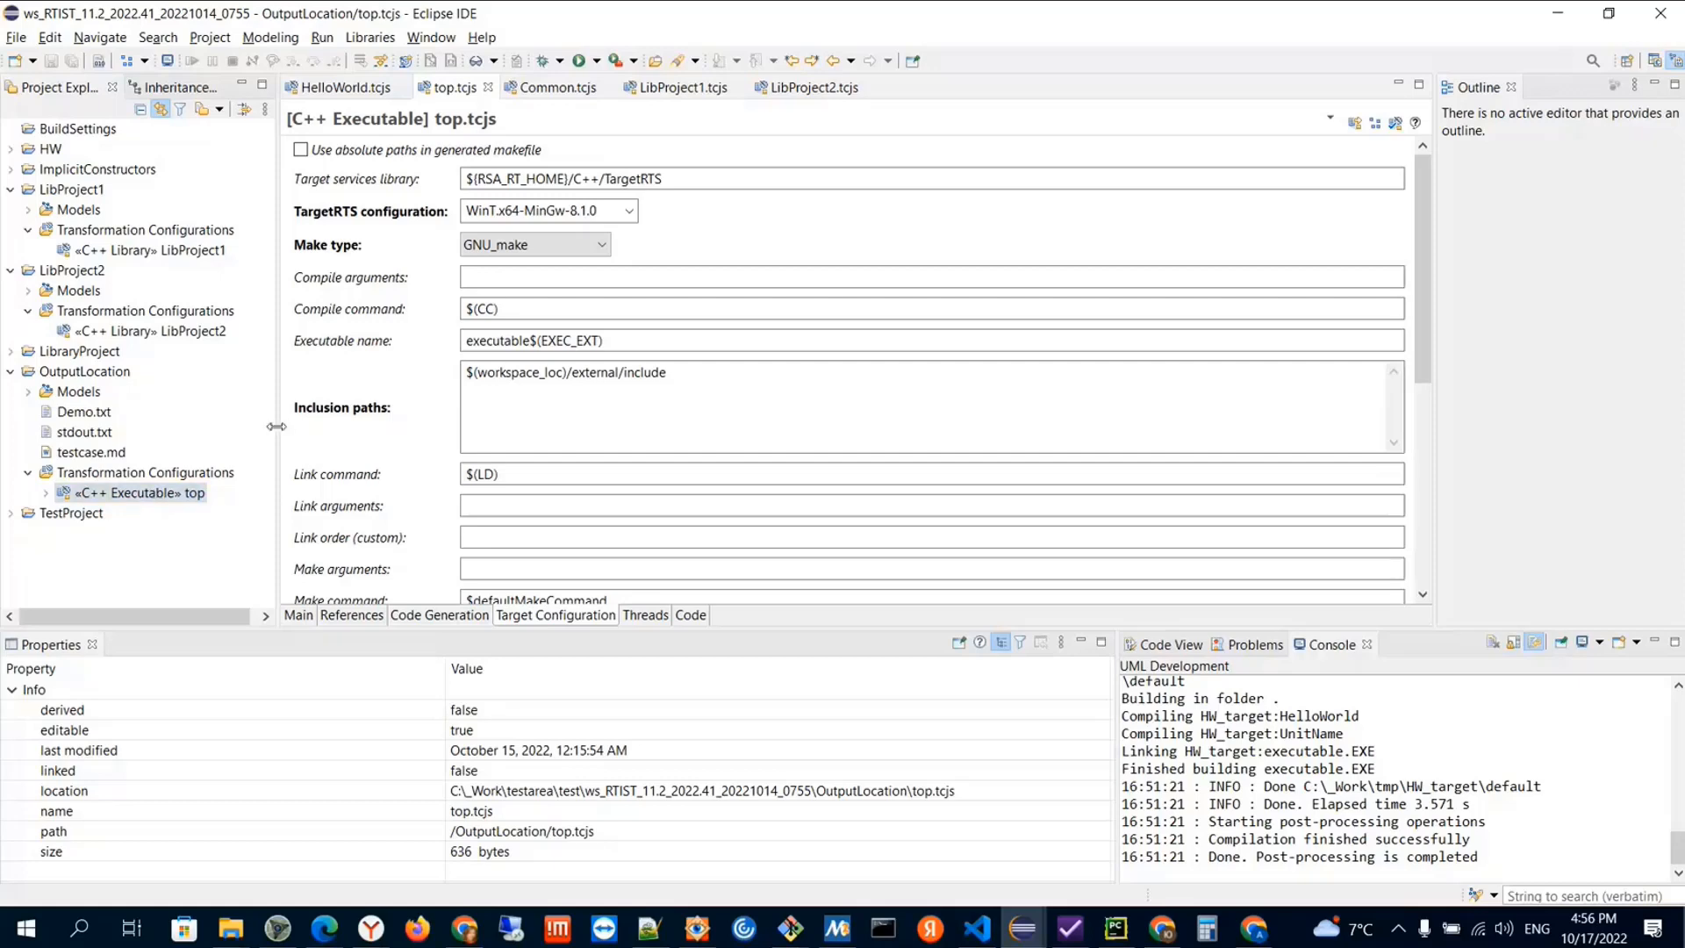
Build the top transformation configuration of the OutputLocation project
{"action": "left_click_drag", "start_coordinate": [276, 427], "coordinate": [294, 426]}
{"action": "right_click", "coordinate": [151, 496]}
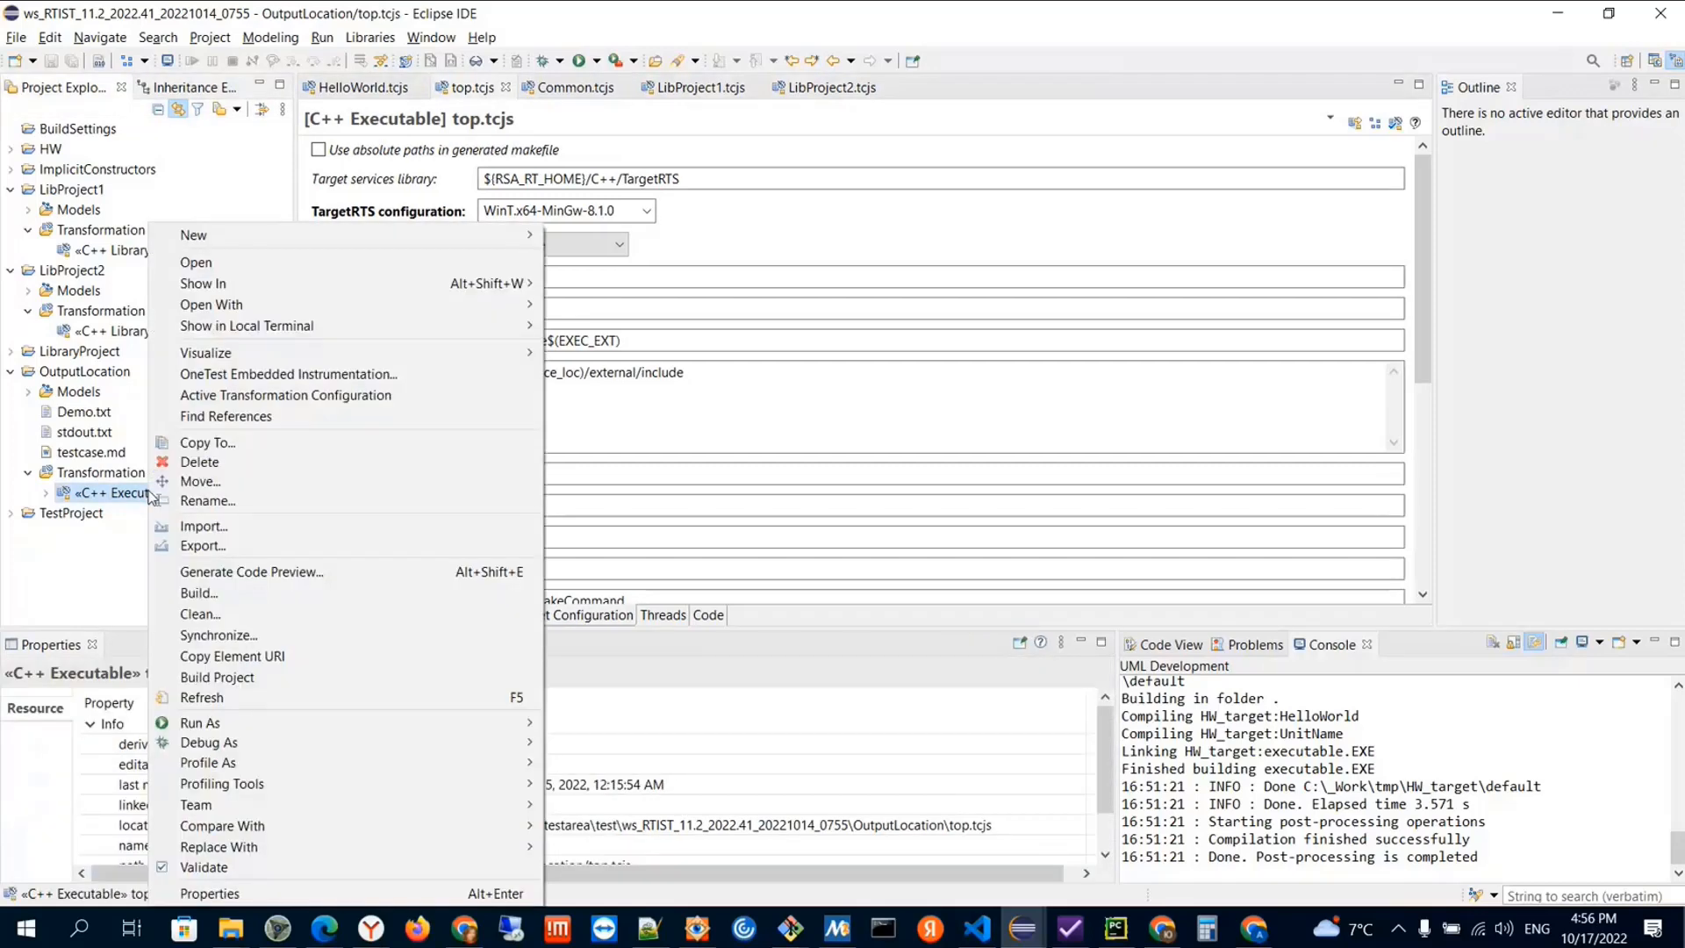
{"action": "left_click", "coordinate": [200, 592]}
{"action": "left_click", "coordinate": [909, 486]}
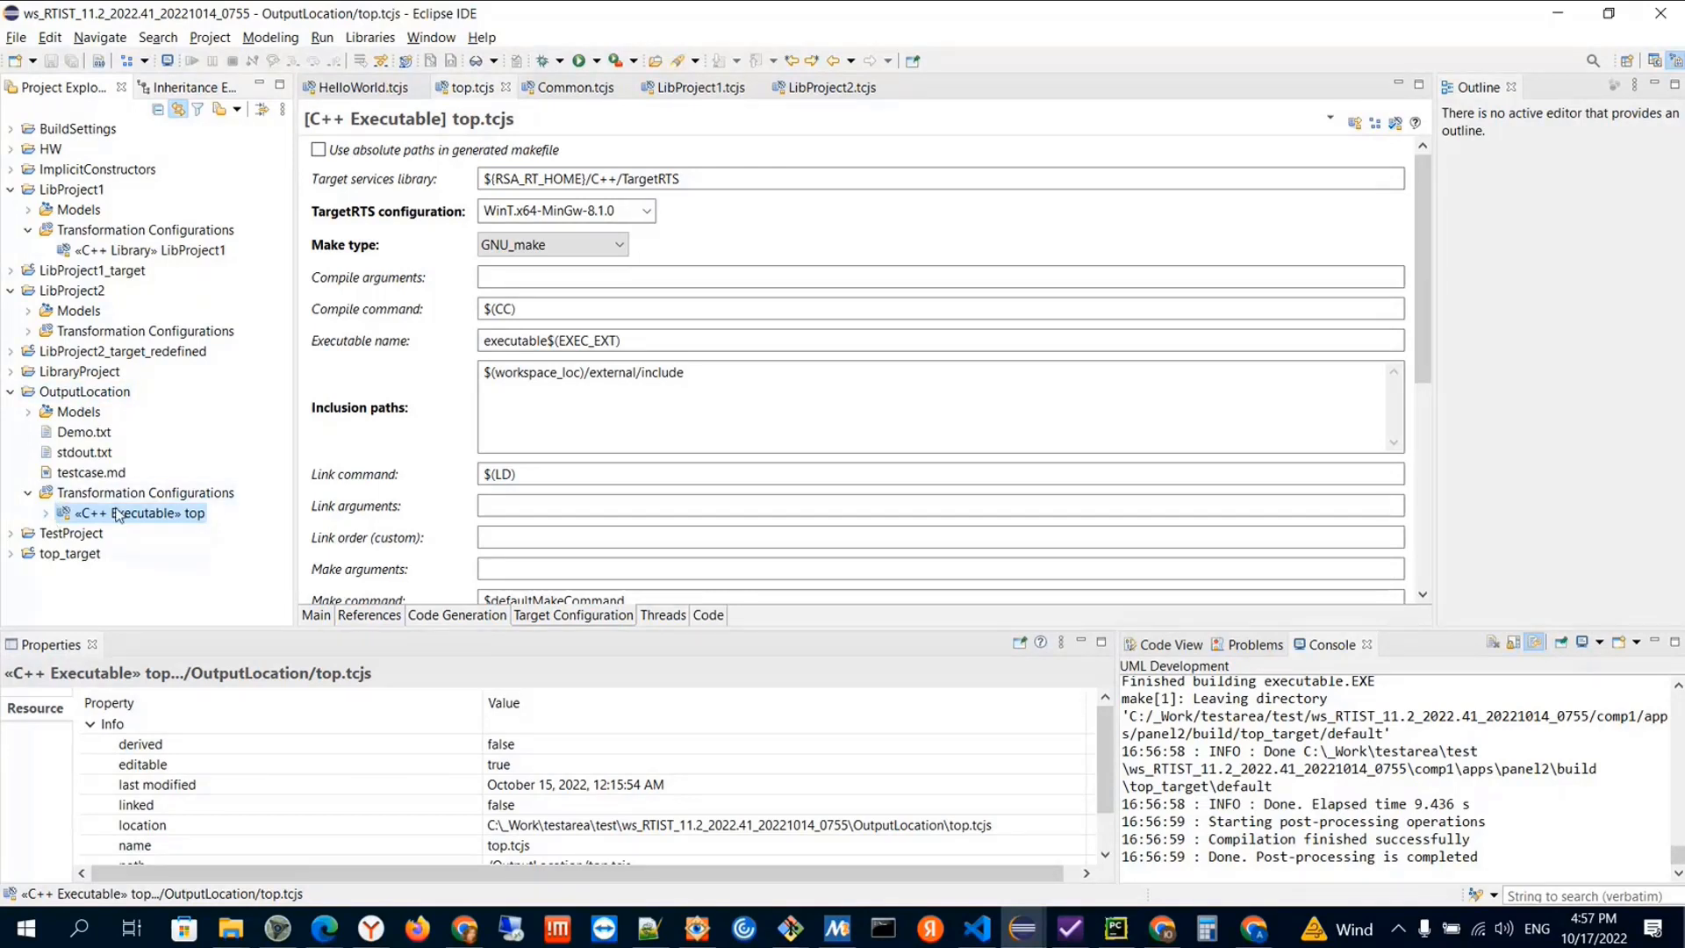
Compare the generated top_target project's location property with the workspace output path and location configured in top.tcjs
{"action": "left_click", "coordinate": [322, 616]}
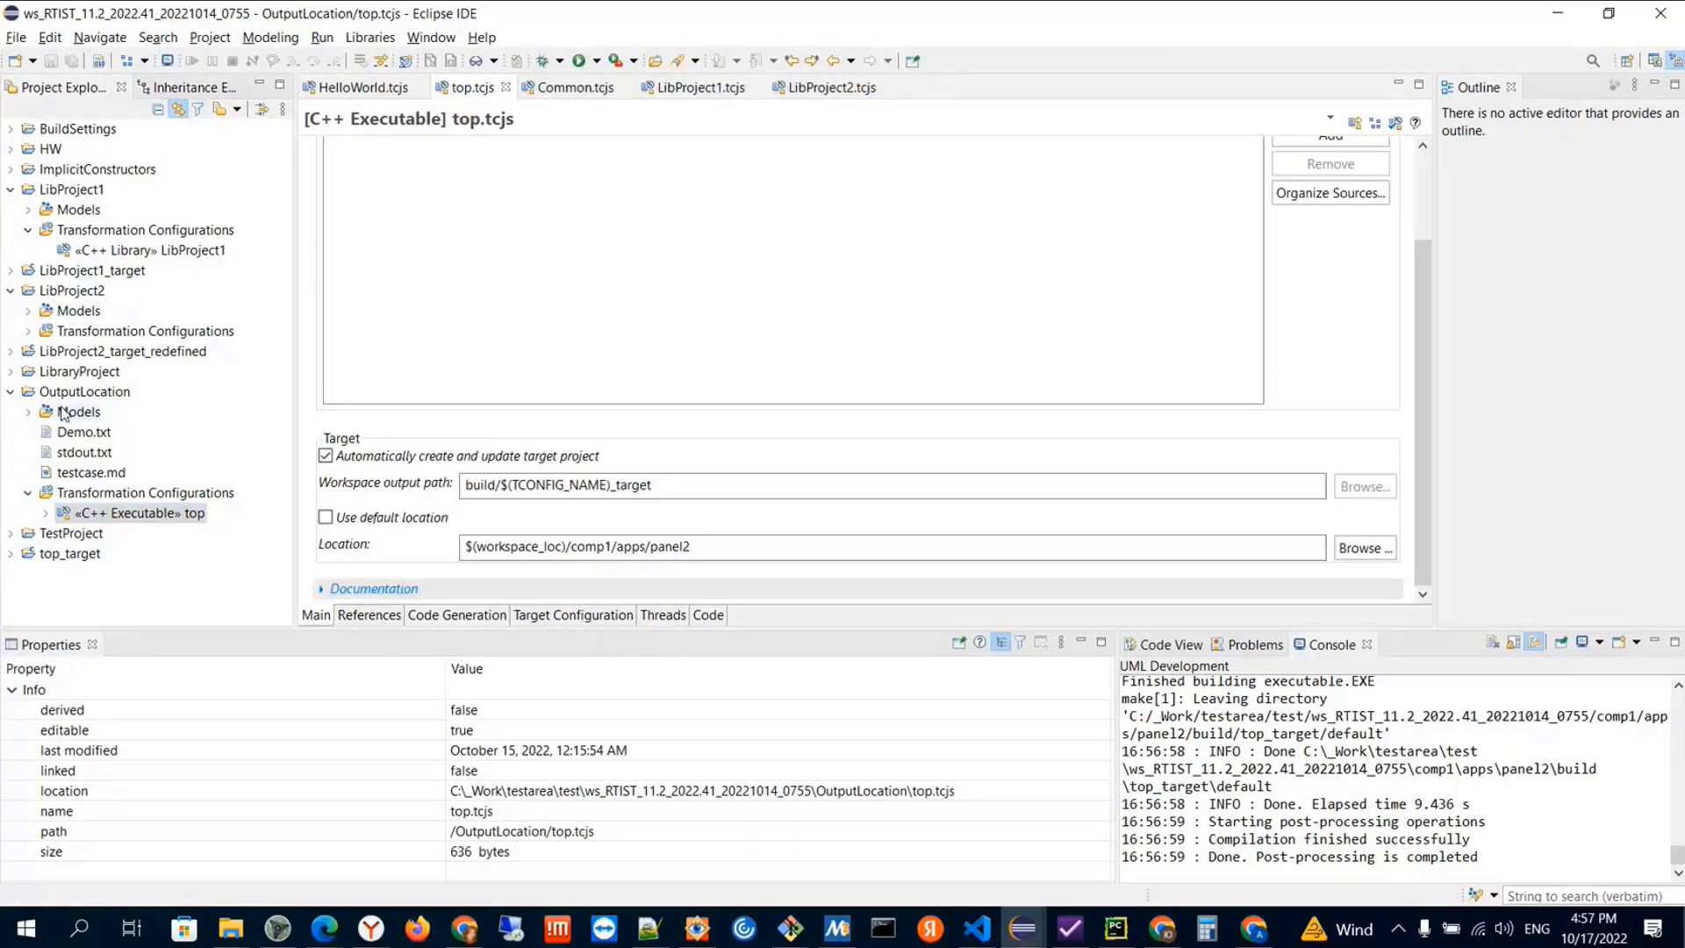
{"action": "left_click", "coordinate": [69, 555]}
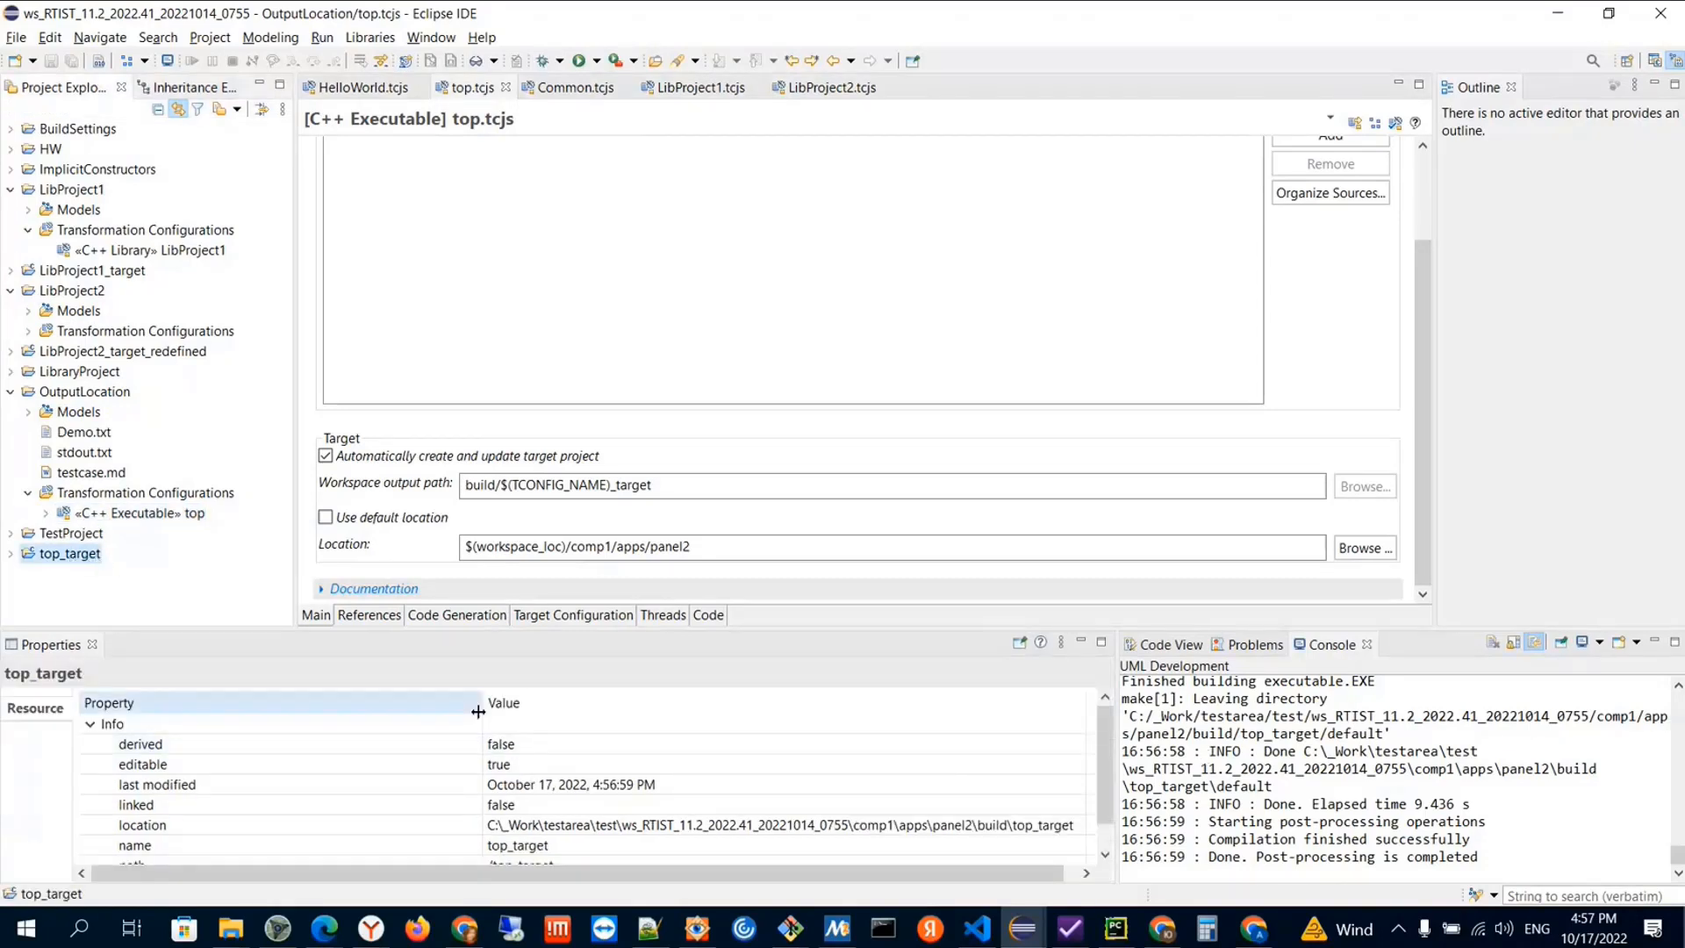
{"action": "left_click_drag", "start_coordinate": [479, 712], "coordinate": [252, 707]}
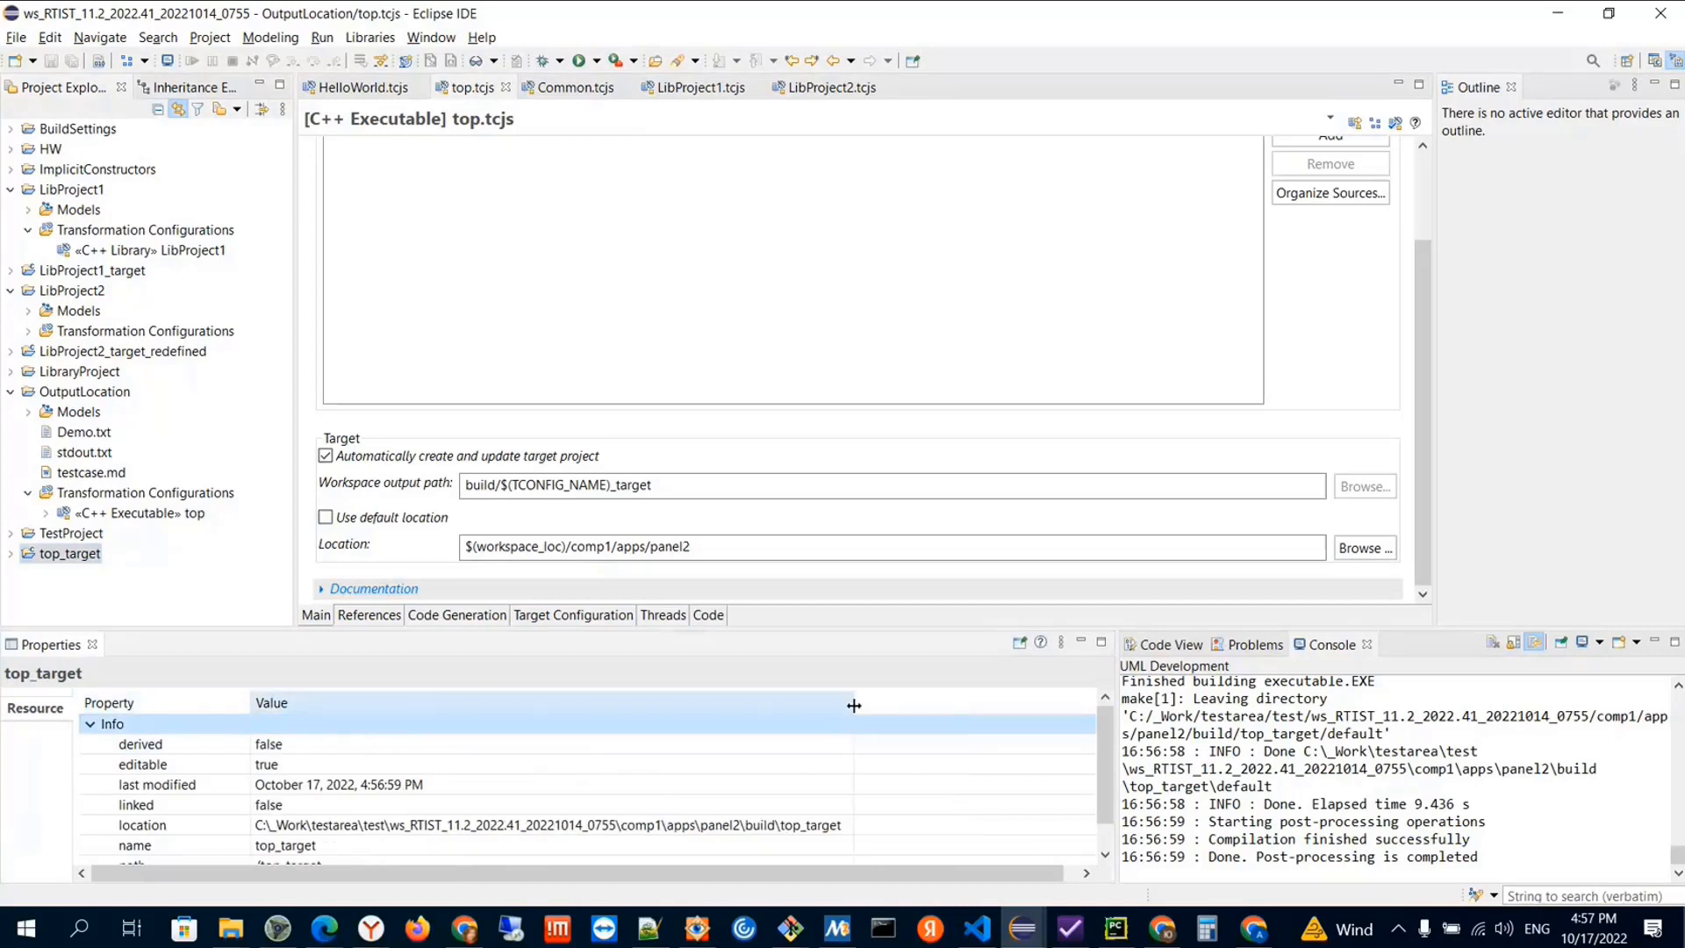
{"action": "left_click_drag", "start_coordinate": [853, 706], "coordinate": [910, 706]}
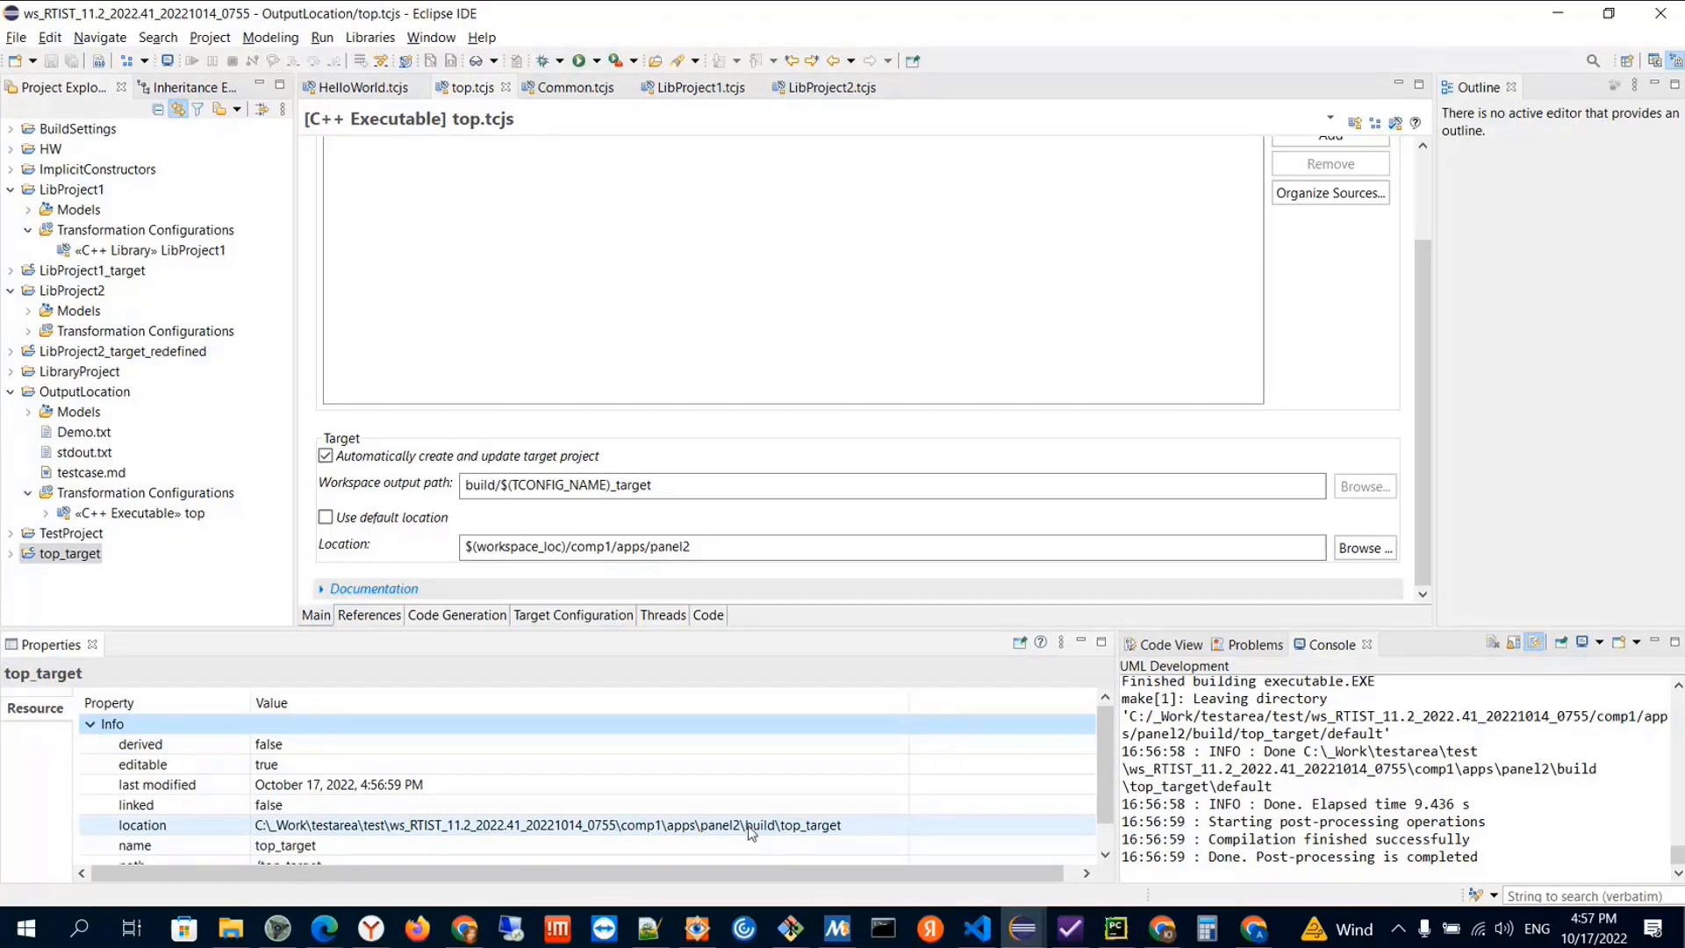
{"action": "left_click_drag", "start_coordinate": [465, 486], "coordinate": [681, 489]}
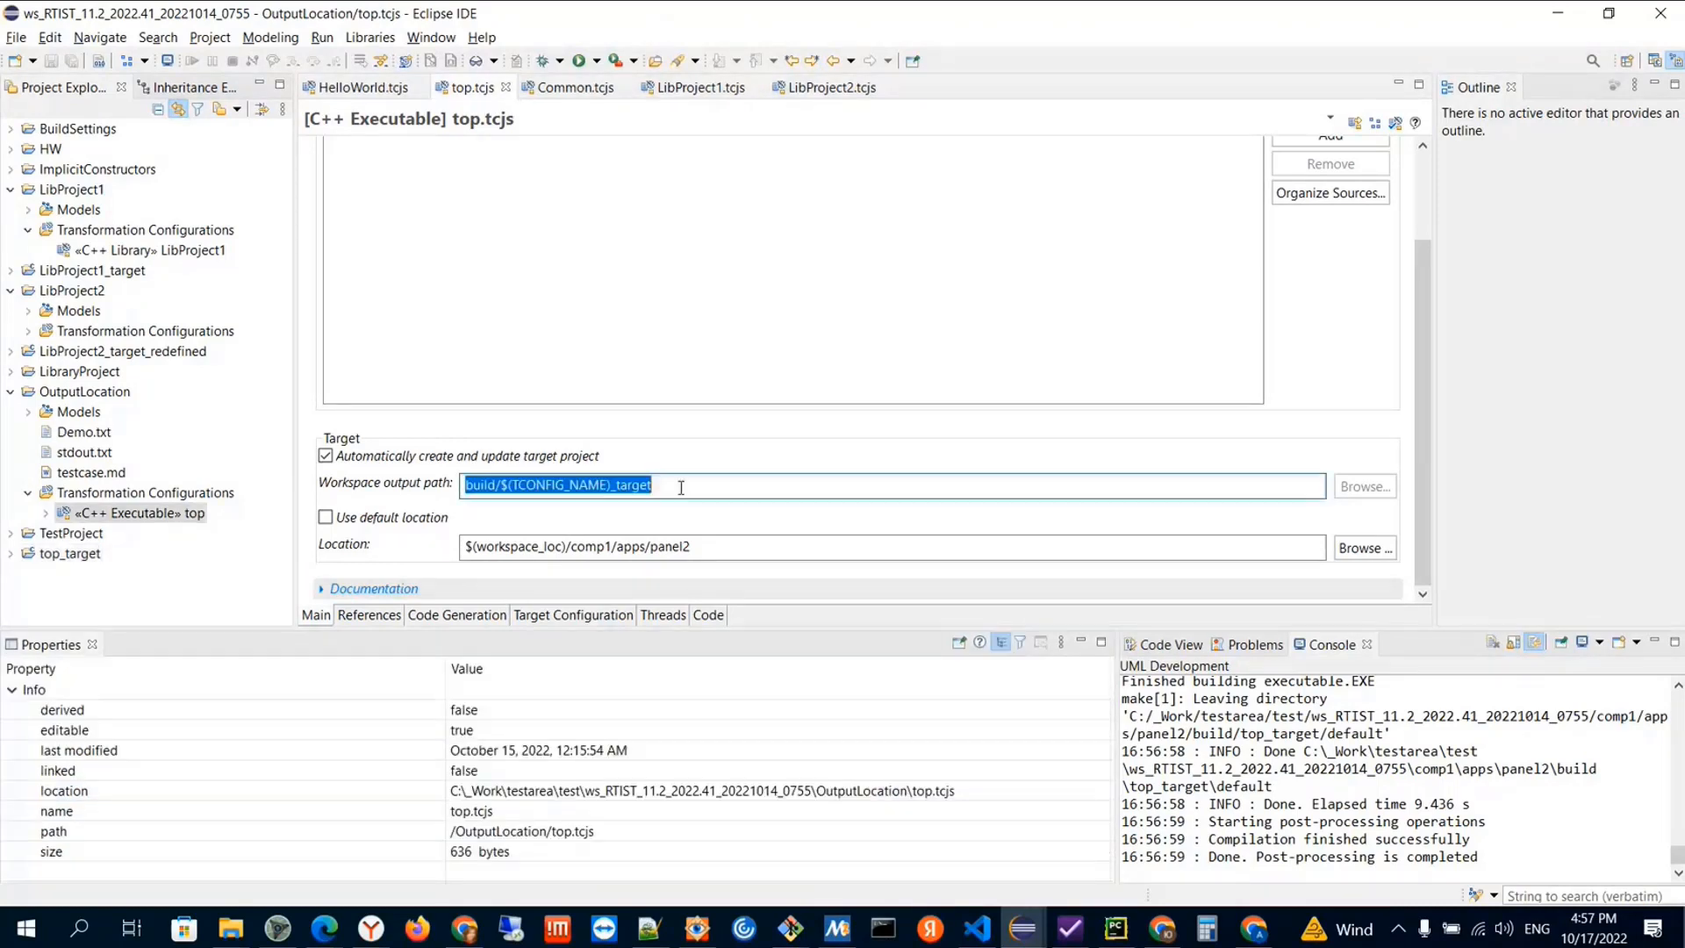
{"action": "left_click", "coordinate": [131, 517]}
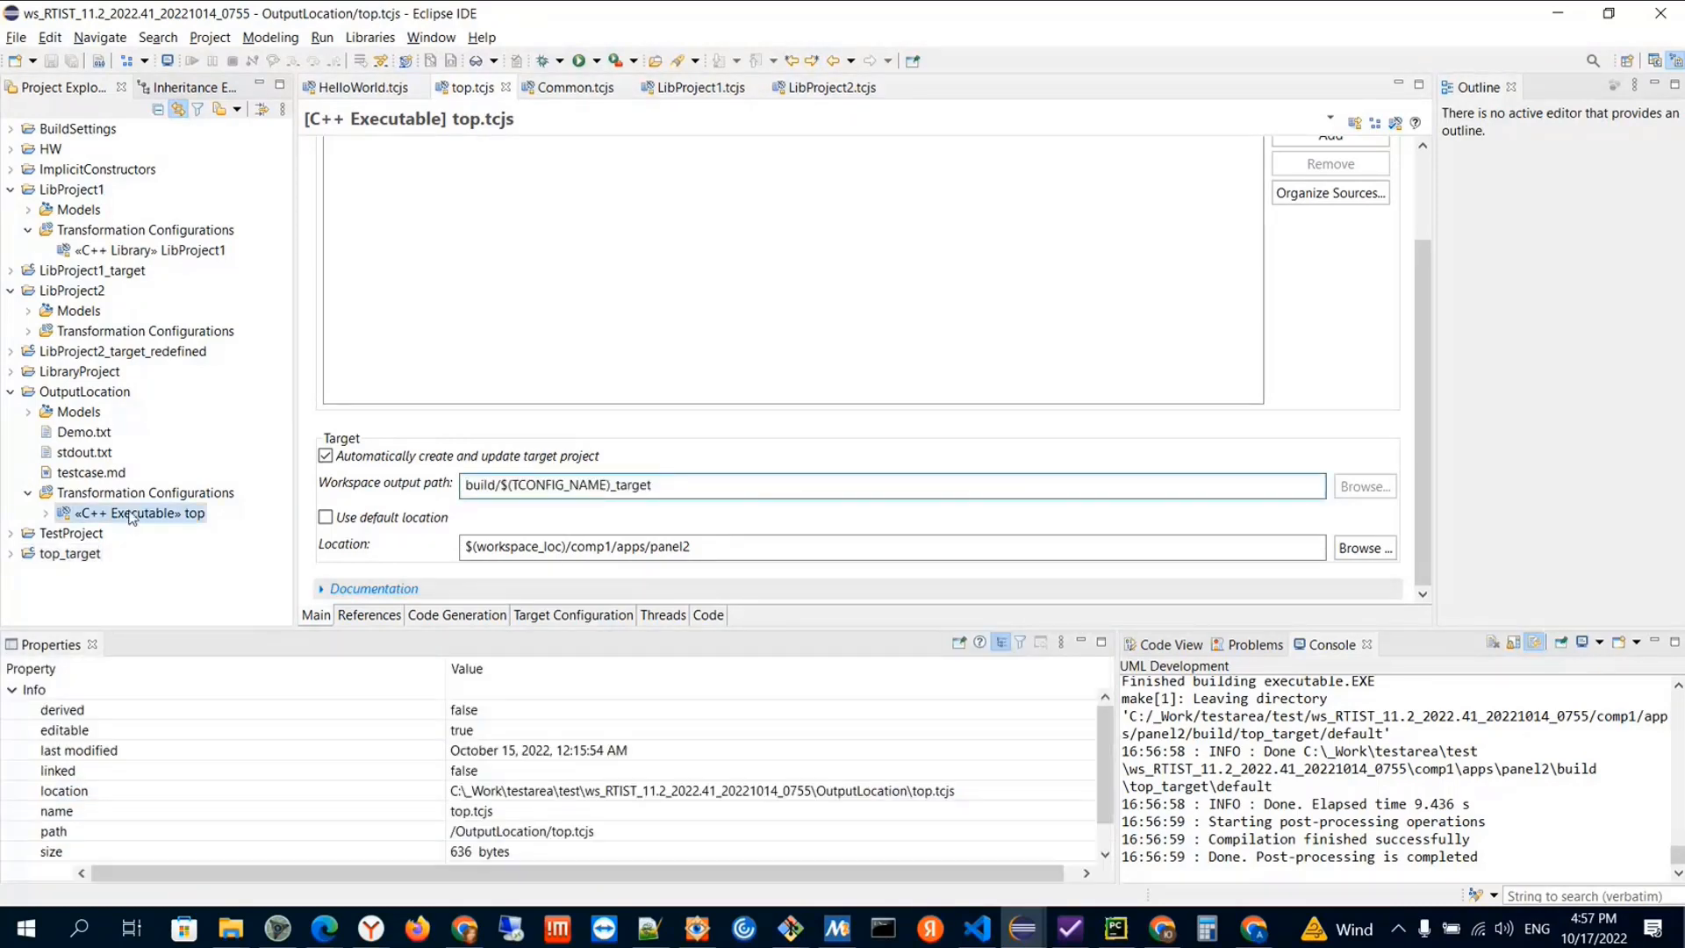
Show the top_target project in File Explorer and go up to the workspace folder that contains comp1
{"action": "left_click", "coordinate": [73, 559]}
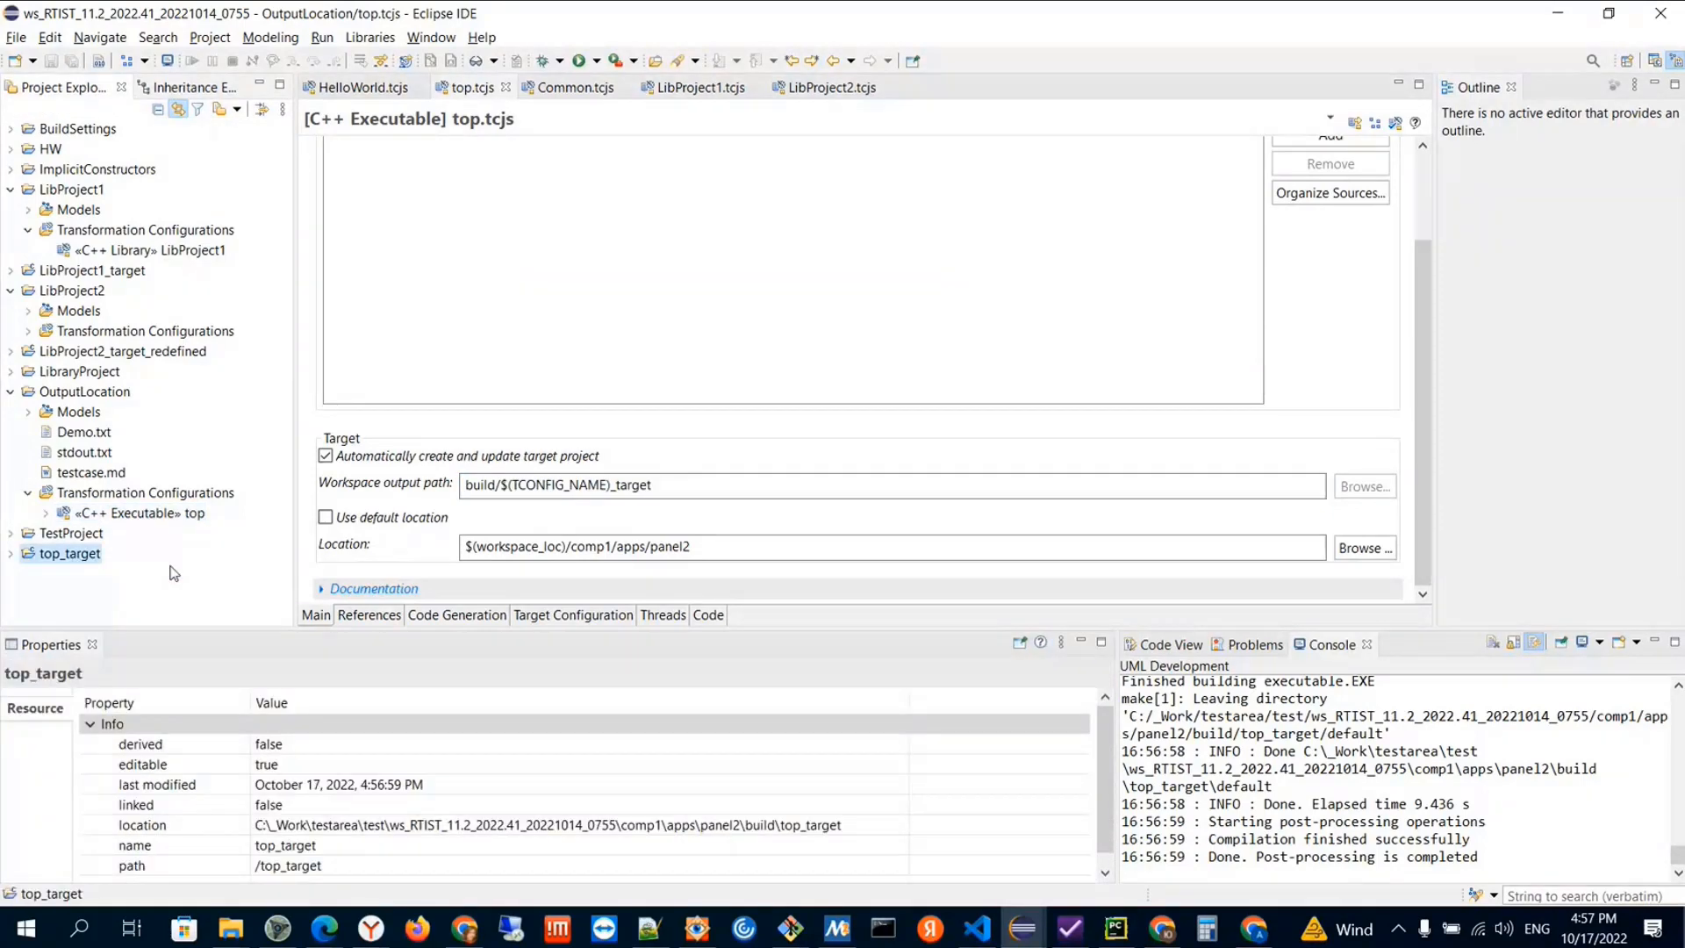
{"action": "right_click", "coordinate": [70, 559]}
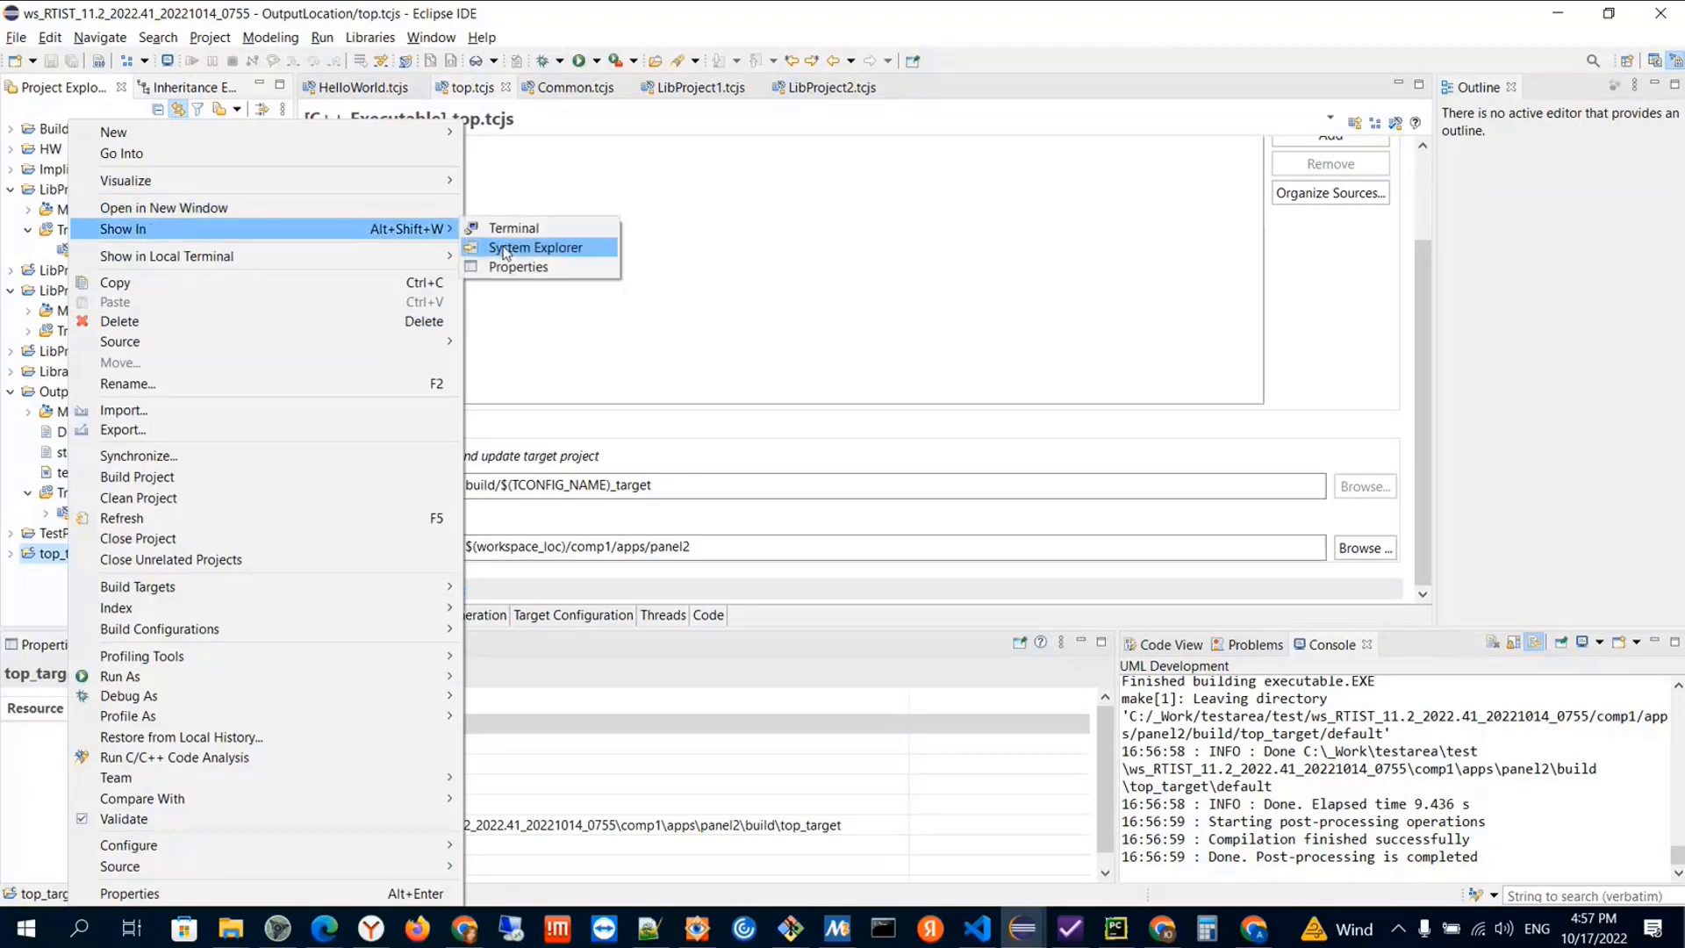
{"action": "left_click", "coordinate": [531, 247]}
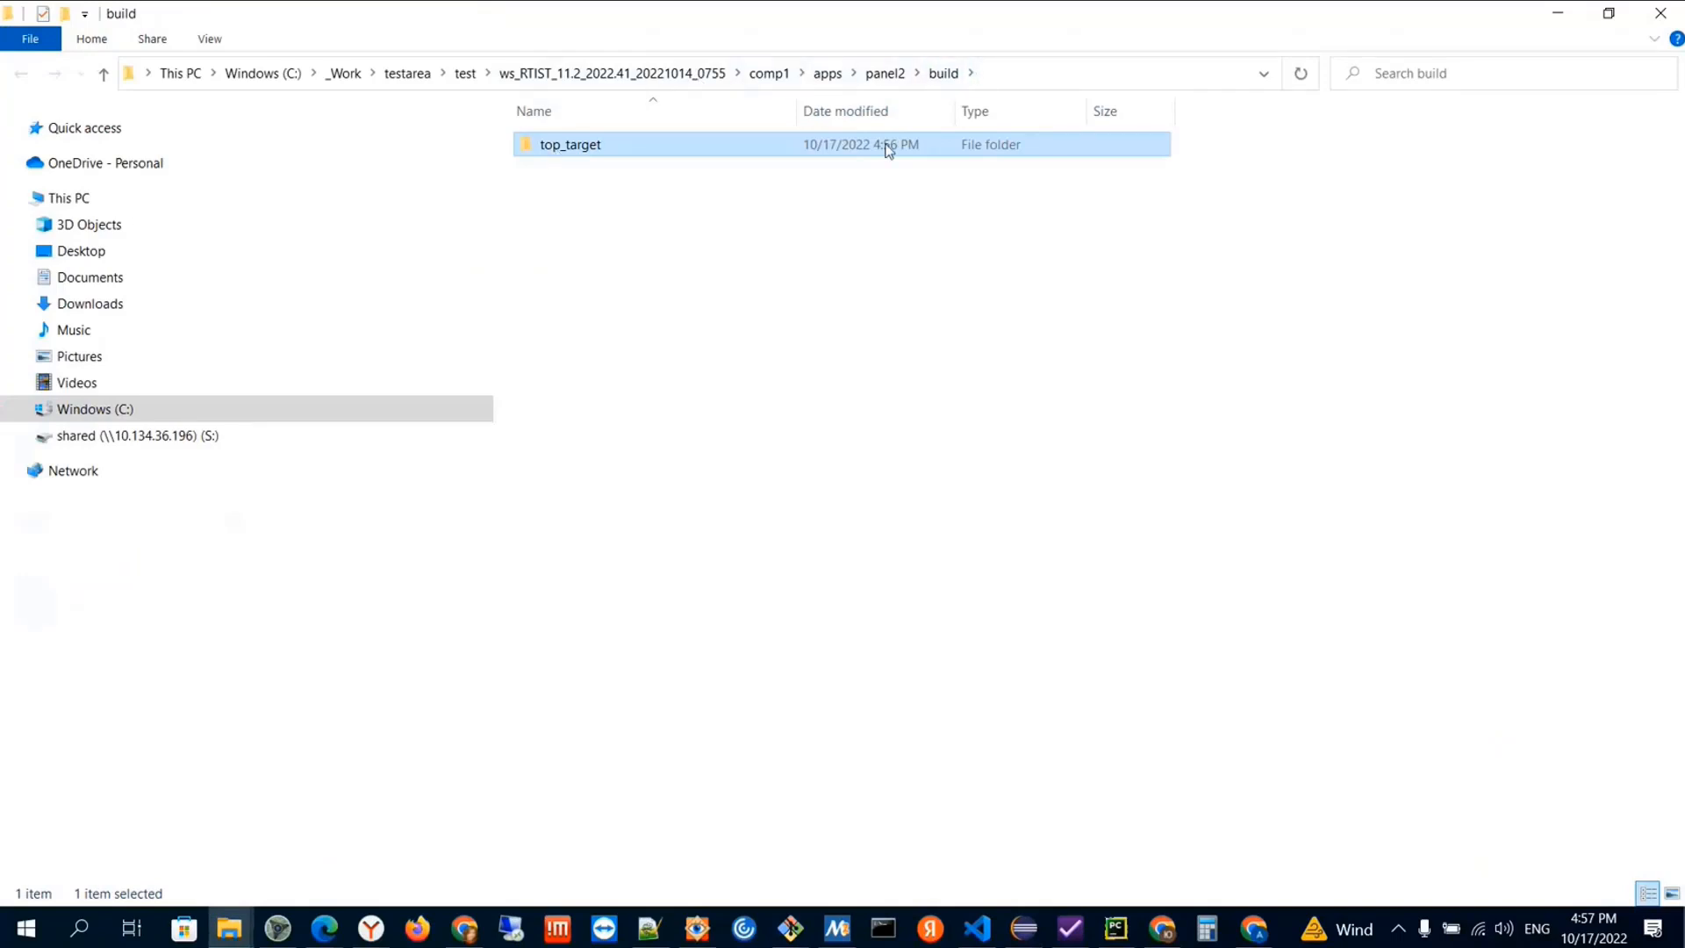
{"action": "left_click", "coordinate": [681, 74]}
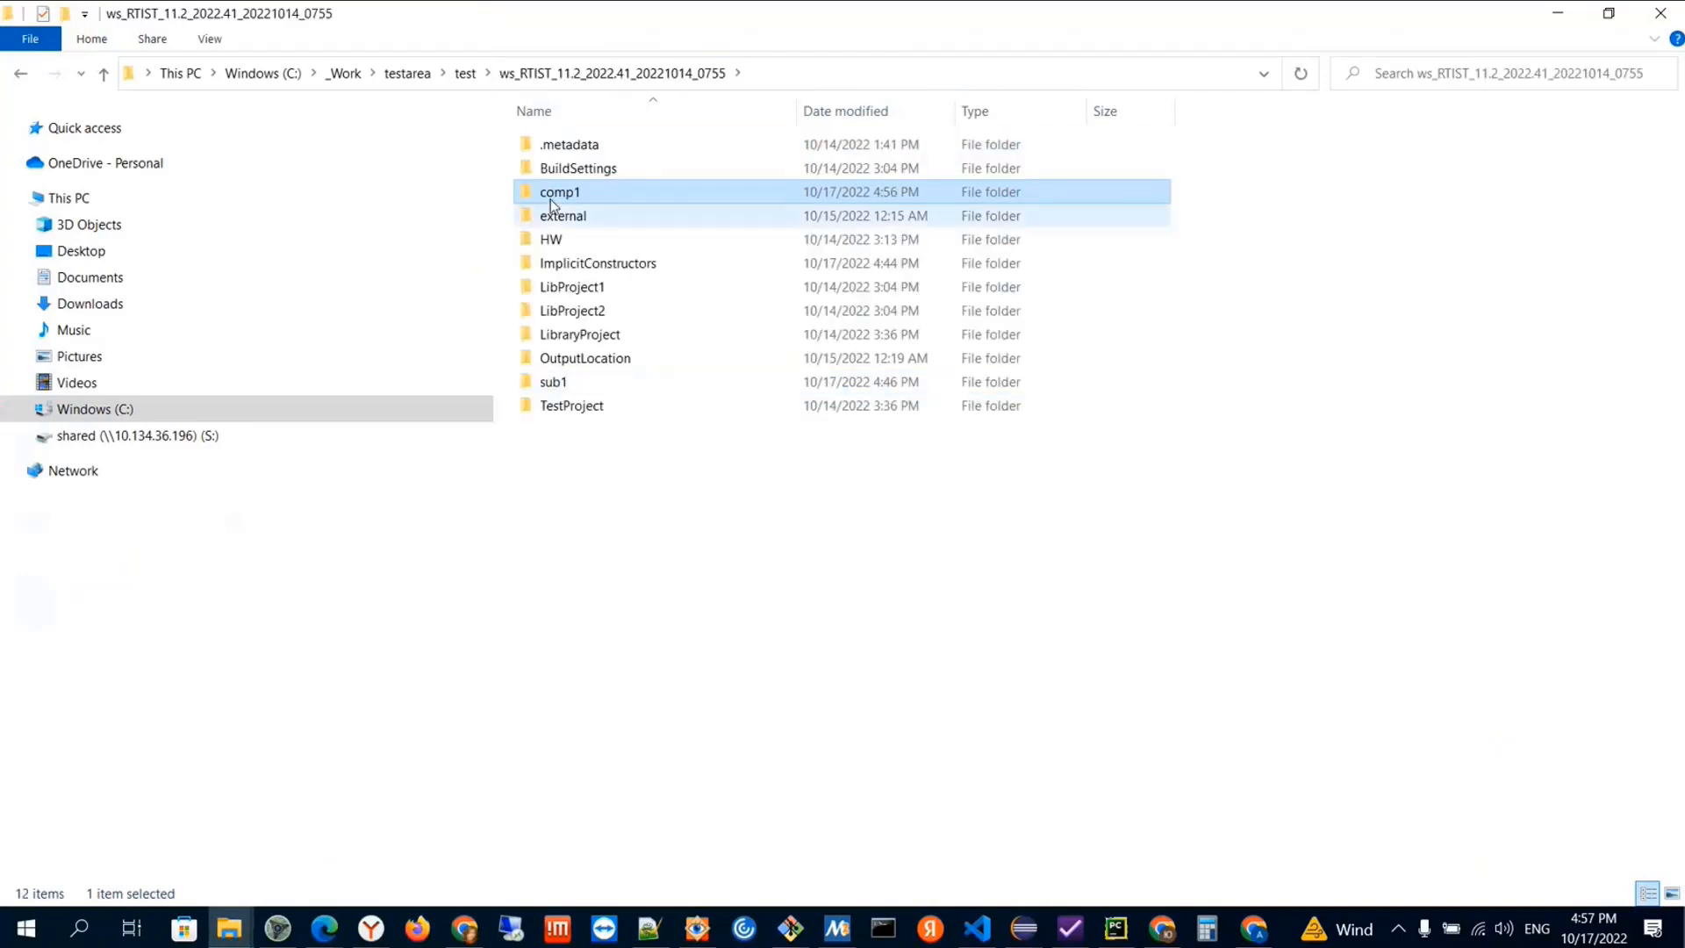
Inspect the include folder inside the workspace's external folder, and switch back to Eclipse
{"action": "left_click", "coordinate": [576, 225]}
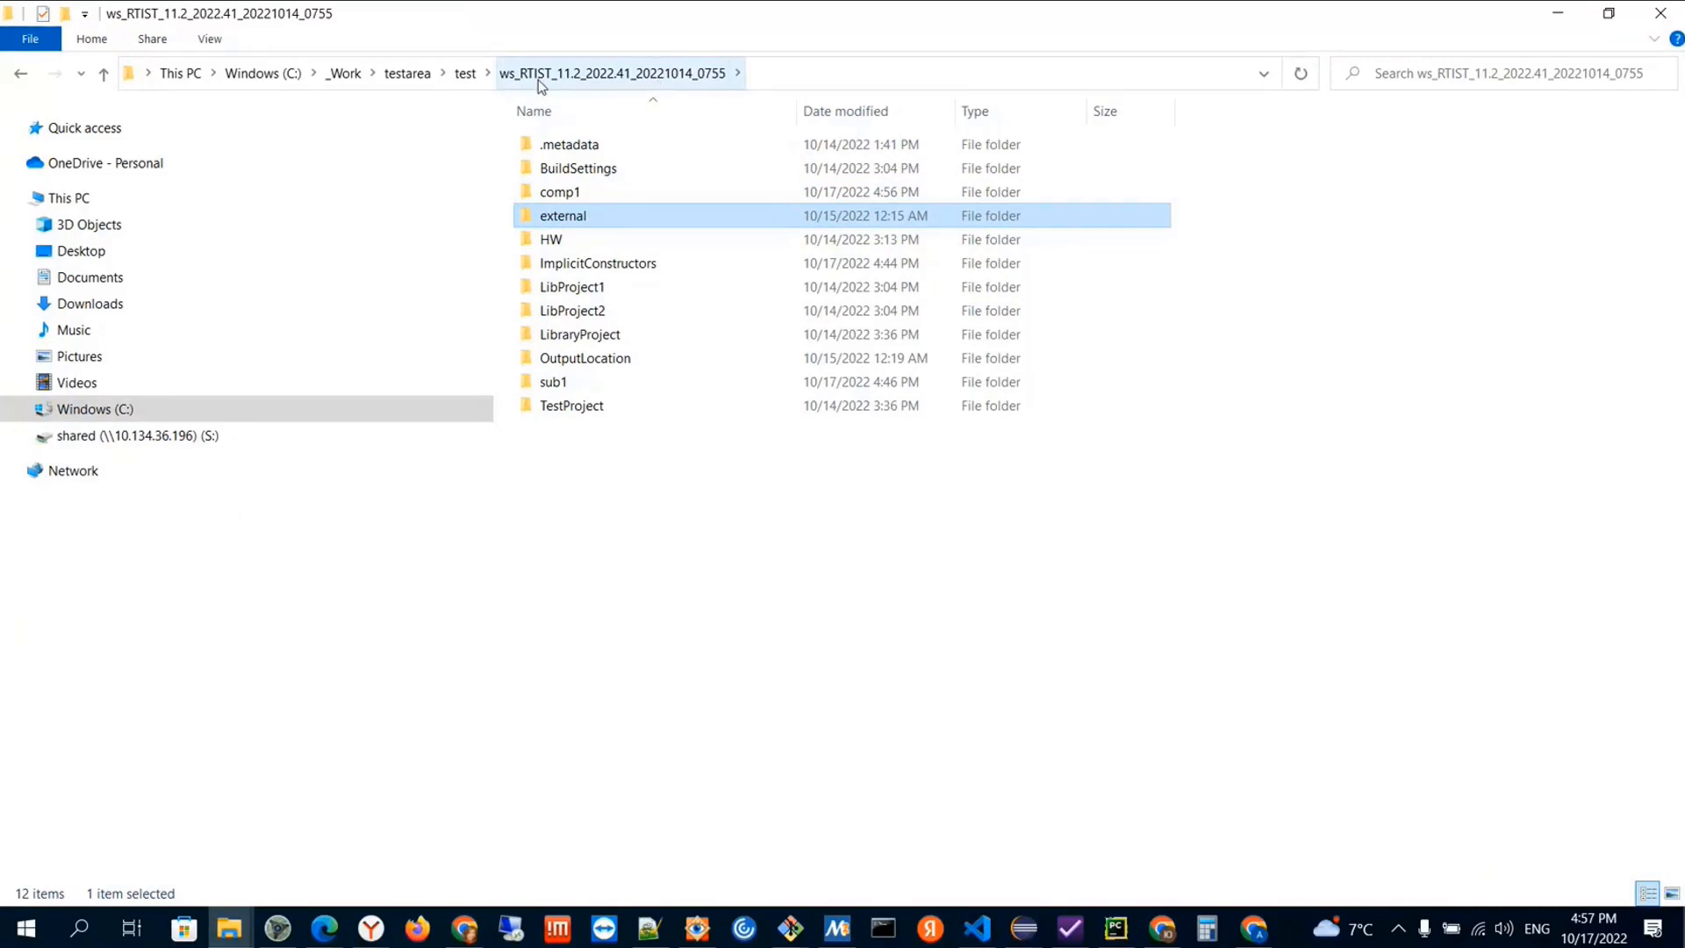
{"action": "mouse_move", "coordinate": [573, 222]}
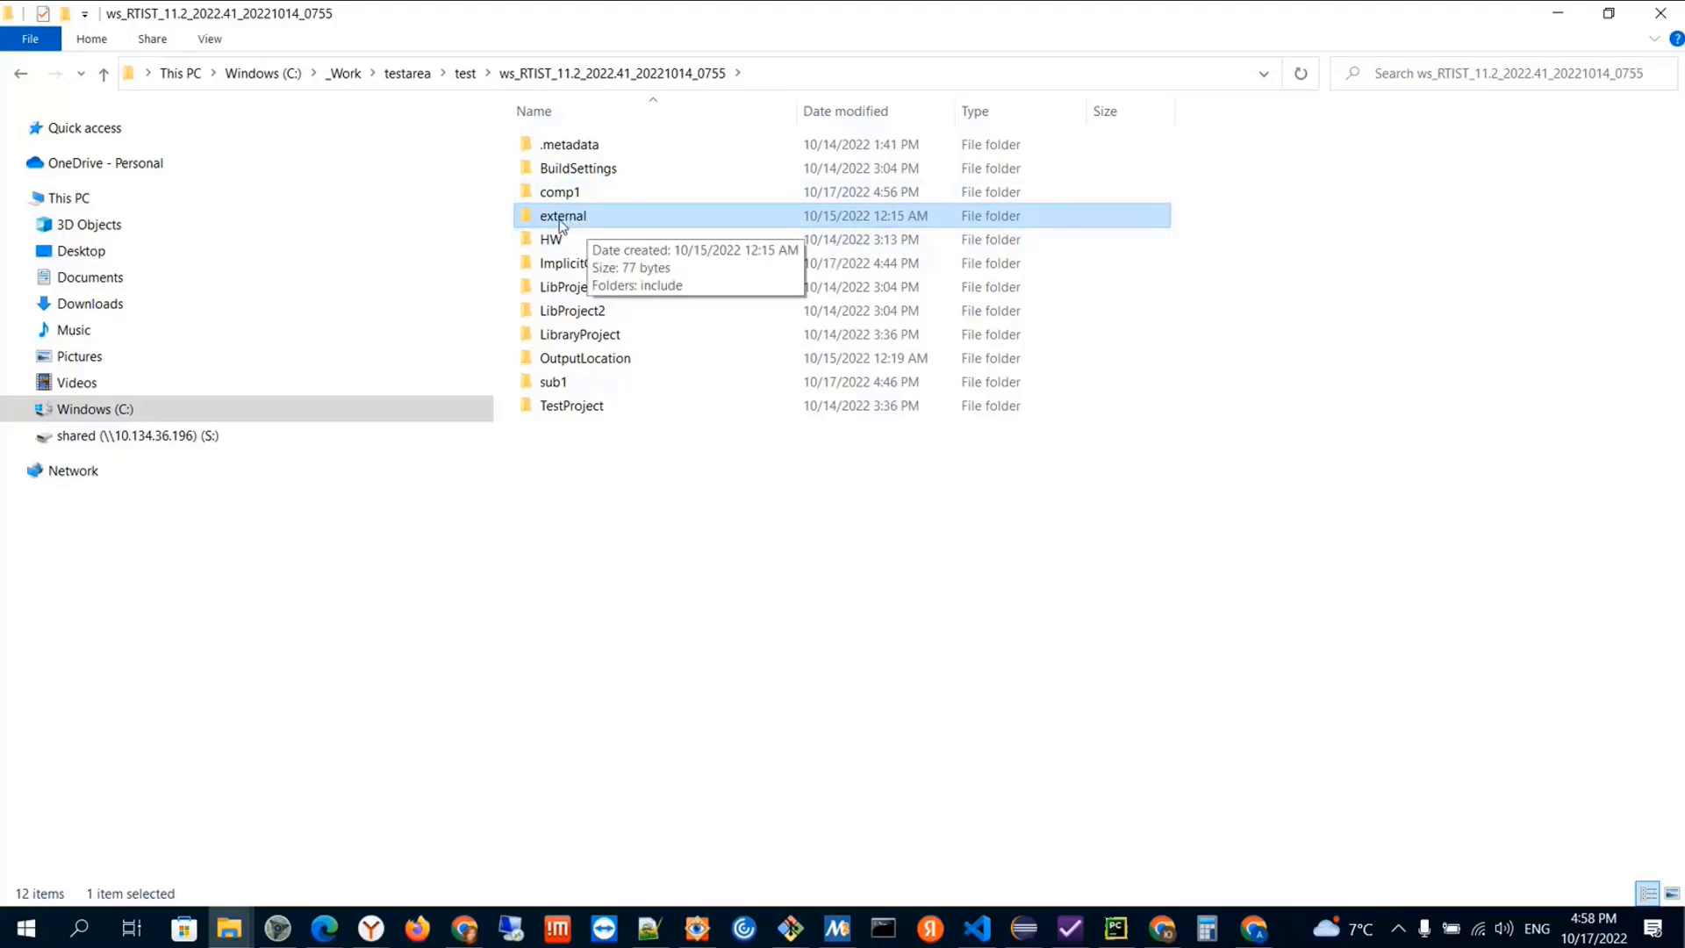
{"action": "double_click", "coordinate": [562, 220]}
{"action": "double_click", "coordinate": [553, 146]}
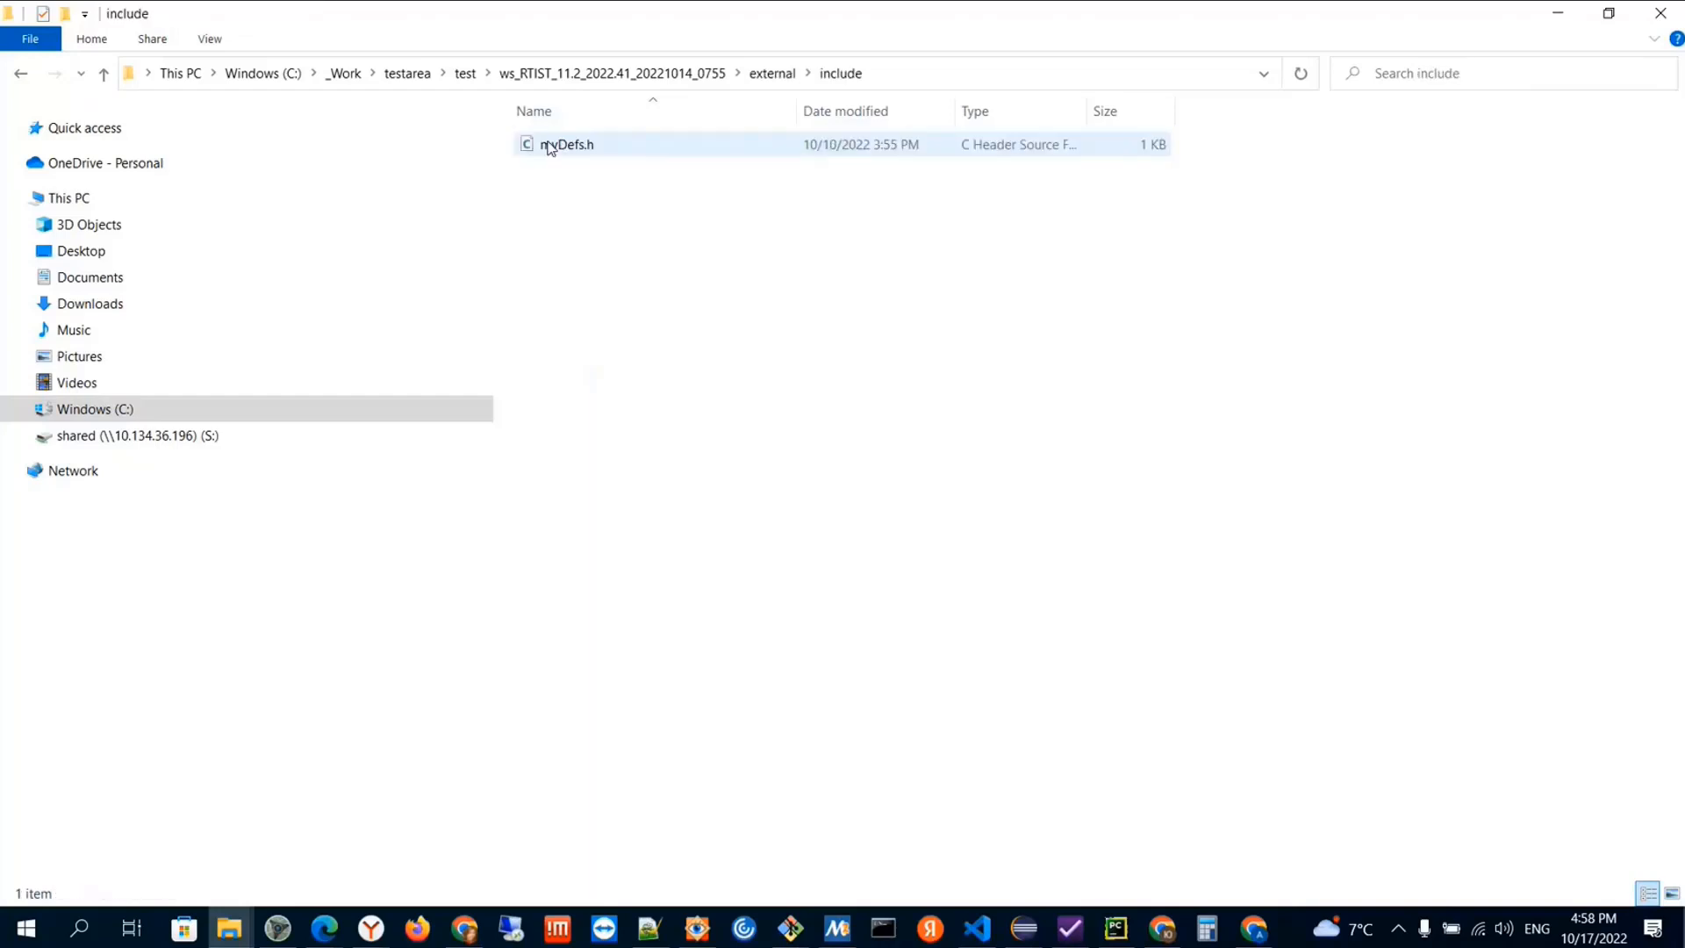
{"action": "left_click", "coordinate": [660, 78]}
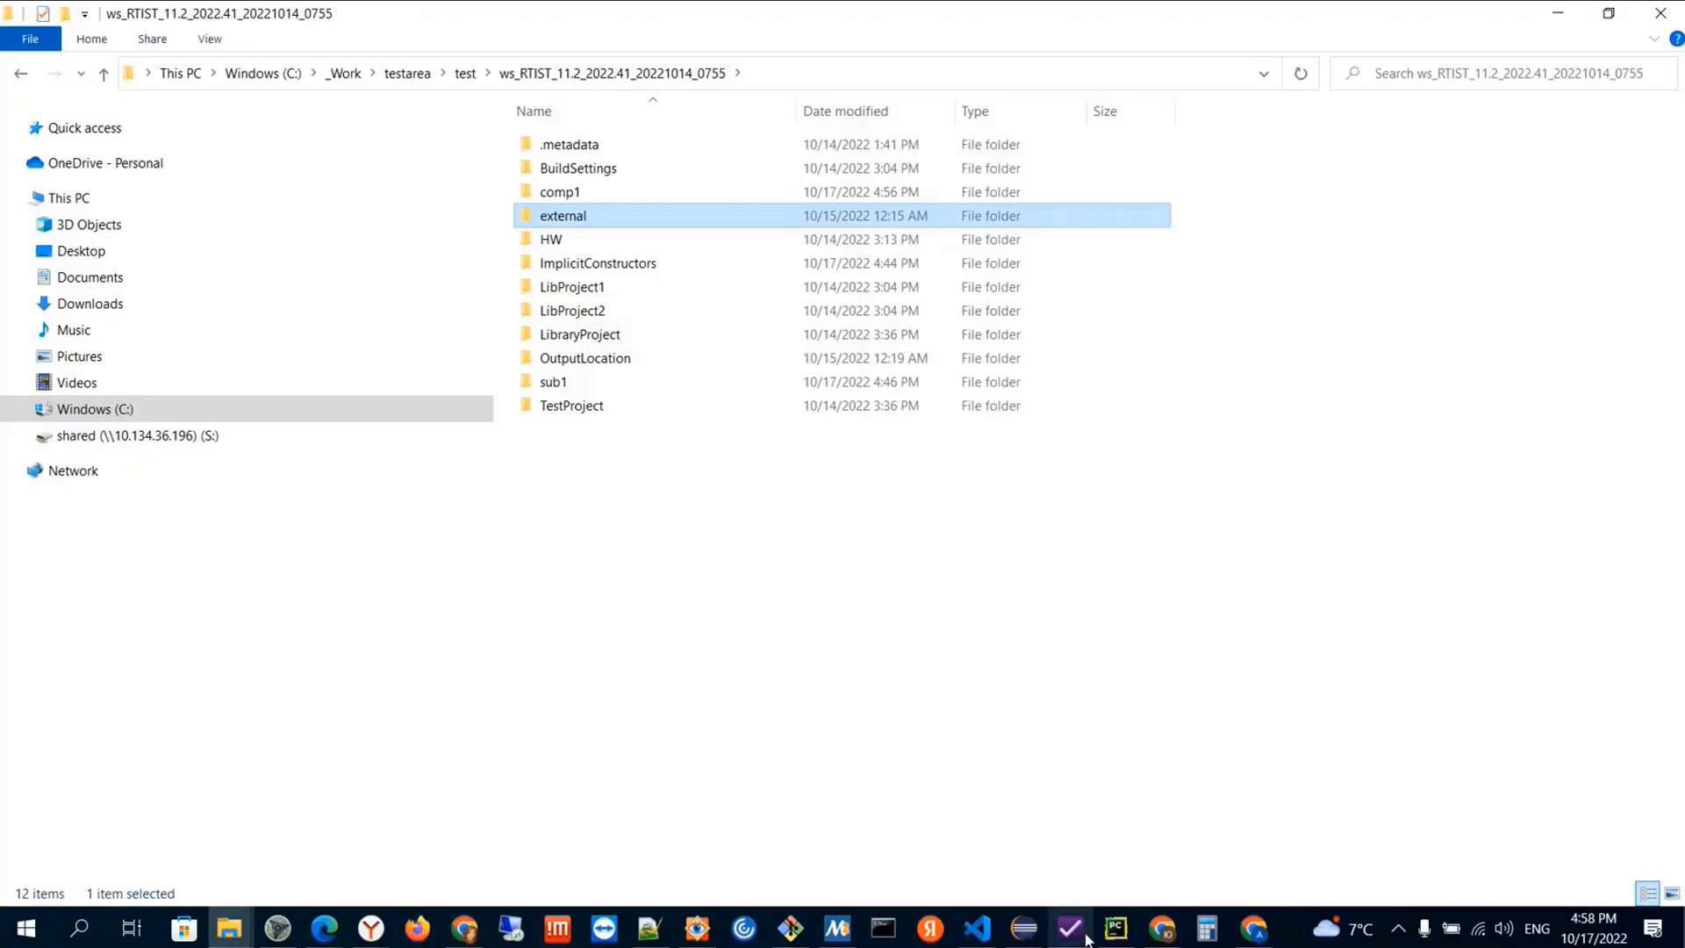
{"action": "key", "text": "alt+Tab"}
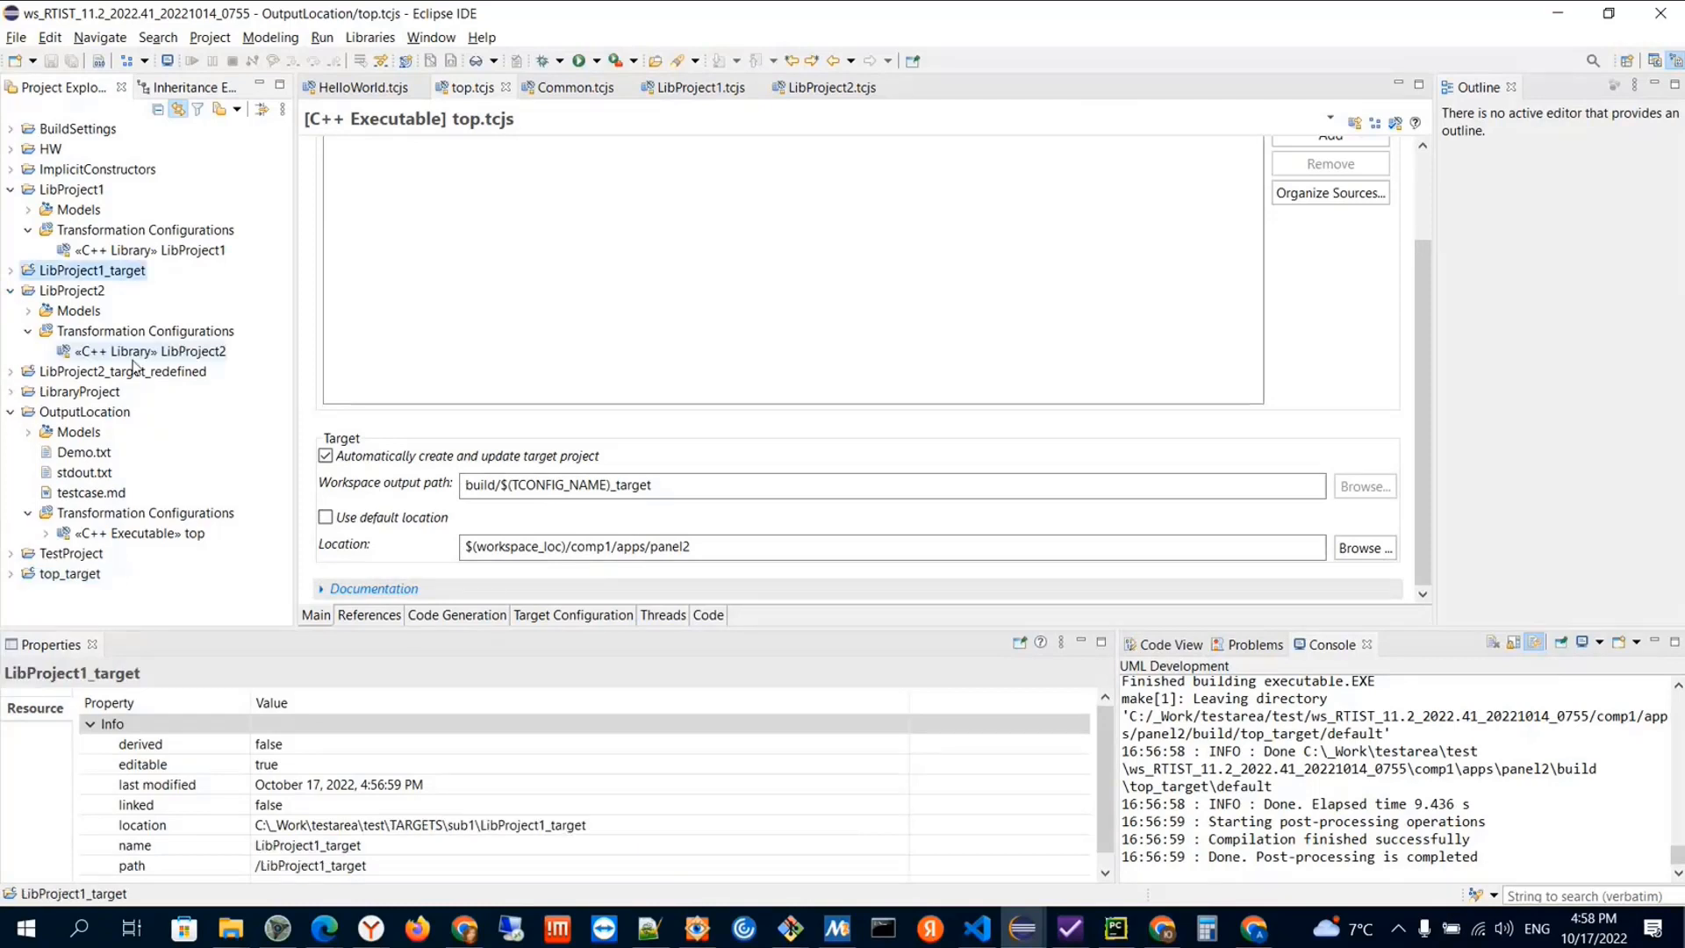
Compare the LibProject2_target_redefined project's full location property with the workspace output path and location in LibProject2.tcjs
{"action": "double_click", "coordinate": [145, 352]}
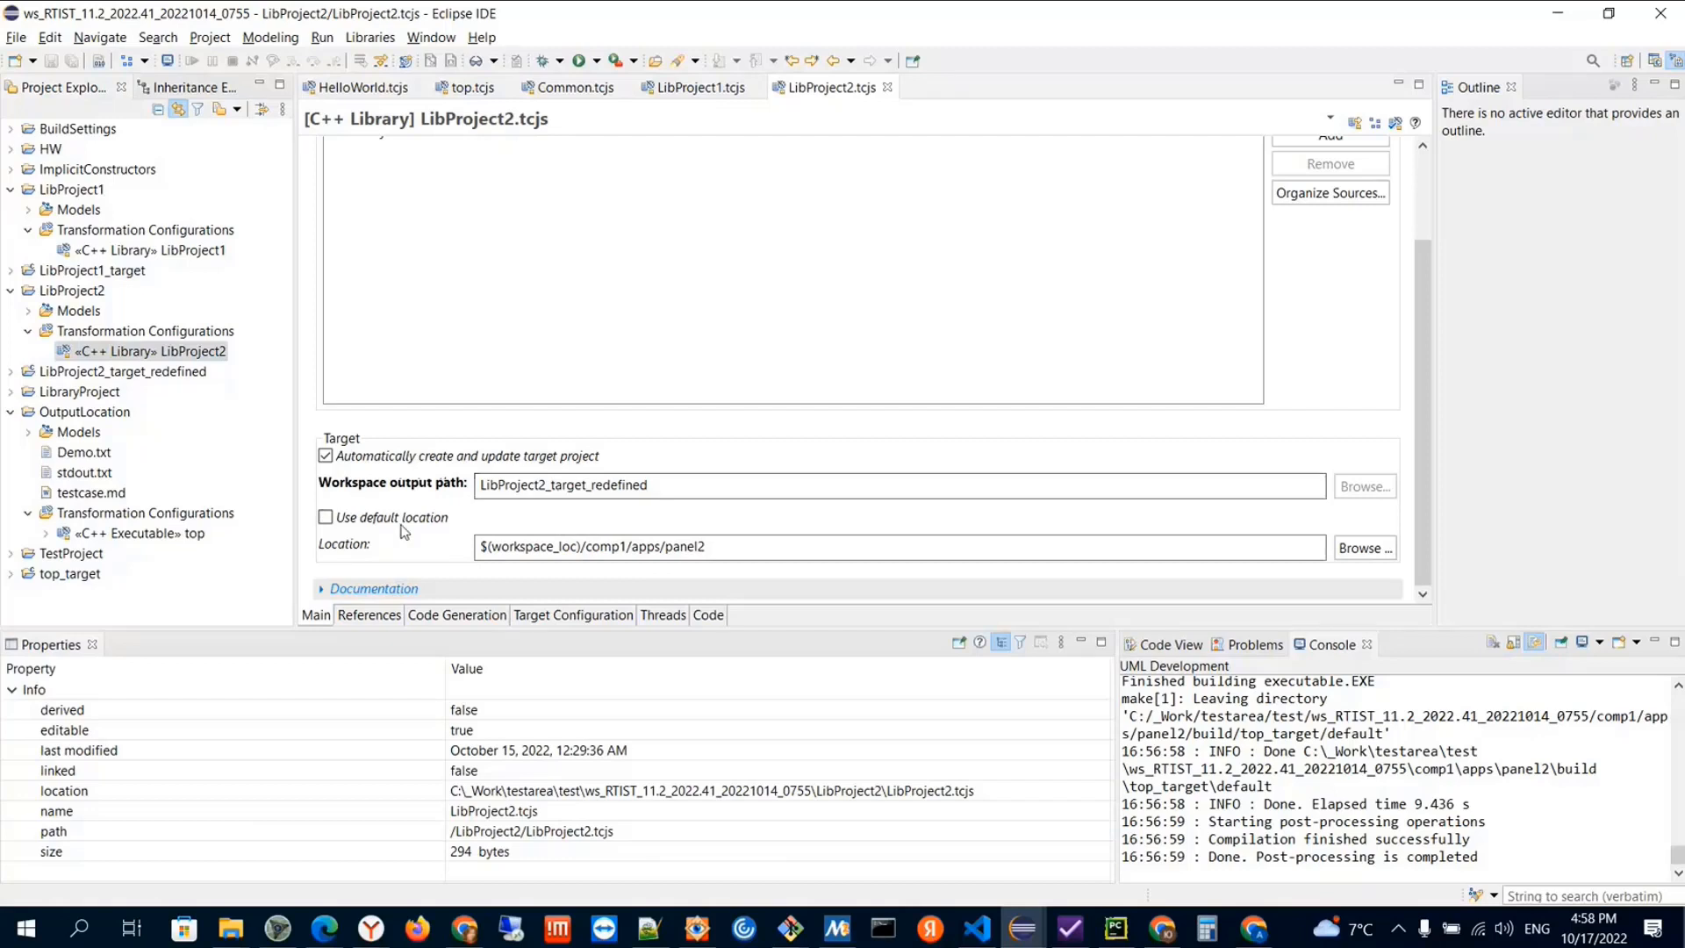
{"action": "left_click", "coordinate": [123, 370]}
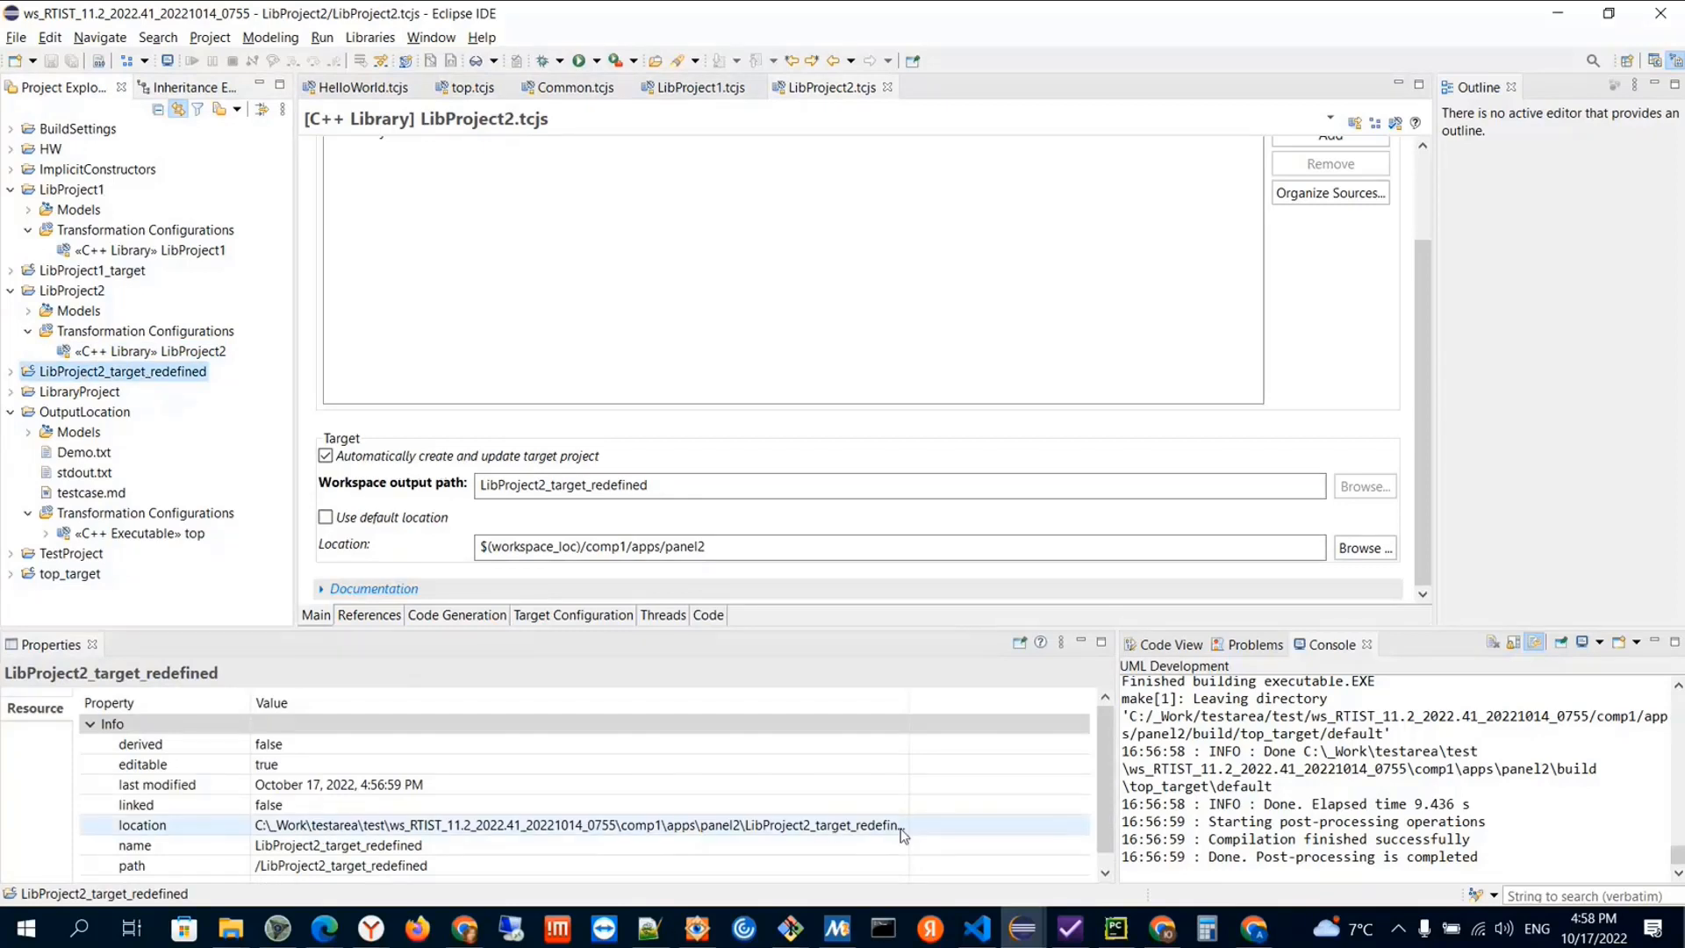
{"action": "left_click_drag", "start_coordinate": [909, 704], "coordinate": [952, 703]}
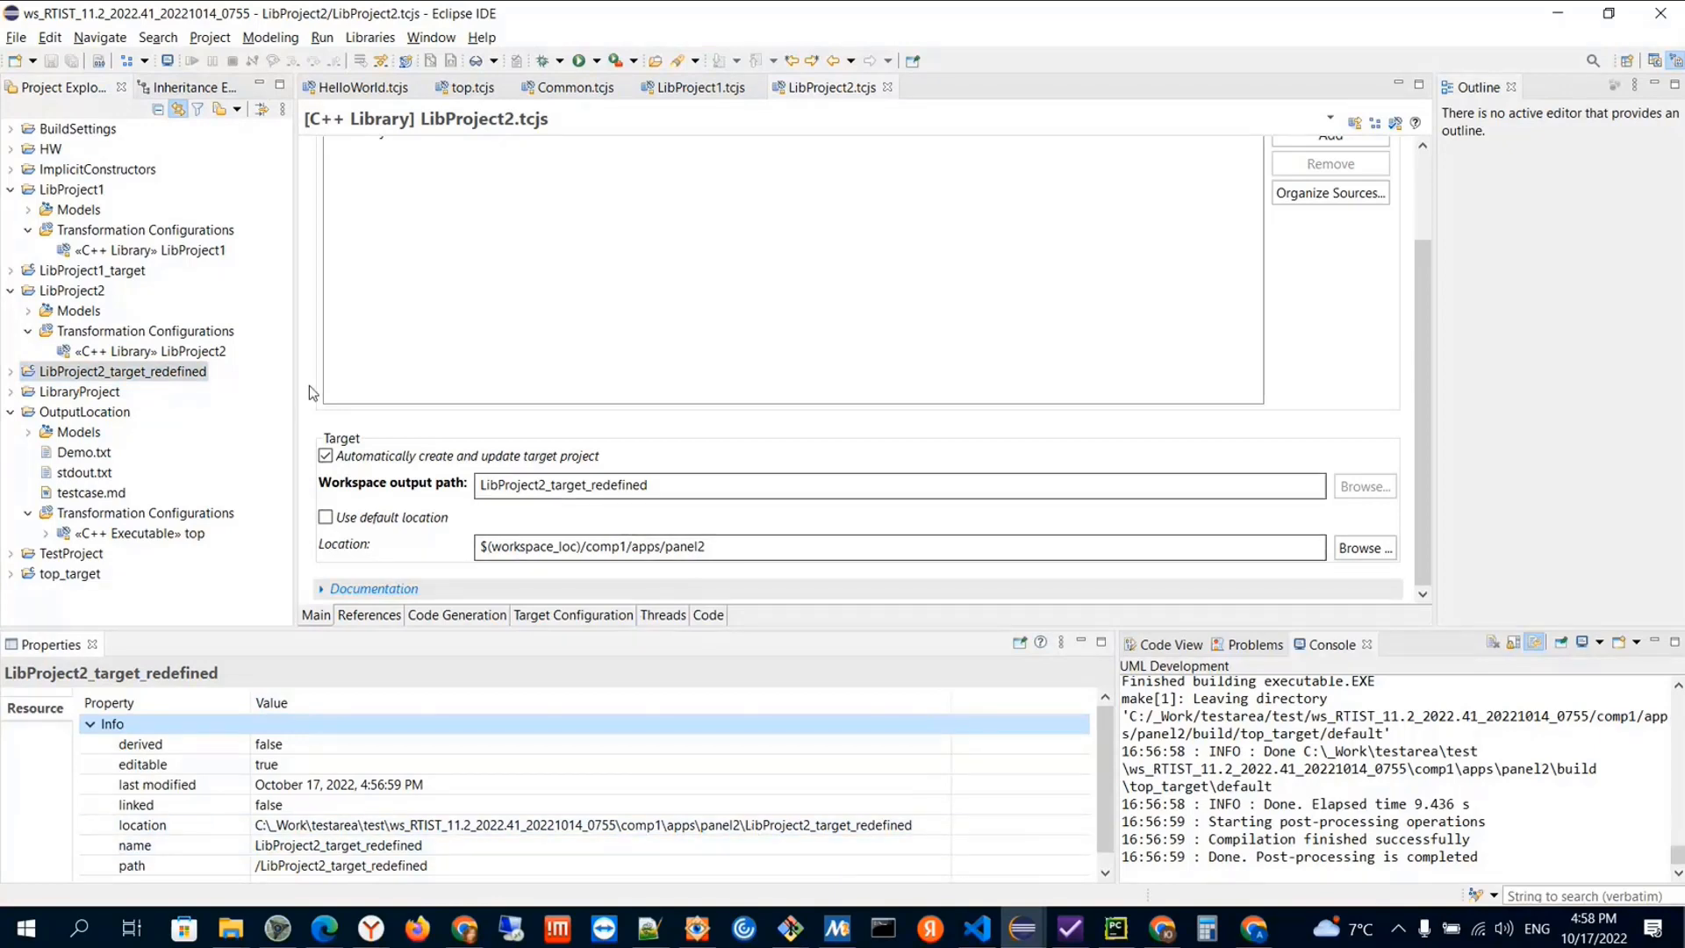
{"action": "left_click", "coordinate": [101, 378]}
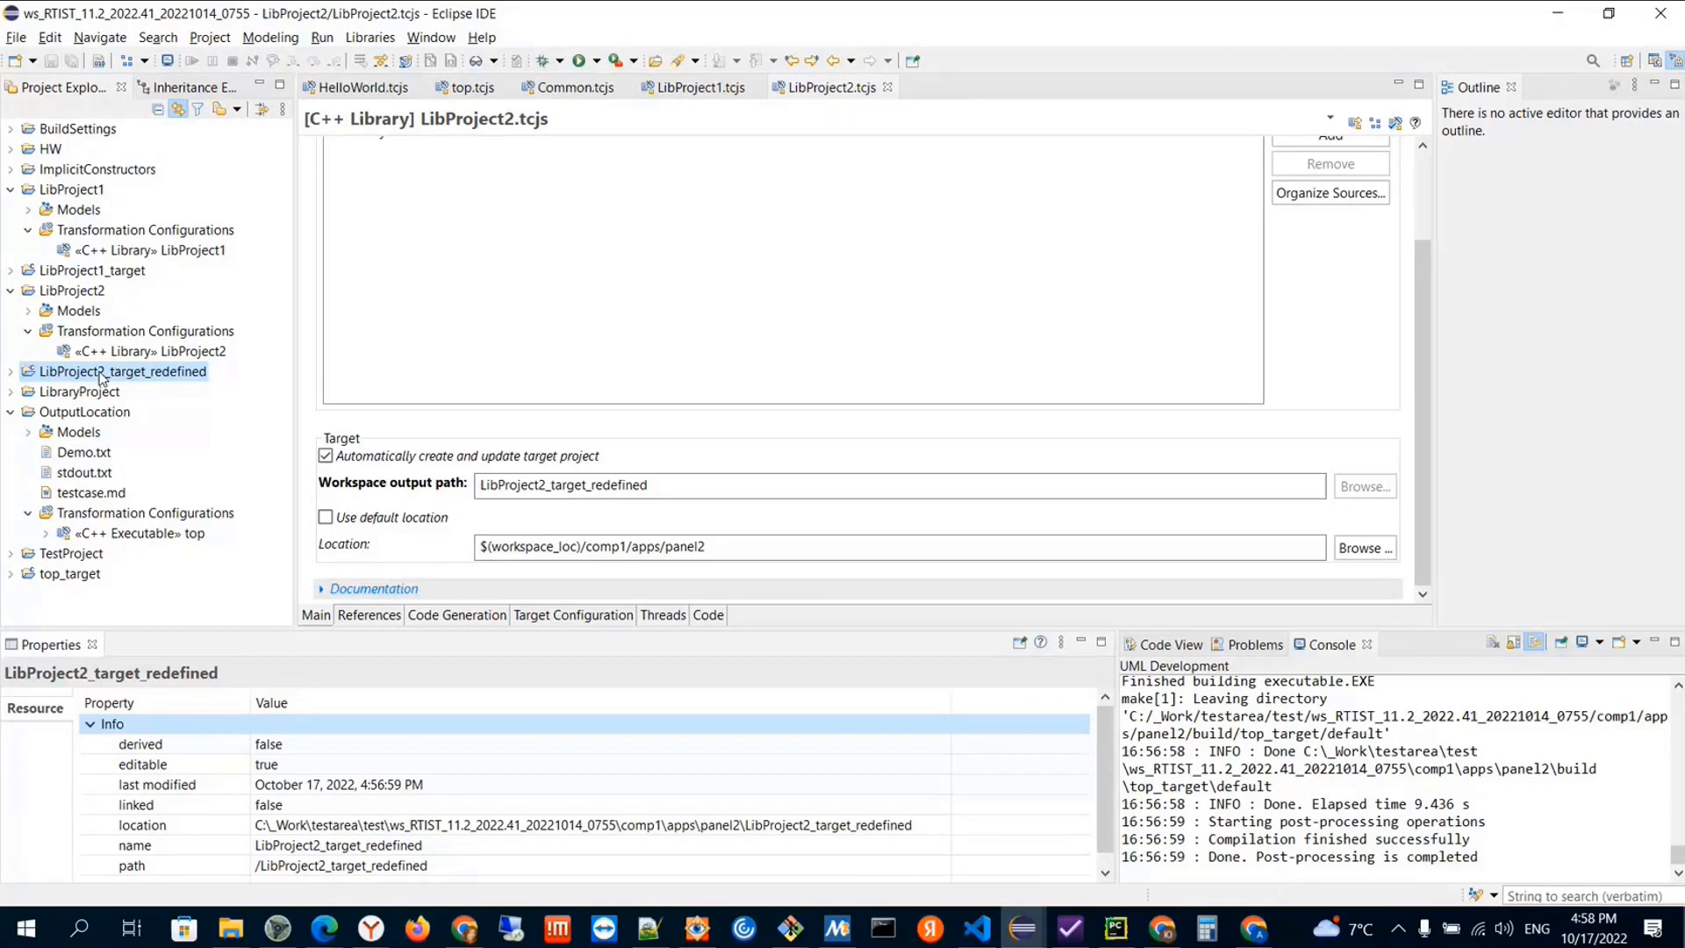
Compare the LibProject1_target project's location property with the workspace output path set in LibProject1.tcjs
{"action": "left_click", "coordinate": [150, 251]}
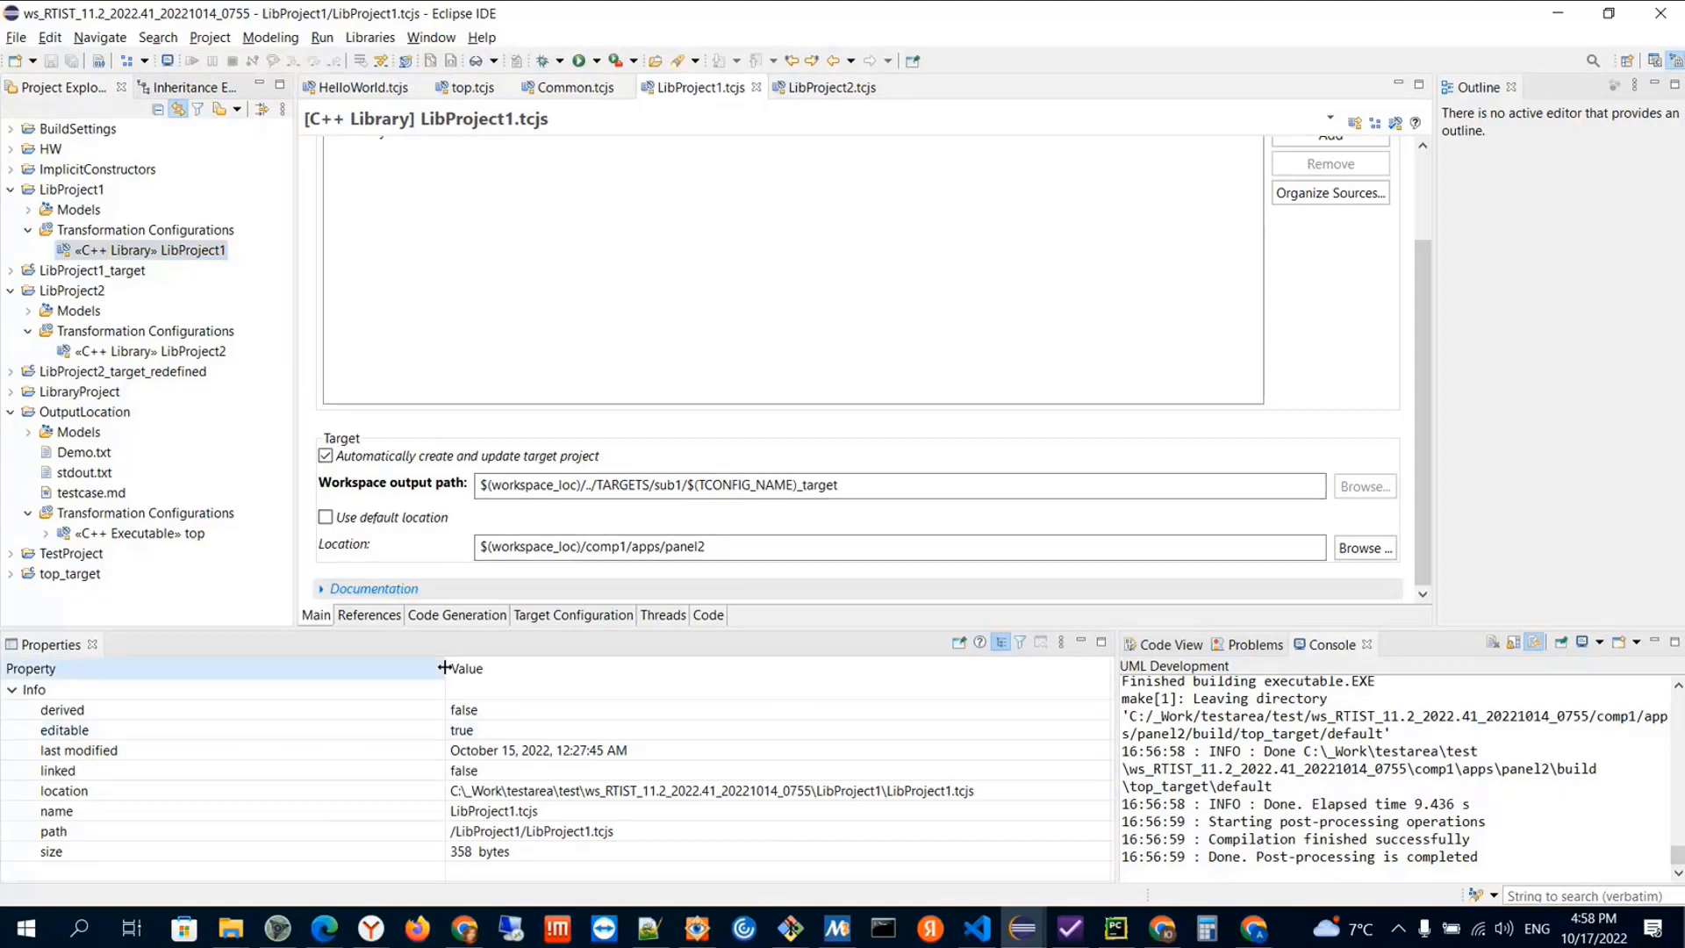
{"action": "left_click_drag", "start_coordinate": [445, 668], "coordinate": [318, 668]}
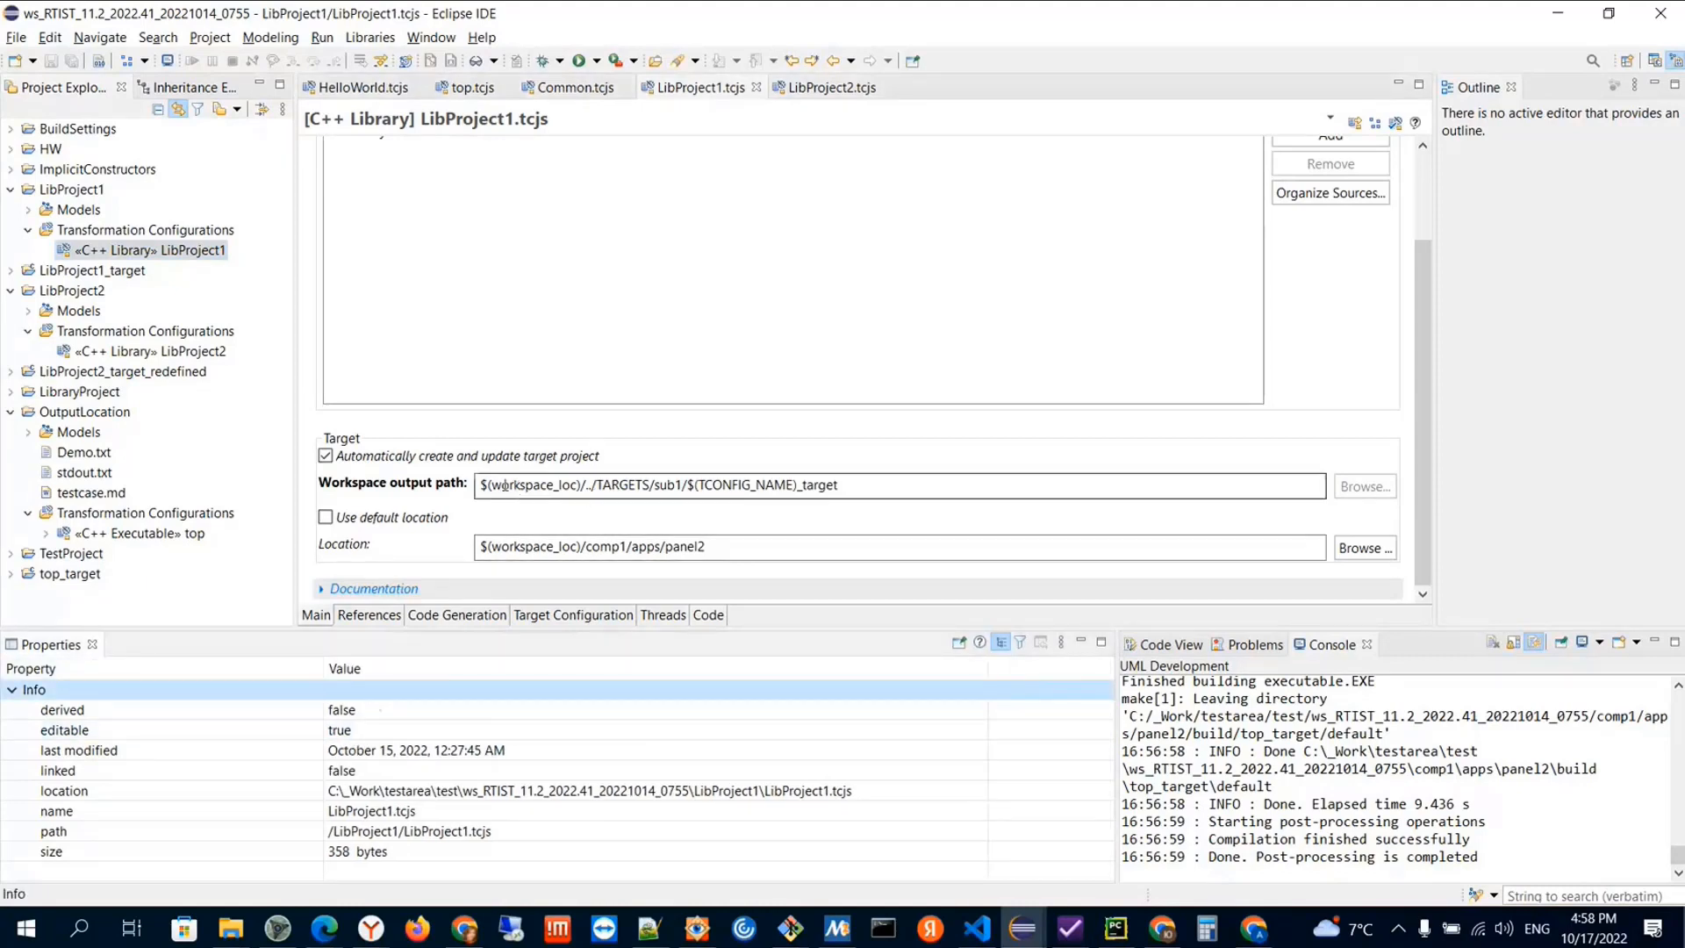
{"action": "left_click", "coordinate": [92, 270]}
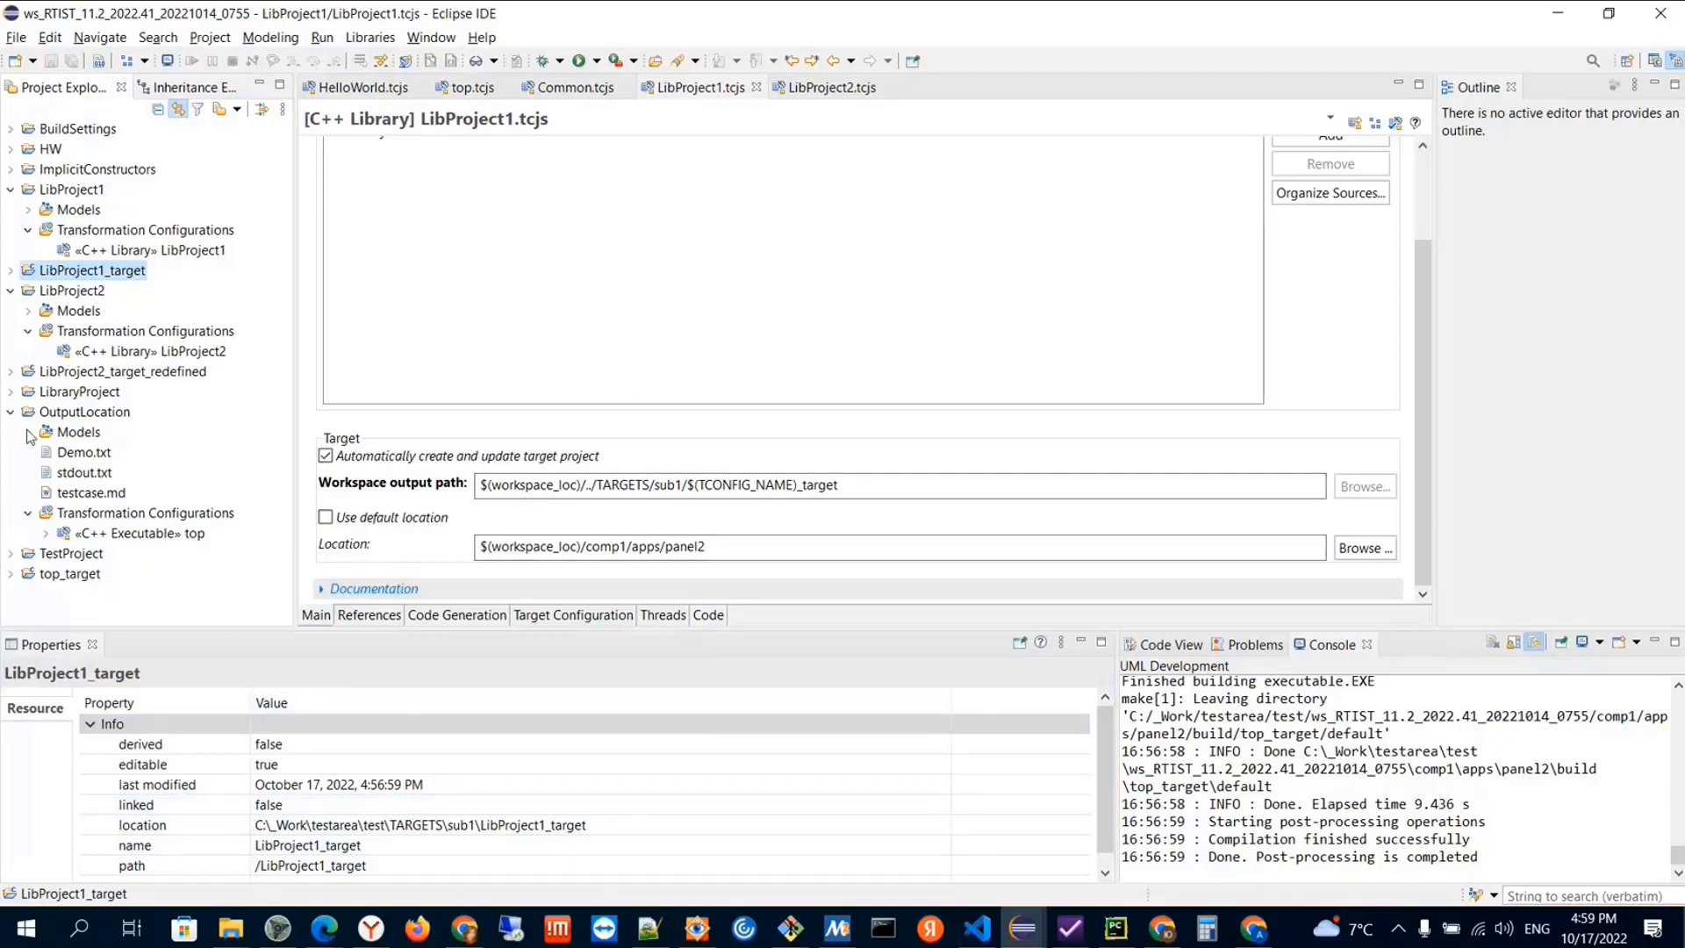
Expand the default folder of the top_target project and open its generated 0.mk makefile
{"action": "left_click", "coordinate": [10, 573]}
{"action": "left_click", "coordinate": [28, 514]}
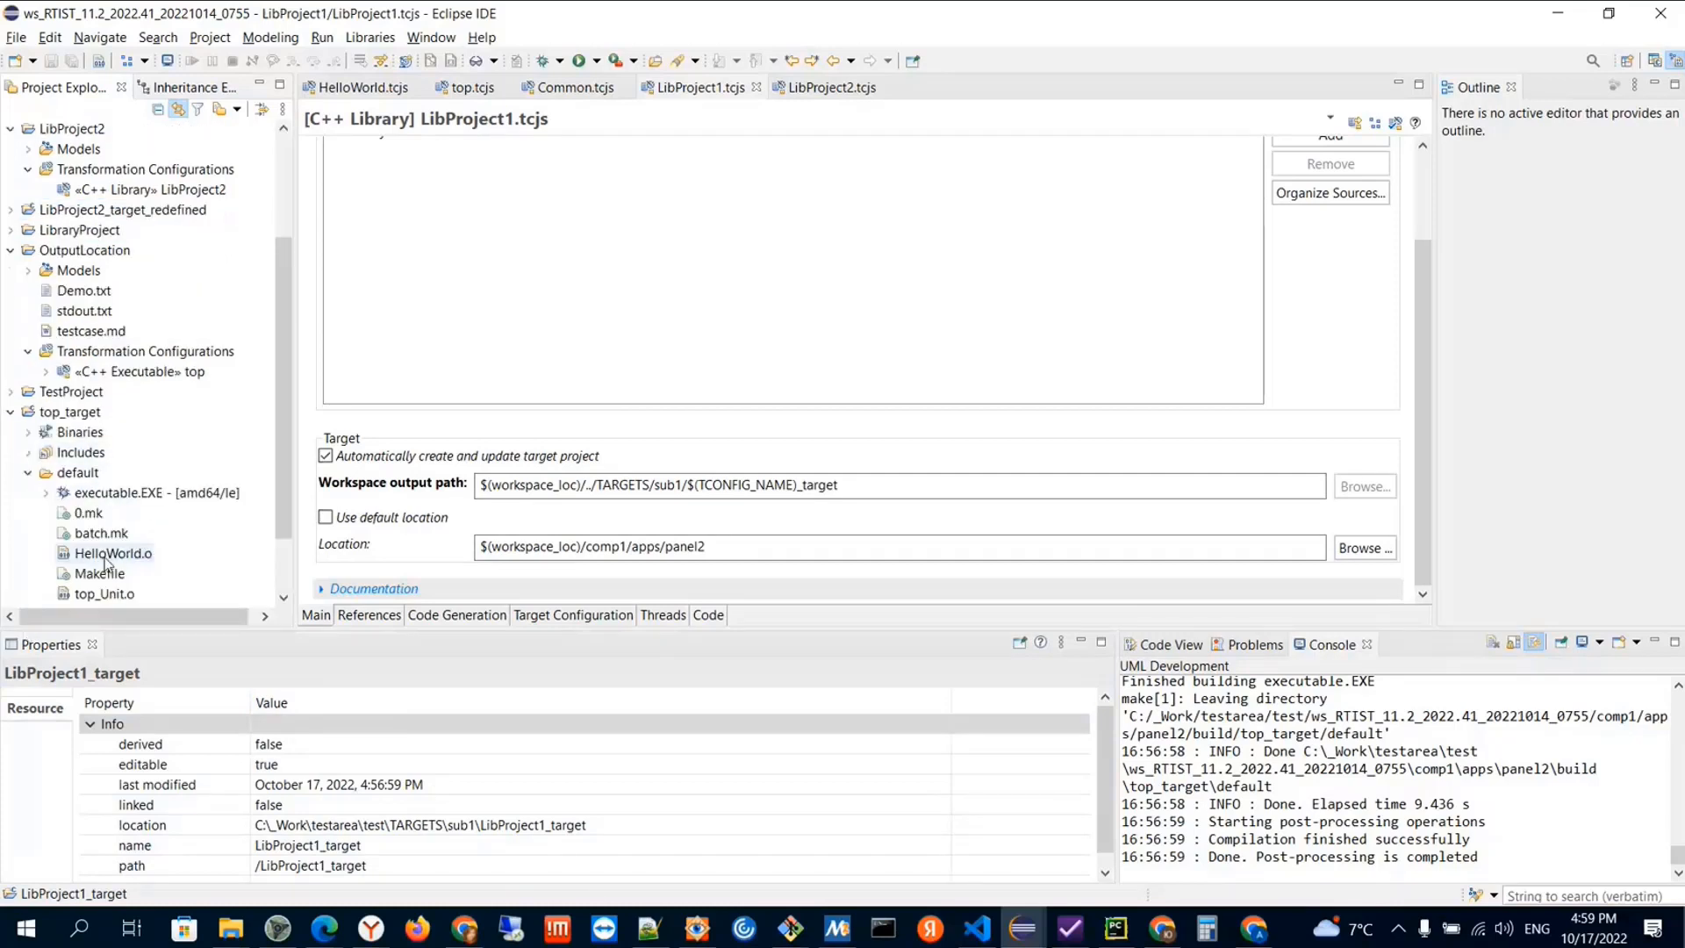
{"action": "left_click", "coordinate": [101, 533]}
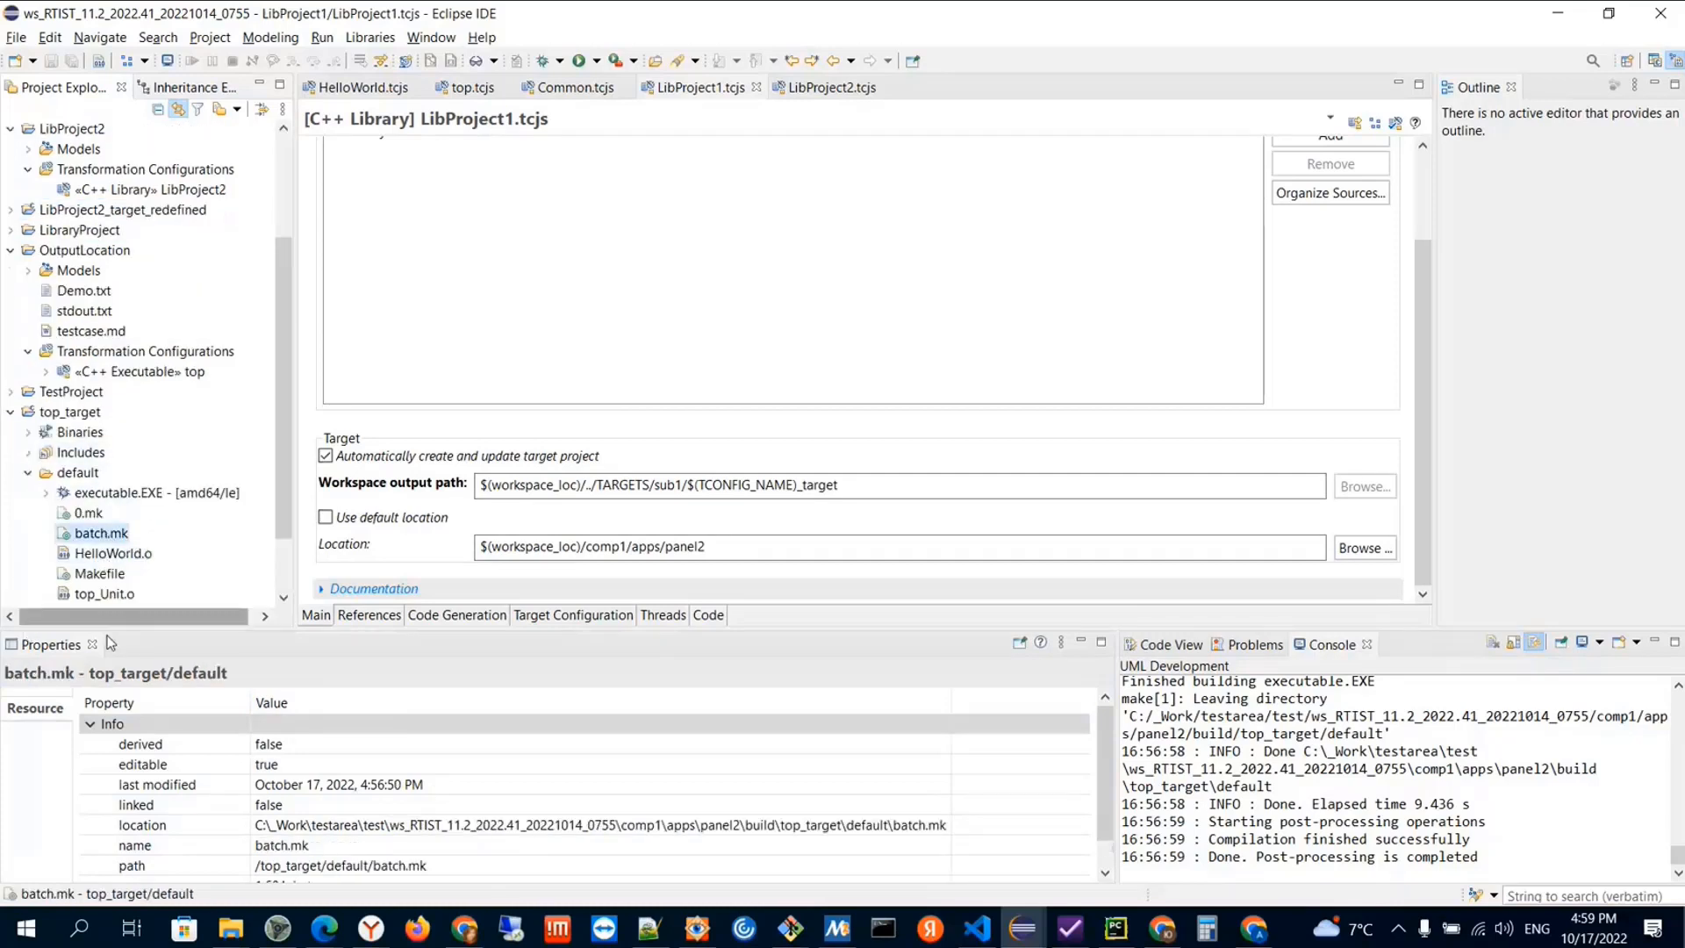
{"action": "left_click", "coordinate": [88, 513]}
{"action": "double_click", "coordinate": [89, 514]}
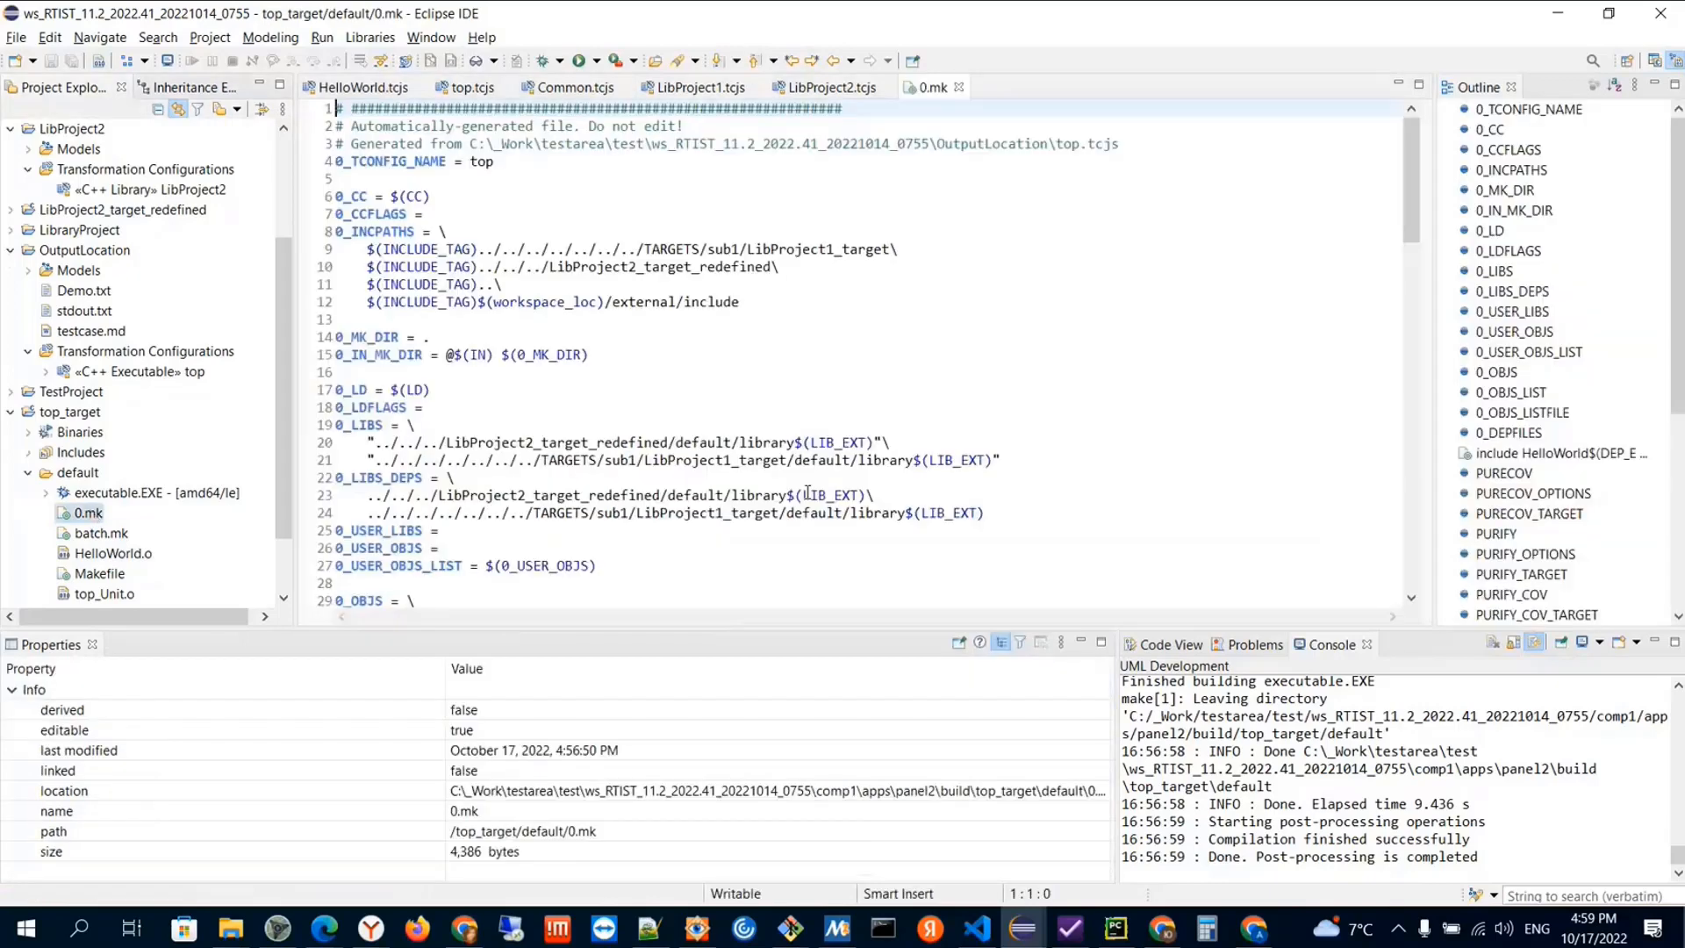
{"action": "left_click", "coordinate": [147, 517]}
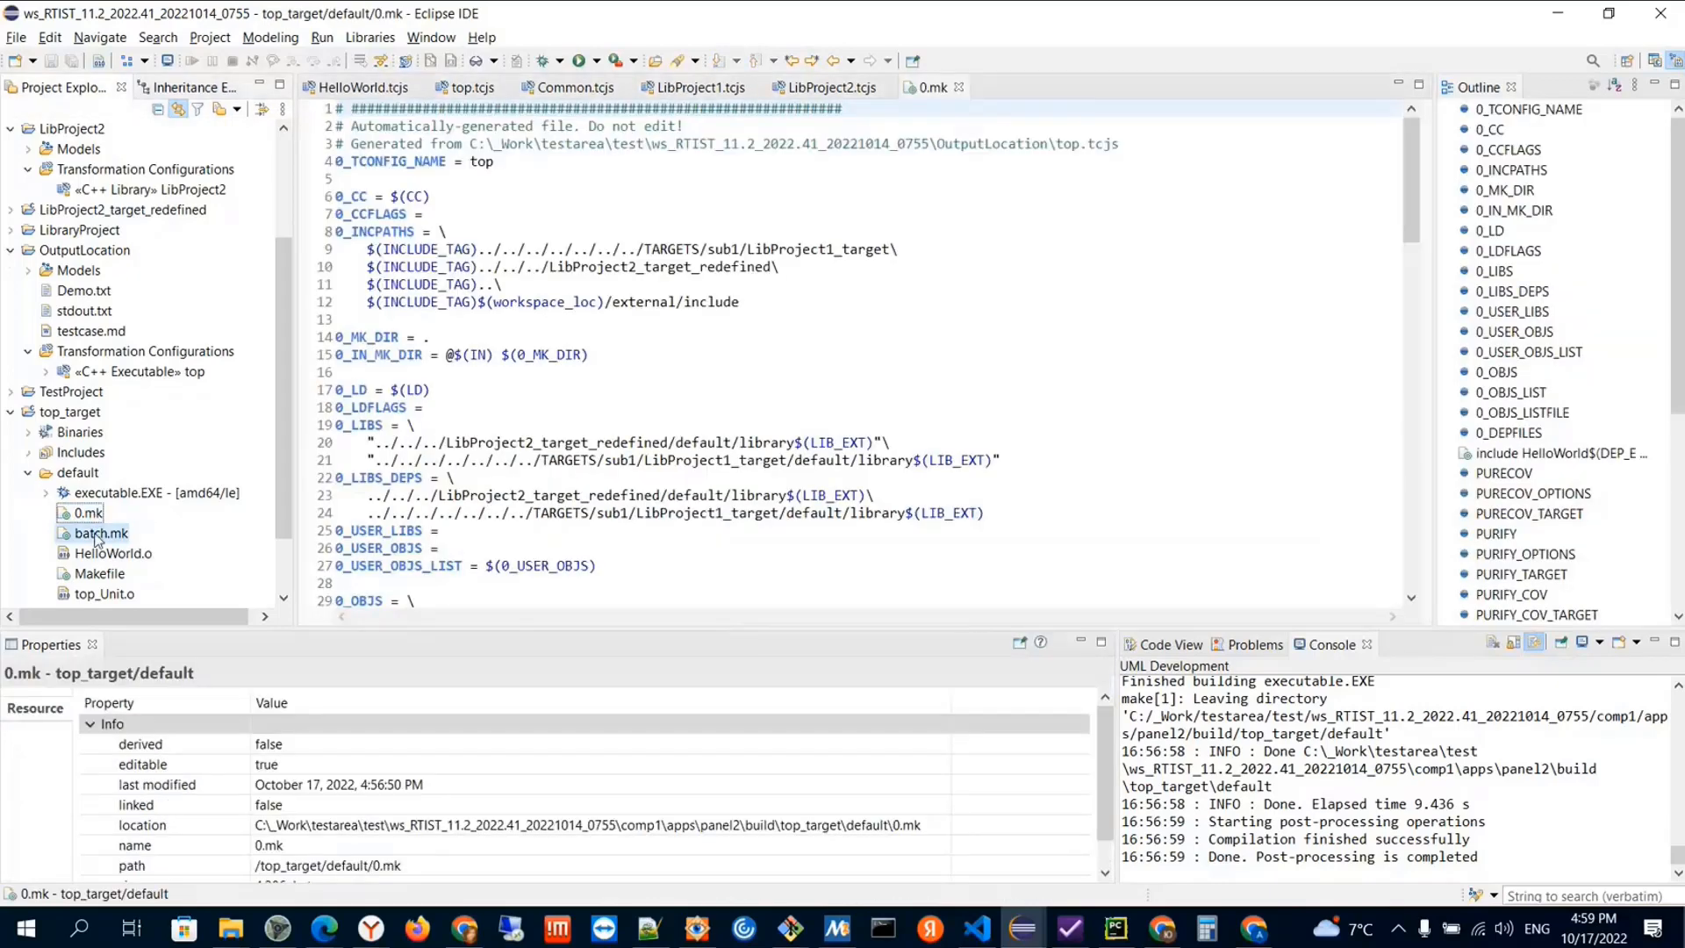
Open the generated batch.mk makefile and examine the workspace_loc variable definition
{"action": "double_click", "coordinate": [98, 534]}
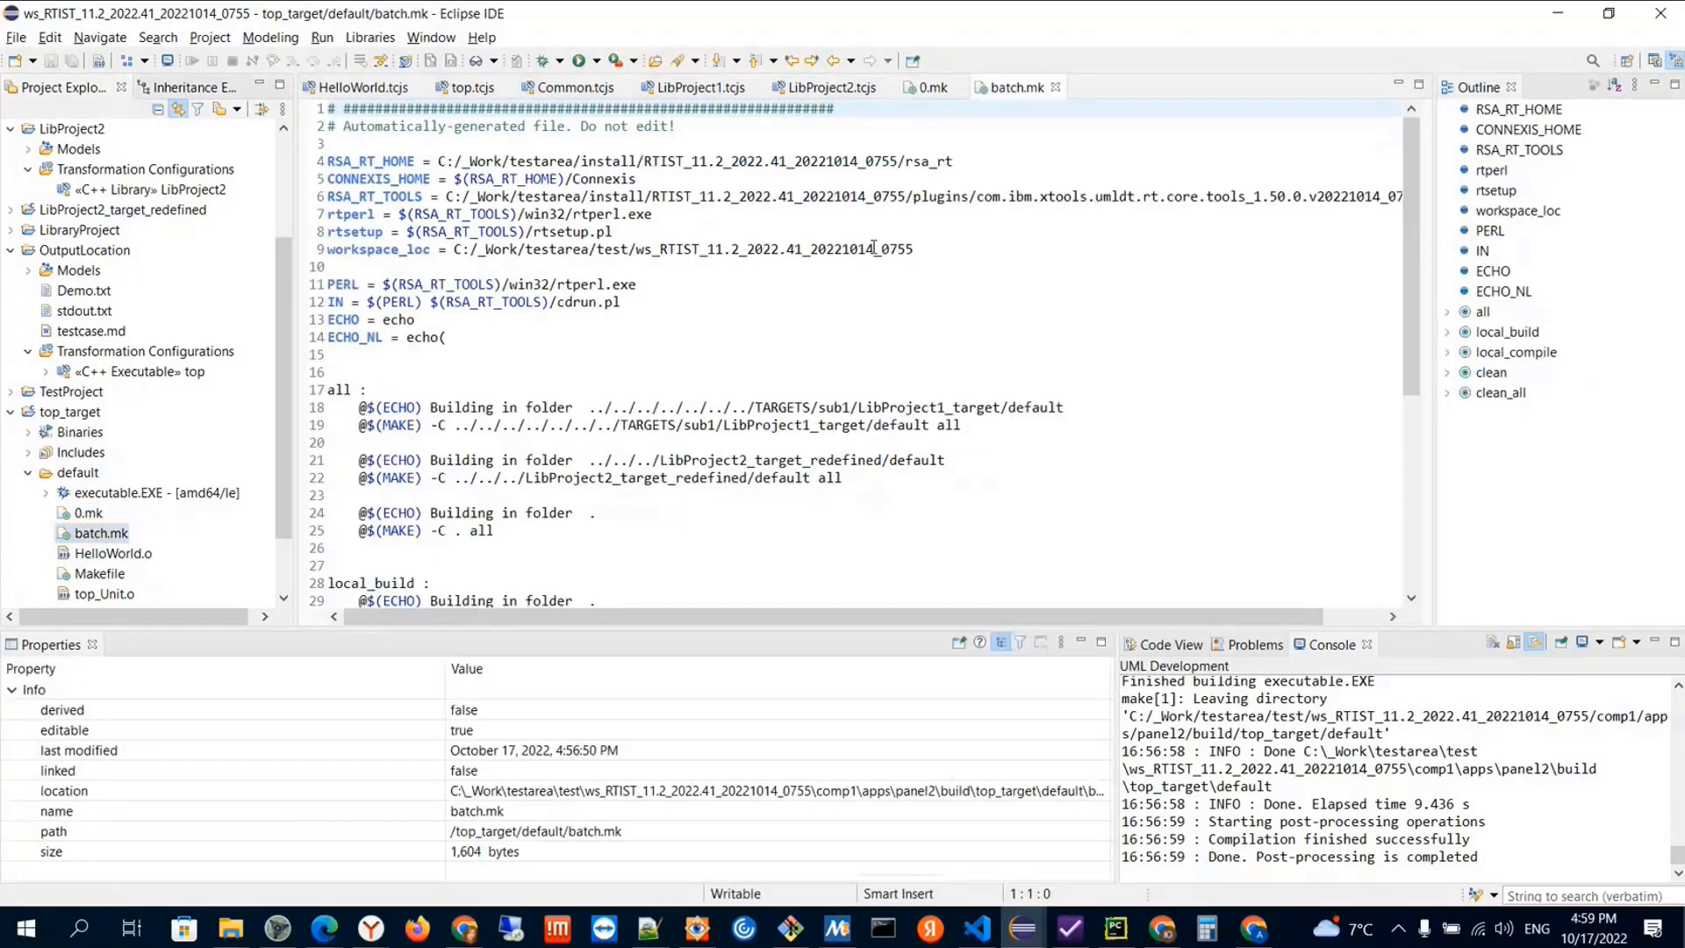
{"action": "scroll", "coordinate": [382, 272], "scroll_direction": "down", "scroll_amount": 1}
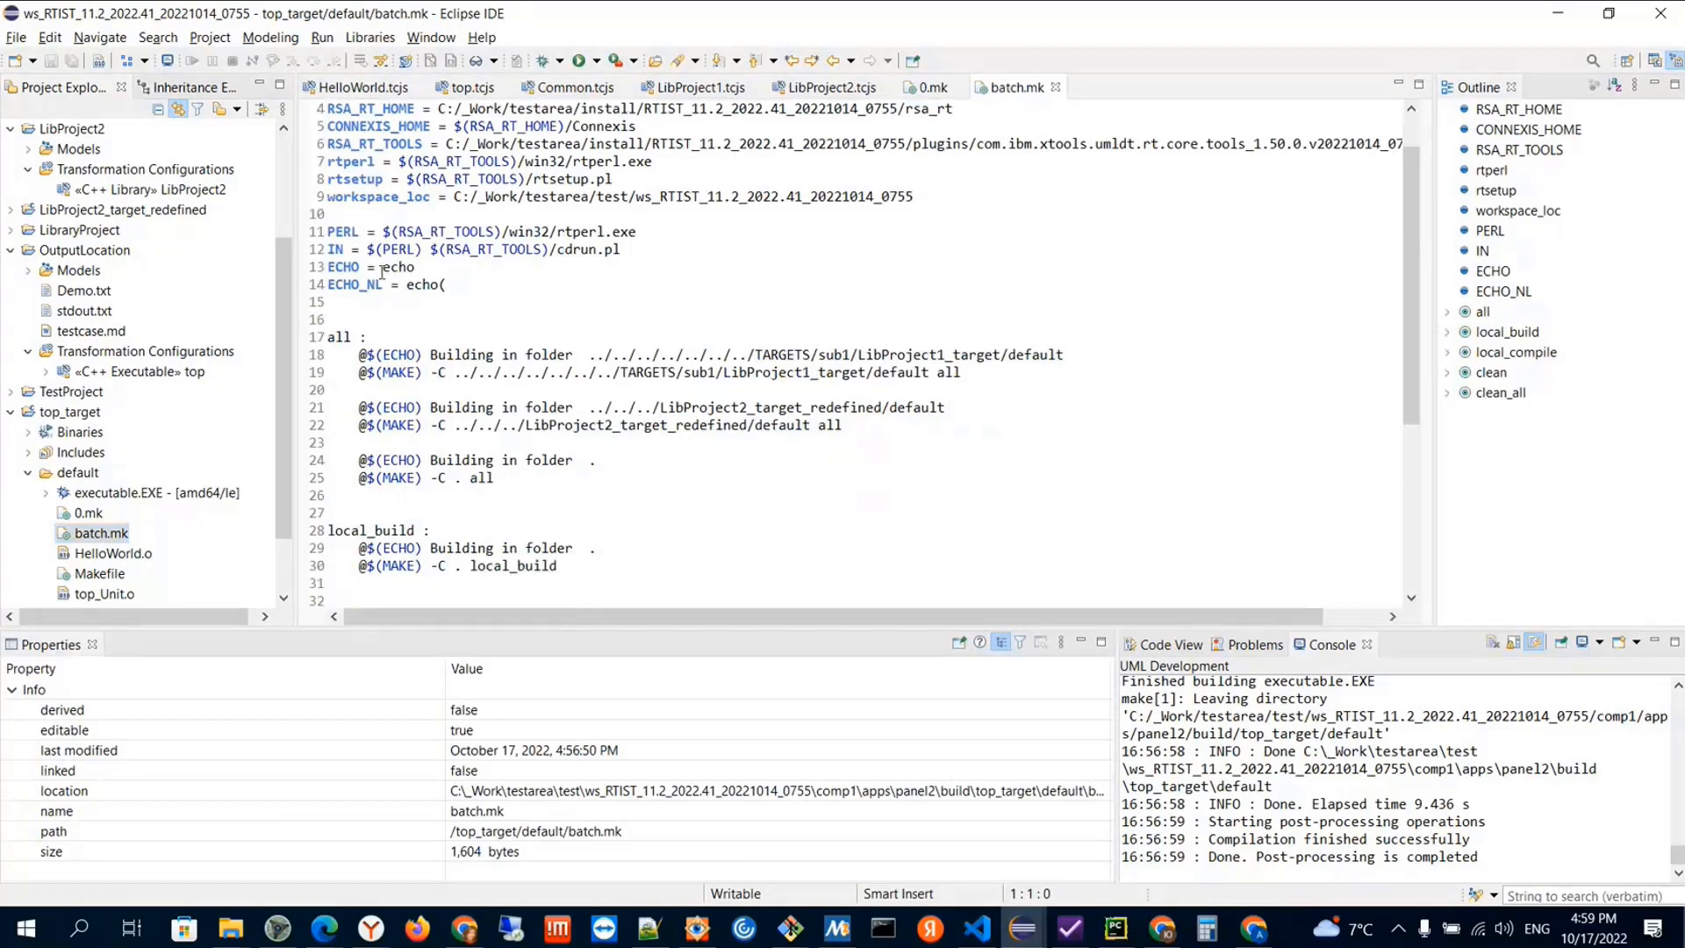
{"action": "left_click", "coordinate": [409, 197]}
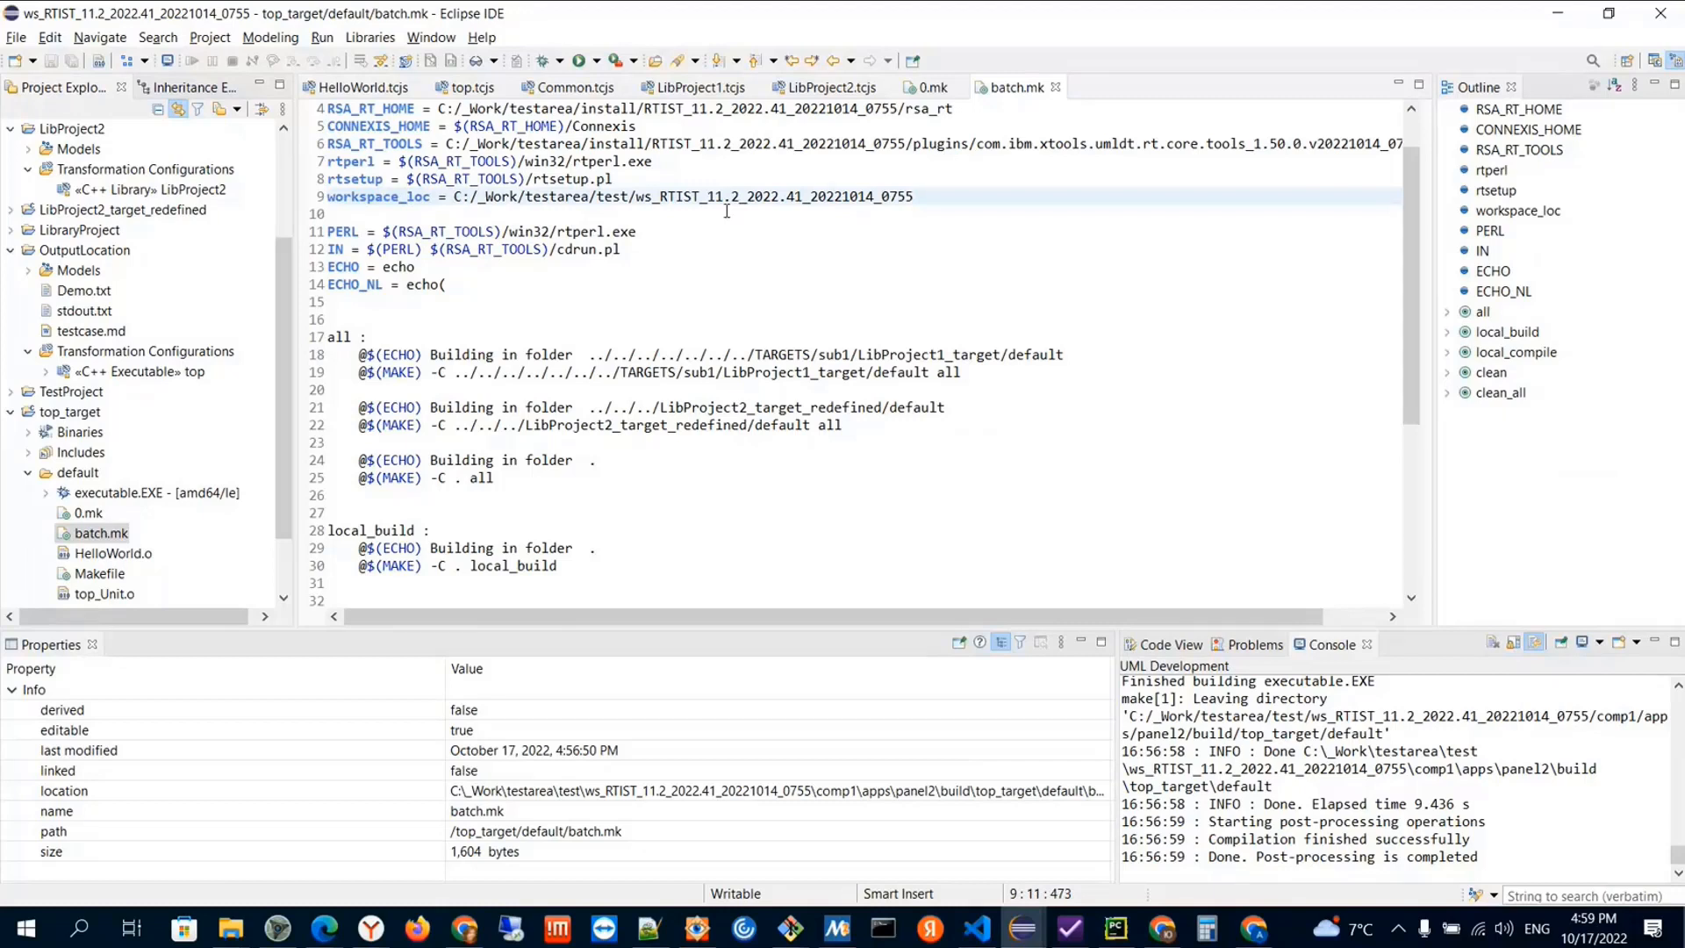
{"action": "key", "text": "End"}
Review the relative build folder paths for LibProject1_target and LibProject2_target_redefined in the all target of batch.mk
{"action": "left_click_drag", "start_coordinate": [588, 355], "coordinate": [756, 356]}
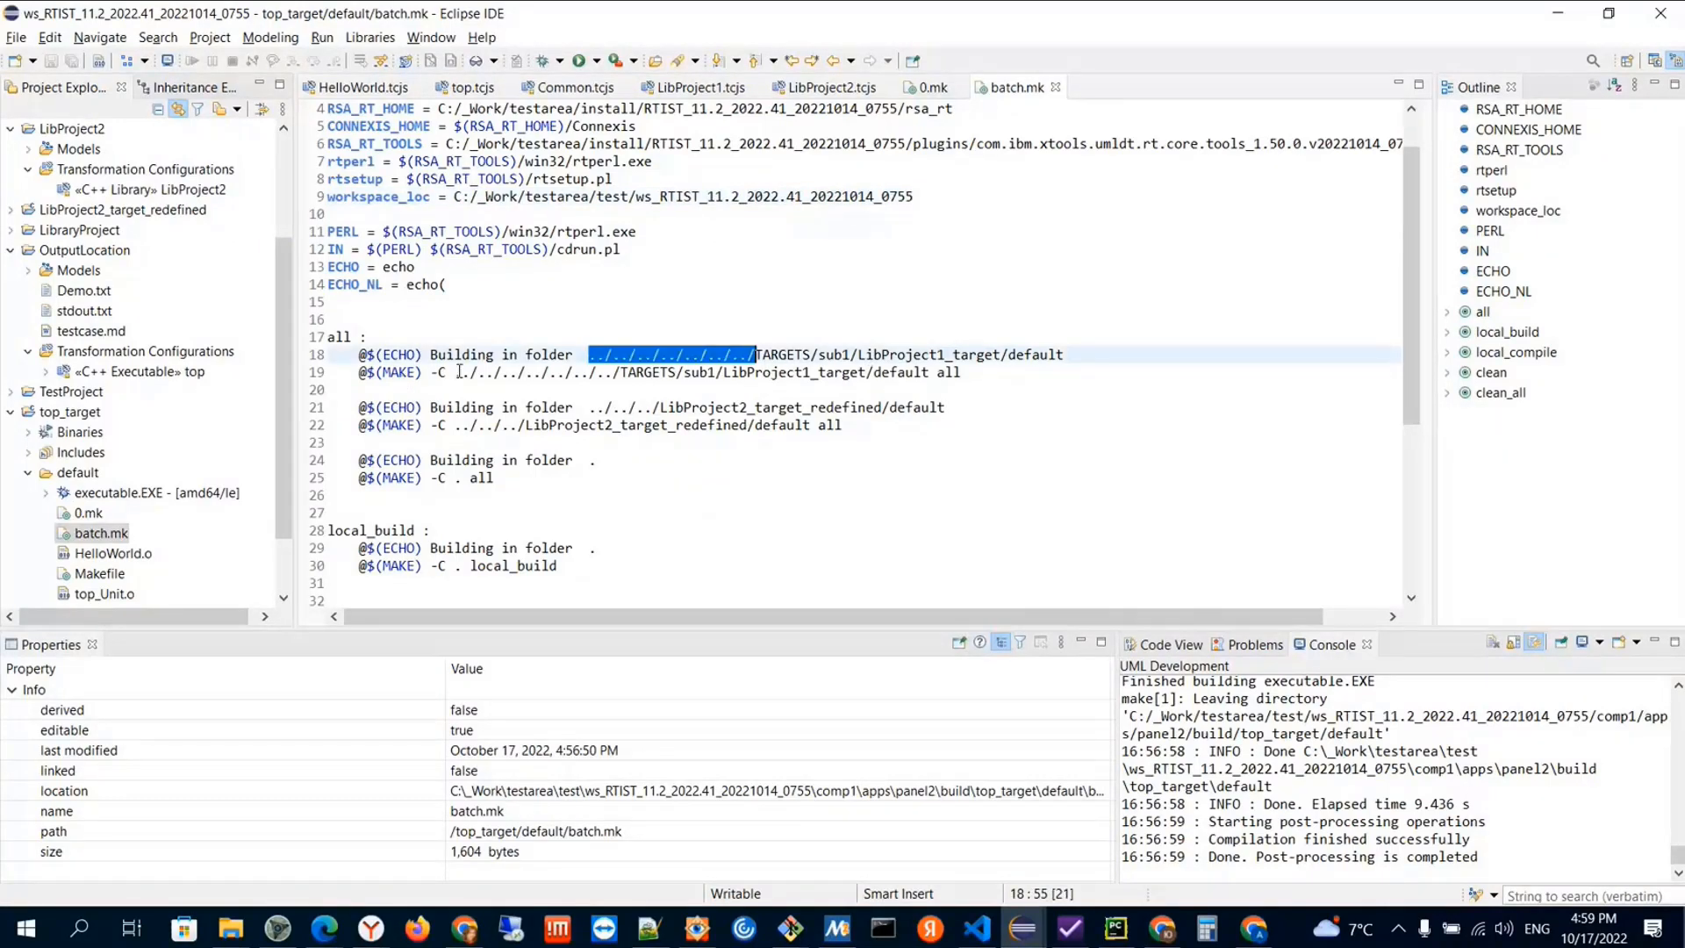
{"action": "left_click_drag", "start_coordinate": [455, 372], "coordinate": [641, 407]}
{"action": "left_click", "coordinate": [702, 407]}
{"action": "left_click_drag", "start_coordinate": [462, 425], "coordinate": [527, 426]}
{"action": "left_click", "coordinate": [746, 460]}
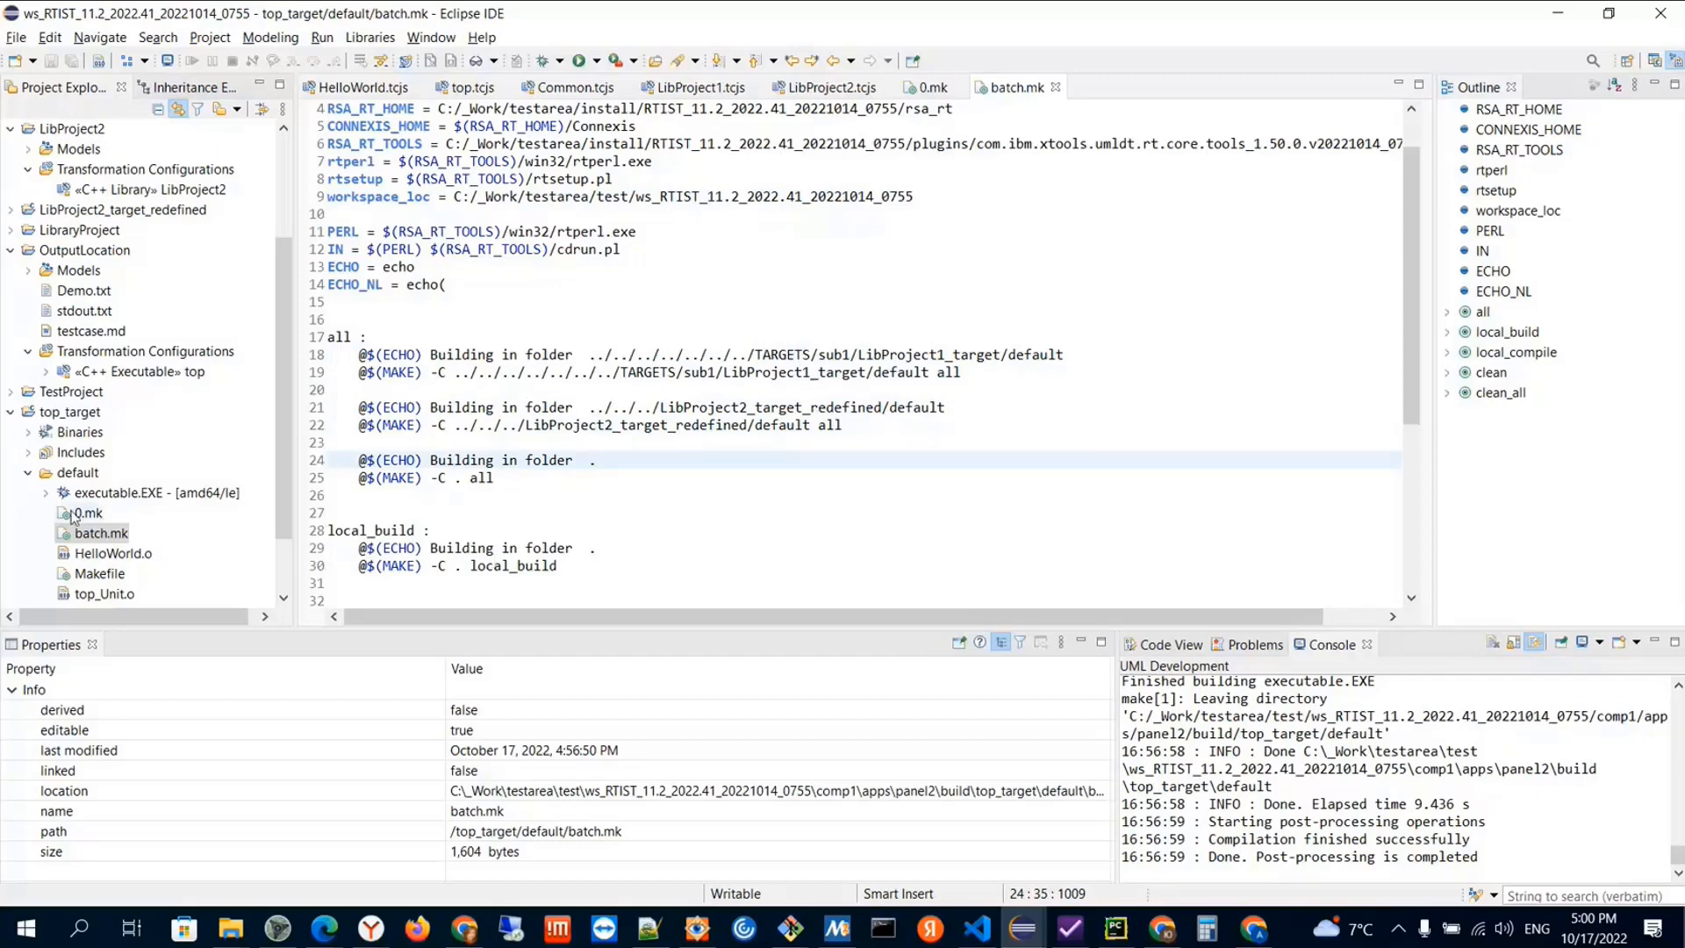
Examine the inclusion paths in 0.mk, comparing the $(workspace_loc)/external/include entry with the relative paths to the library targets
{"action": "double_click", "coordinate": [71, 516]}
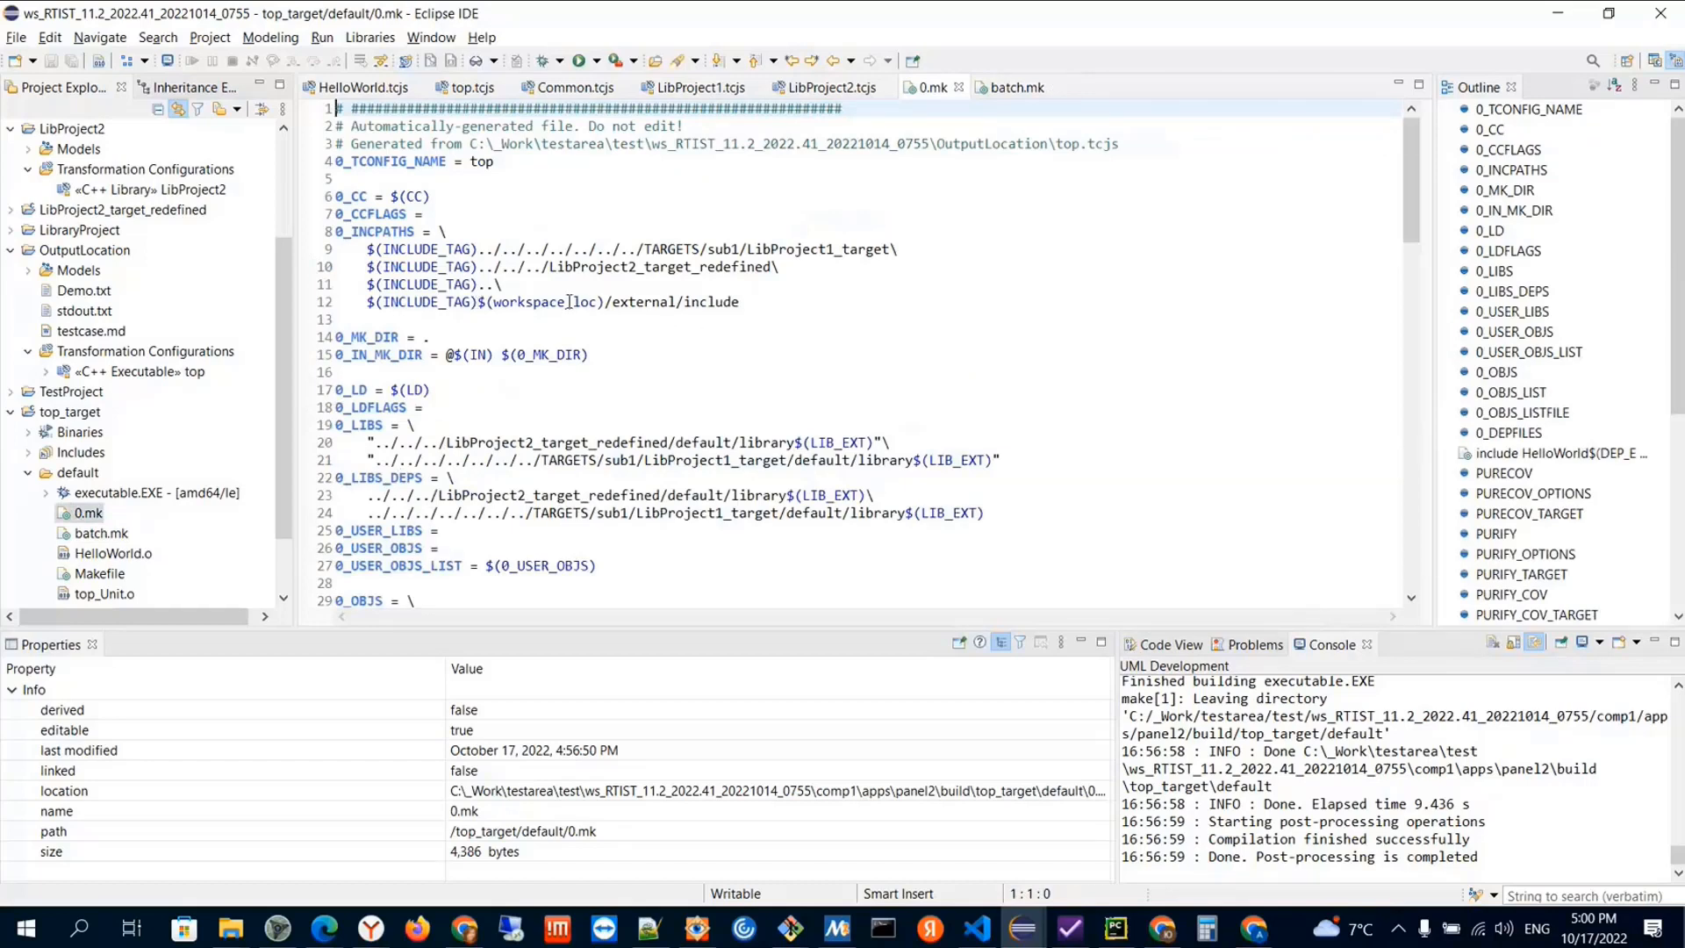
{"action": "left_click_drag", "start_coordinate": [480, 302], "coordinate": [605, 303]}
{"action": "left_click", "coordinate": [649, 331]}
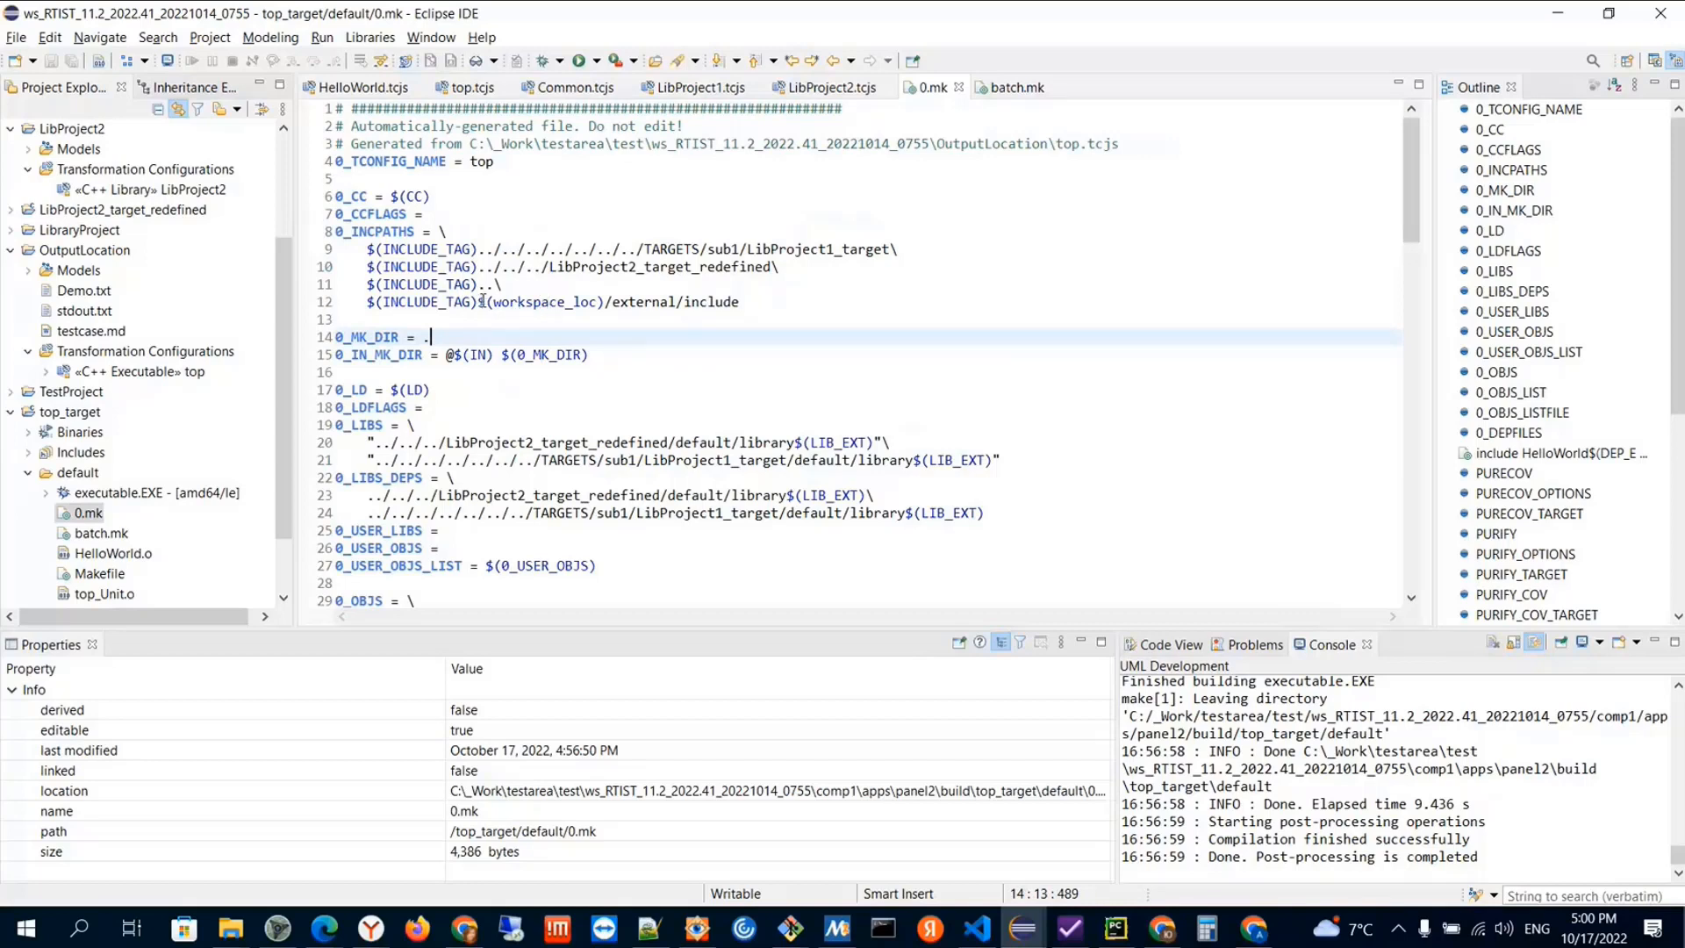
{"action": "left_click_drag", "start_coordinate": [605, 302], "coordinate": [899, 251]}
{"action": "left_click", "coordinate": [659, 350]}
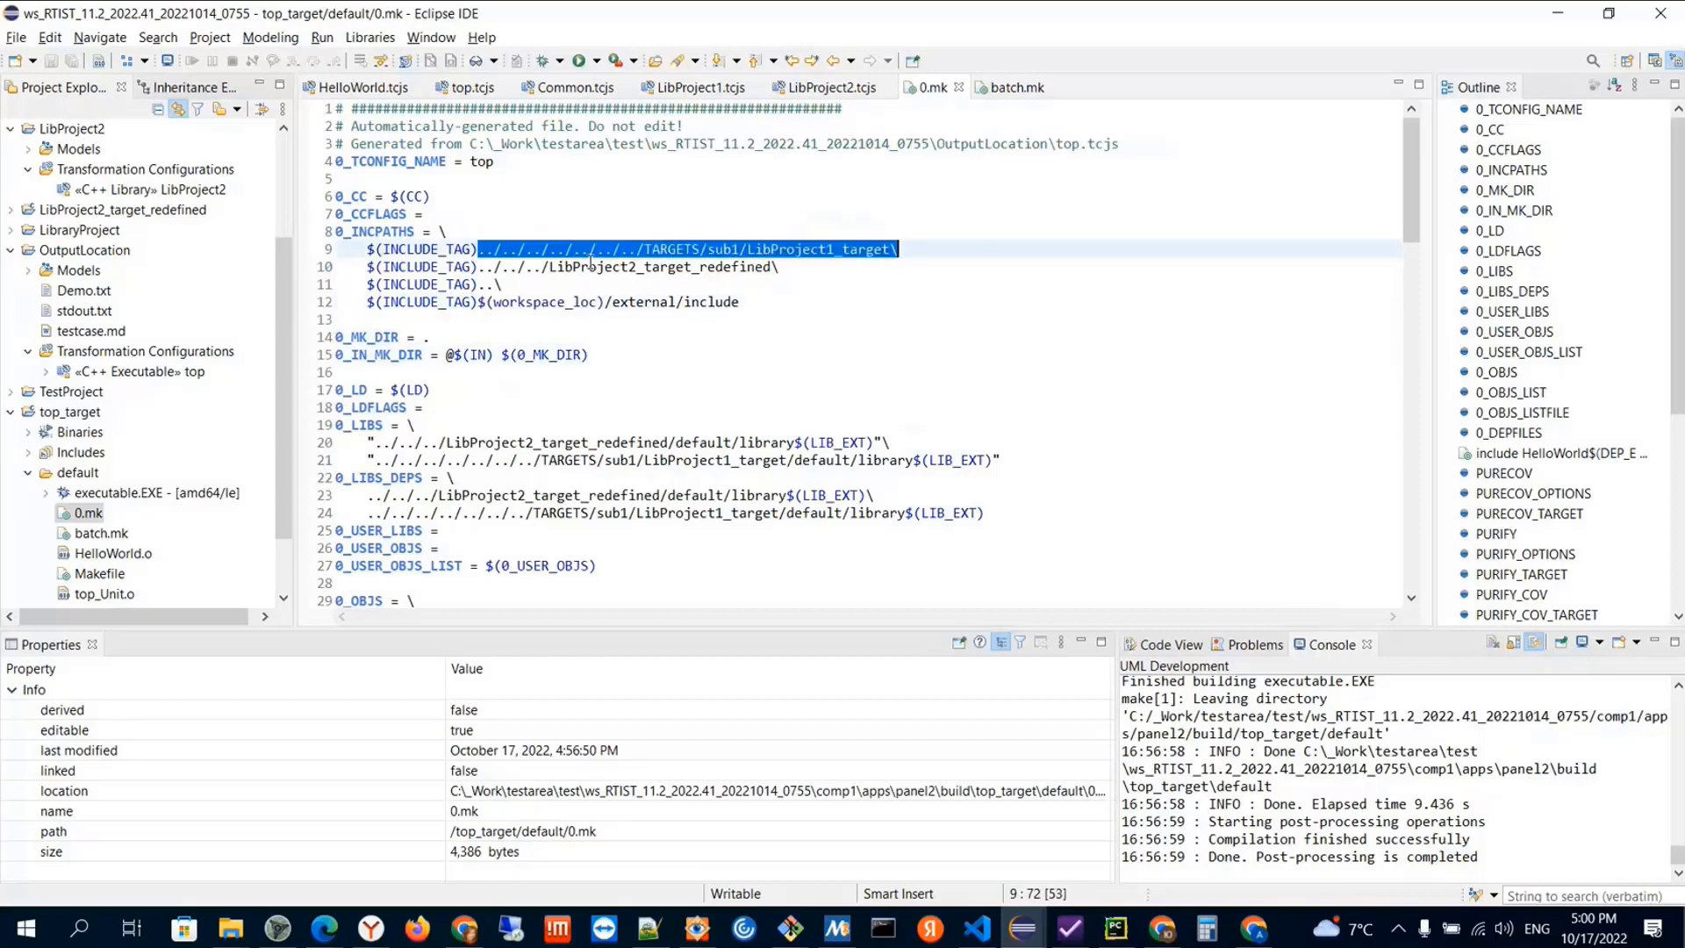
{"action": "left_click", "coordinate": [502, 266]}
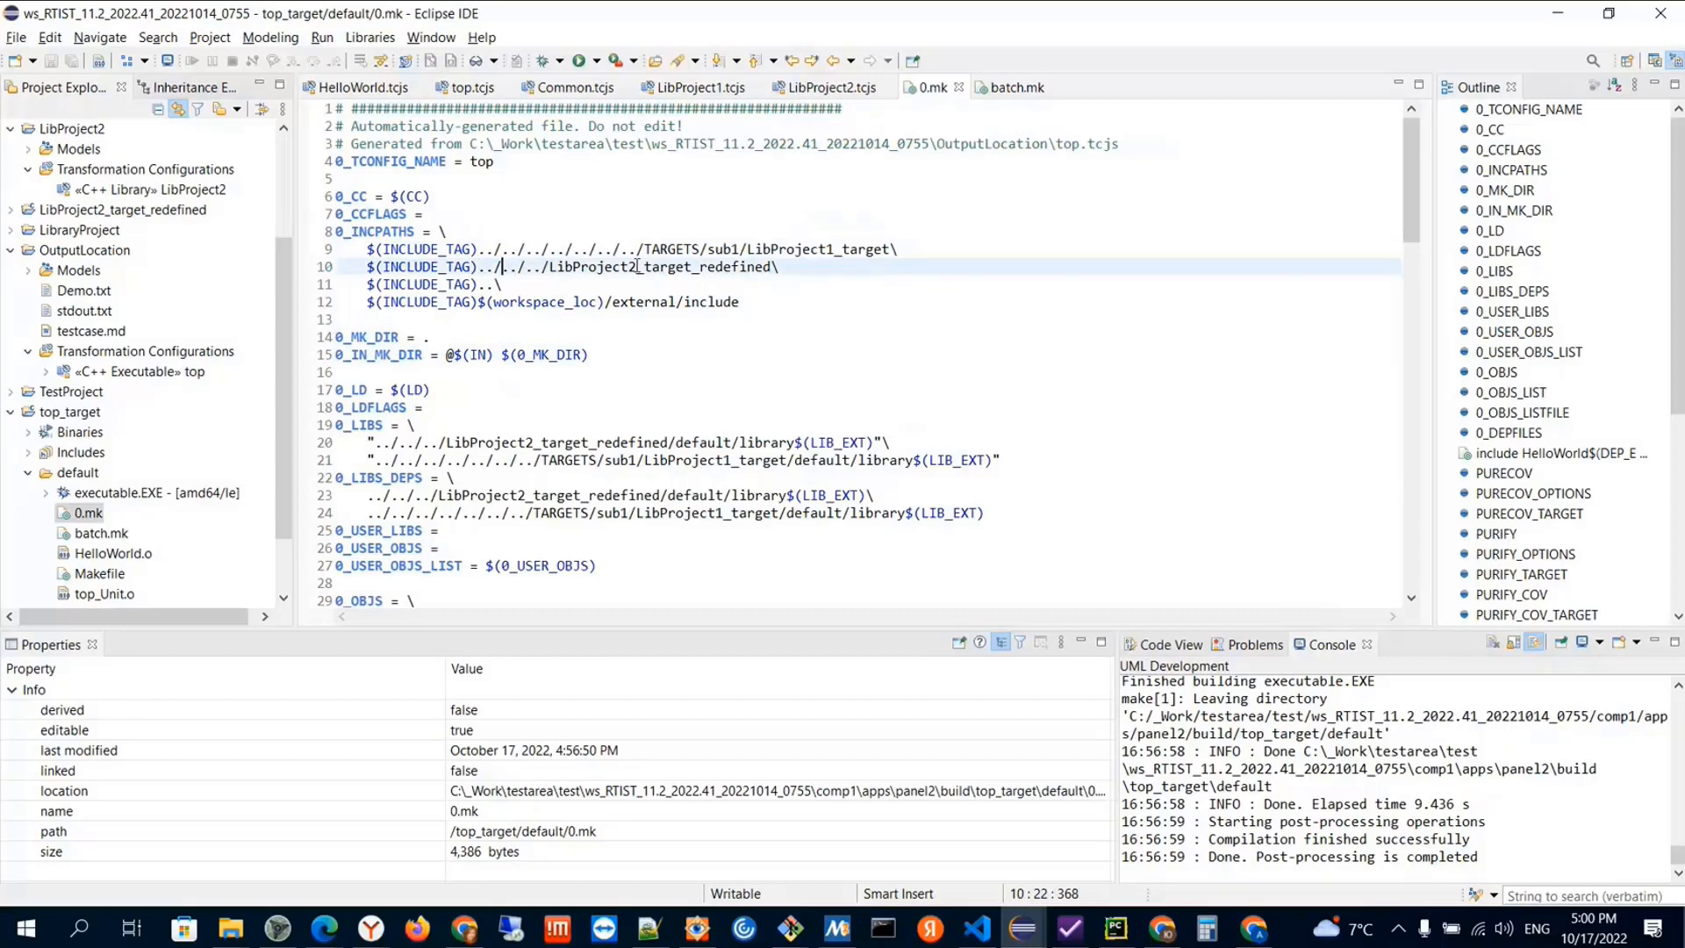